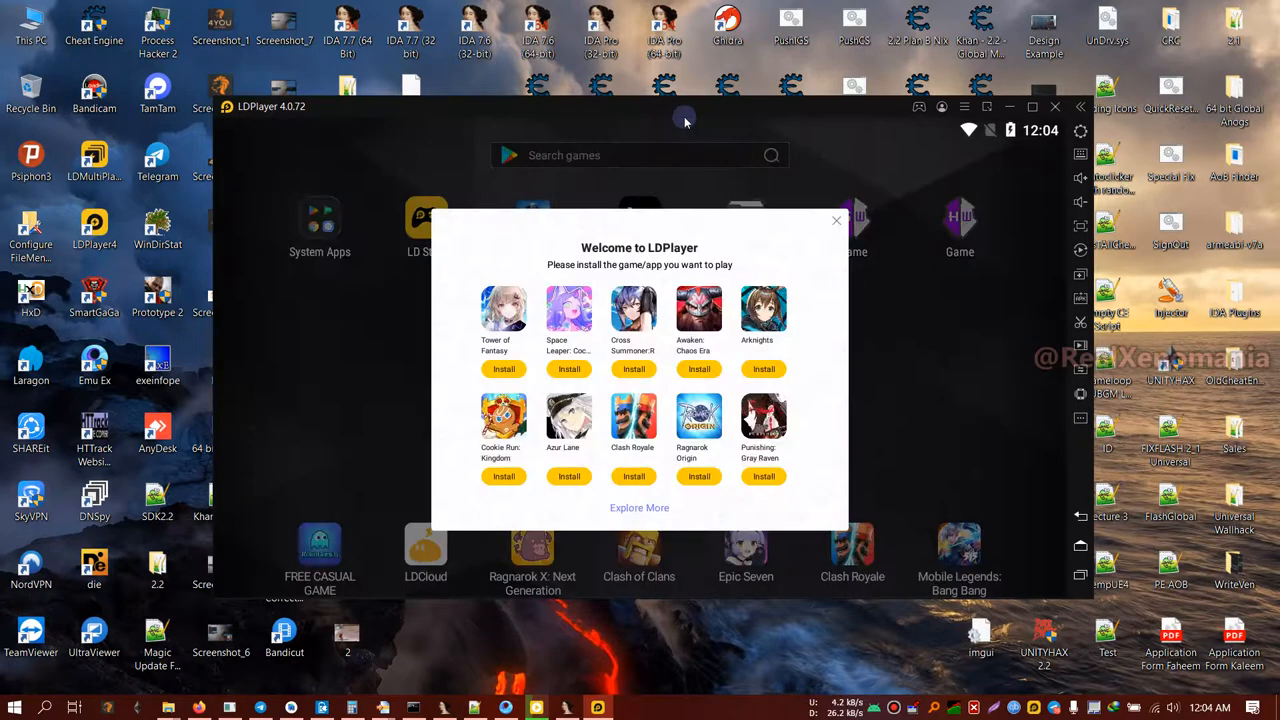
Step: Dismiss the LDPlayer welcome popup and nudge the emulator window to the left
click(836, 224)
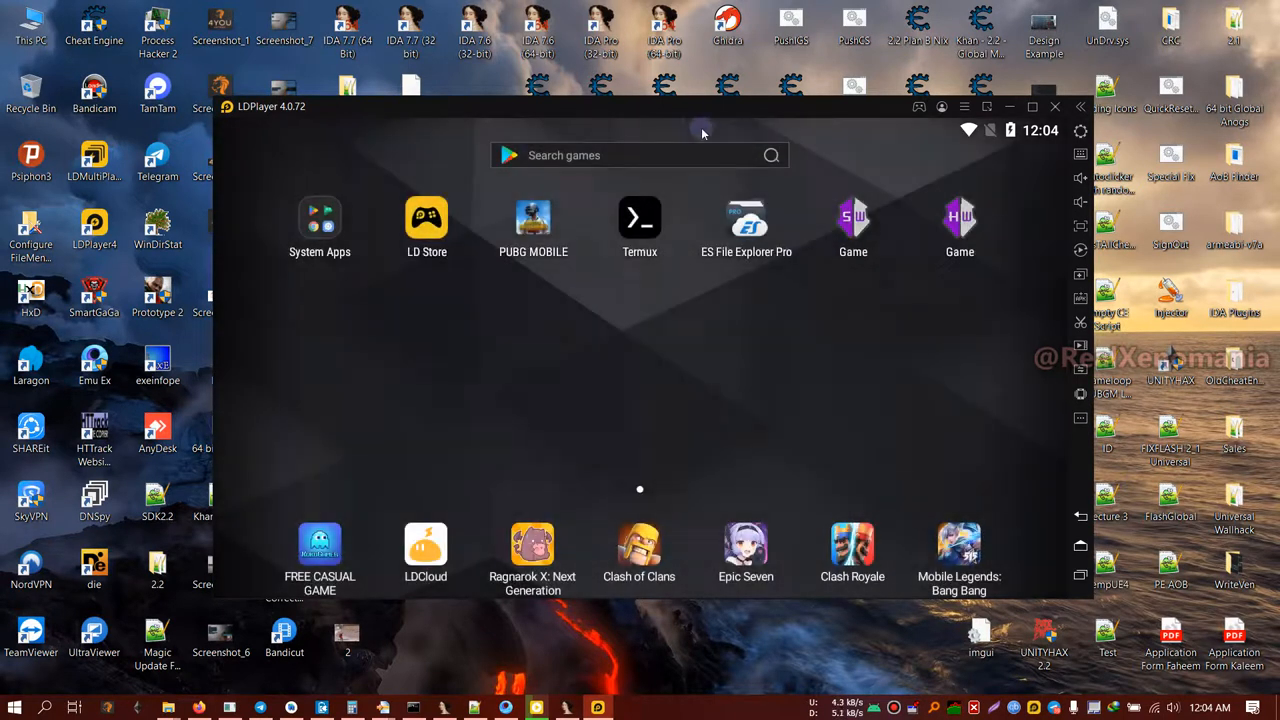
mouse_move(680, 112)
mouse_down()
mouse_move(660, 133)
mouse_move(604, 129)
mouse_up()
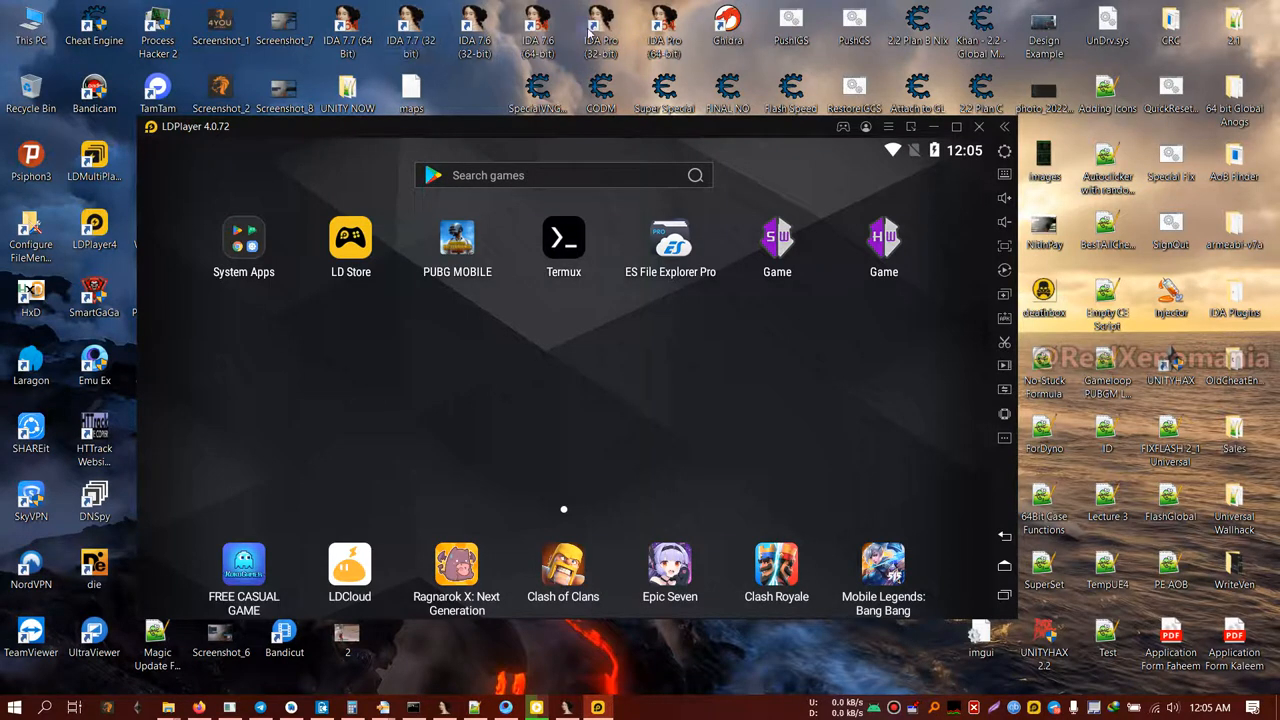
Step: Use Open file location on the IDA Pro (32-bit) shortcut to reach the IDA 7.0 install folder
right_click(603, 30)
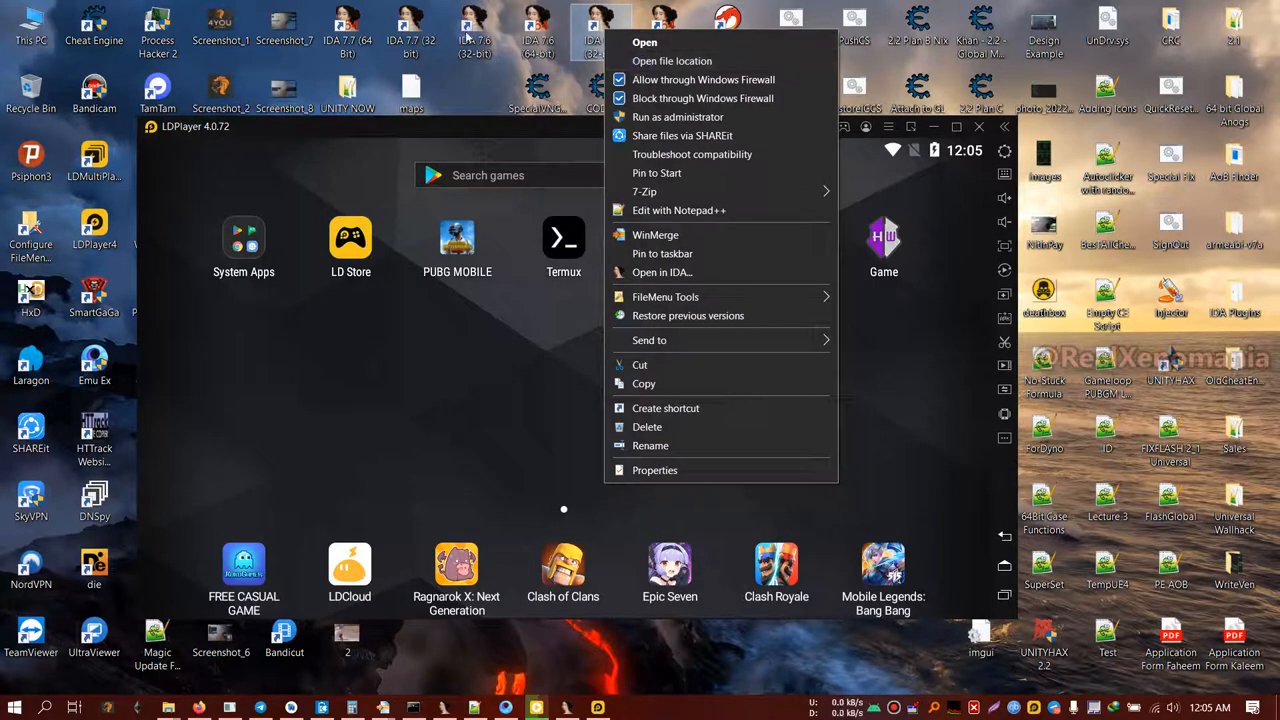
click(370, 40)
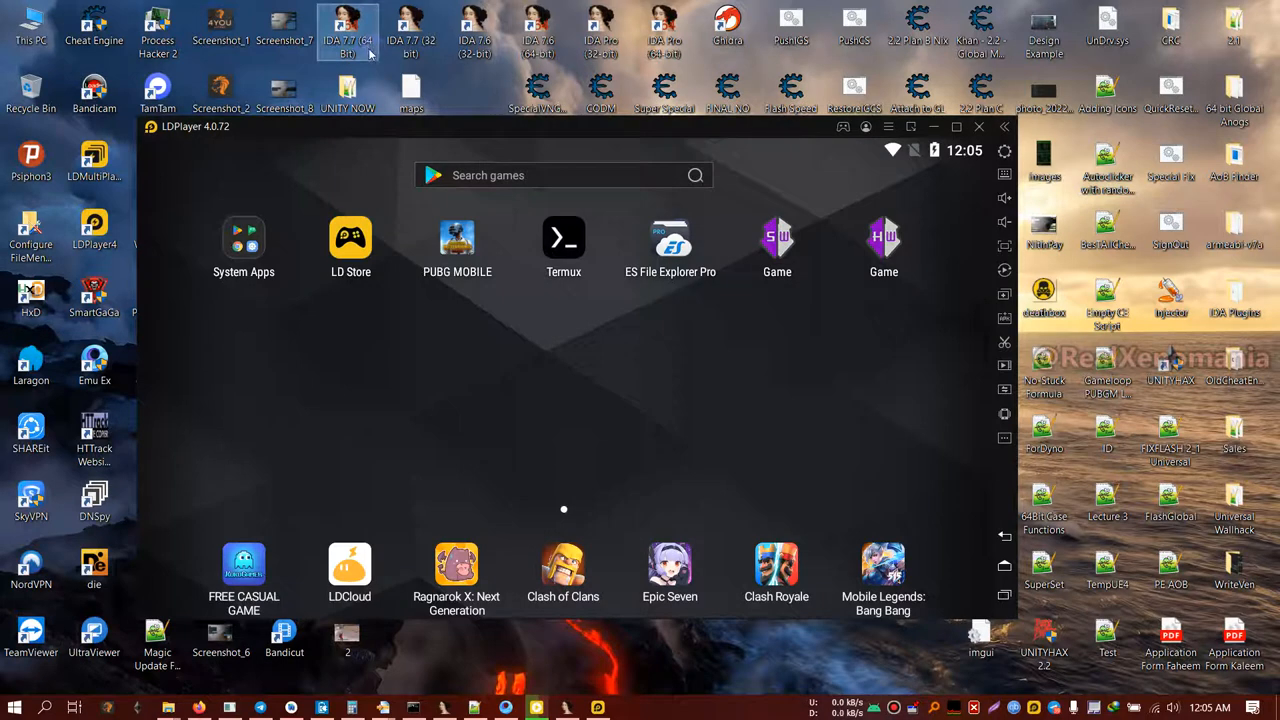
click(606, 30)
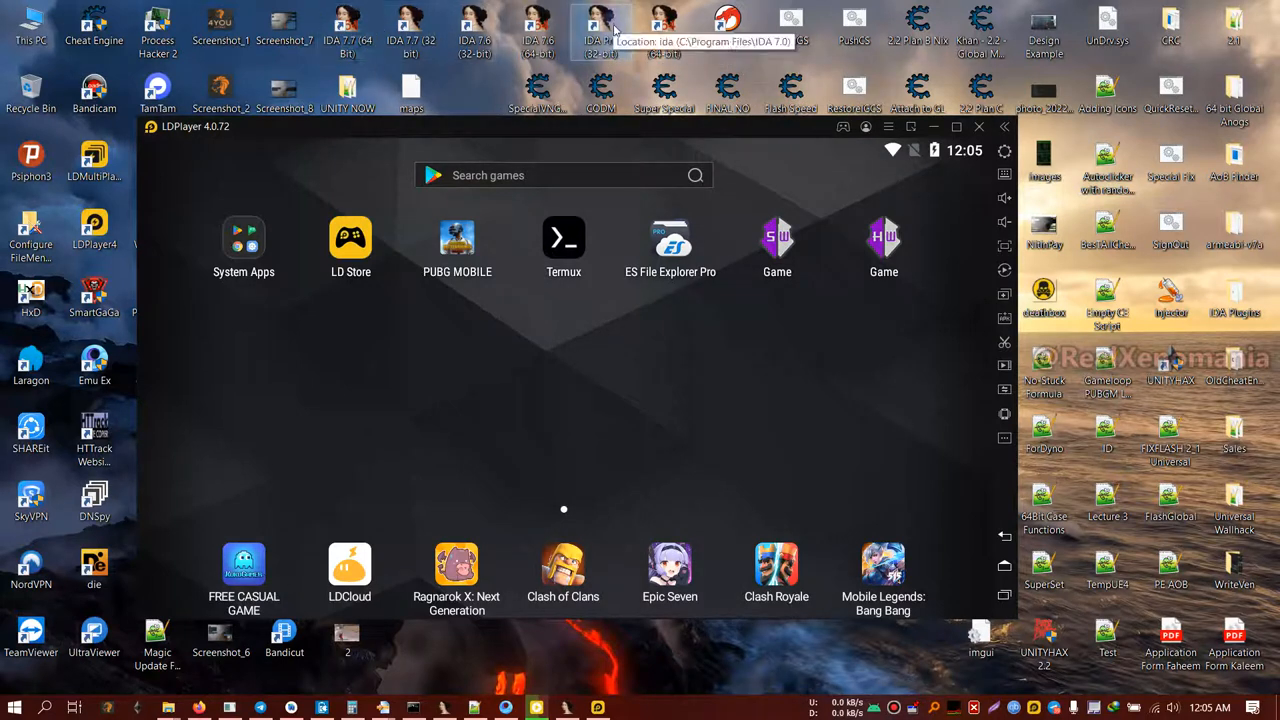
right_click(614, 22)
click(652, 55)
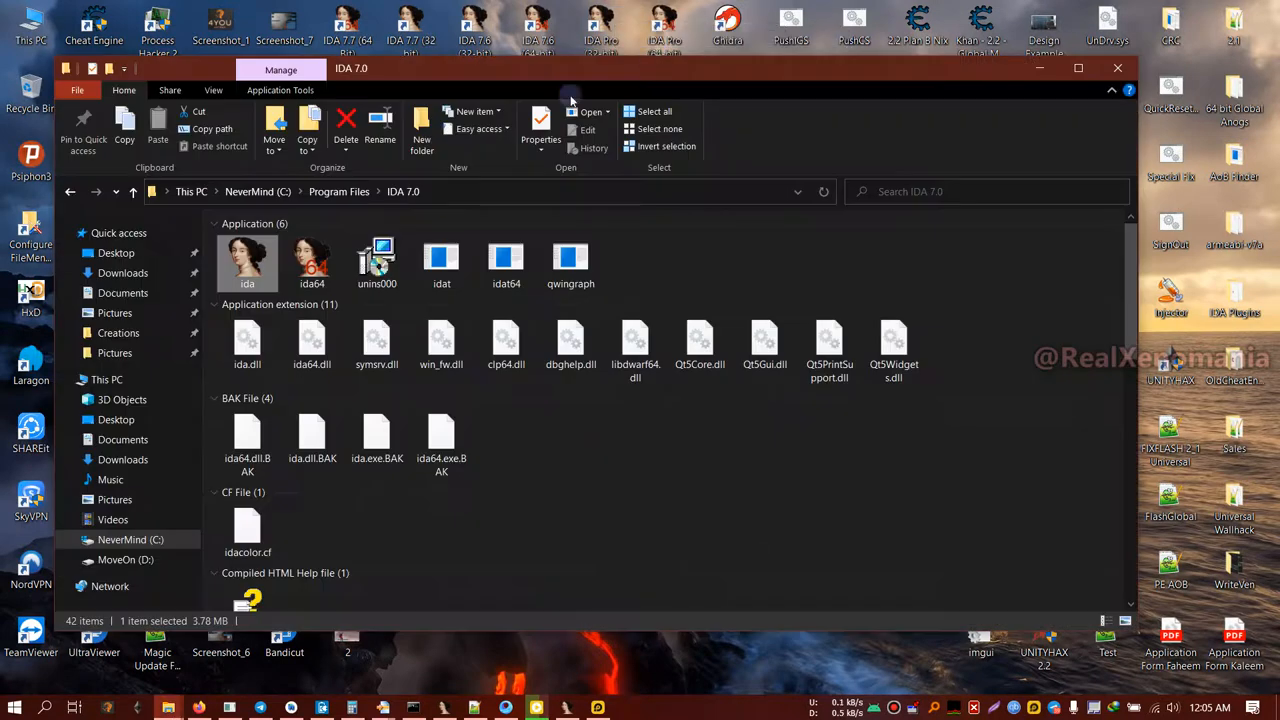
scroll(491, 340, down, 2)
scroll(491, 346, down, 2)
scroll(491, 346, down, 3)
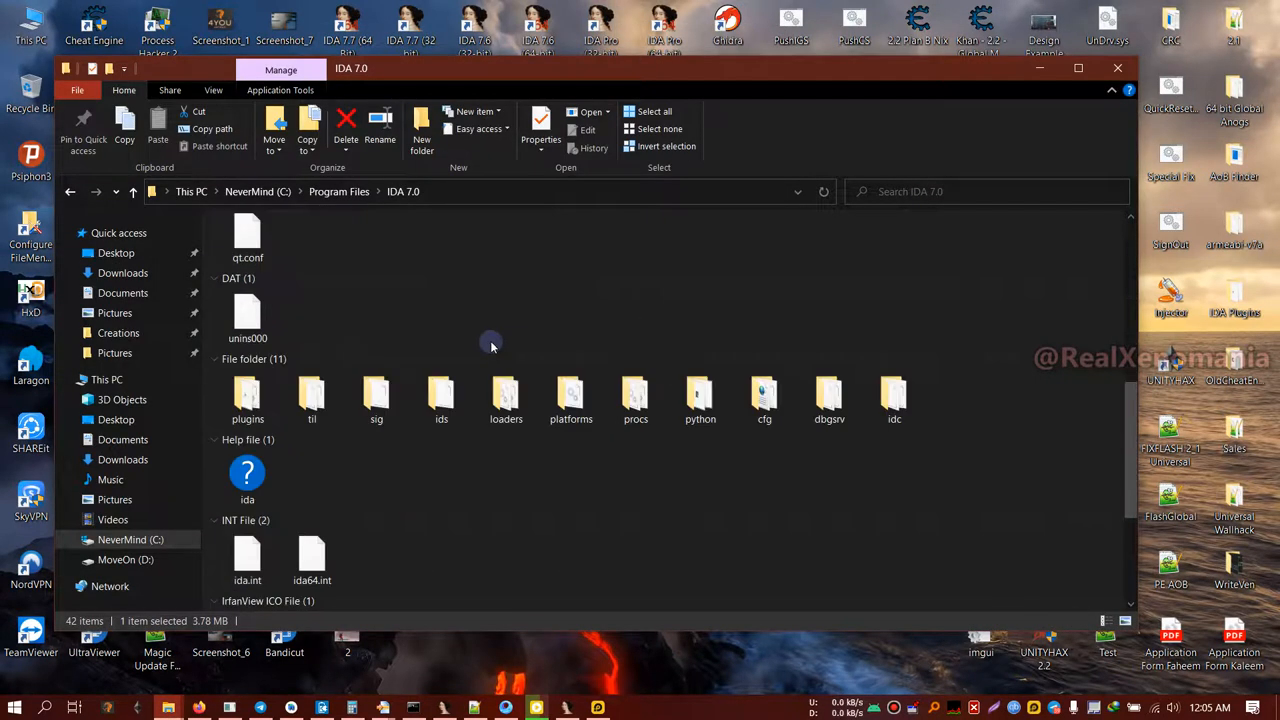
Step: Enter the dbgsrv folder and single out the android_server file among the debug servers
double_click(828, 405)
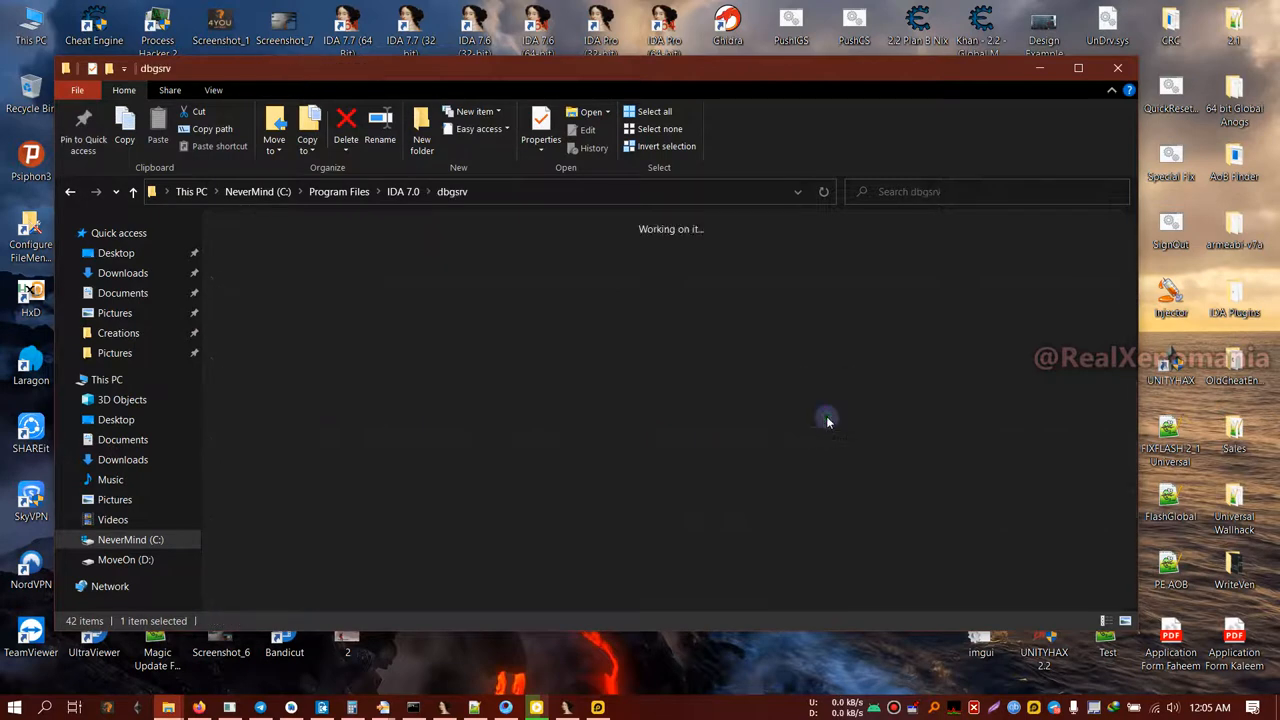
drag(351, 72, 510, 69)
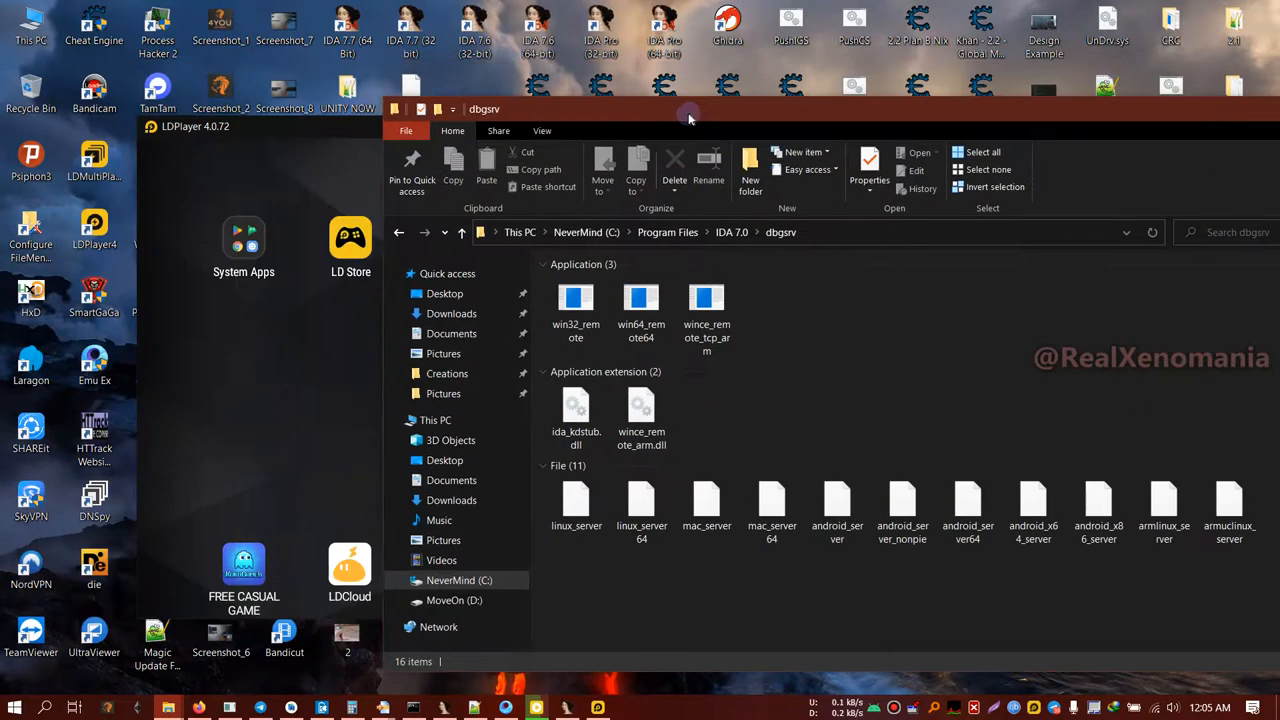
drag(428, 528, 1060, 480)
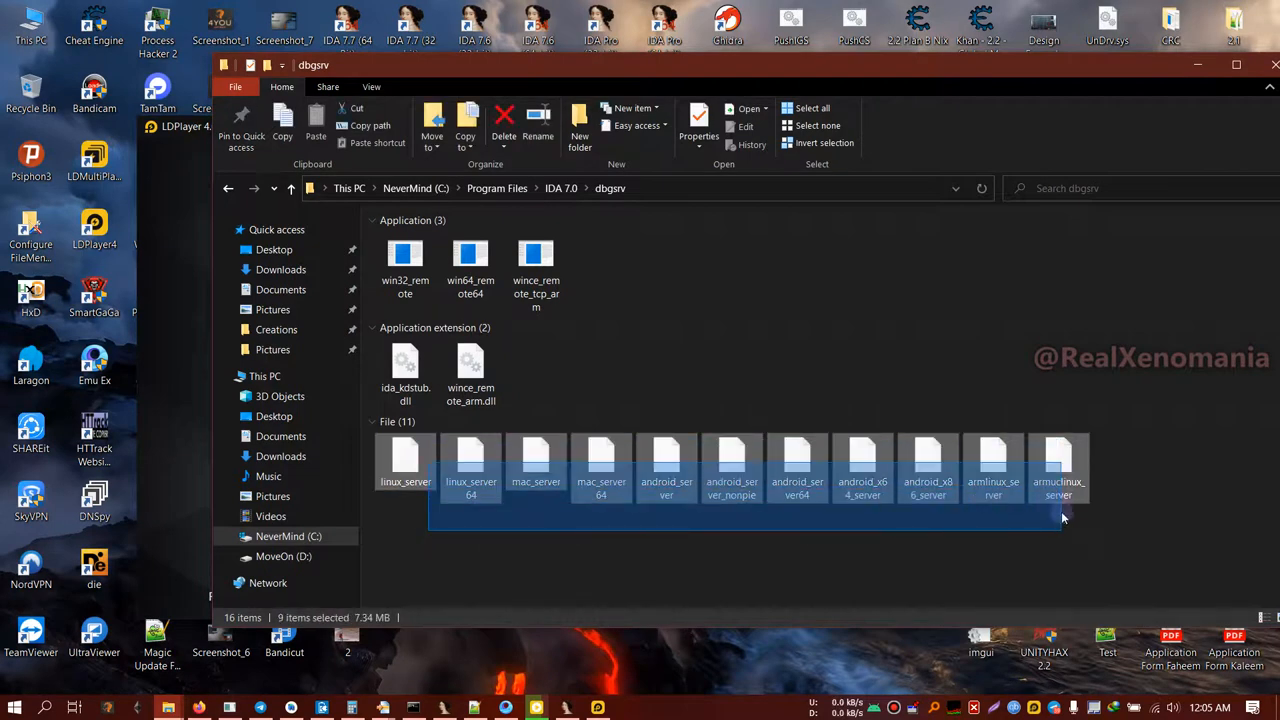
drag(1060, 480, 1073, 522)
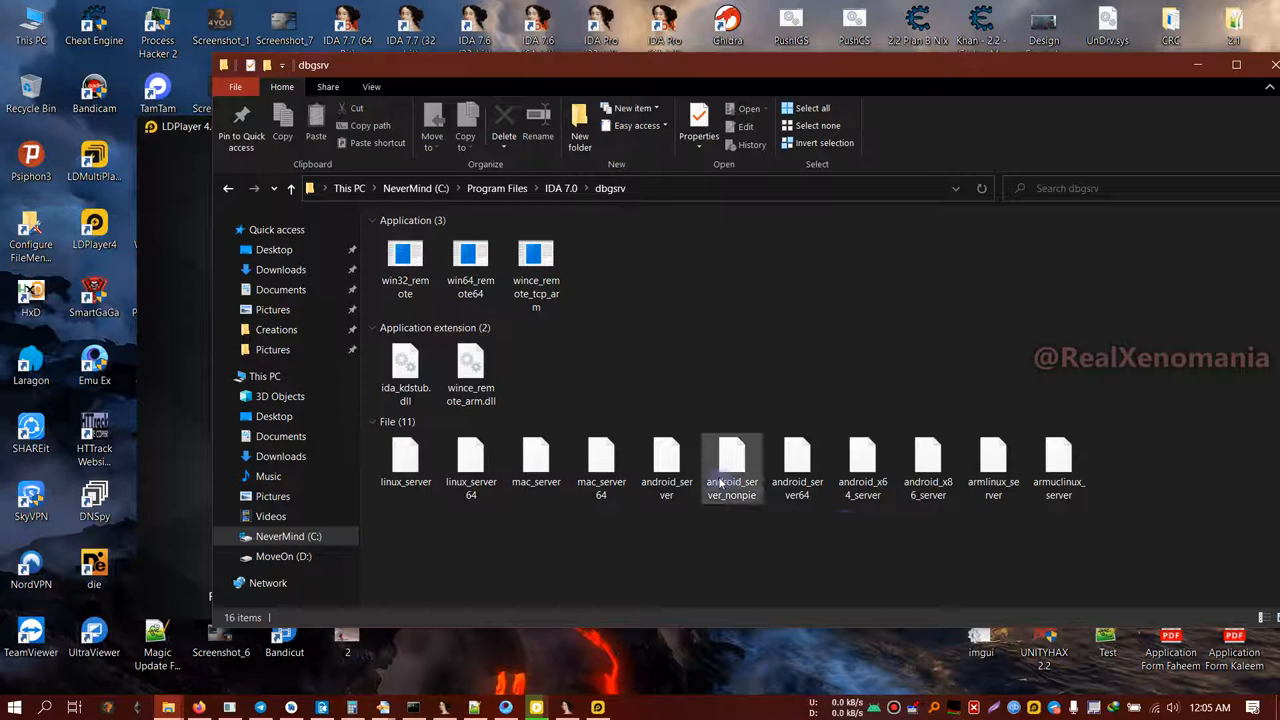
click(668, 506)
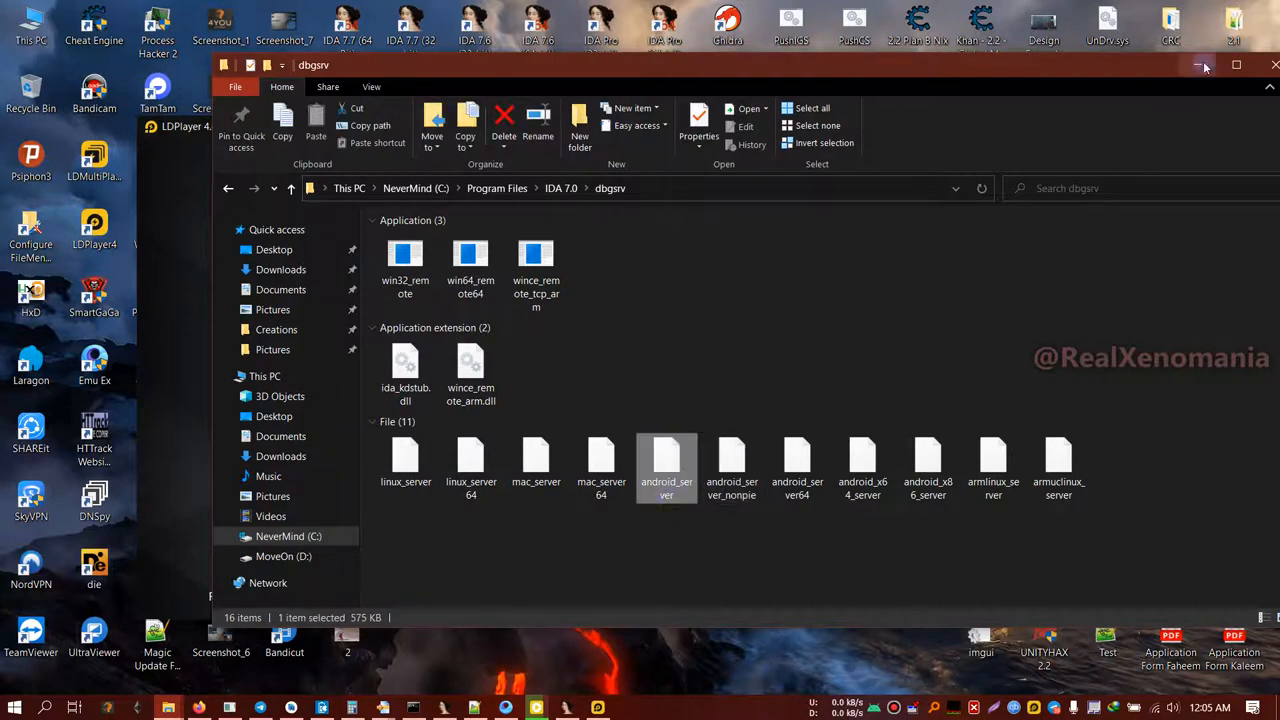
Step: Copy android_server and paste it into the XuanZhi Pictures folder
double_click(952, 64)
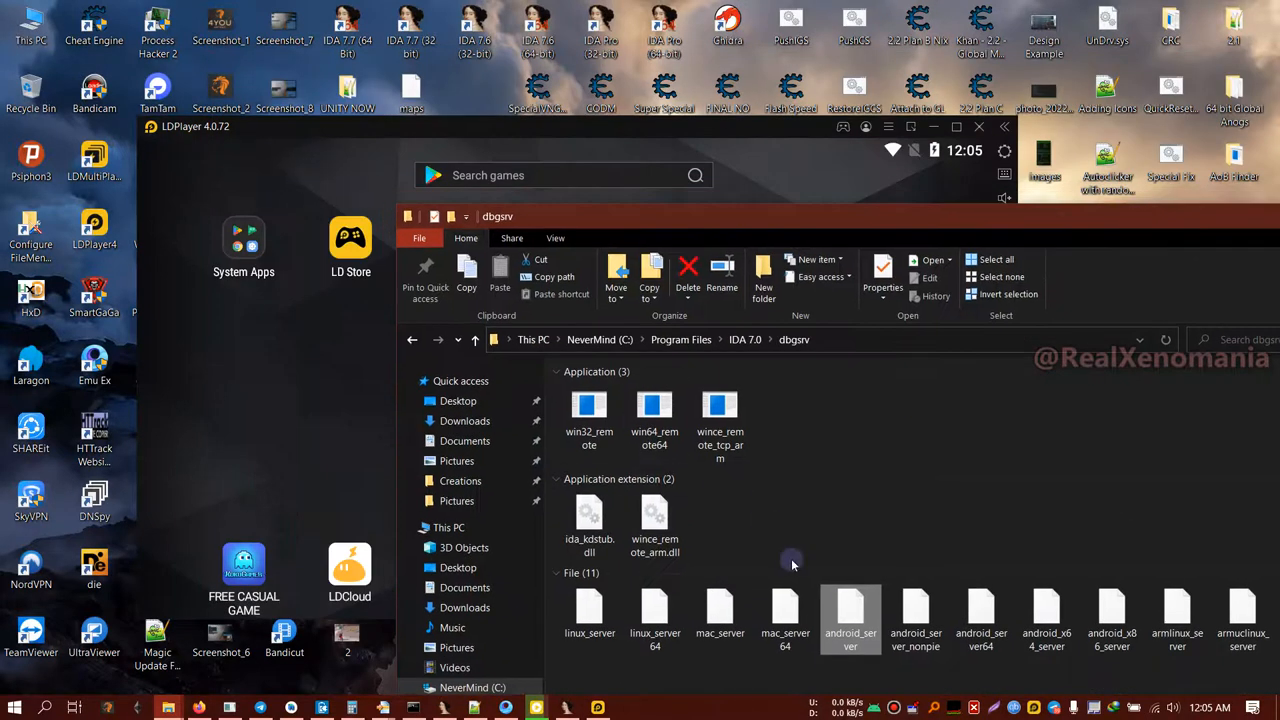
right_click(850, 610)
click(889, 508)
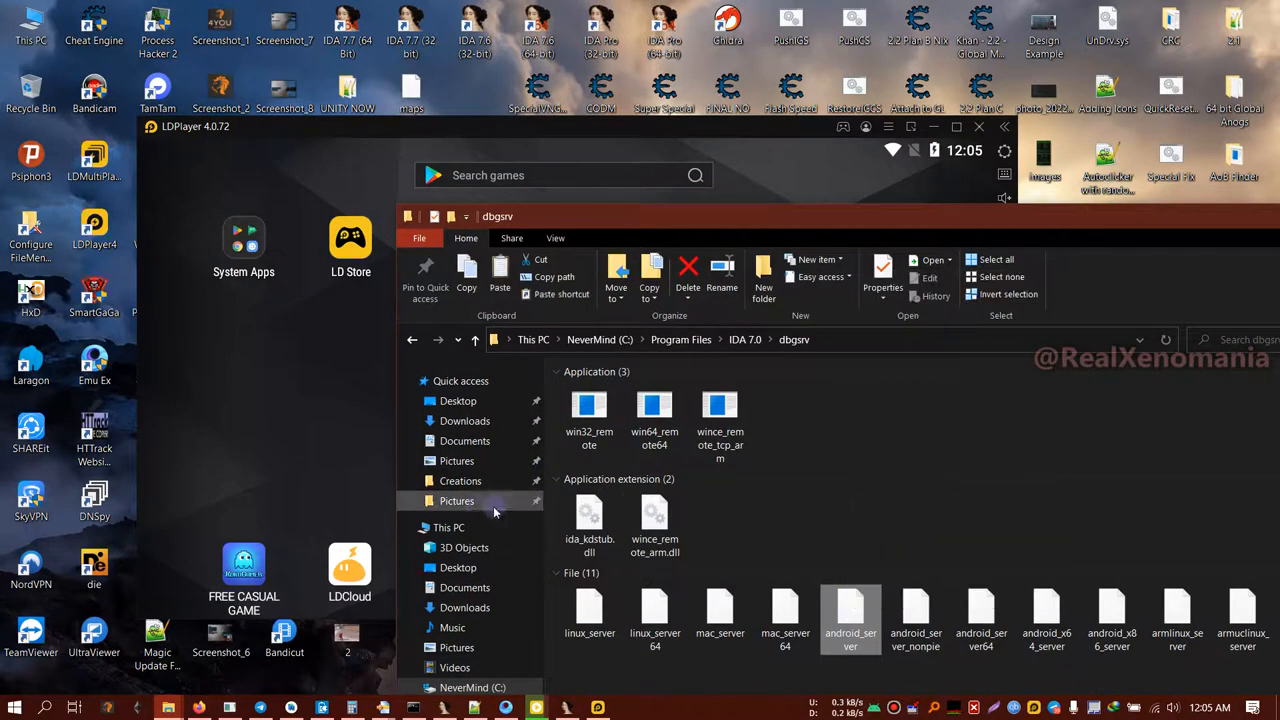
click(457, 501)
right_click(710, 506)
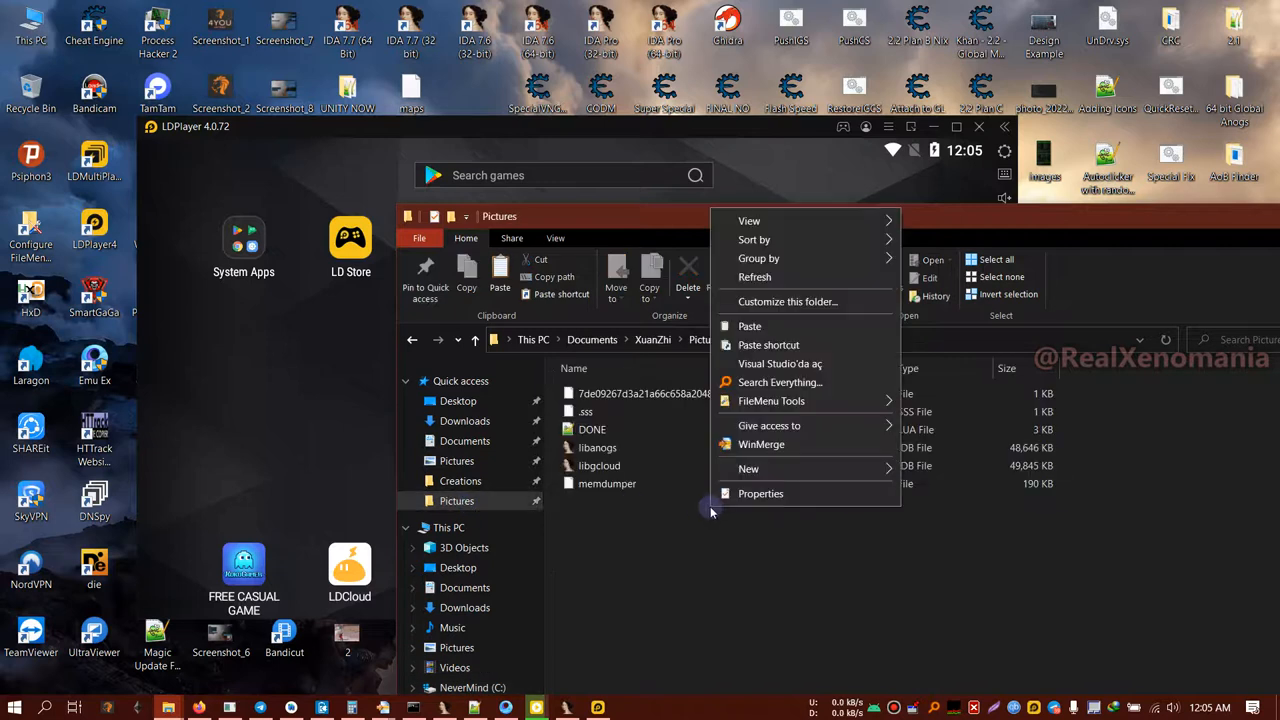
click(775, 328)
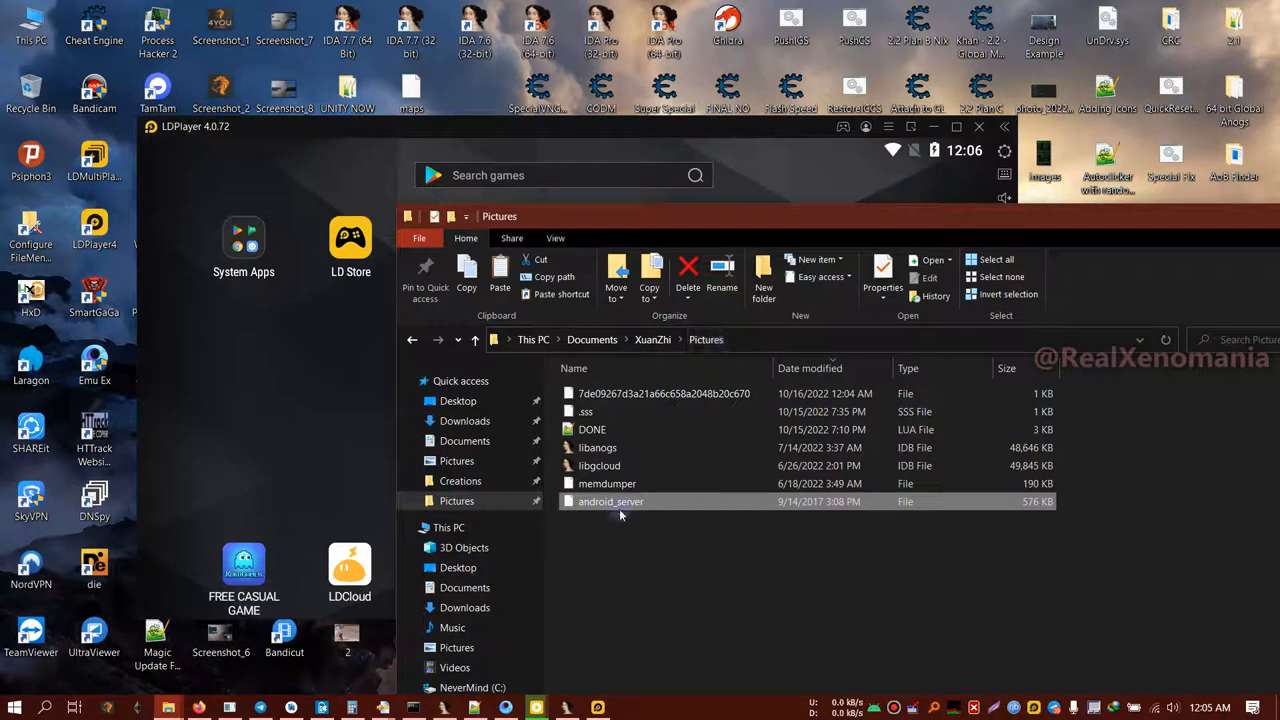
Step: Launch ES File Explorer Pro, check Root Explorer under Tools in its drawer, and return to sdcard
click(345, 443)
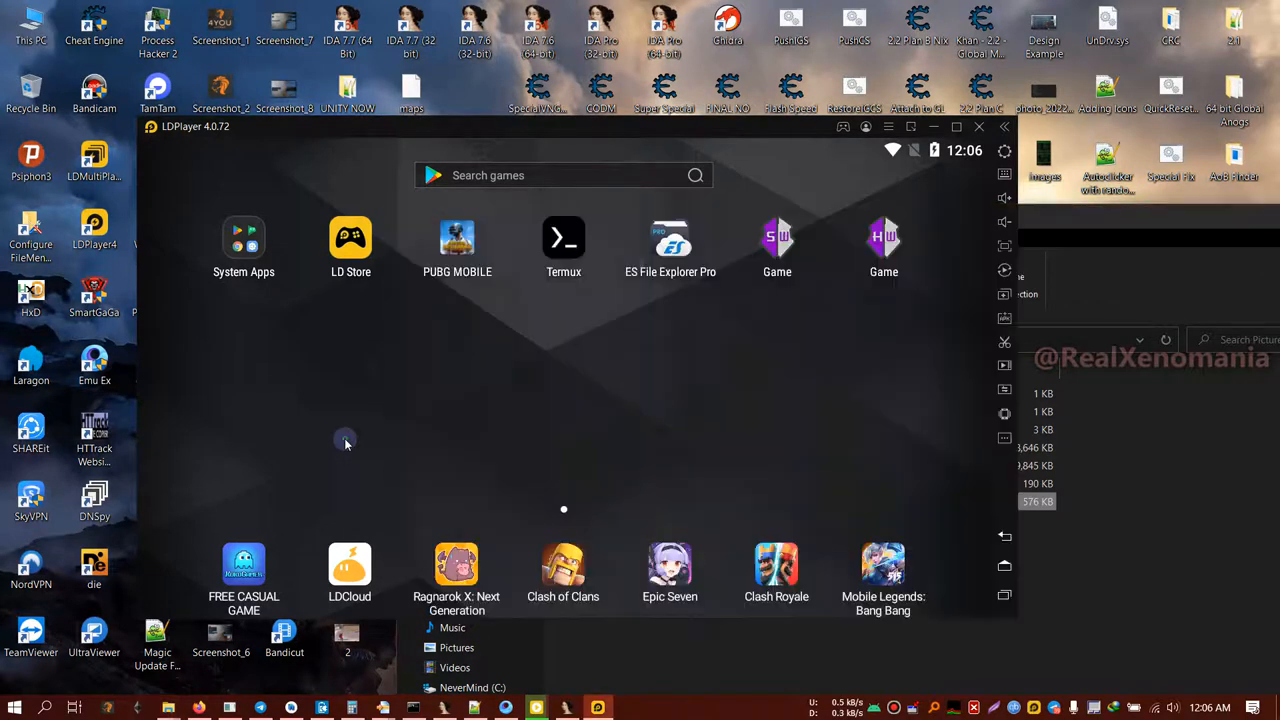
click(675, 257)
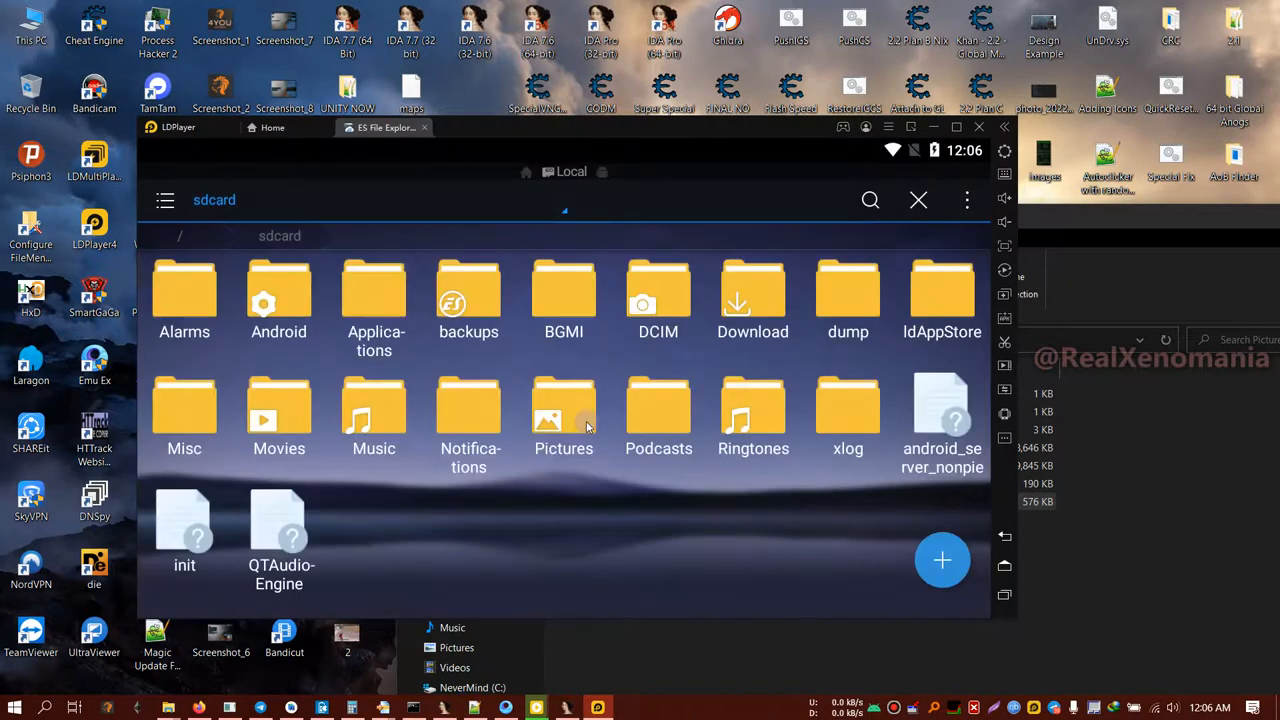
click(165, 202)
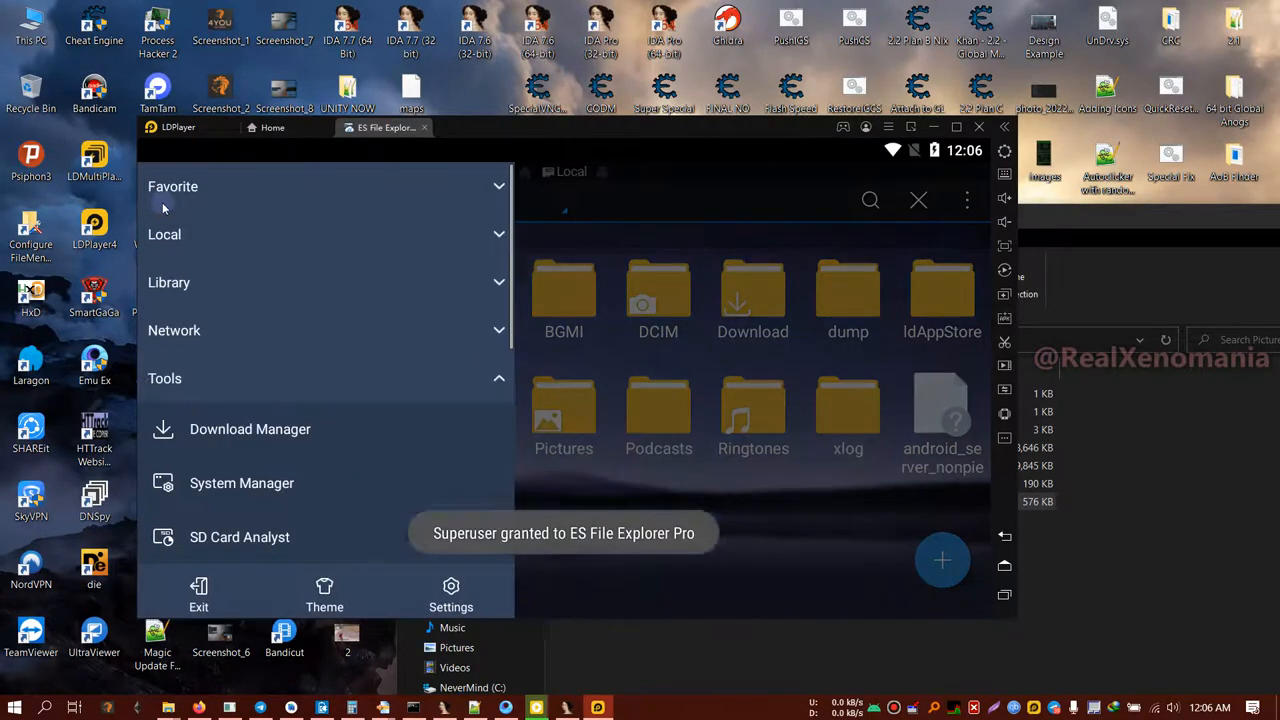
drag(300, 429, 300, 320)
click(303, 232)
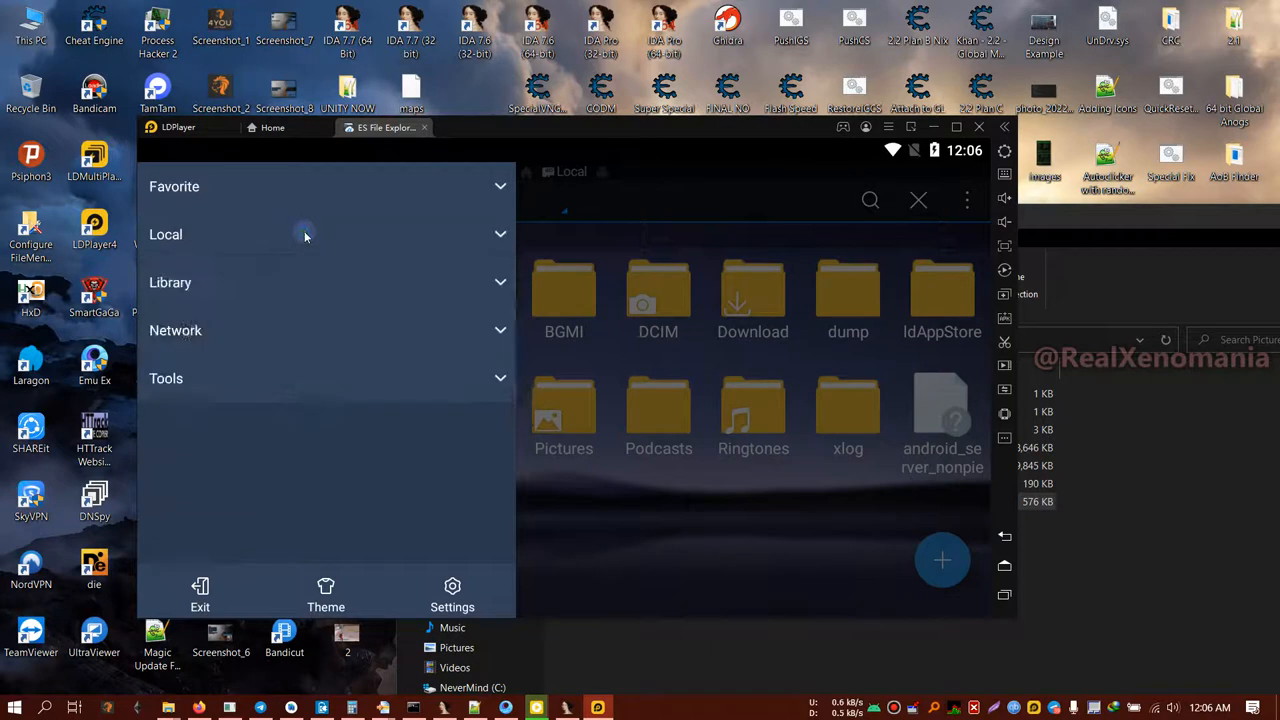
click(305, 236)
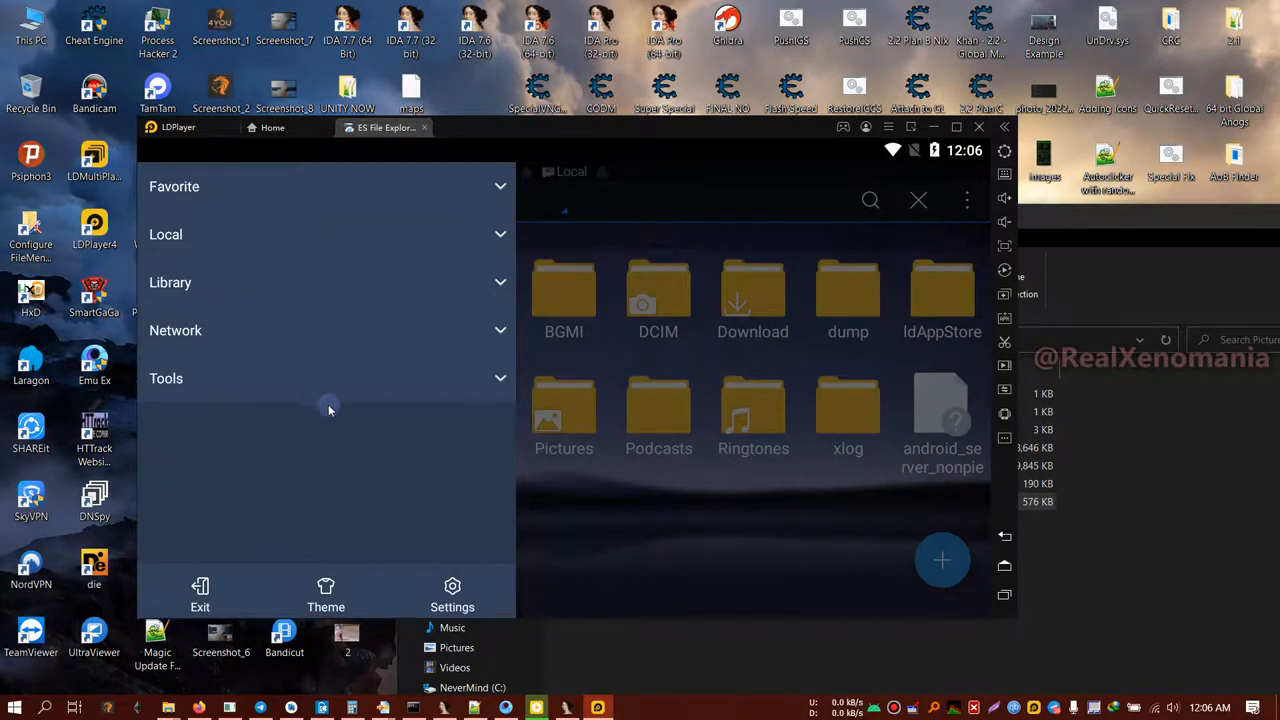
click(327, 400)
drag(327, 400, 380, 166)
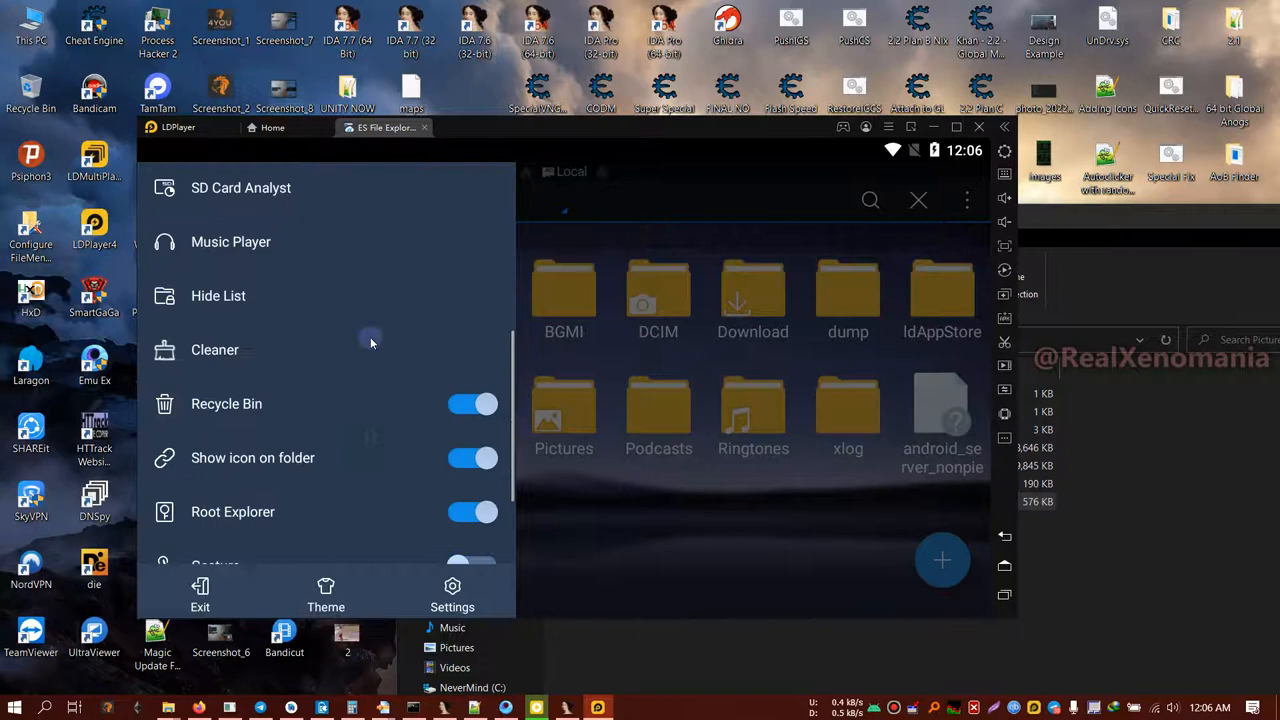
drag(596, 494, 606, 521)
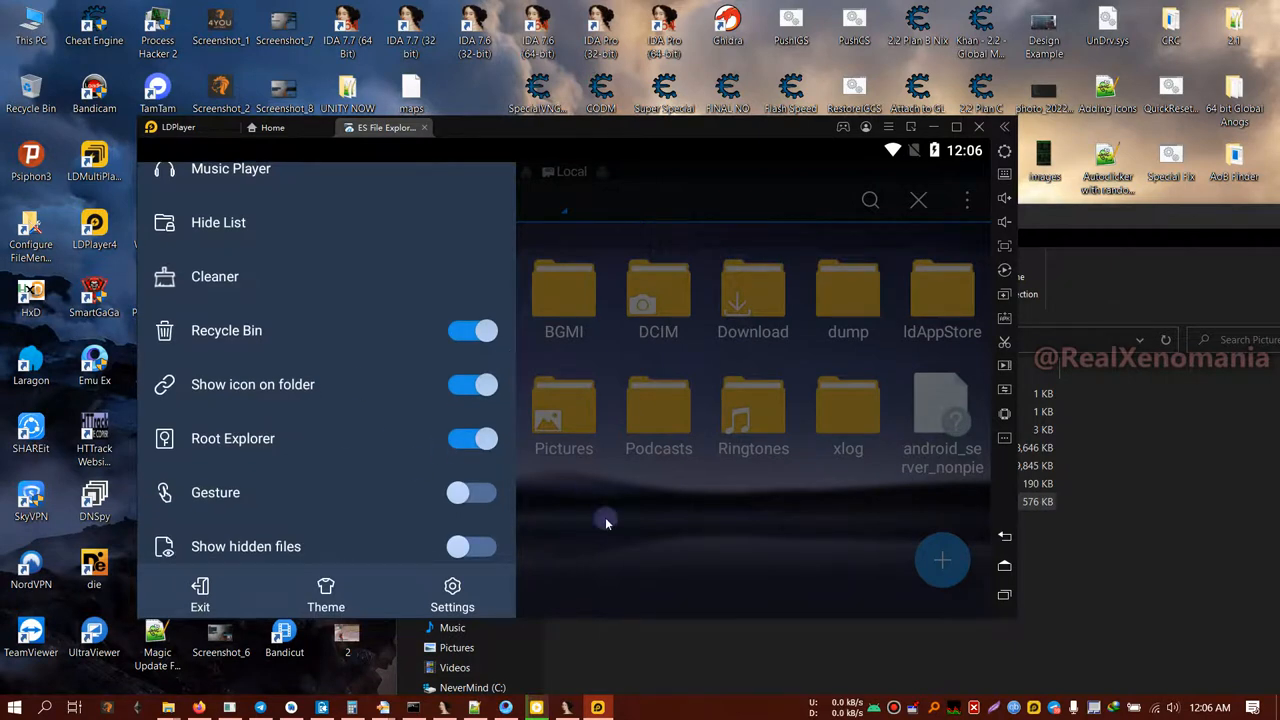
click(605, 521)
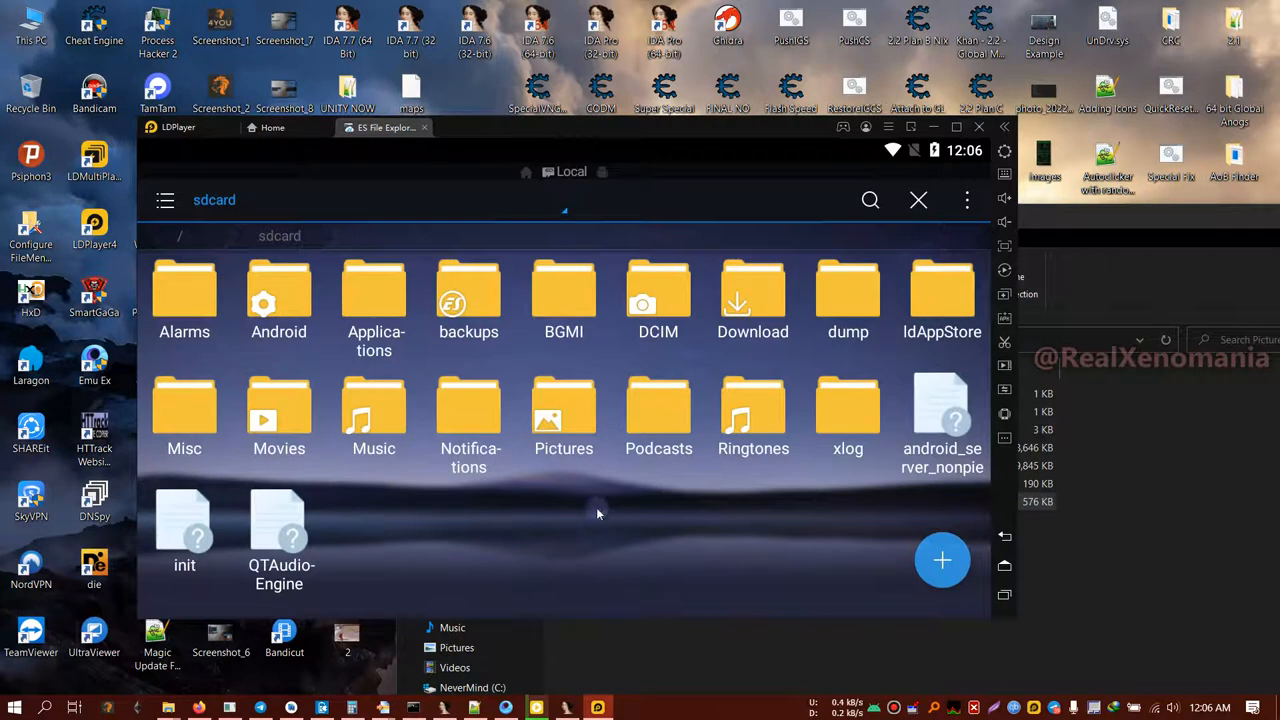
Step: Copy android_server from the sdcard Pictures folder and navigate to the device's /system folder
click(551, 430)
click(268, 308)
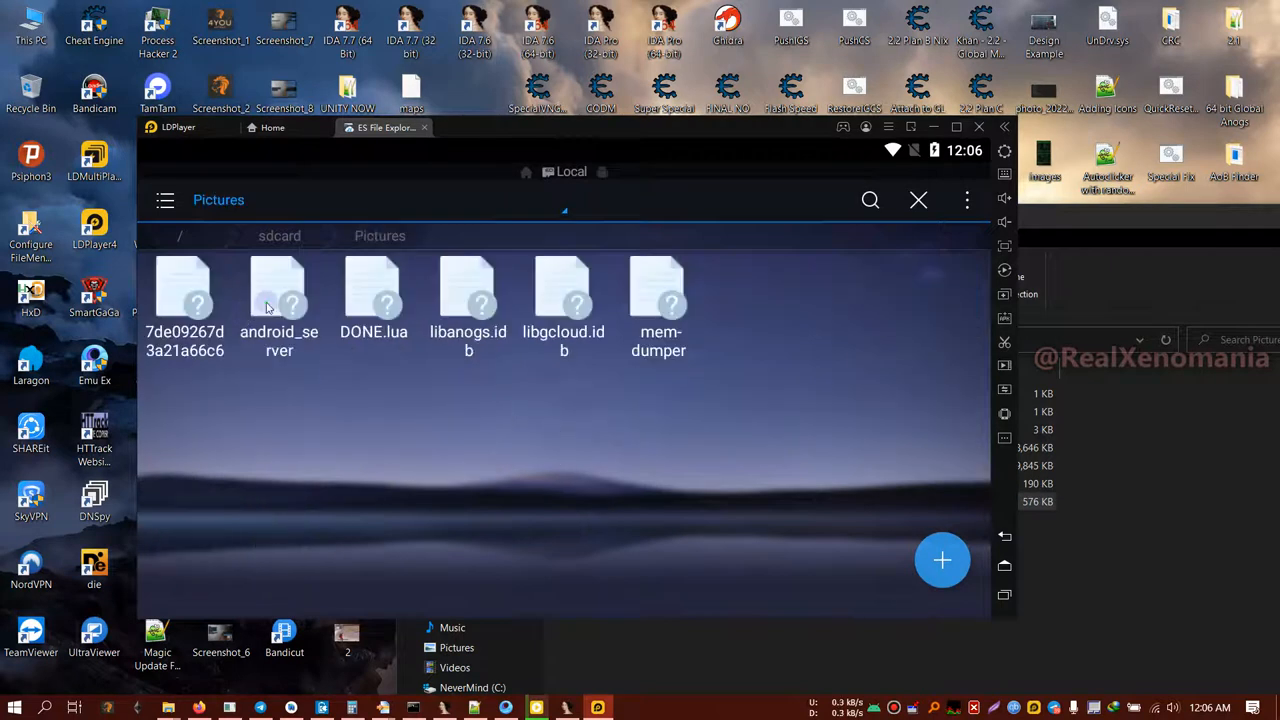
click(771, 200)
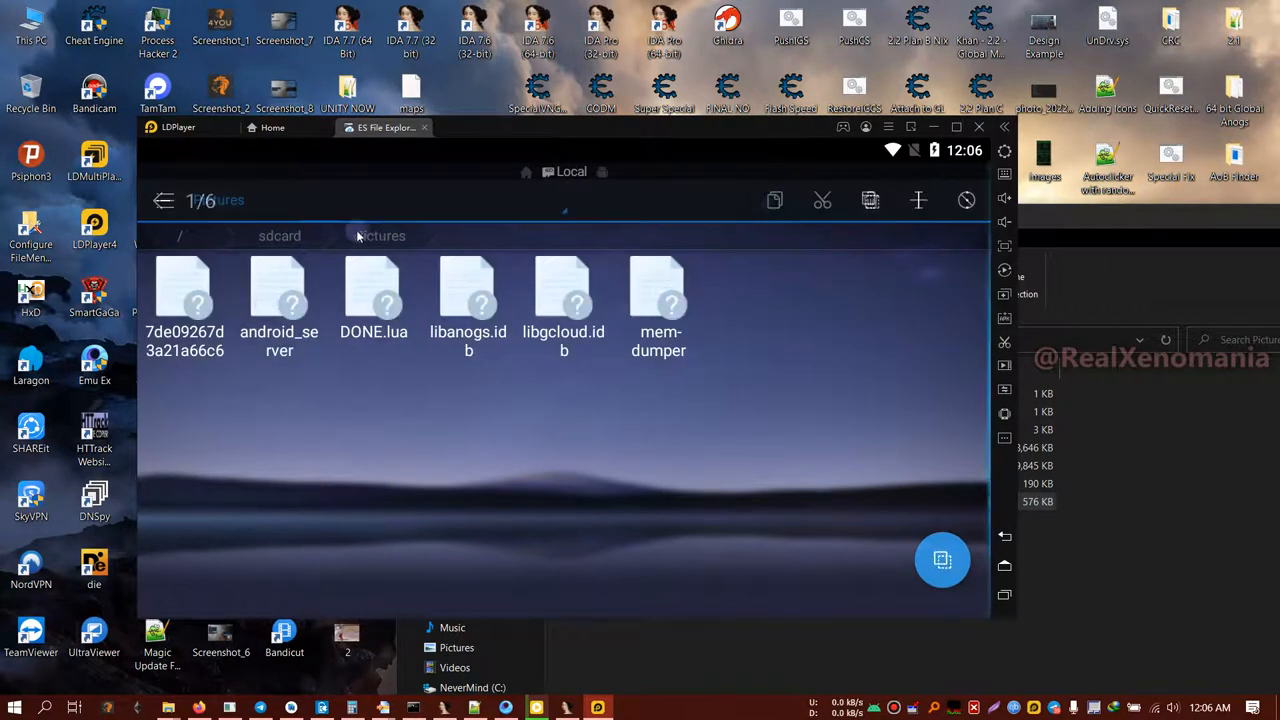
click(313, 236)
click(192, 235)
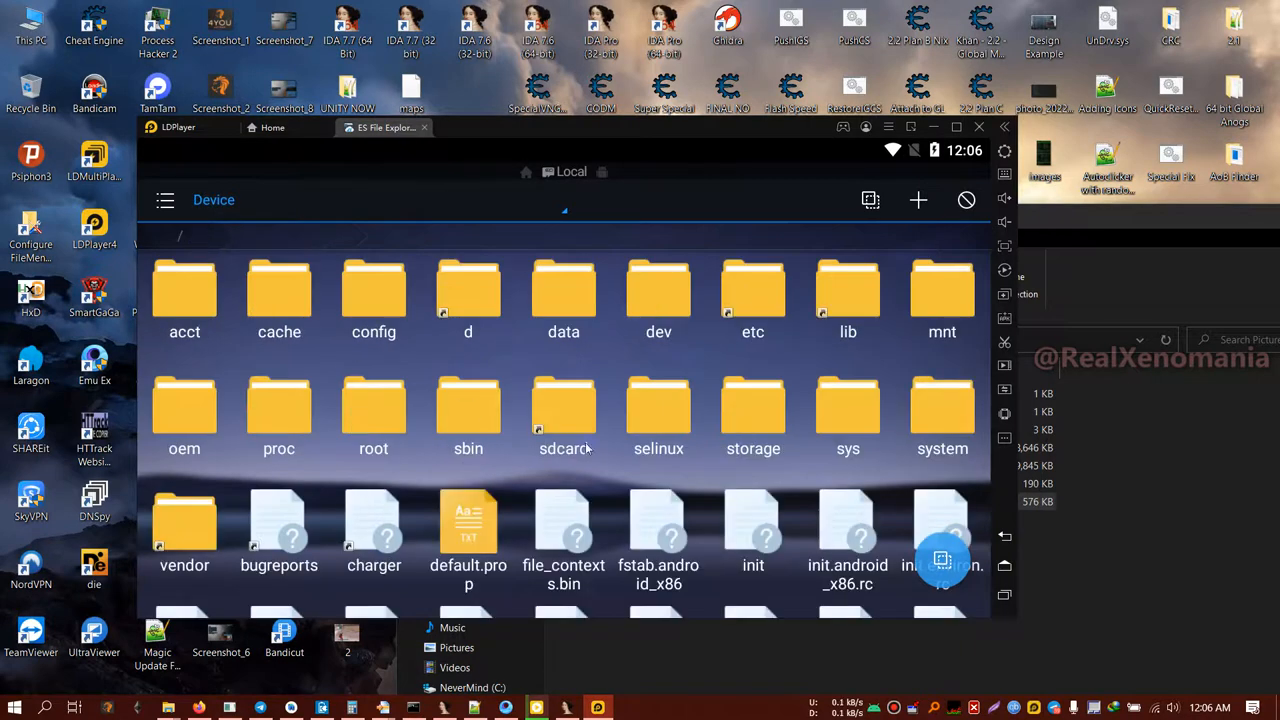
click(936, 428)
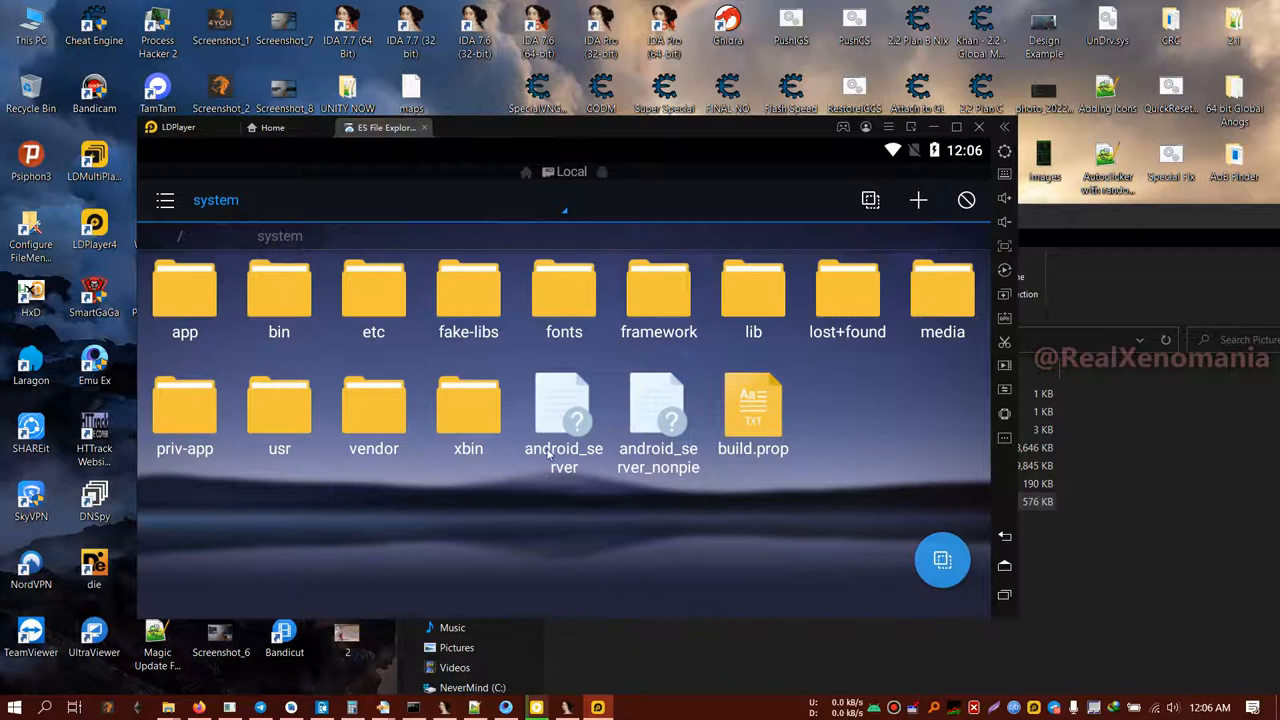
Step: Review android_server's properties in /system, then close them back to the folder listing
click(561, 453)
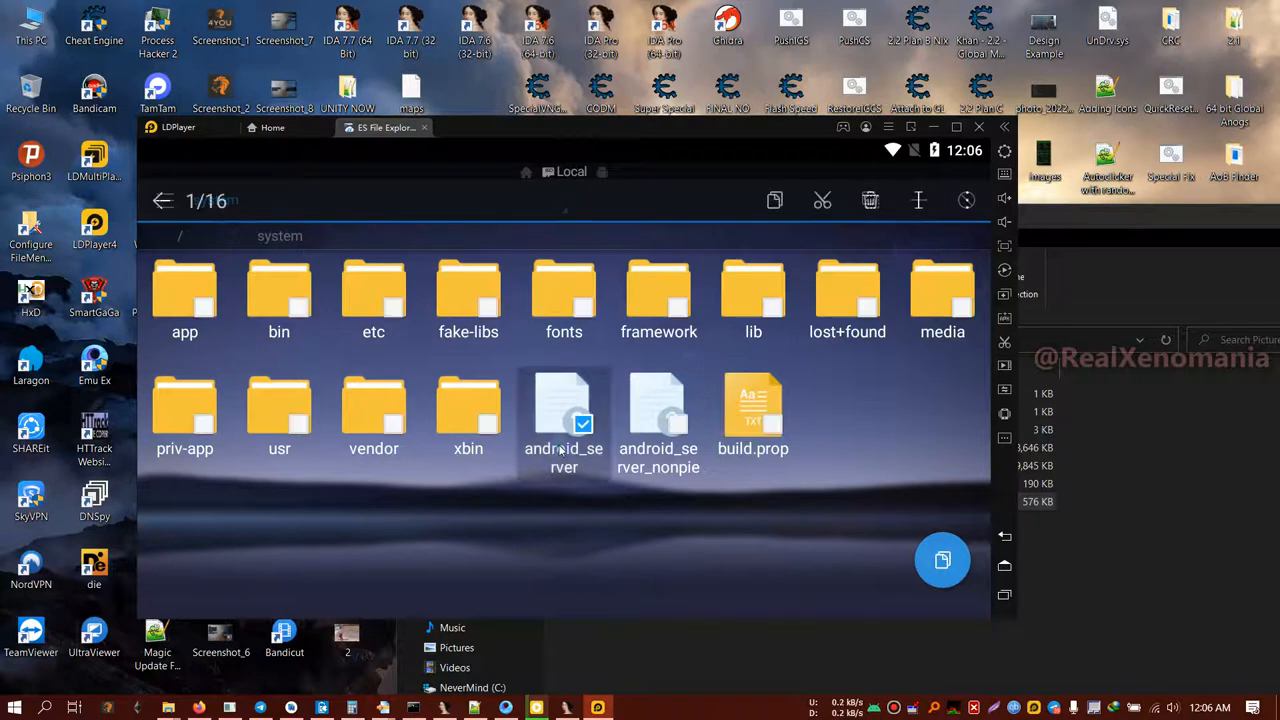
click(973, 205)
scroll(872, 520, down, 1)
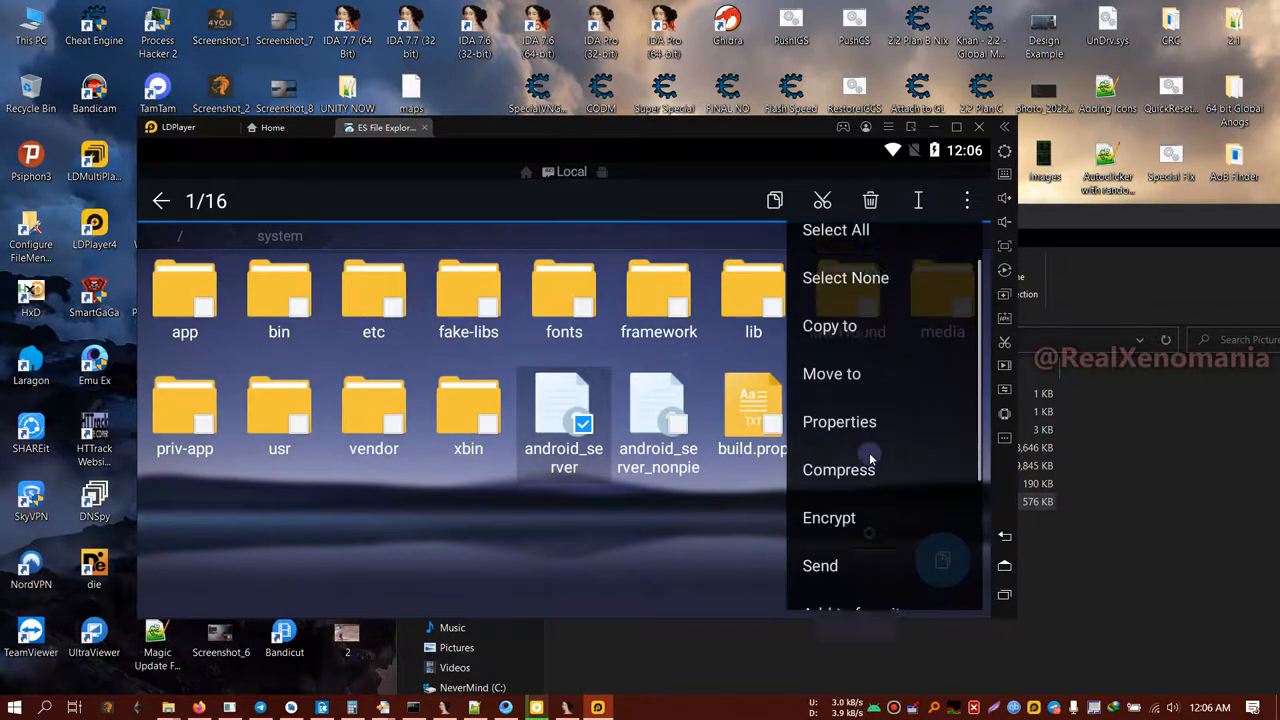
scroll(870, 440, down, 1)
click(864, 388)
scroll(565, 400, down, 1)
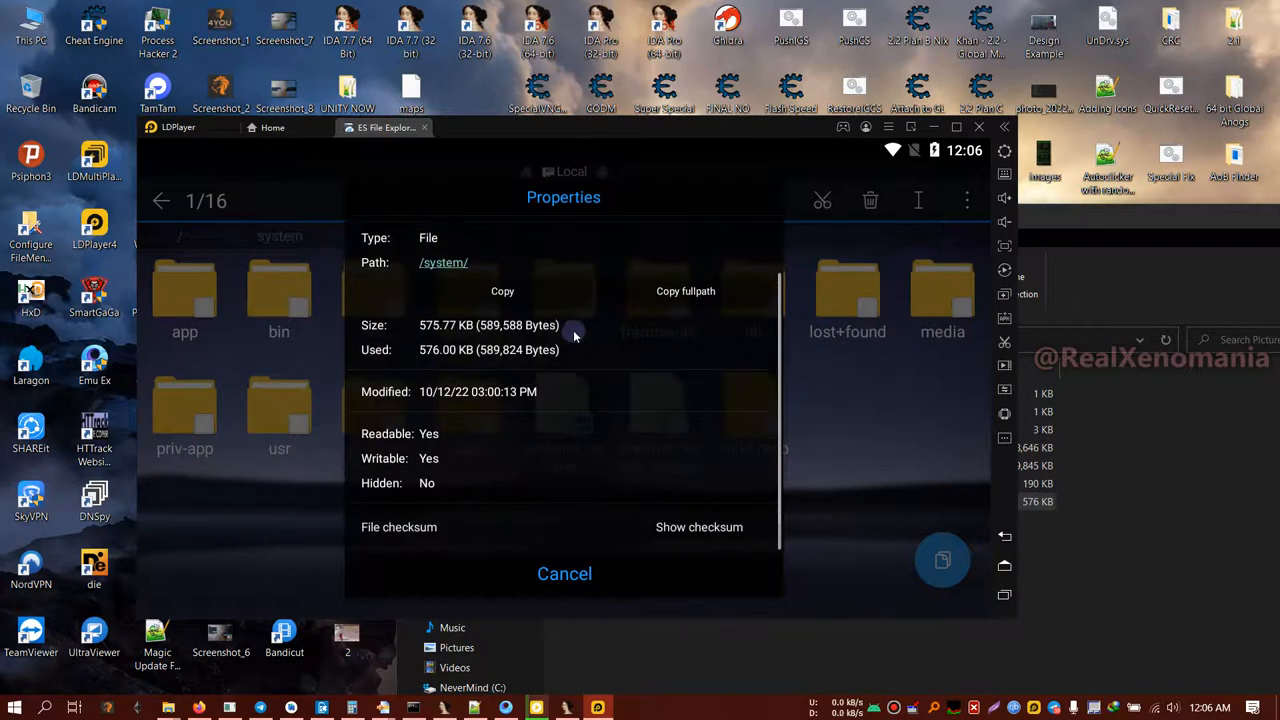
scroll(560, 434, up, 1)
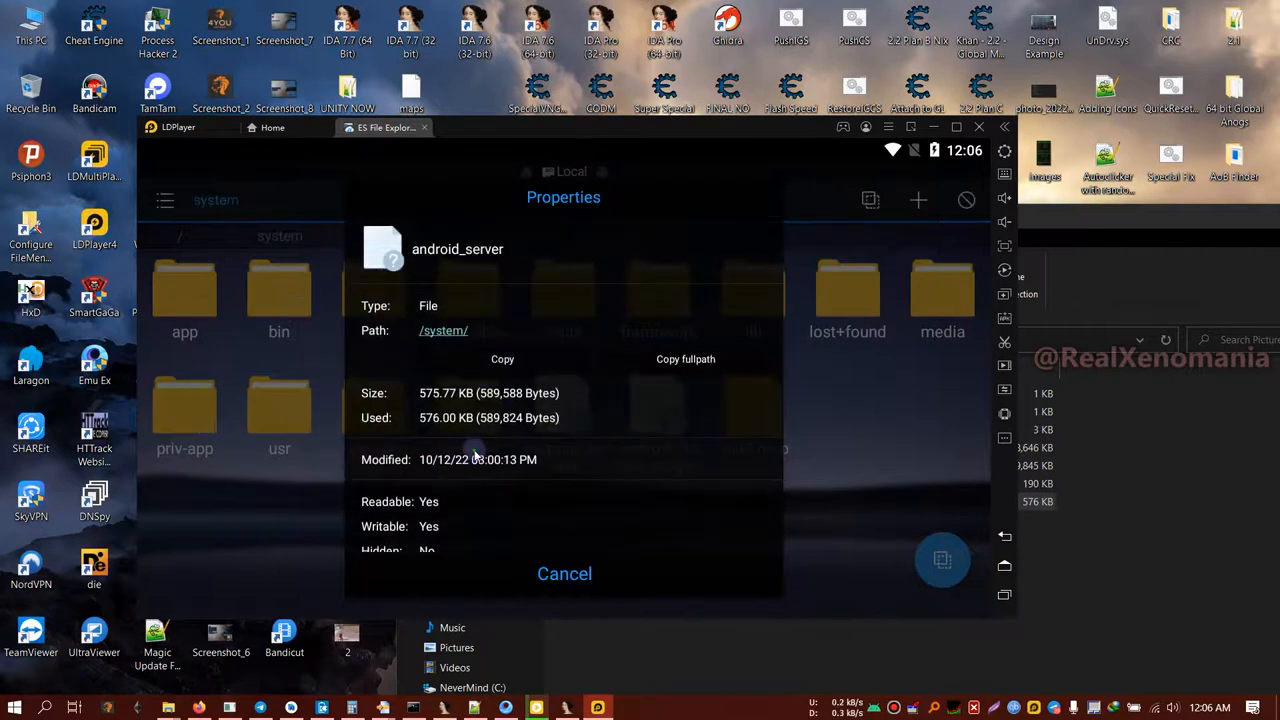
scroll(471, 457, down, 1)
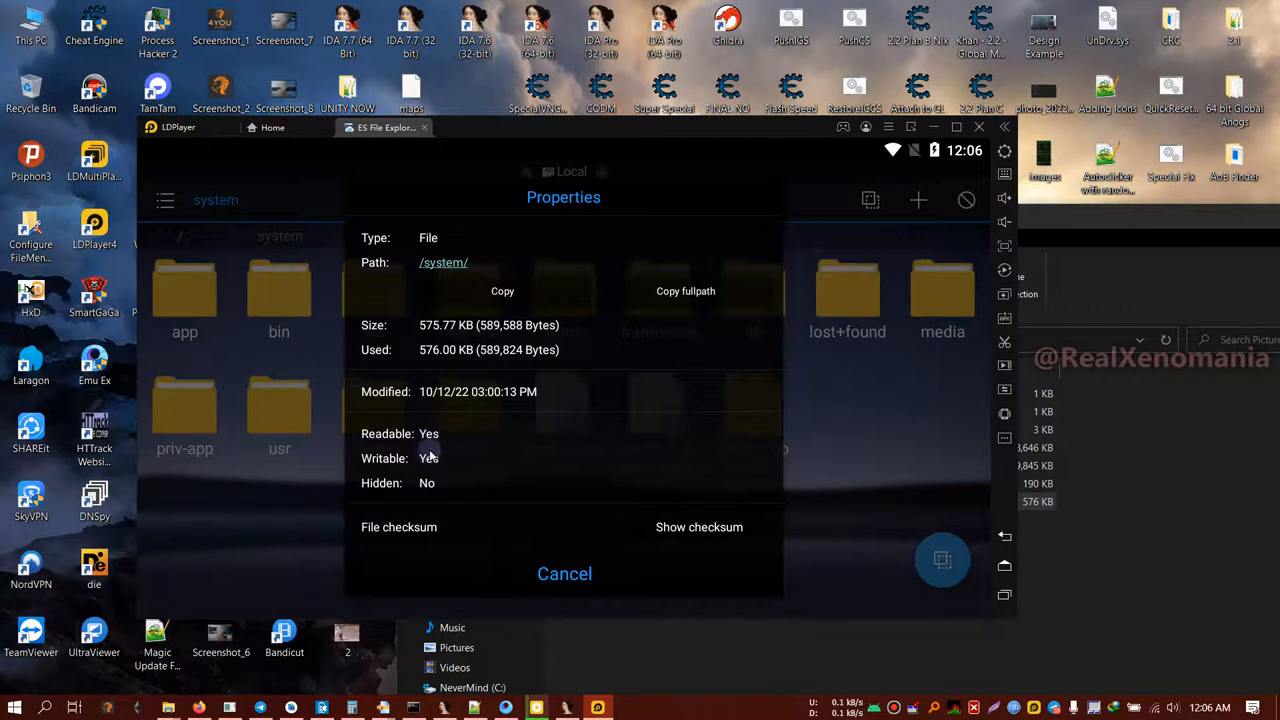
scroll(566, 534, up, 2)
click(868, 454)
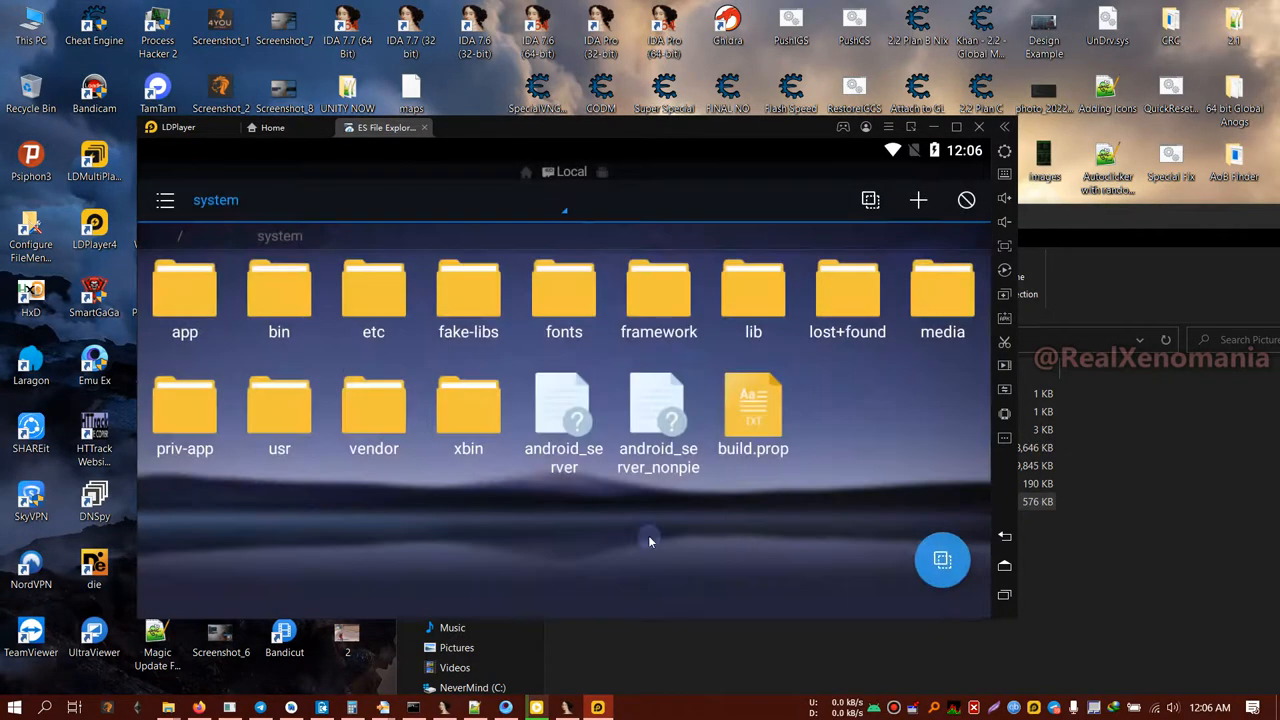
Step: Start cmd via Run, attempt adb shell, quit Gameloop, and stop the adb server
key(super+r)
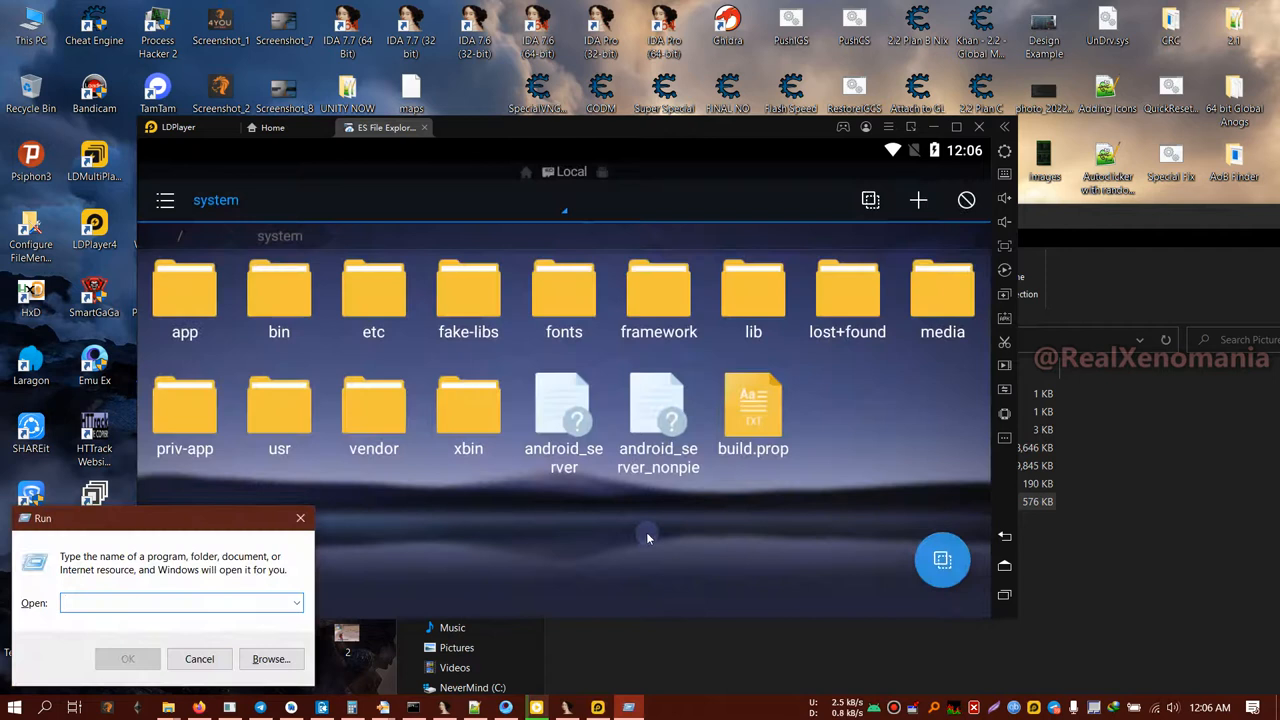
text(cmd)
key(Return)
text(adb she)
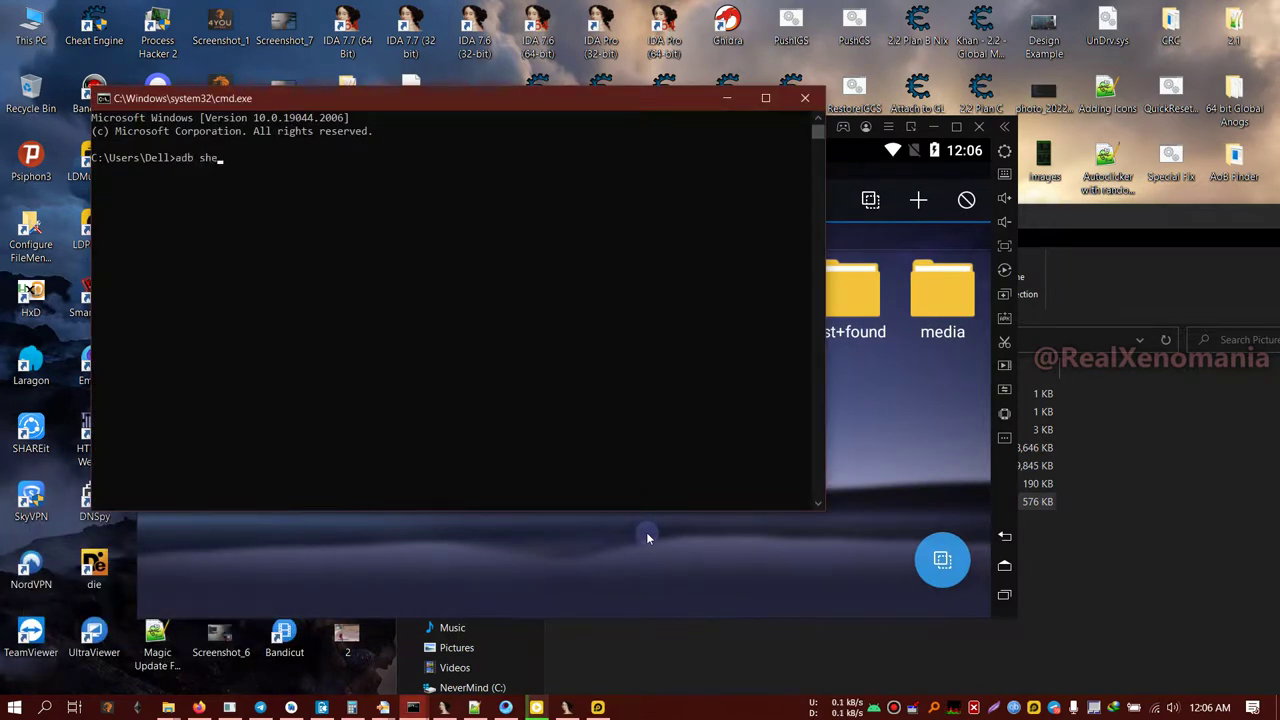
text(ll)
key(Return)
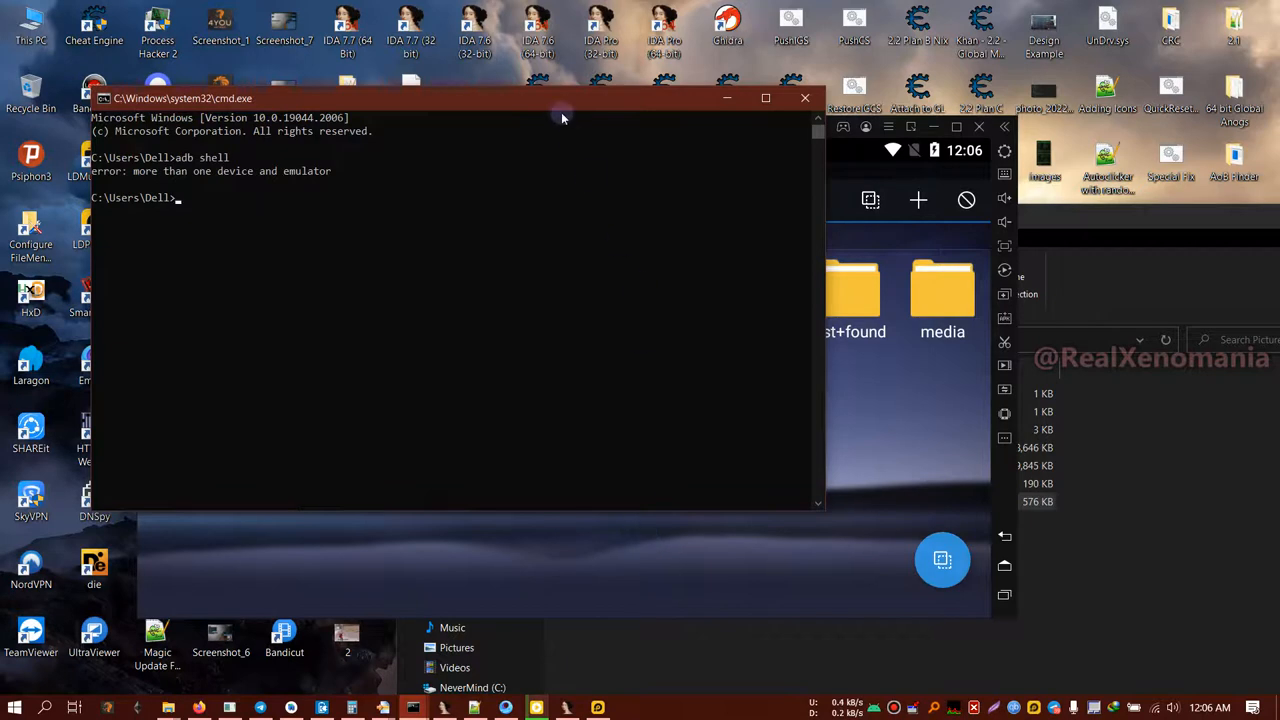
click(505, 707)
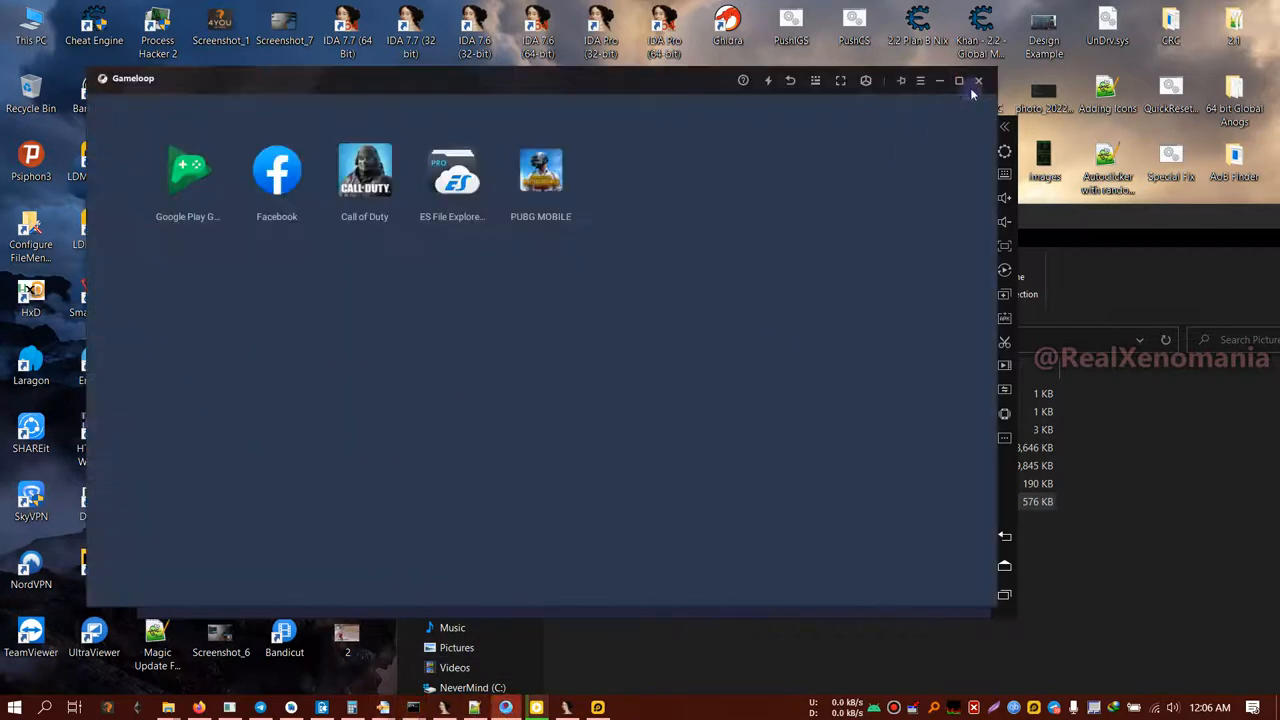
click(977, 84)
click(574, 360)
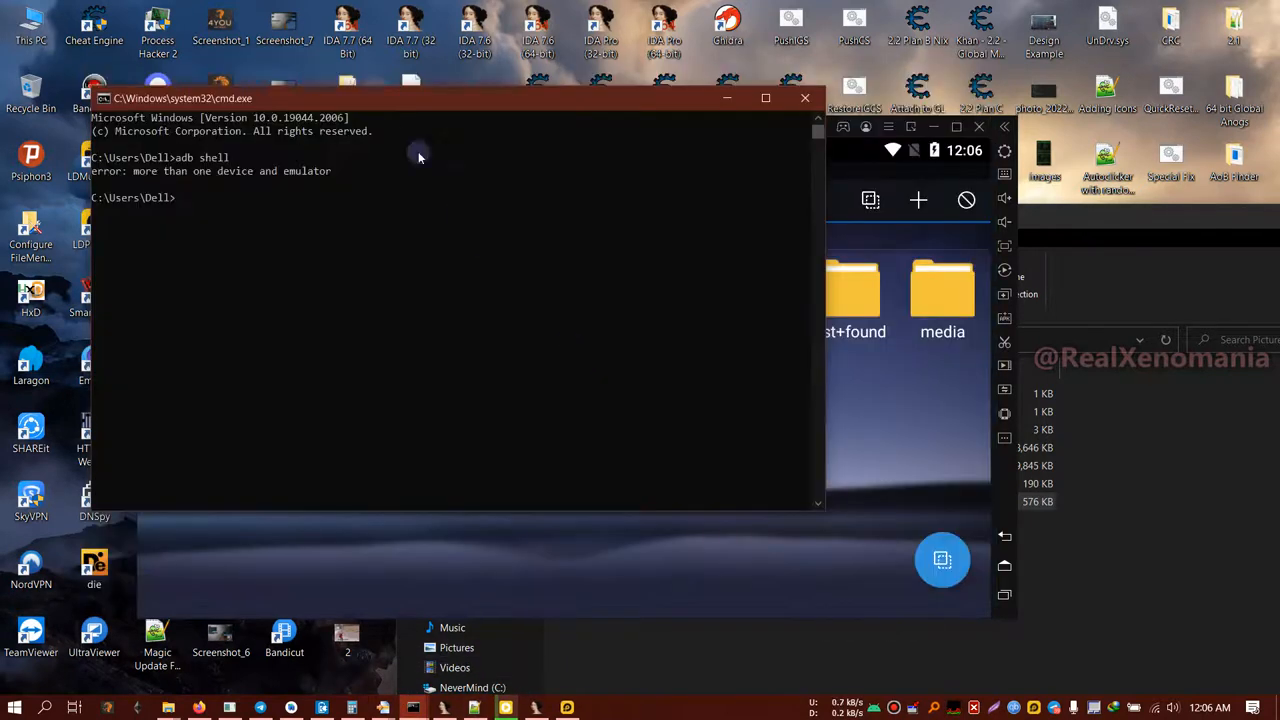
drag(402, 103, 479, 41)
text(adb shell)
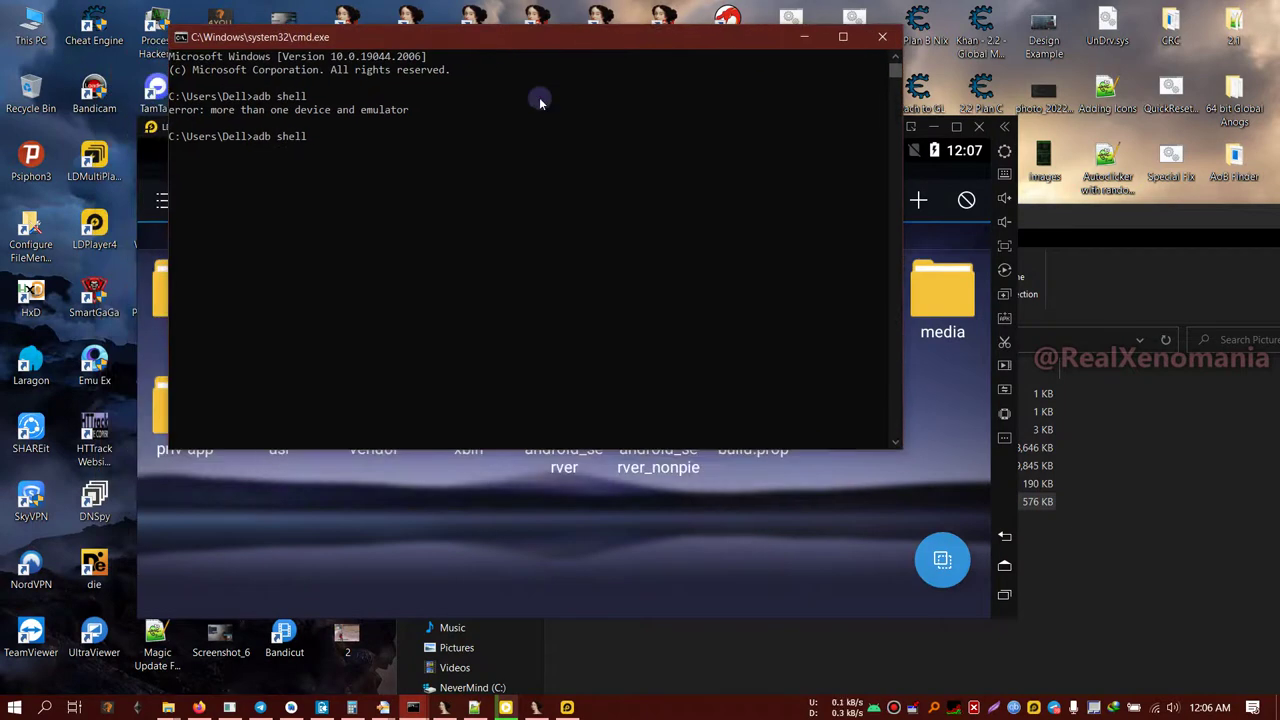
key(Return)
text(adb kill-server)
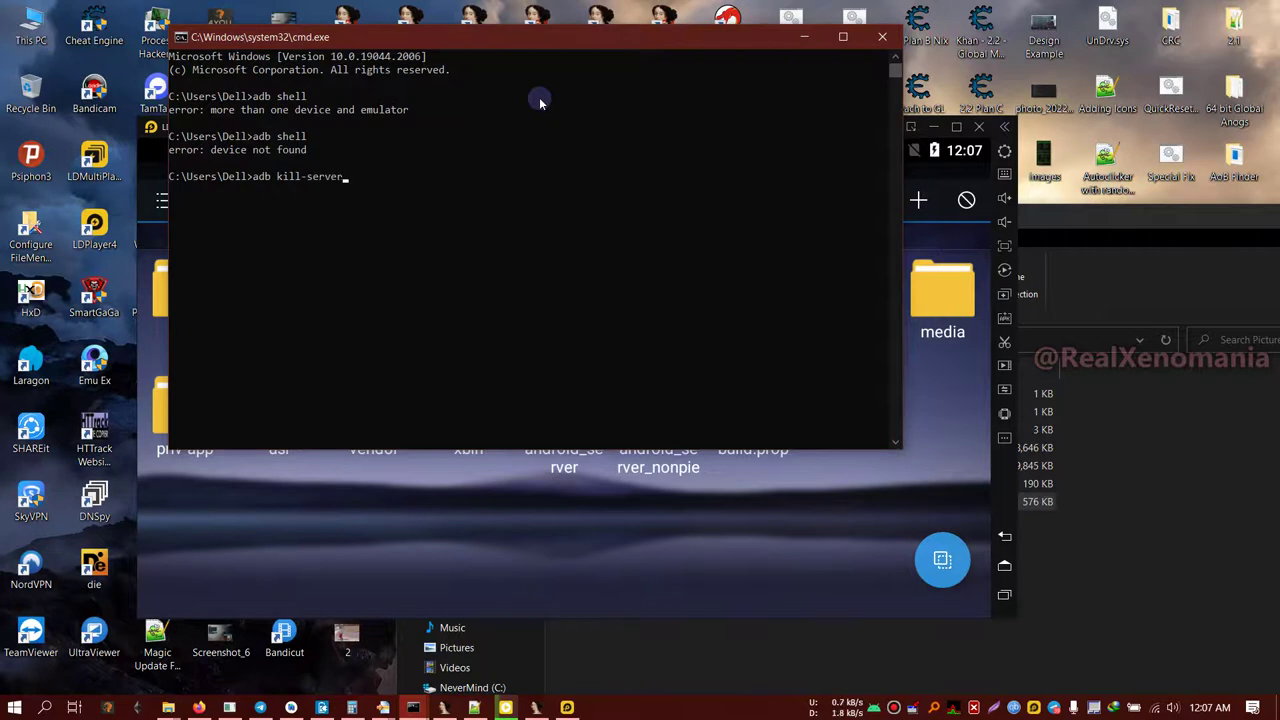
key(Return)
Step: Reopen a root adb shell on the emulator and change into the system folder
drag(614, 40, 784, 56)
key(Up)
key(Up)
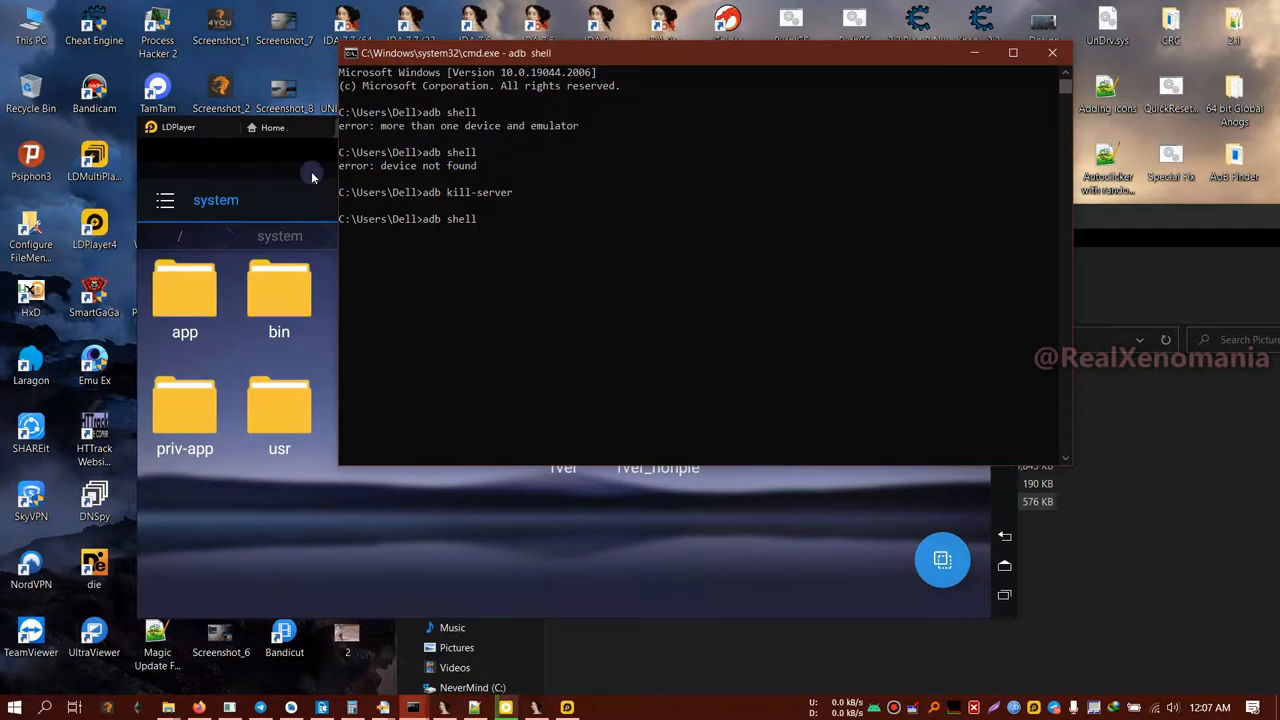
drag(628, 66, 845, 74)
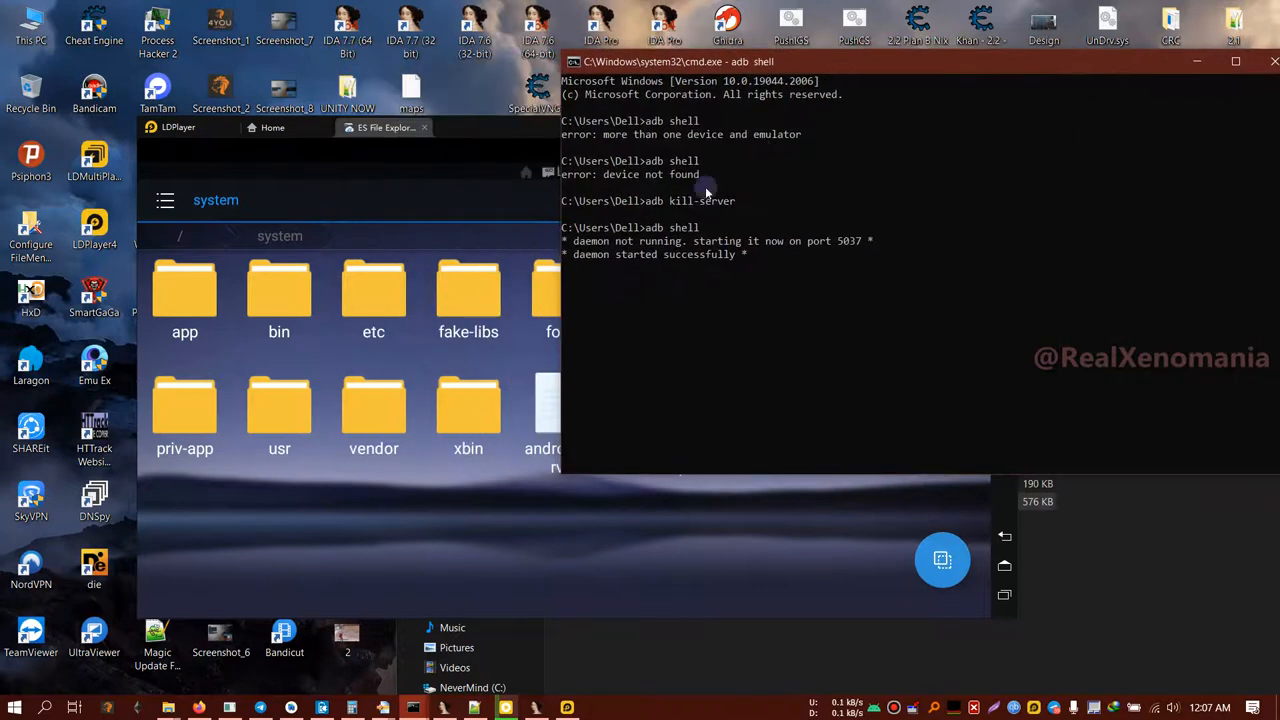
drag(705, 62, 808, 70)
click(580, 140)
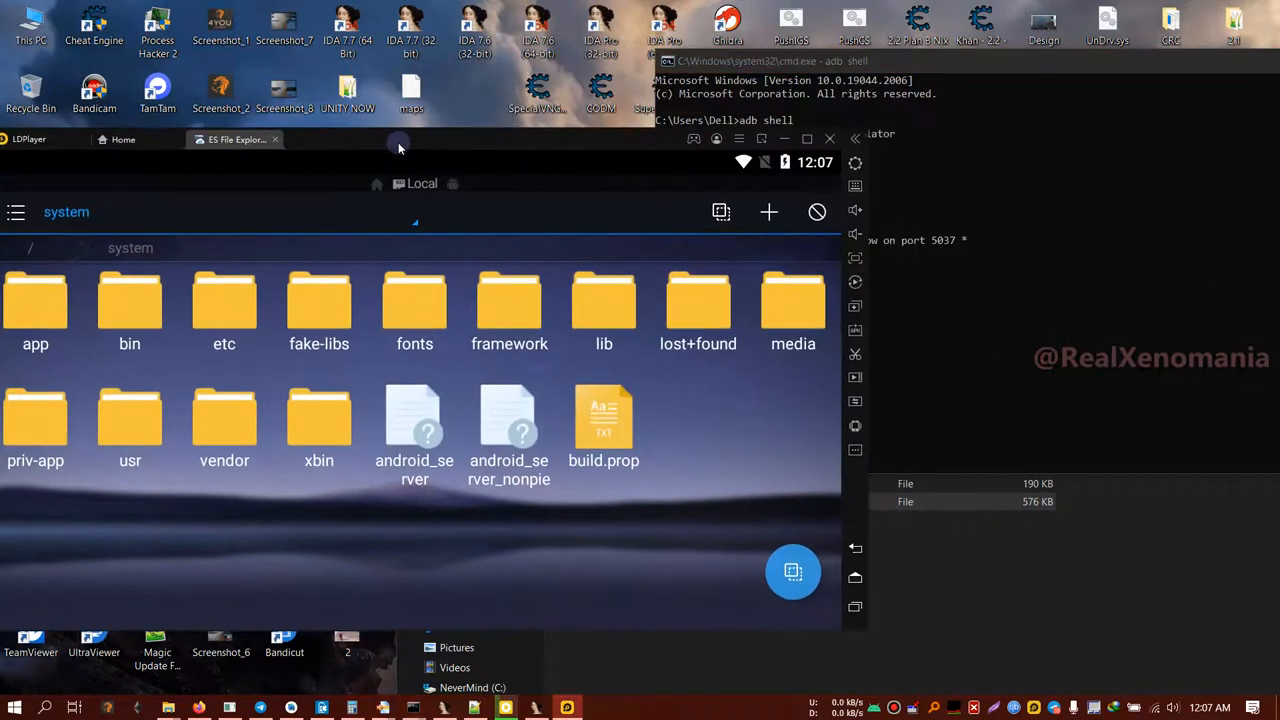
drag(858, 61, 594, 72)
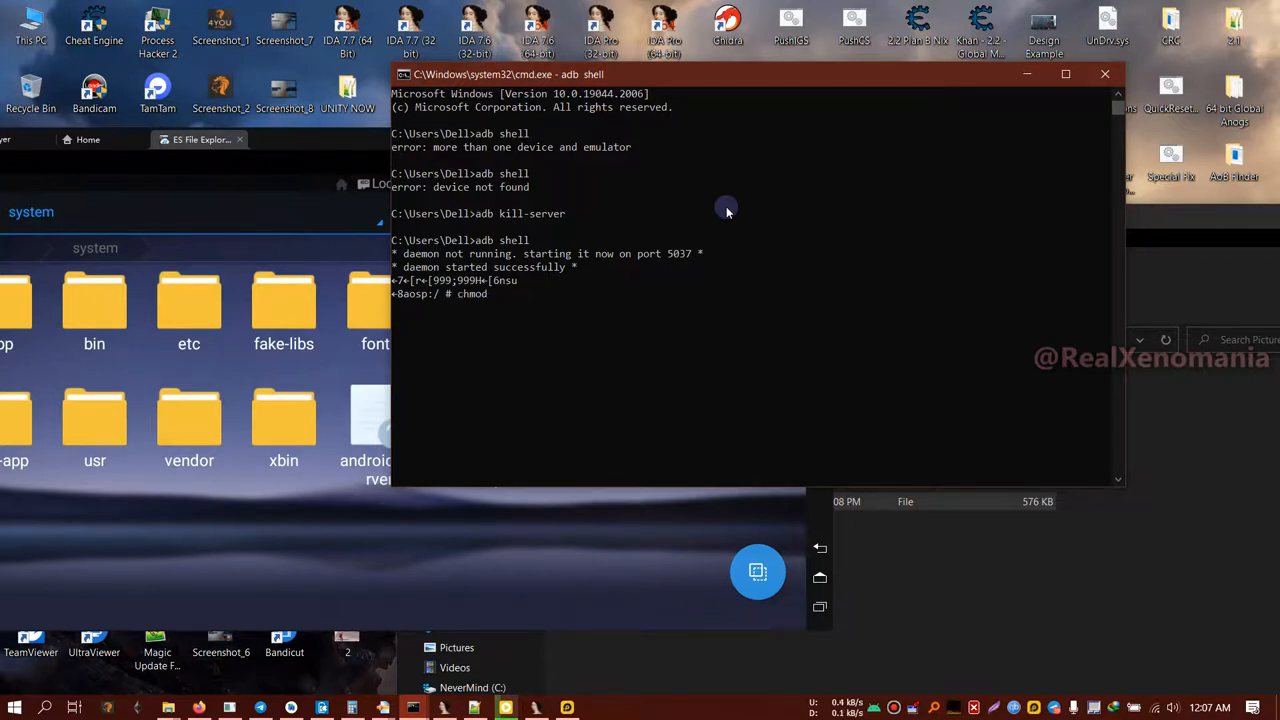
key(BackSpace)
text(+x)
key(Return)
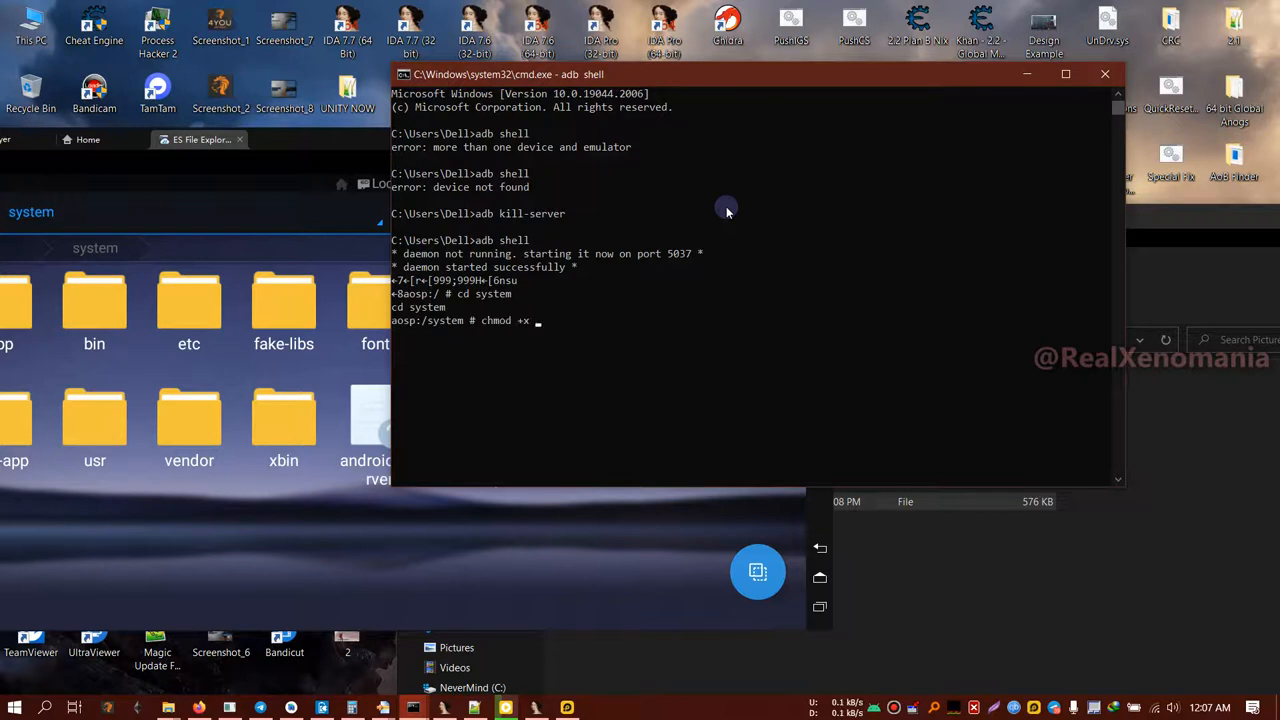
text(and)
text(roid)
text())
Step: Run chmod +x android_server, which fails with a read-only file system error
key(BackSpace)
text(_s)
text(erver)
drag(666, 76, 762, 85)
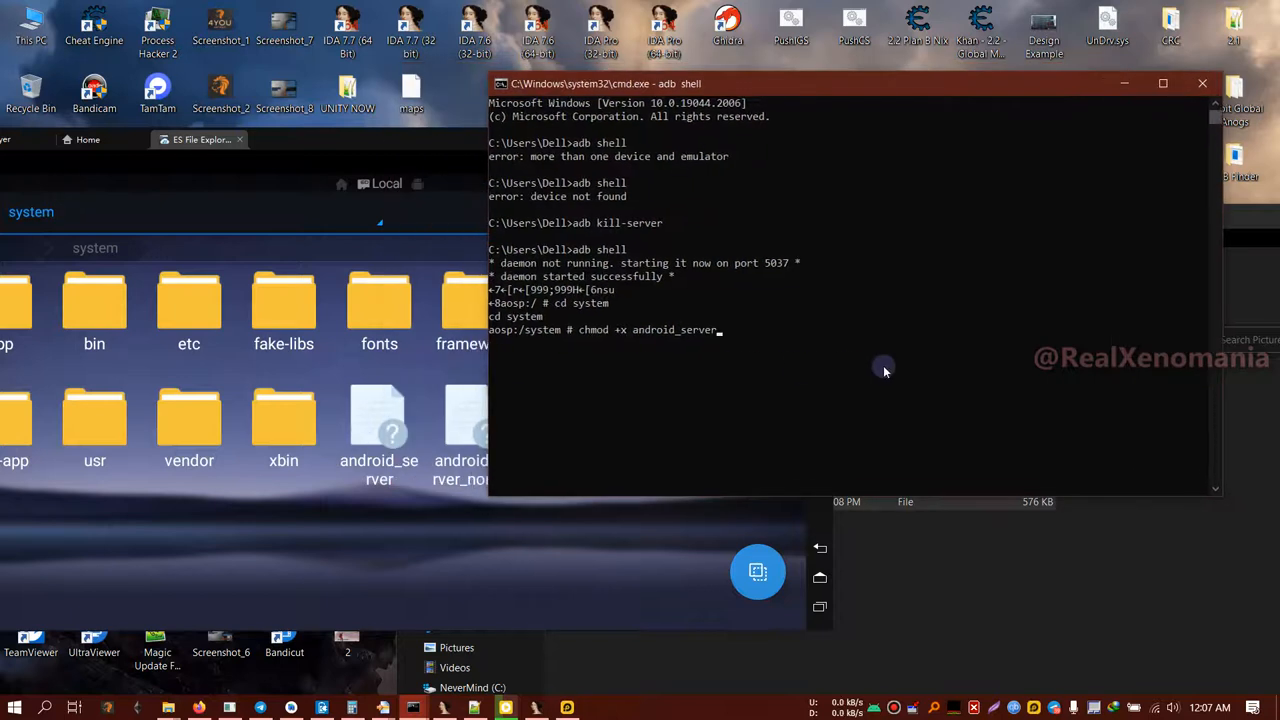
key(Return)
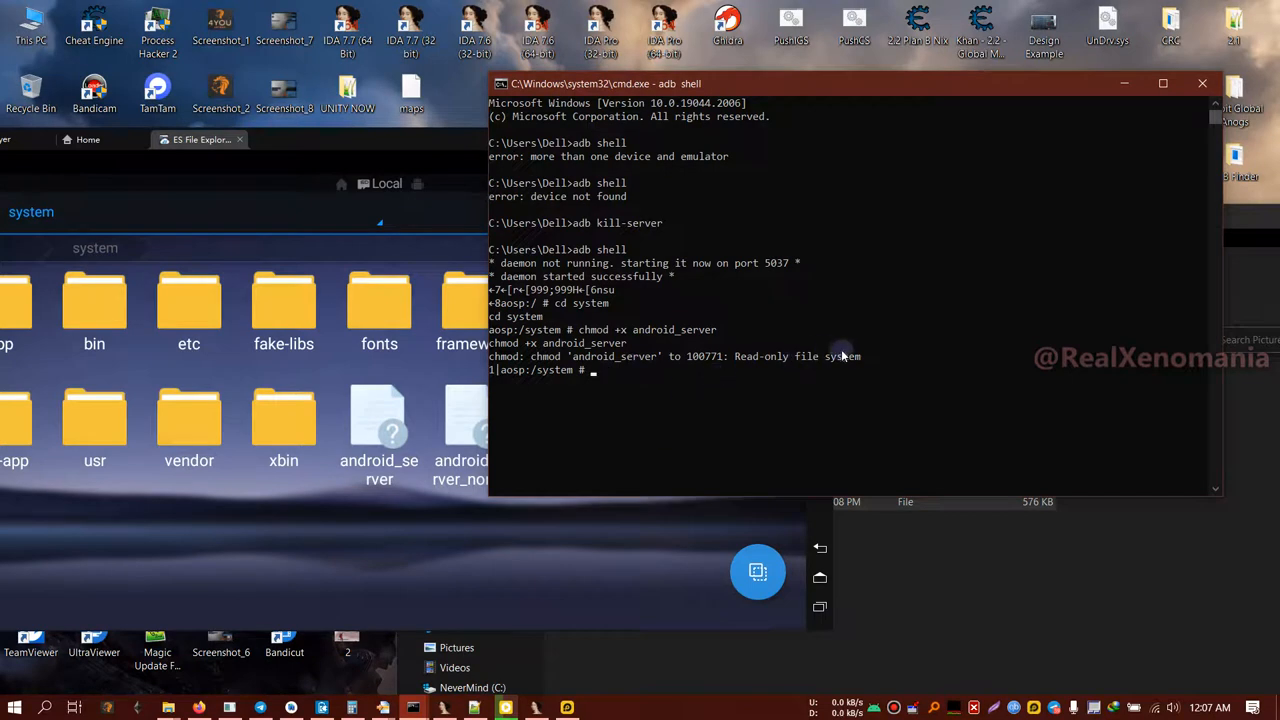
Step: Leave the device shell and remount the emulator's system partition as writable
drag(860, 357, 730, 357)
click(683, 382)
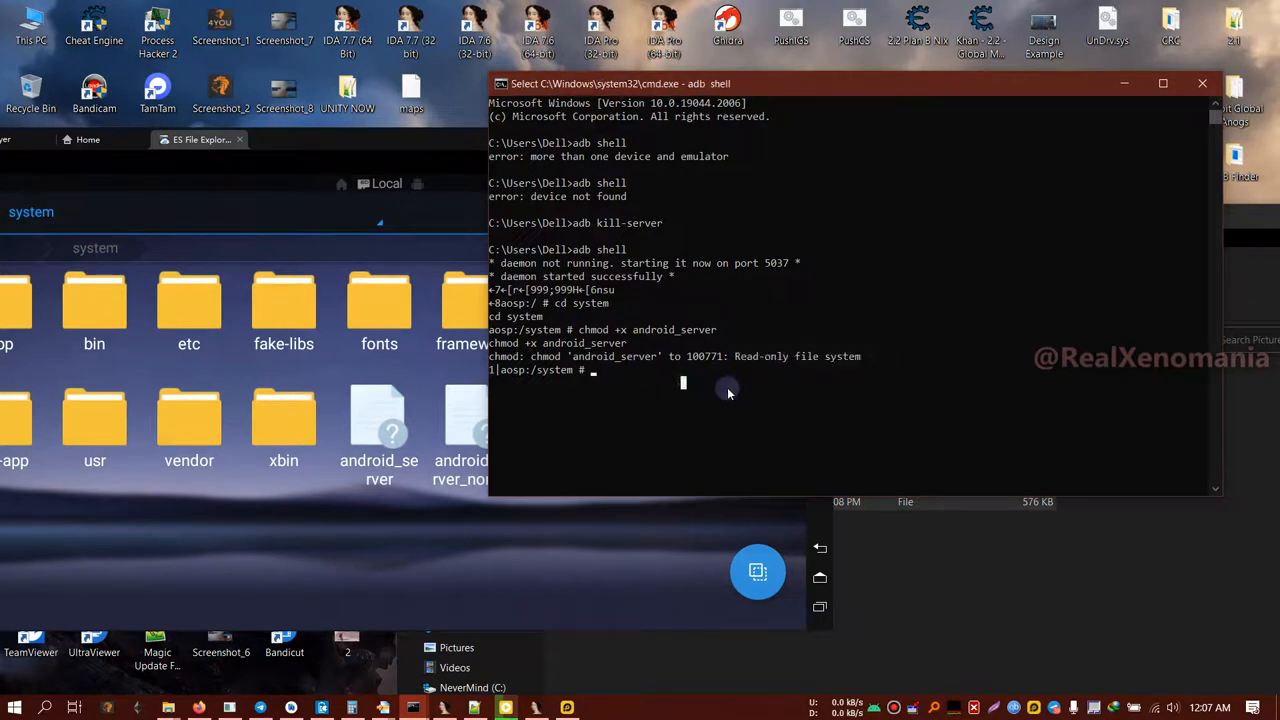
key(Escape)
text(adb)
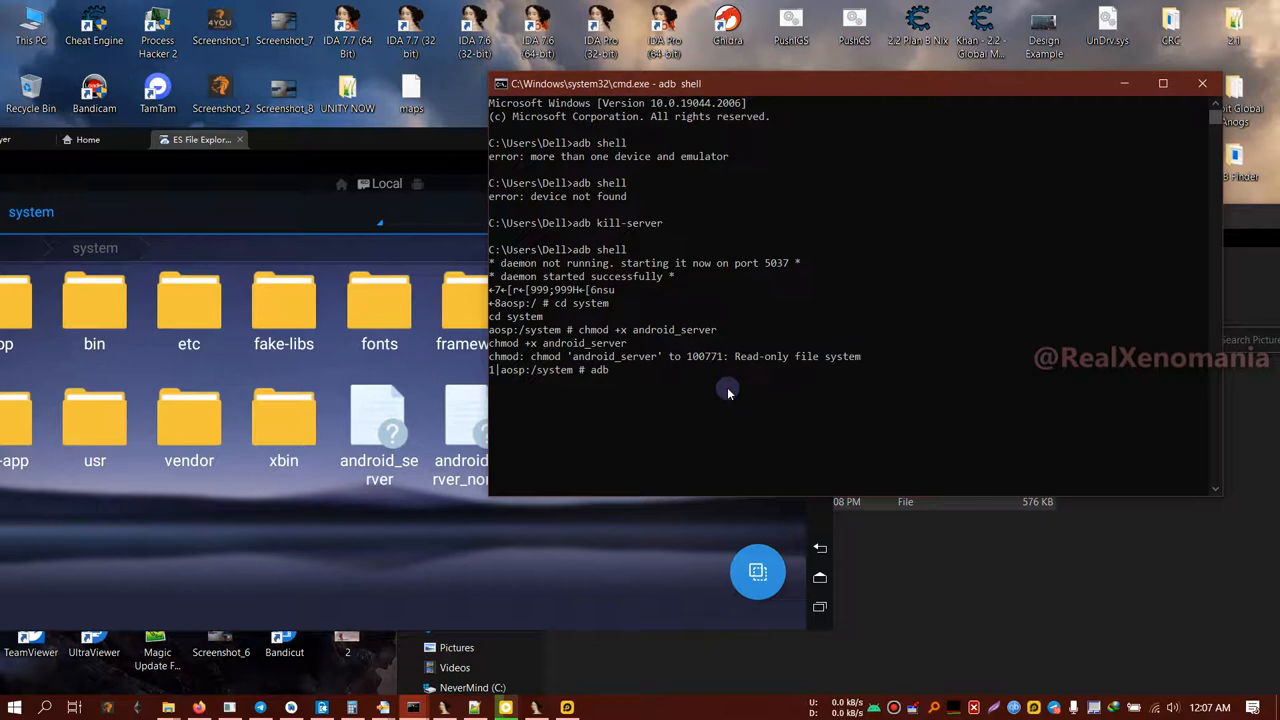
key(BackSpace)
key(BackSpace)
key(BackSpace)
text(exit)
key(Return)
text(a)
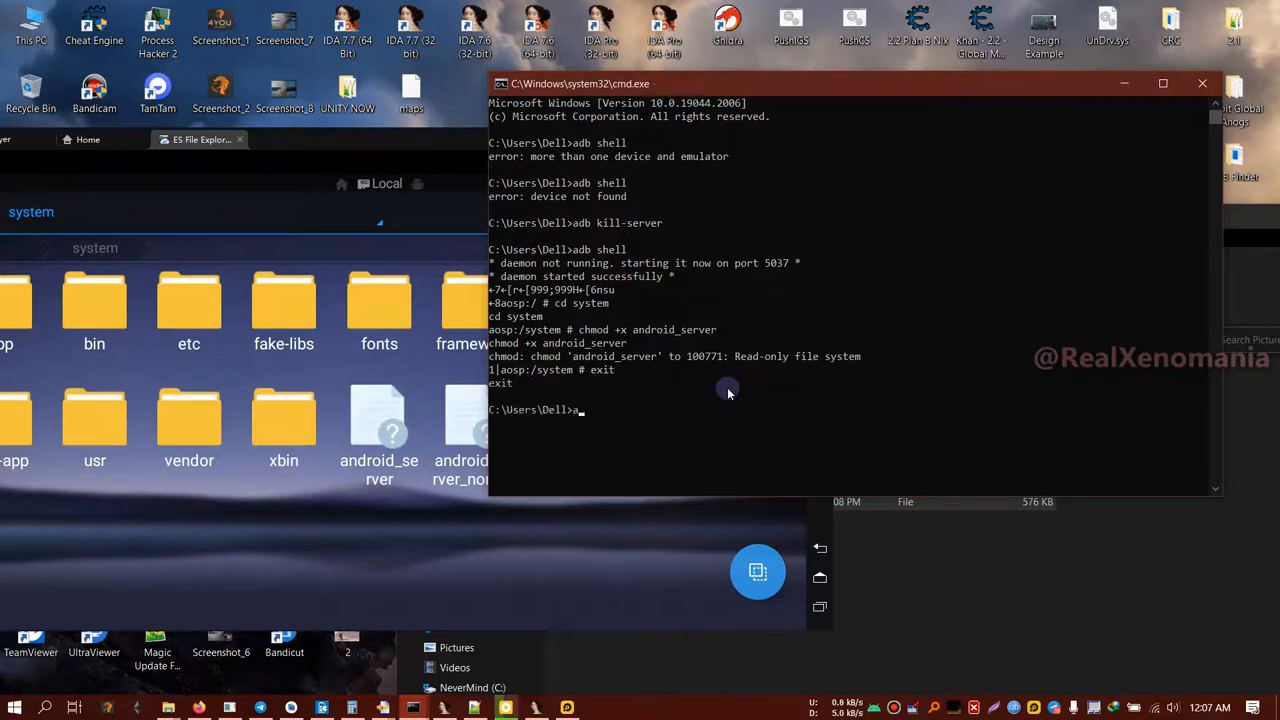
text(db remount)
key(Return)
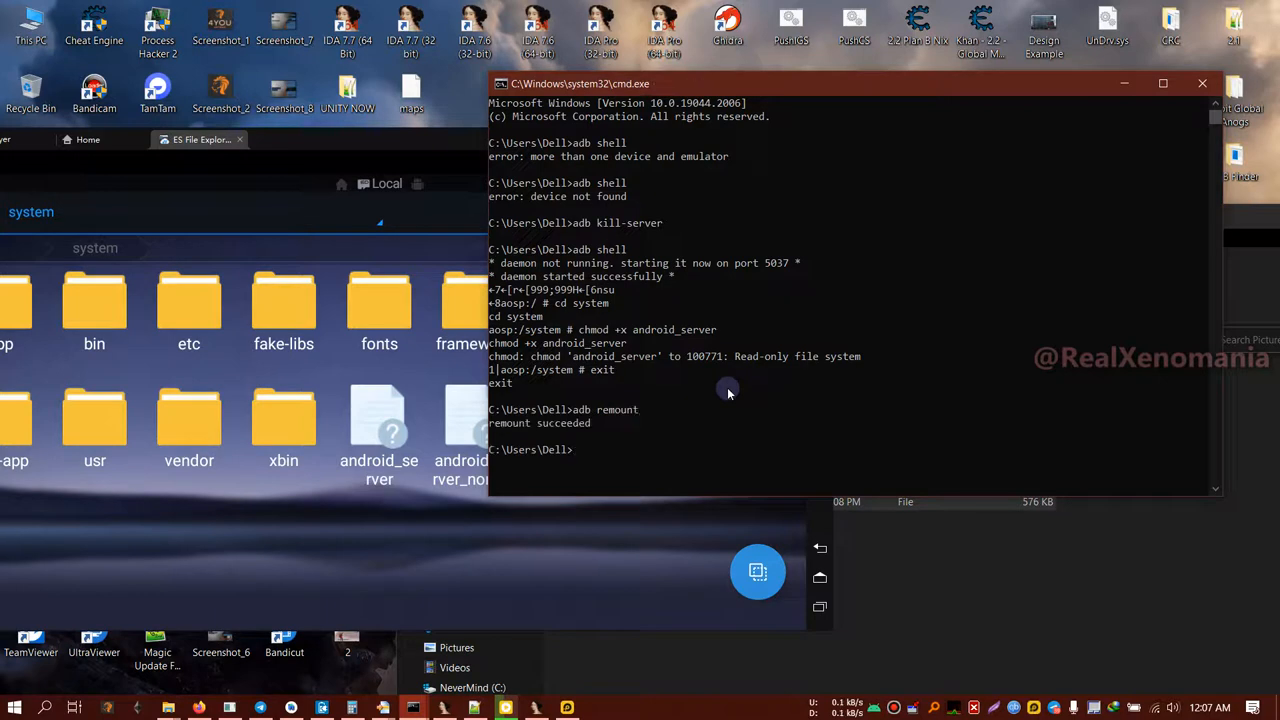
text(adb shell)
Step: Re-enter the shell, cd into system, and make android_server executable without error
key(Return)
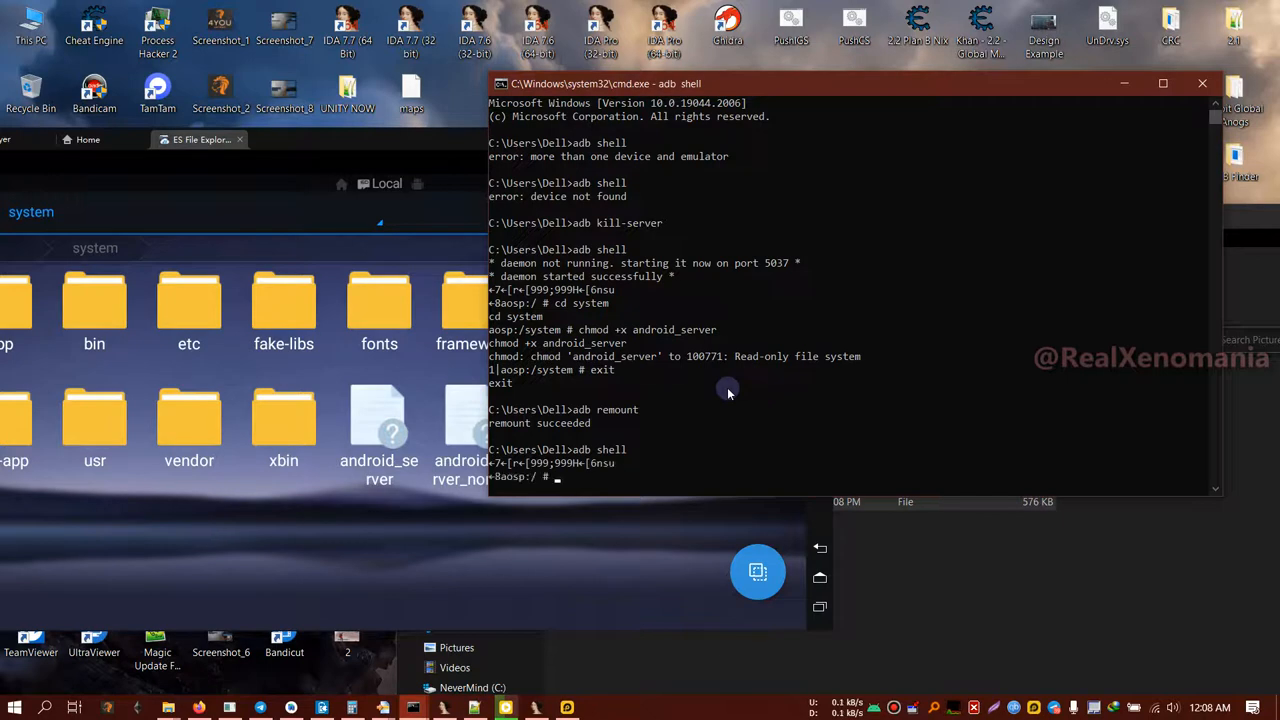
text(adb sy)
text(stem)
key(Return)
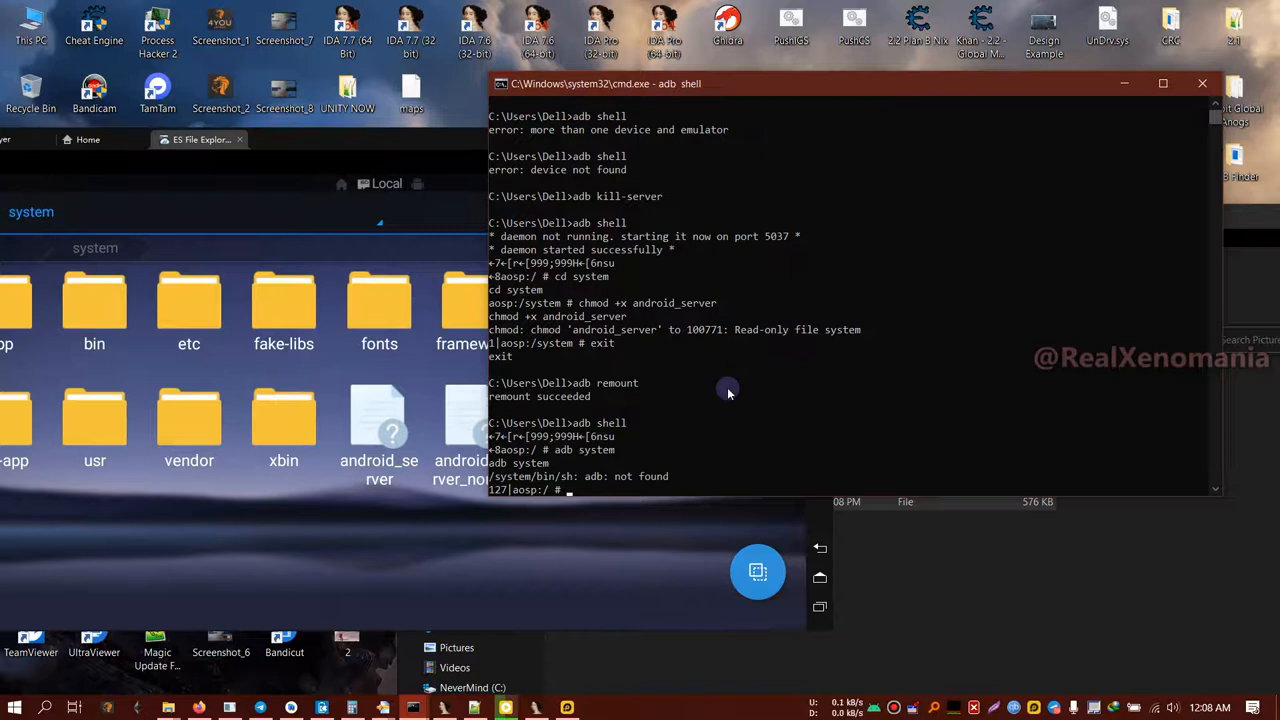
text(cd s)
text(ystem)
key(Return)
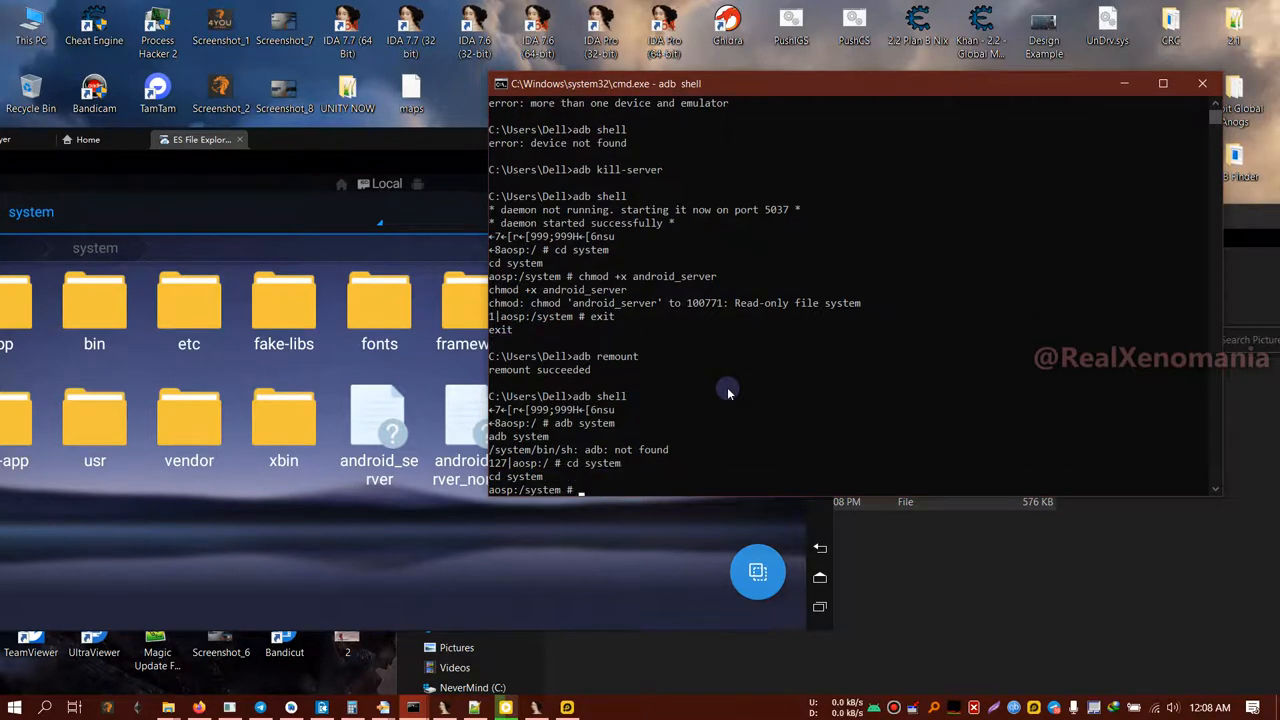
text(chmod )
text(+x )
text(andro)
text(id_s)
text(erver)
key(Return)
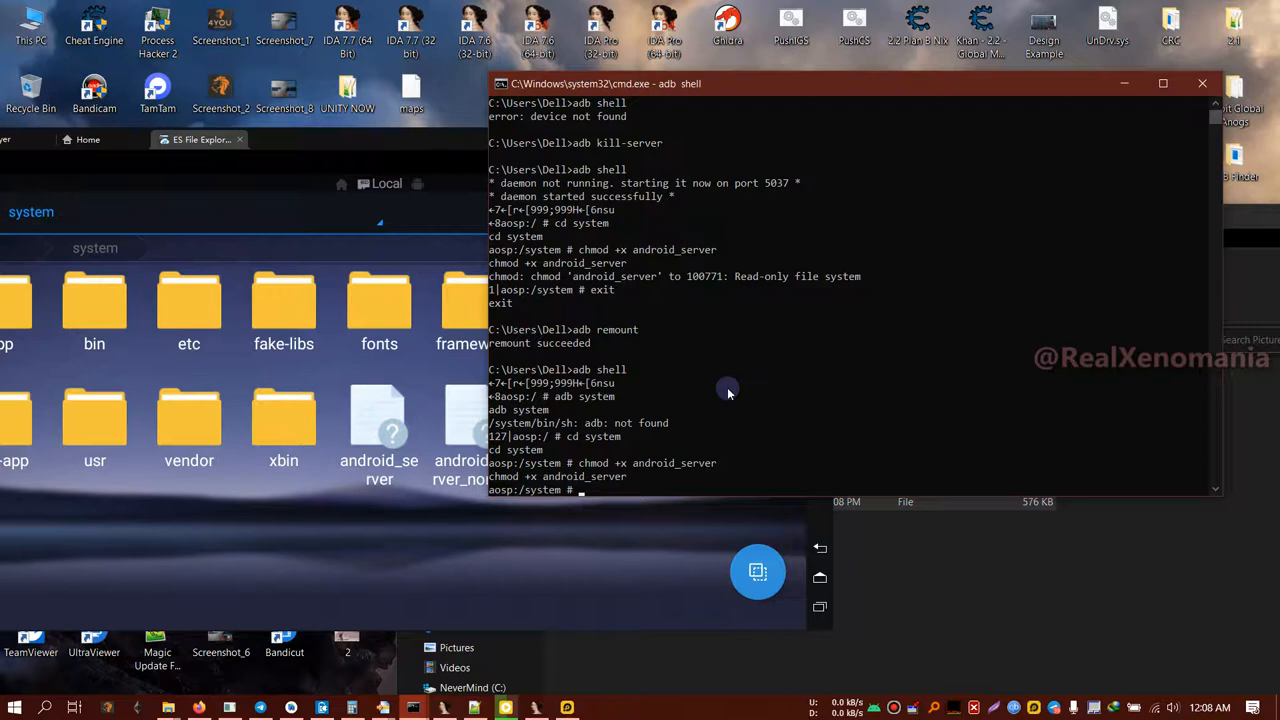
drag(626, 477, 488, 478)
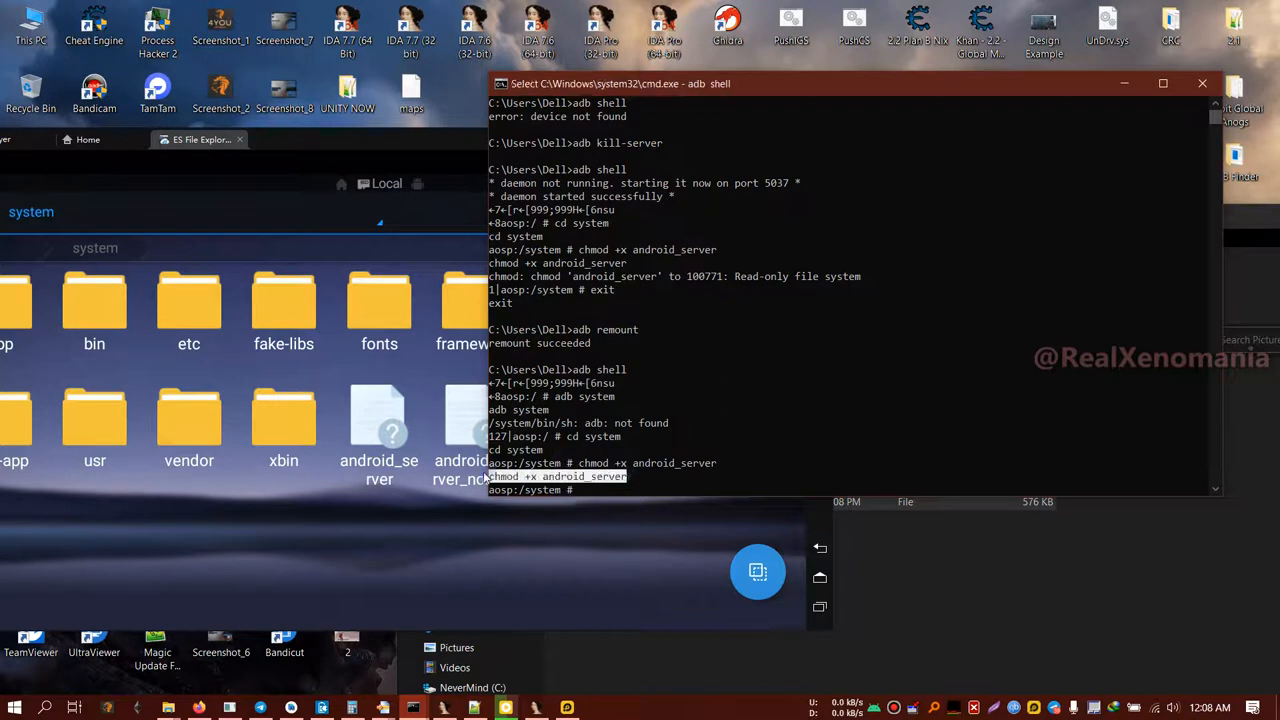
click(622, 477)
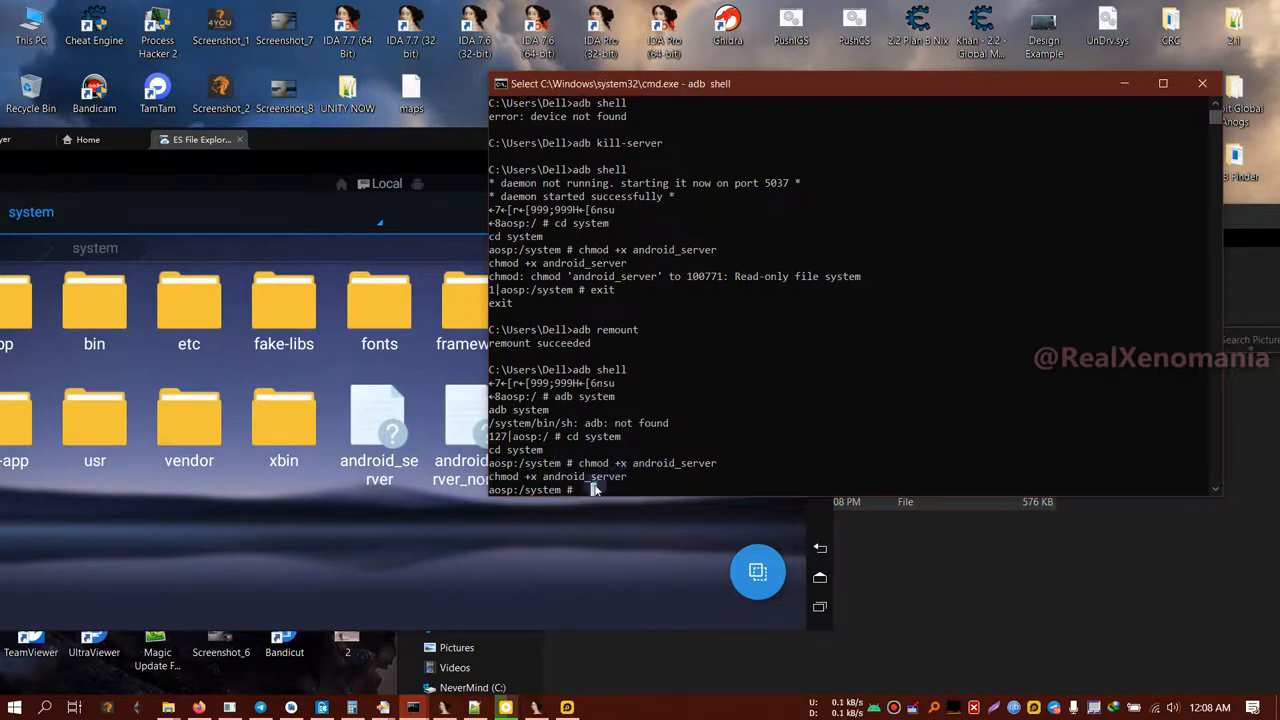
text(exit)
Step: Exit the emulator shell back to the Windows prompt
key(Return)
text(adb t)
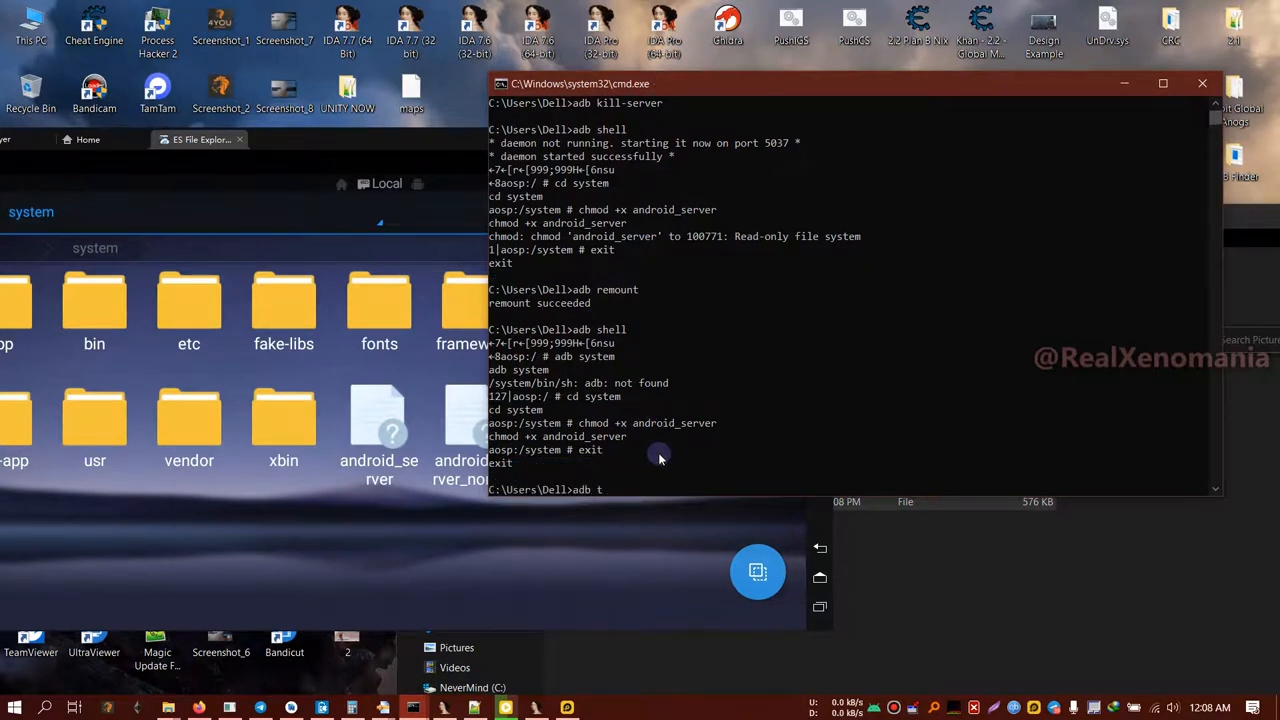
text(cp)
text(rwar)
text(46)
Step: Check IDA's Debugger process options show port 23946, then minimize IDA to reveal the console
click(536, 707)
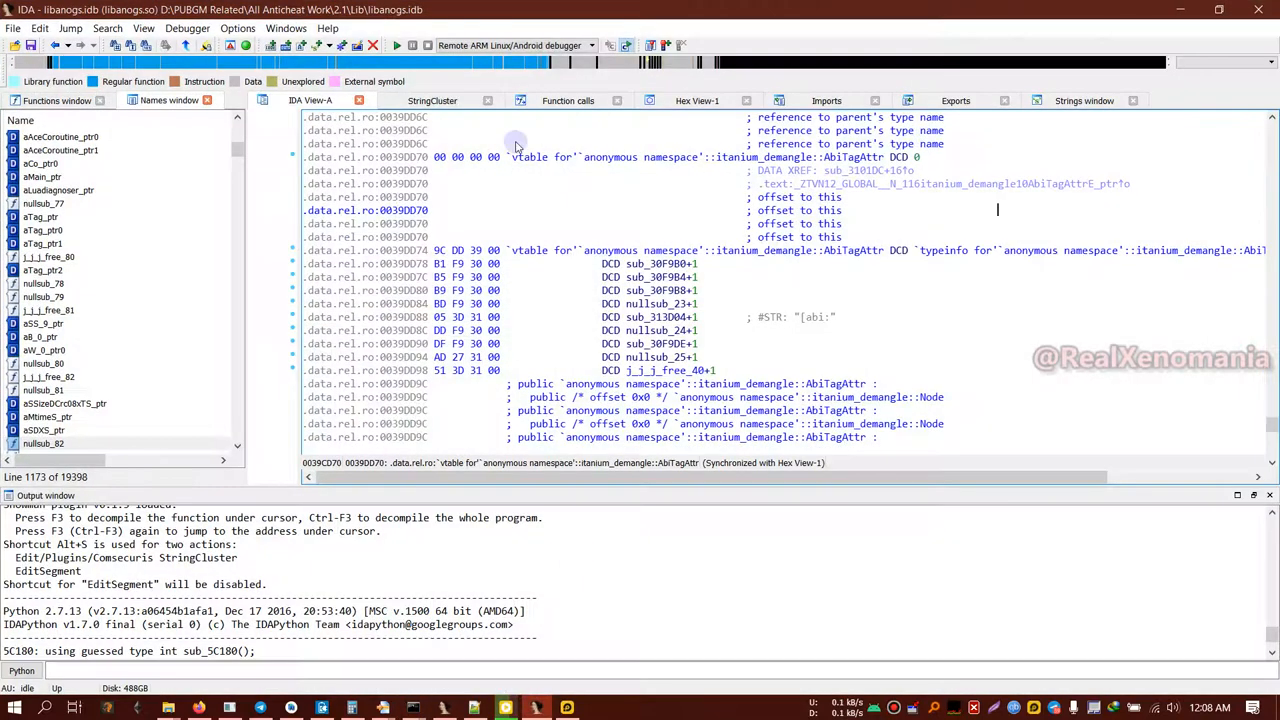
click(200, 29)
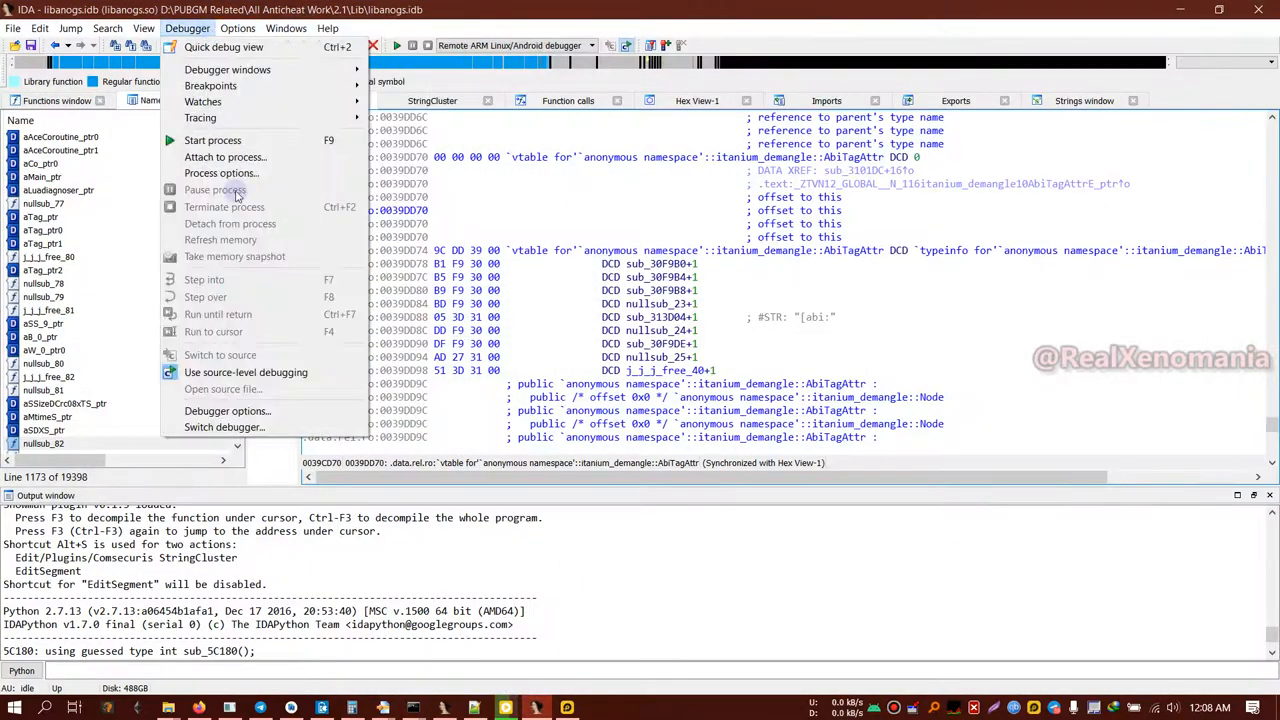
click(228, 411)
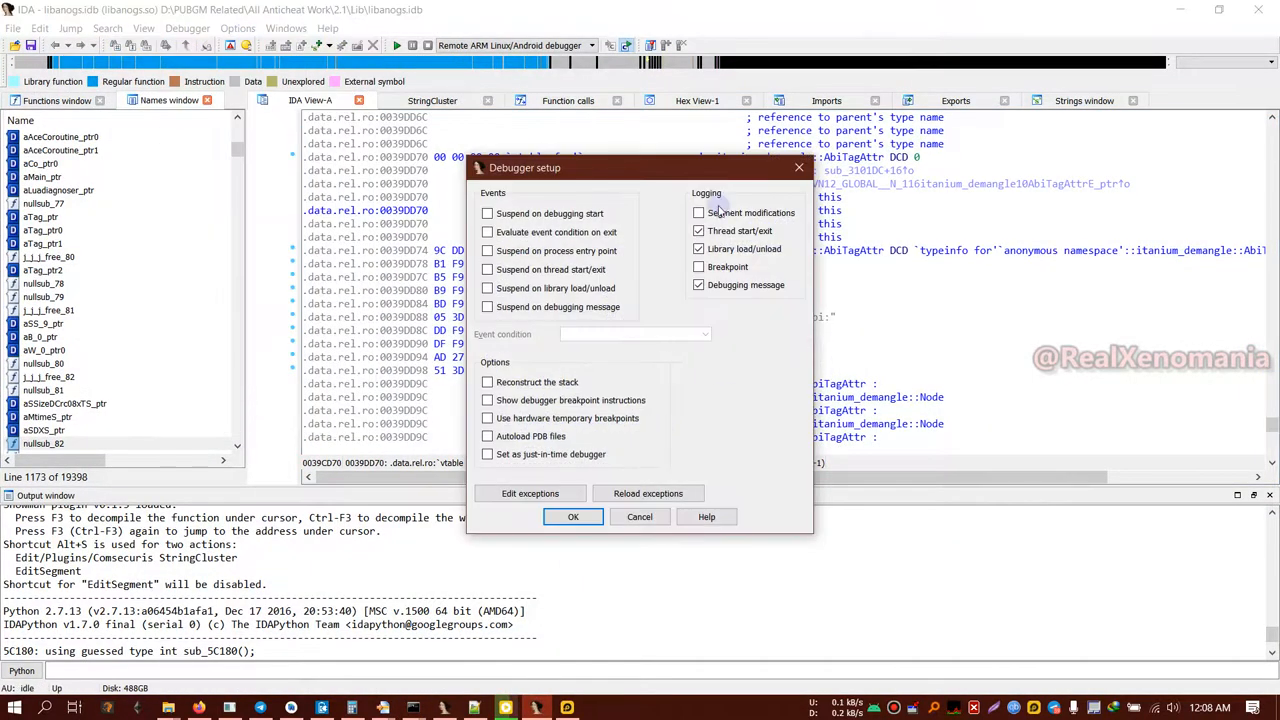
click(799, 167)
click(188, 28)
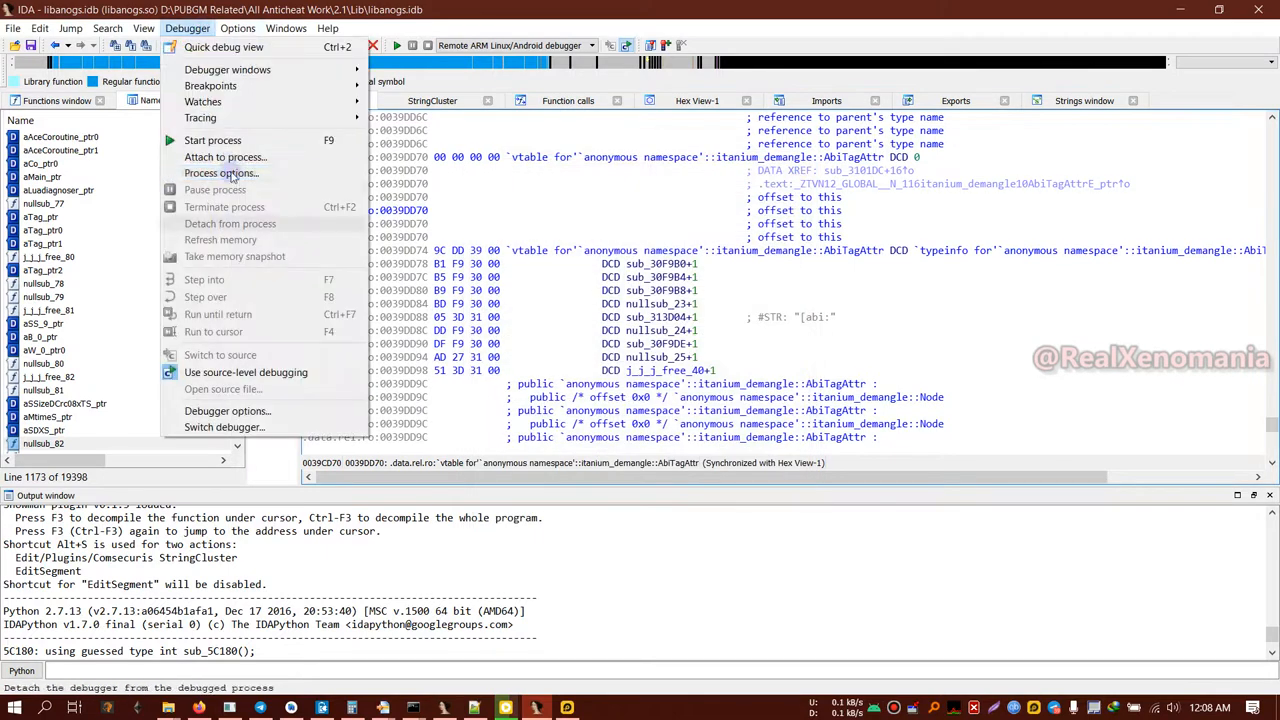
click(235, 173)
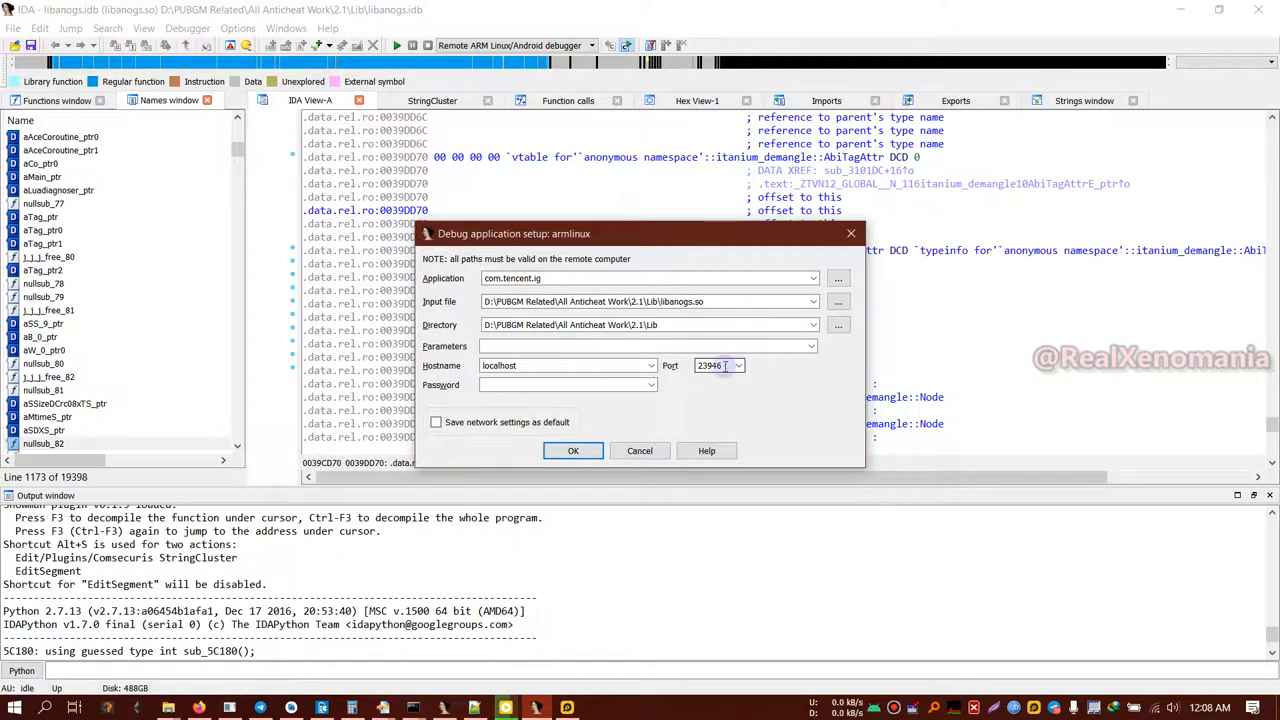
drag(725, 365, 678, 366)
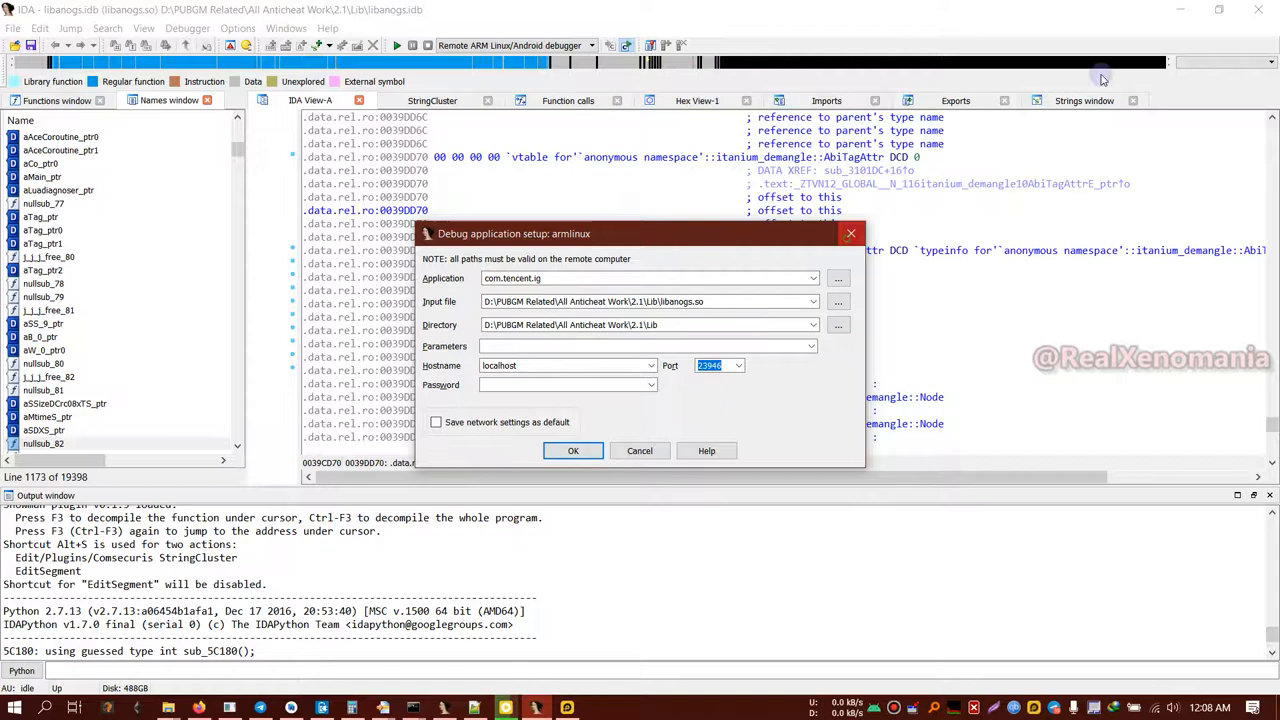
key(Escape)
click(1180, 9)
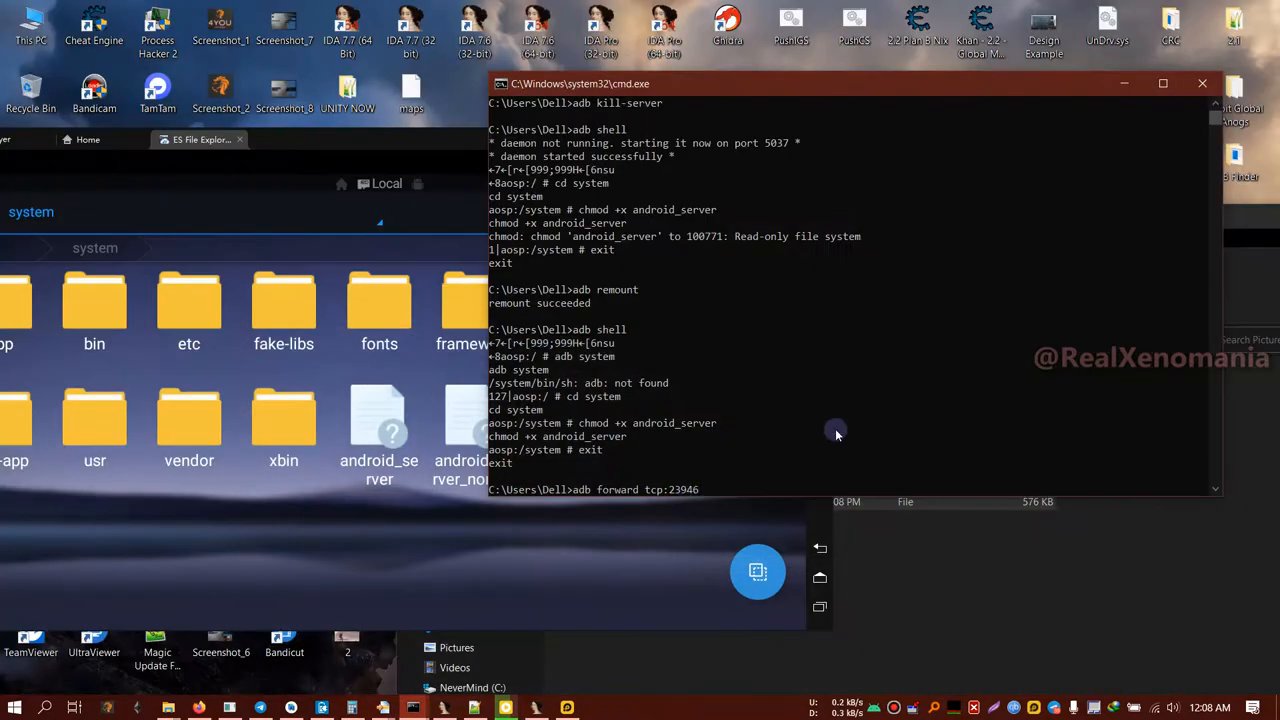
text( tcp)
text(:)
text(23946)
Step: Forward tcp:23946, open an adb shell in /system, and start ./android_server
key(Return)
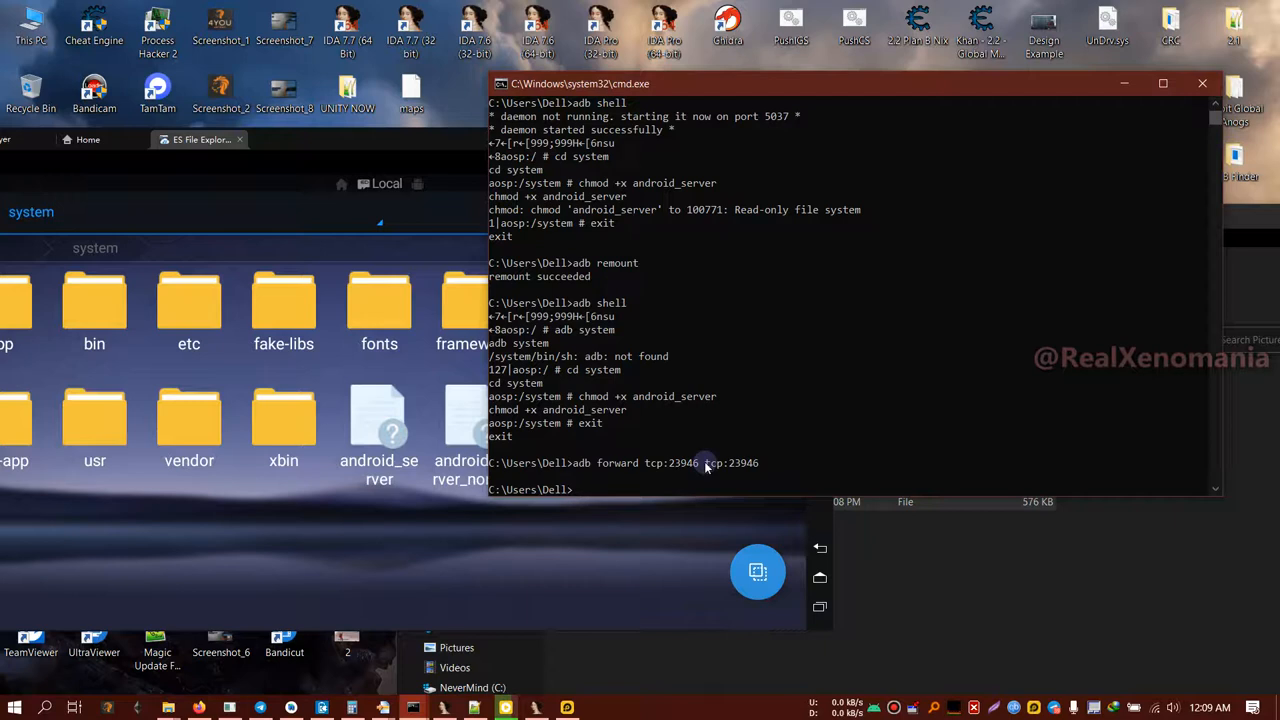
text(adbshell)
key(Return)
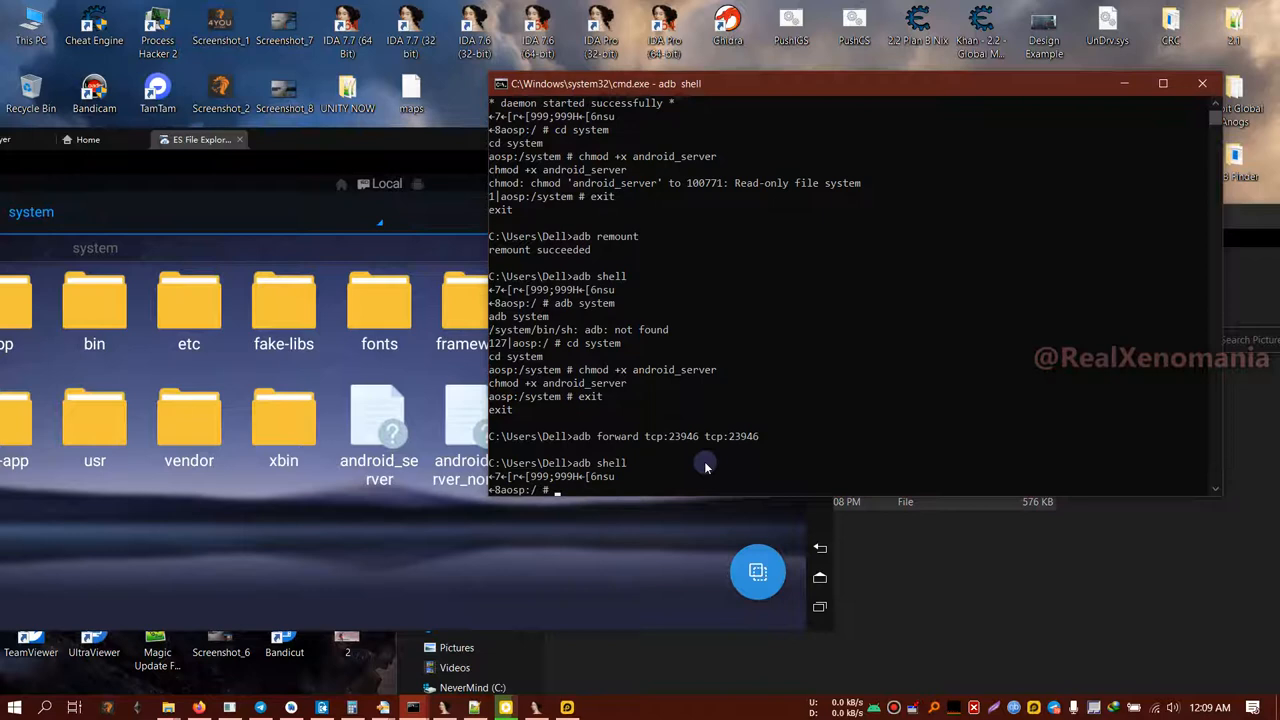
text(cd system)
key(Return)
text(./a)
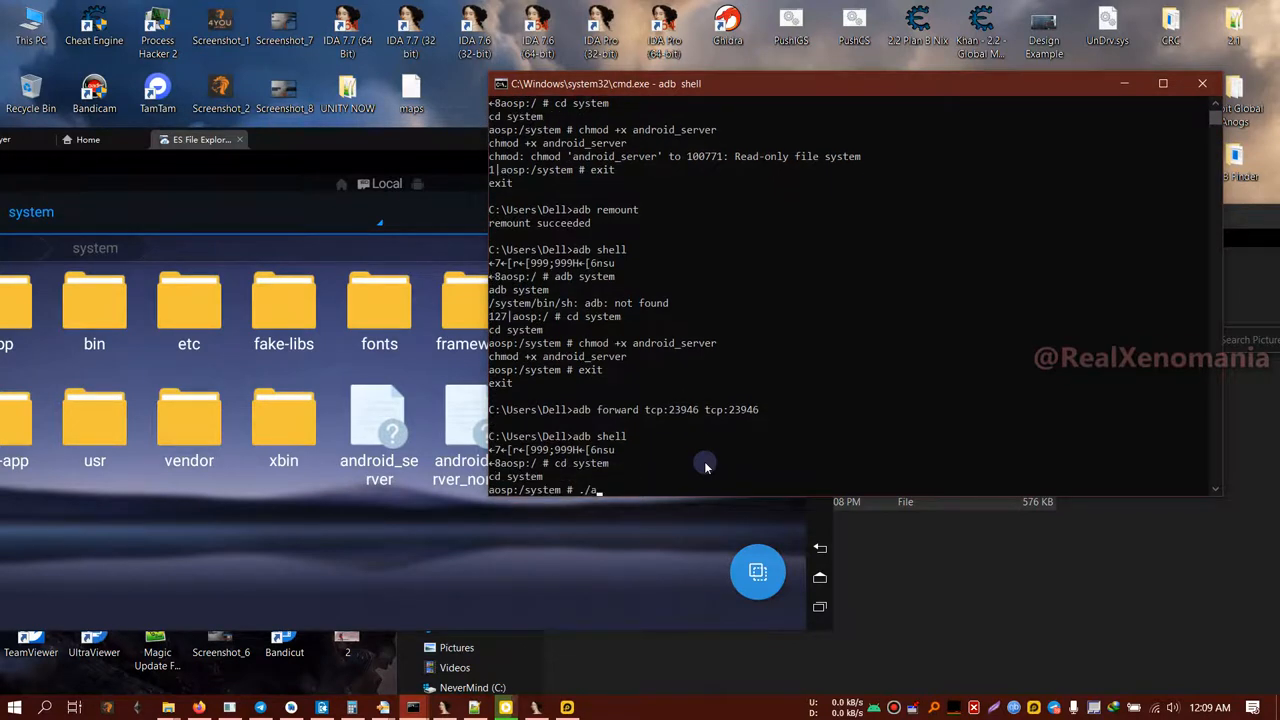
text(ndroid_s)
text(erver)
key(Return)
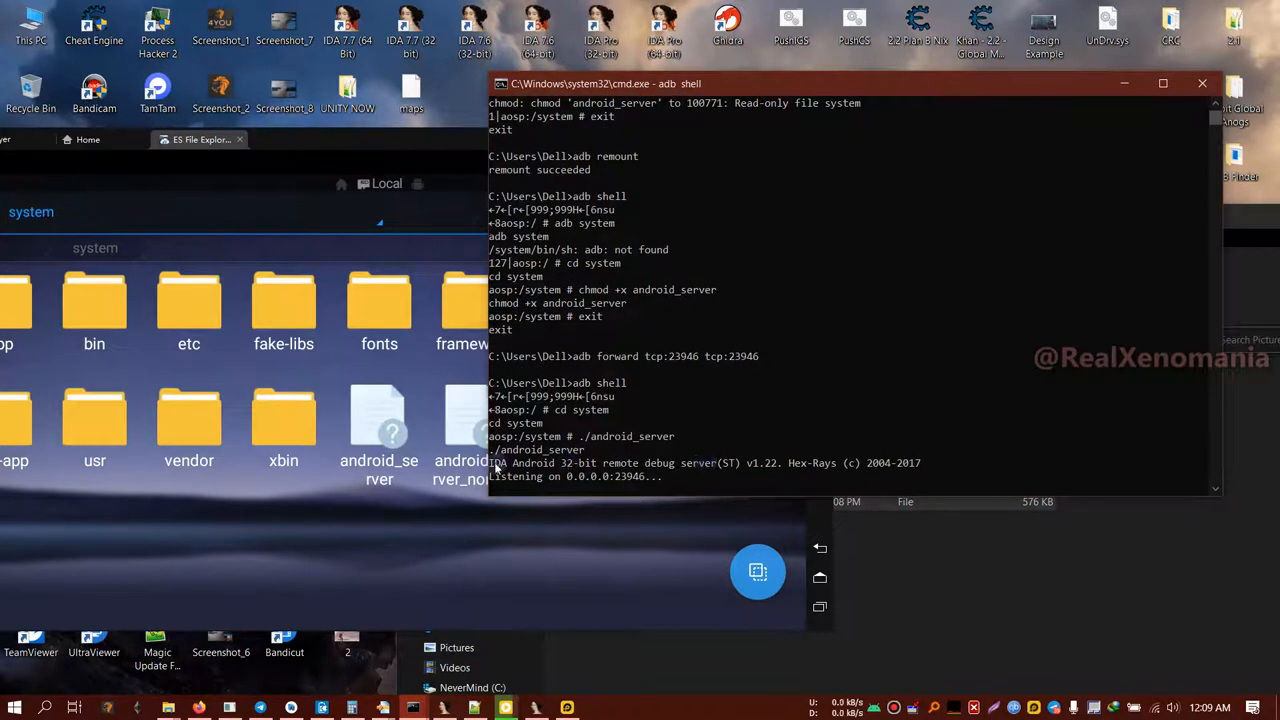
Step: Highlight the debug server banner and listening port 23946, then reposition the console
drag(490, 463, 928, 463)
click(928, 463)
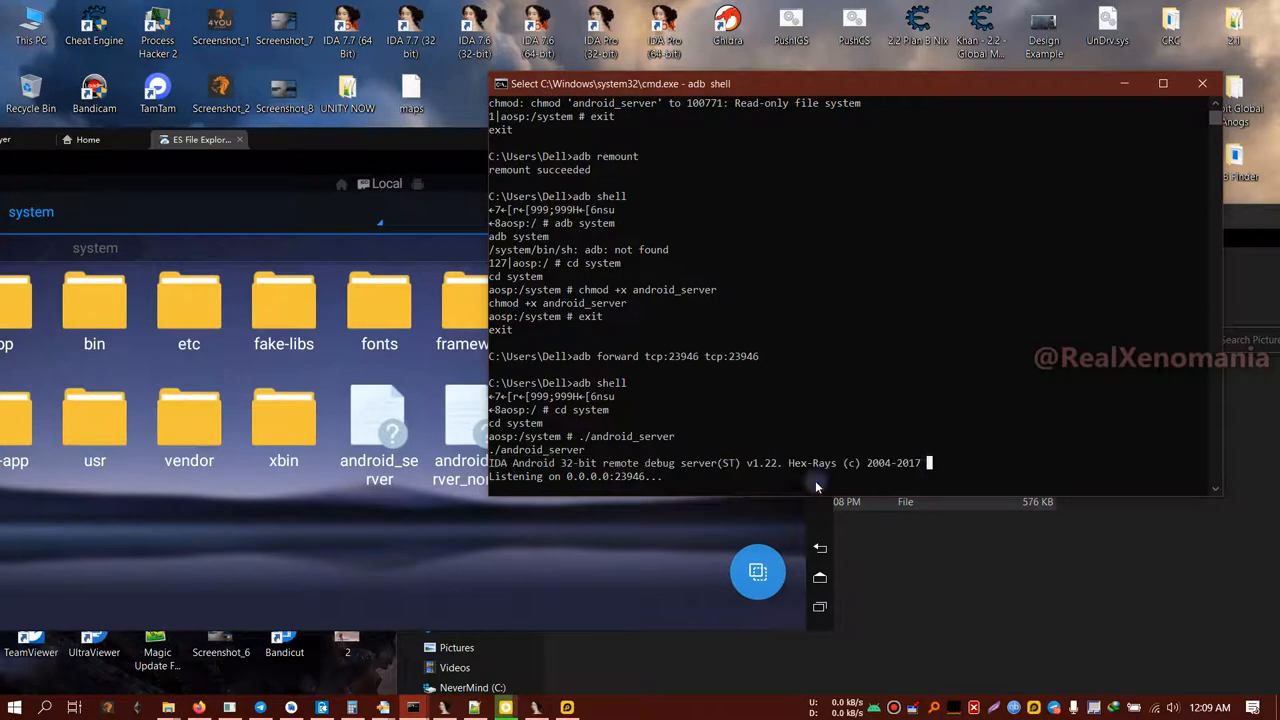
drag(606, 476, 660, 476)
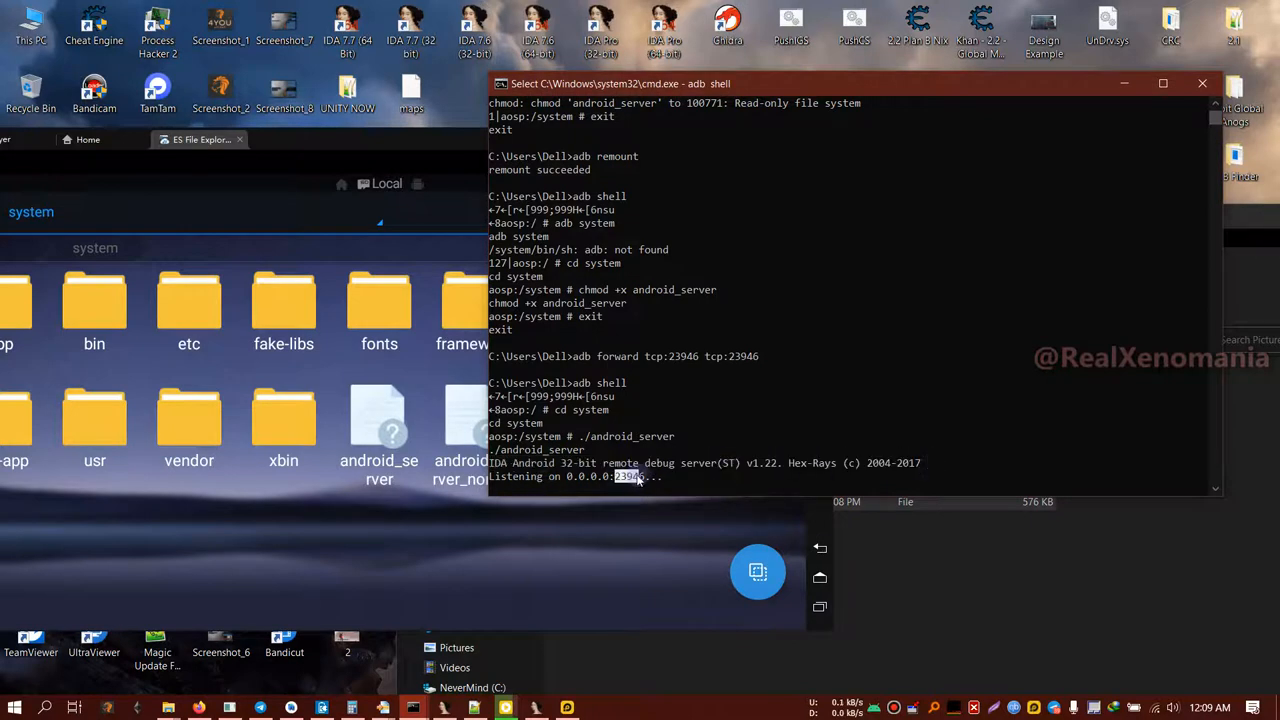
click(647, 476)
drag(1017, 85, 701, 59)
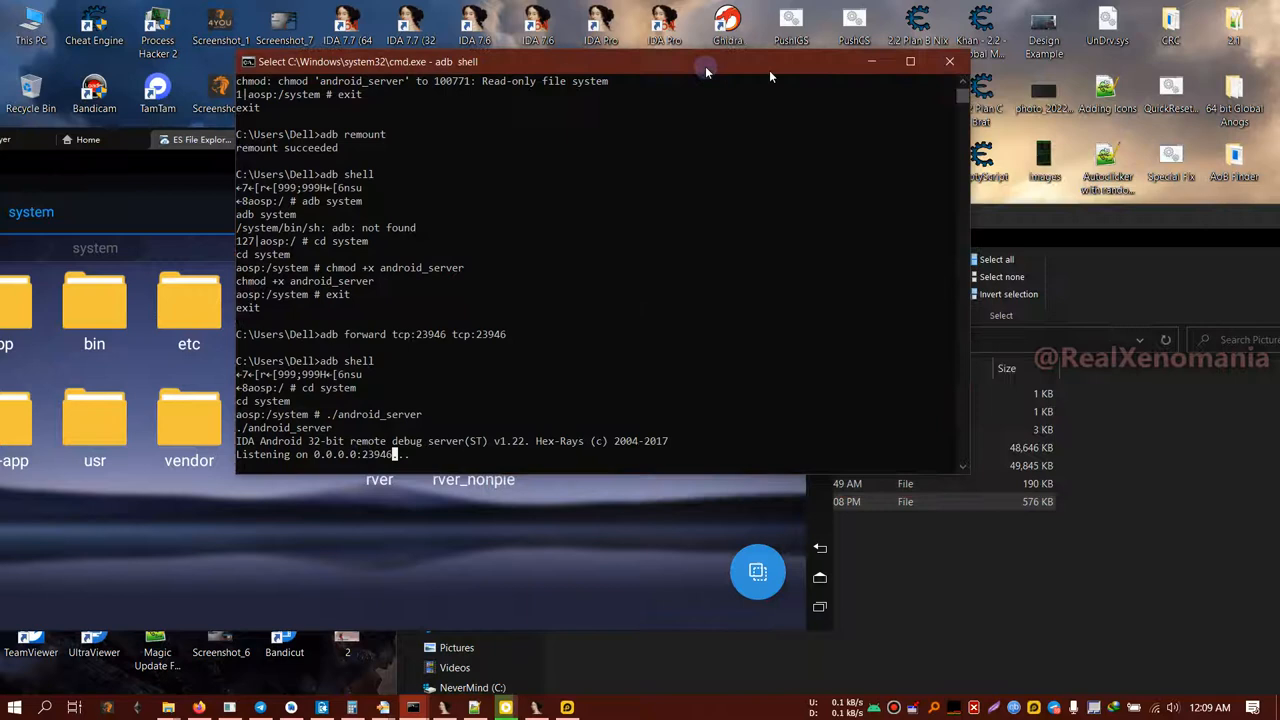
right_click(612, 258)
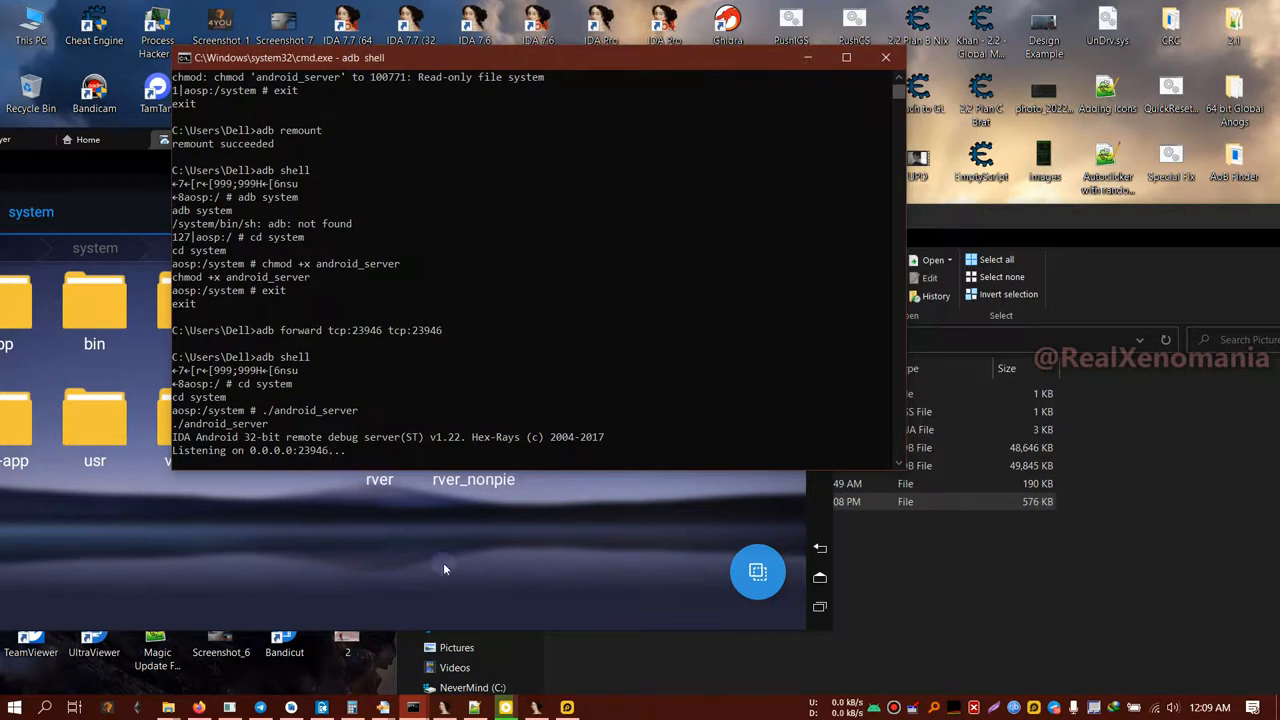
Step: Bring the libanogs database to the front full screen and save it with Ctrl+W
click(536, 708)
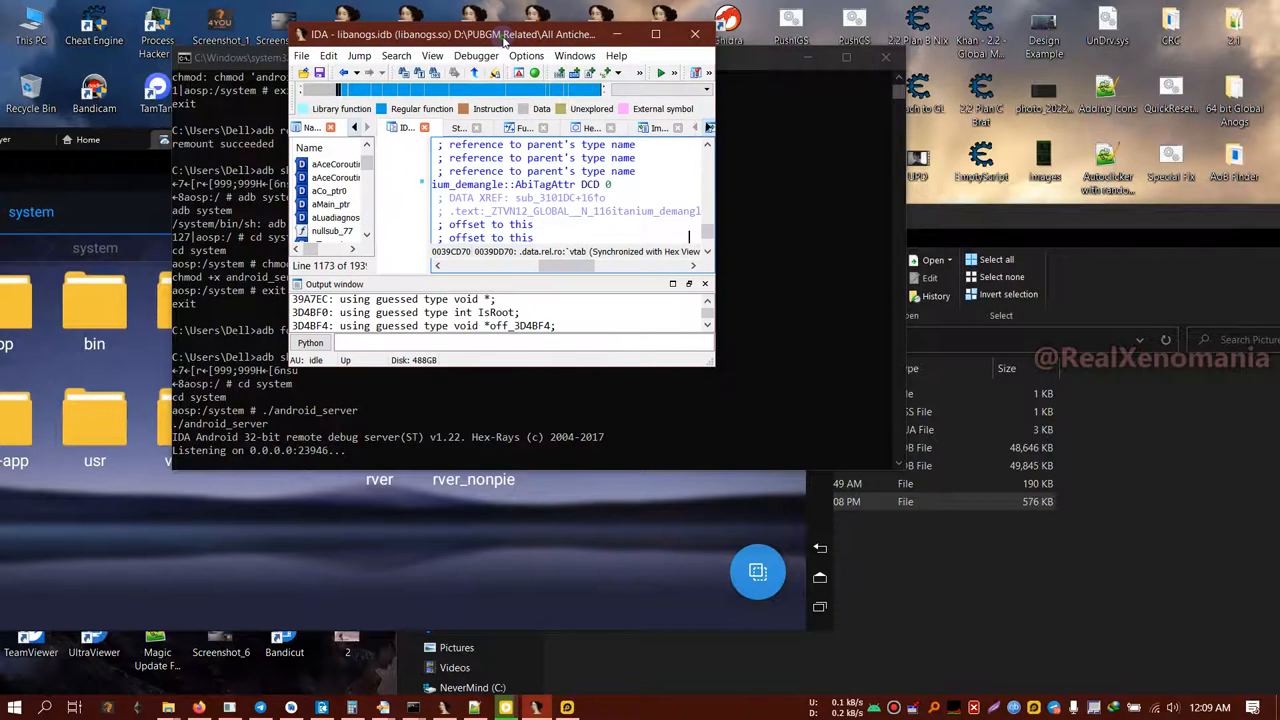
drag(536, 14, 506, 1)
click(31, 45)
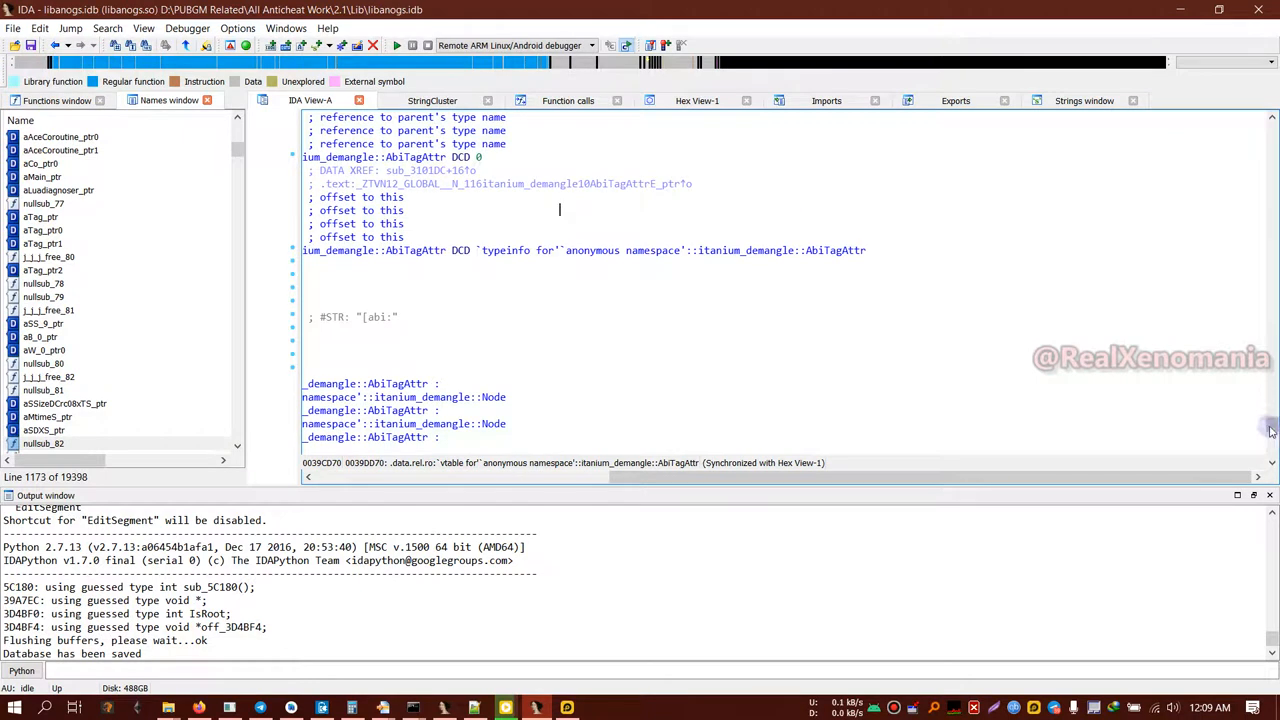
drag(1272, 425, 1272, 120)
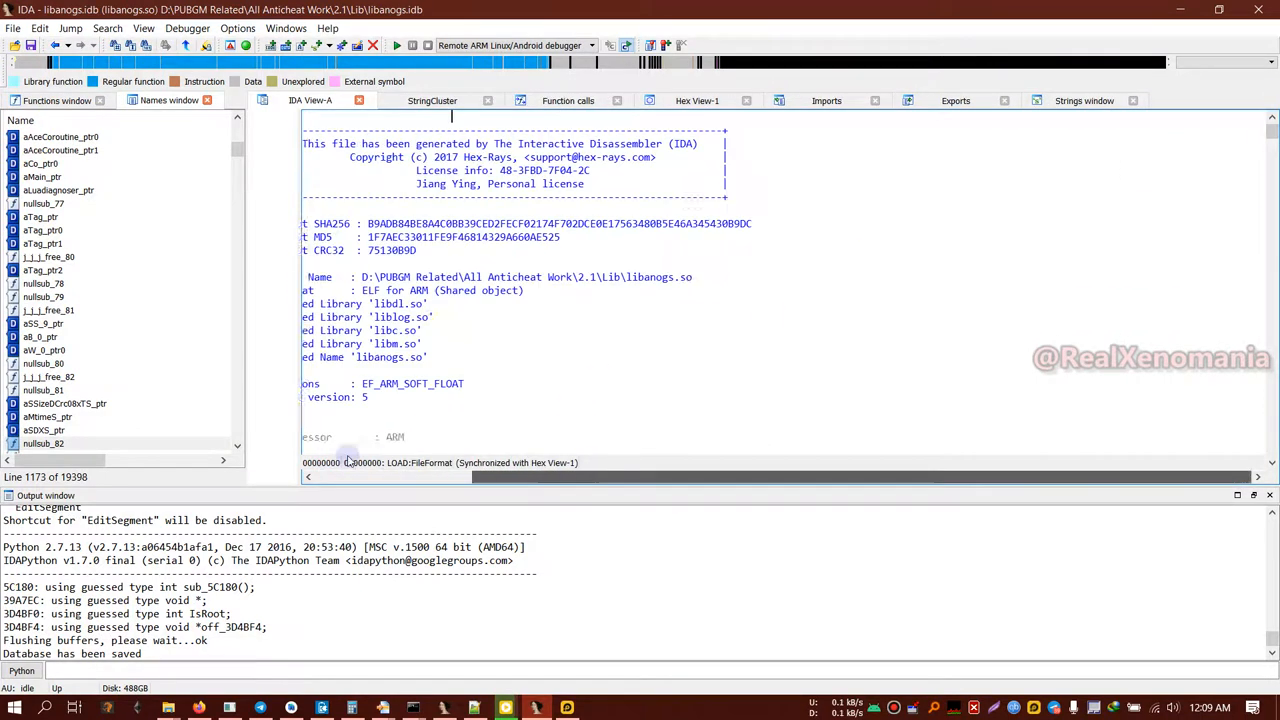
Step: Scroll IDA View-A to the top and start the jump-to-address prompt
drag(645, 476, 324, 476)
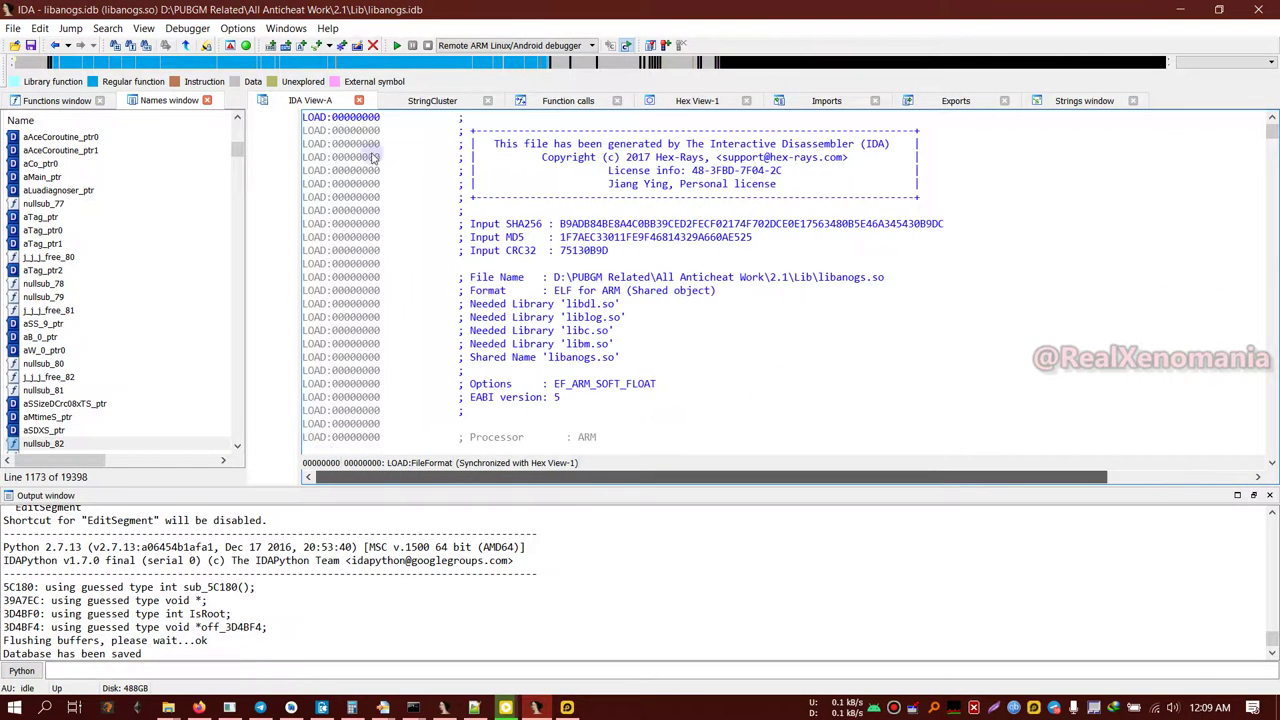
click(1272, 148)
drag(1272, 148, 1272, 120)
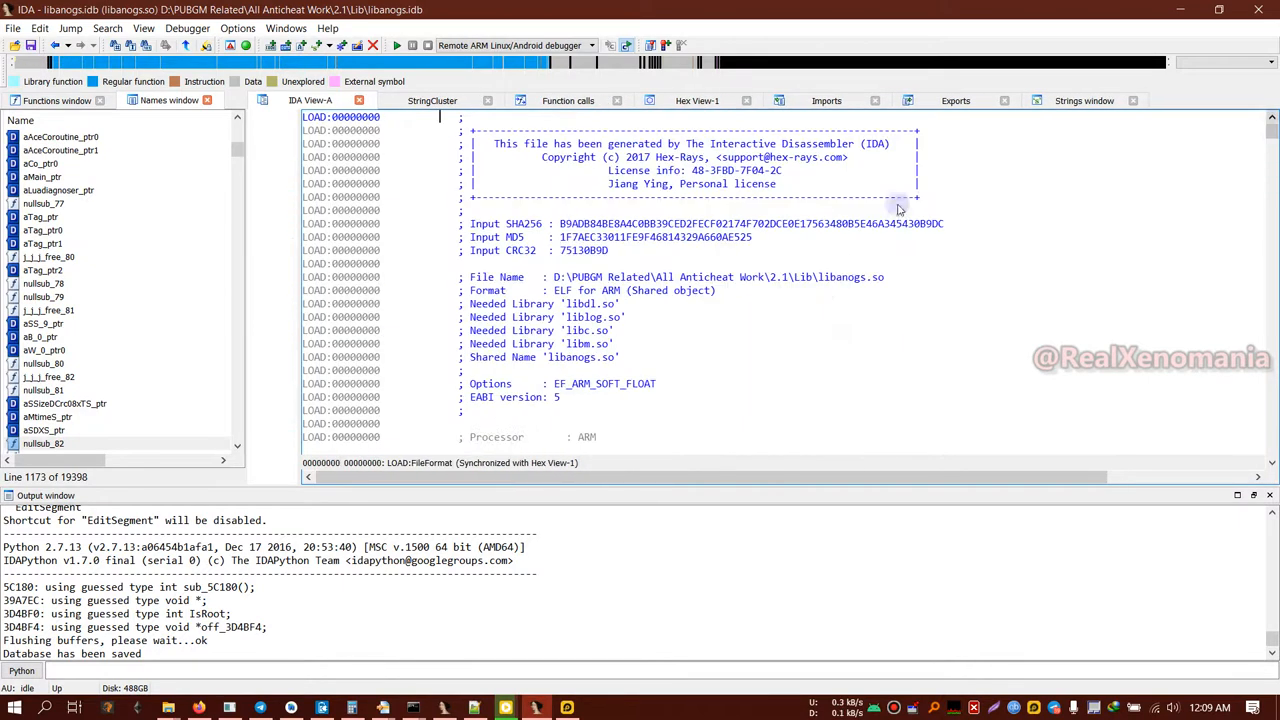
click(830, 313)
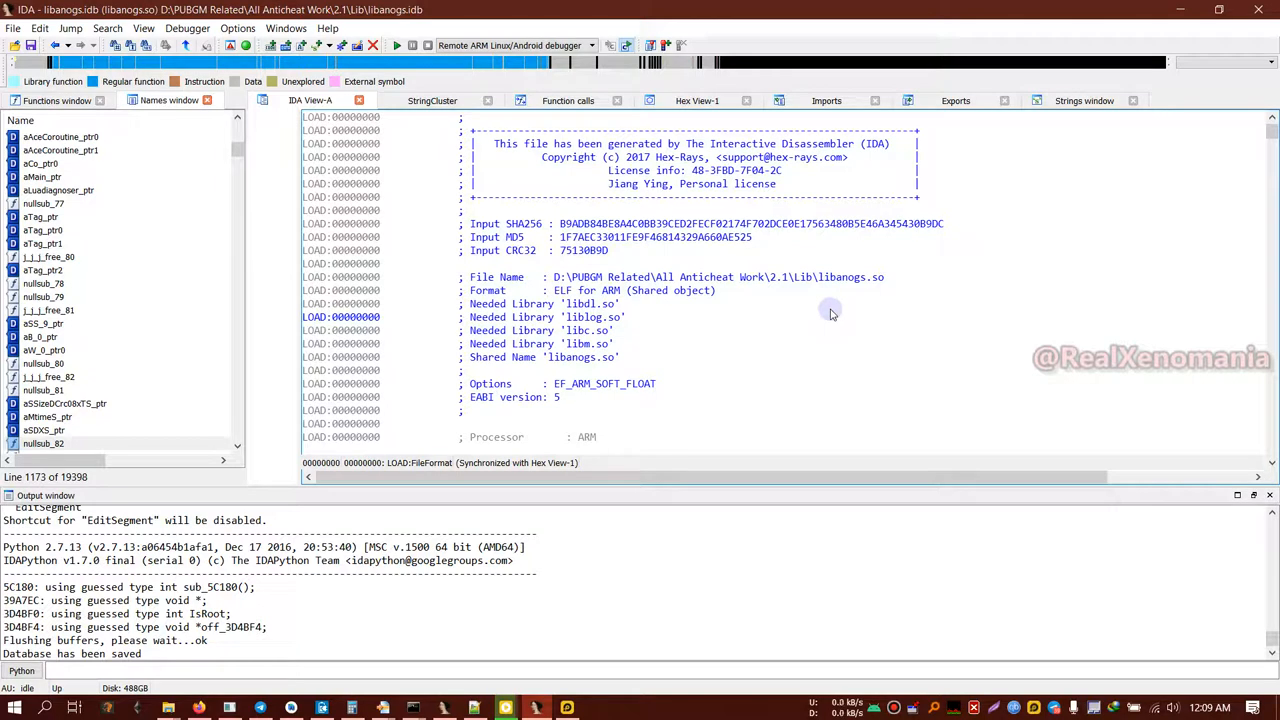
text(g4)
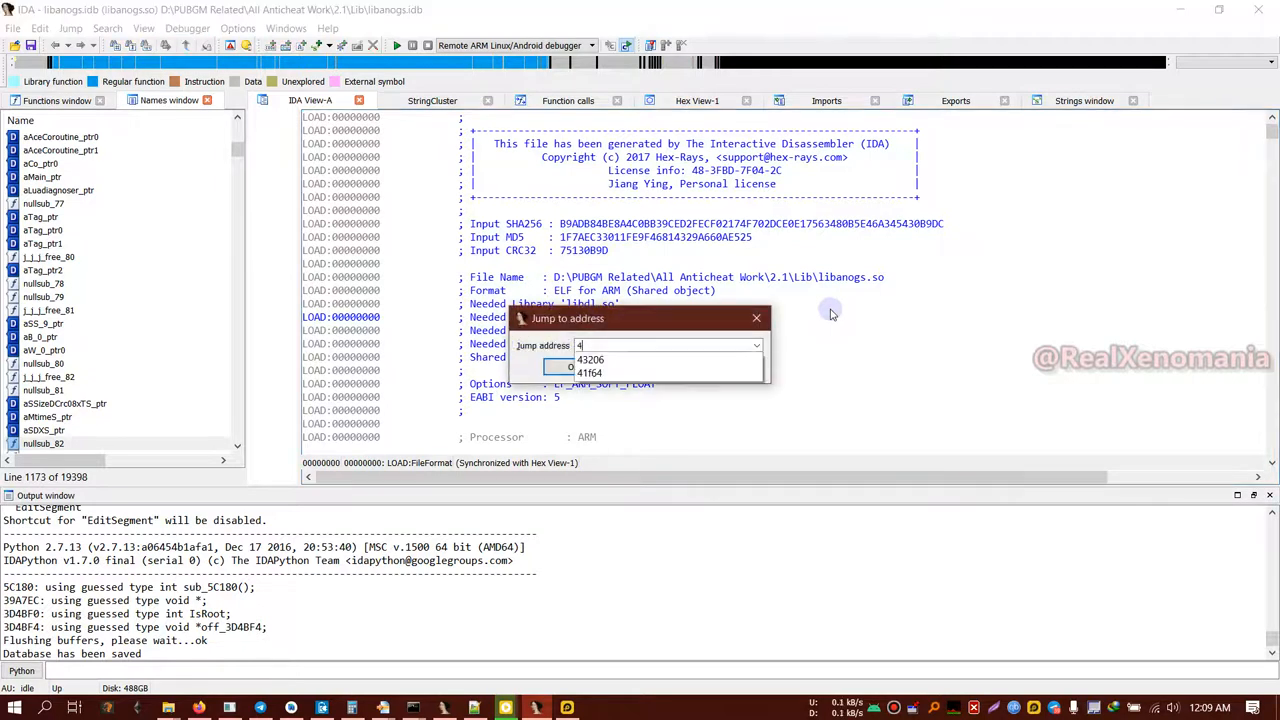
text(3206)
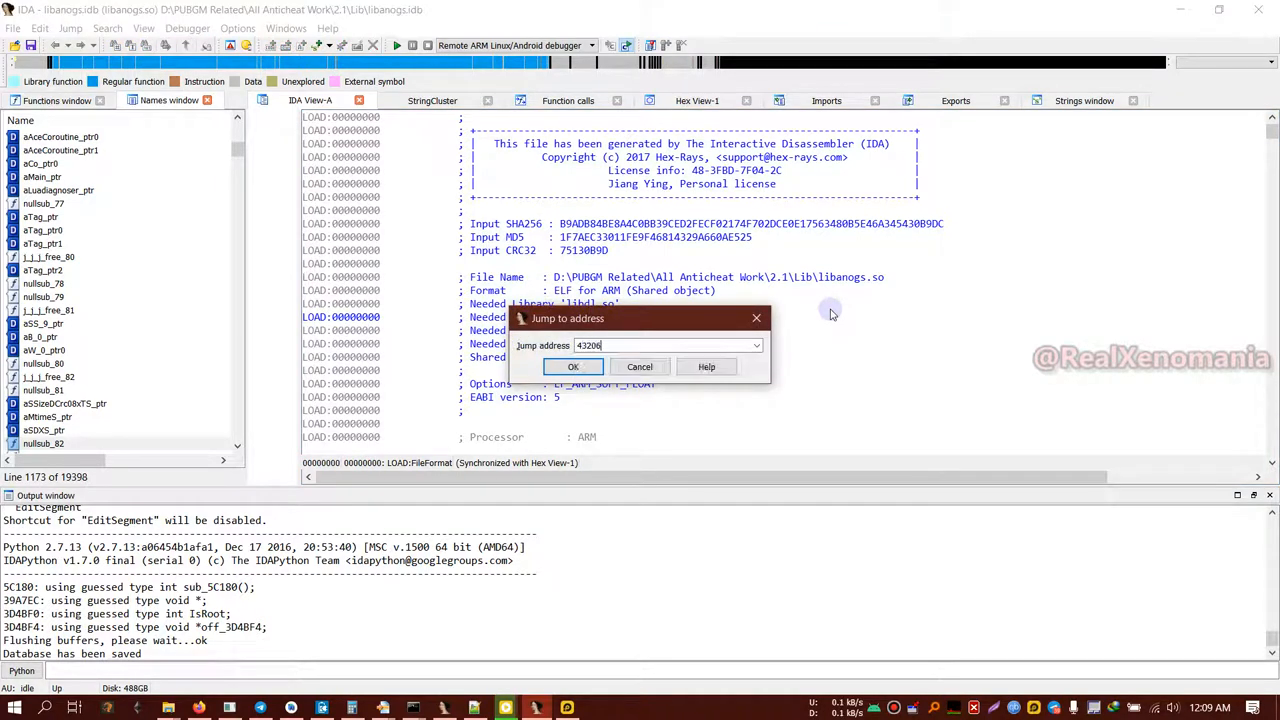
Step: Jump to address 43206 (sub_43206) and pause PotPlayer's music playback
click(585, 370)
click(507, 707)
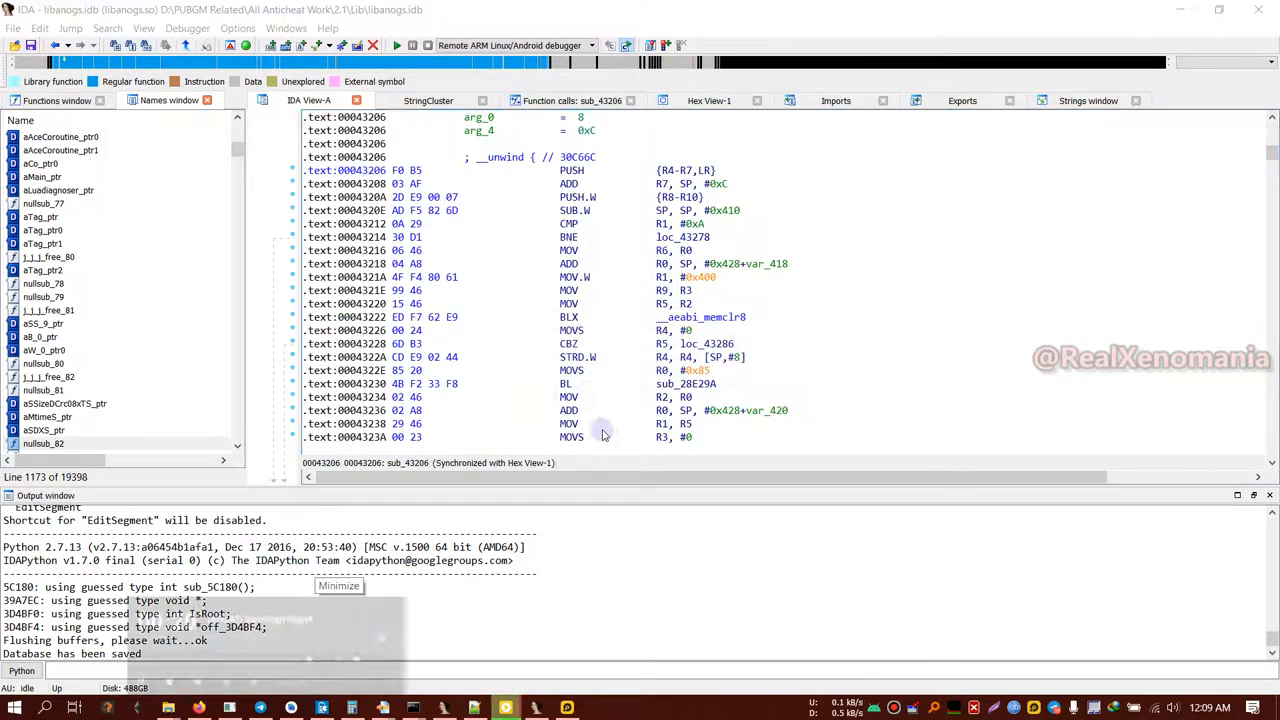
click(57, 676)
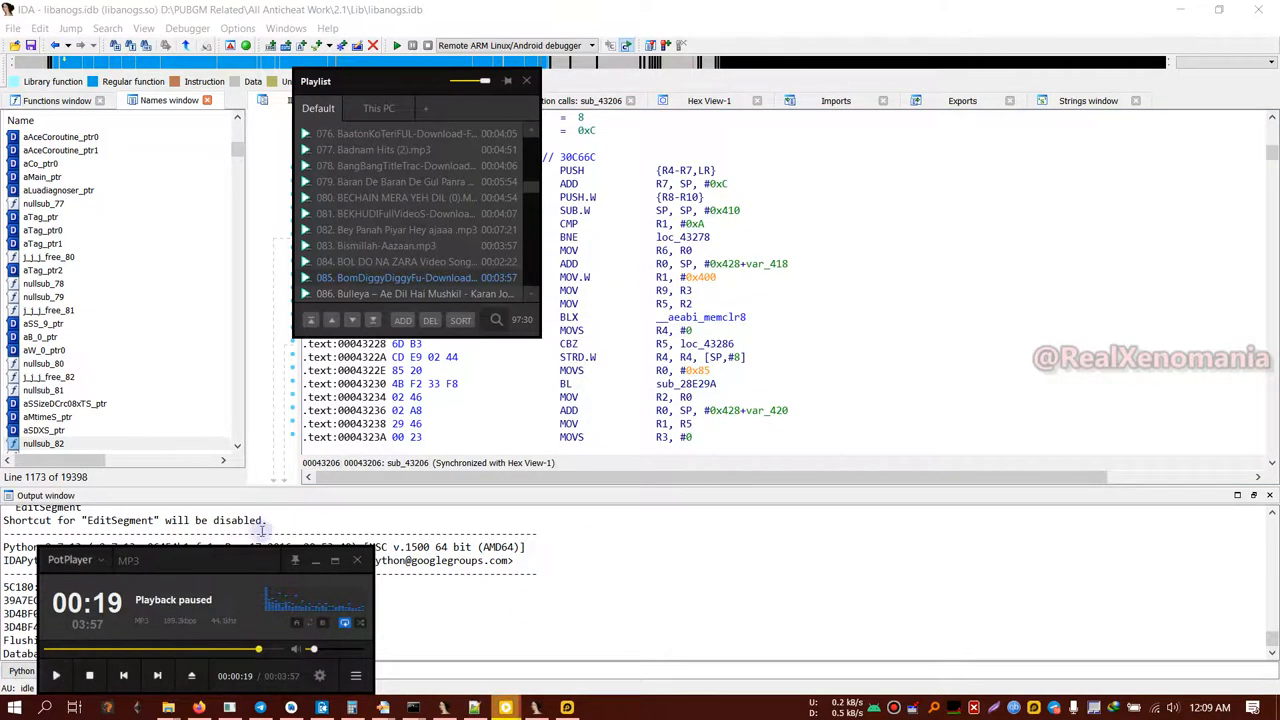
click(315, 560)
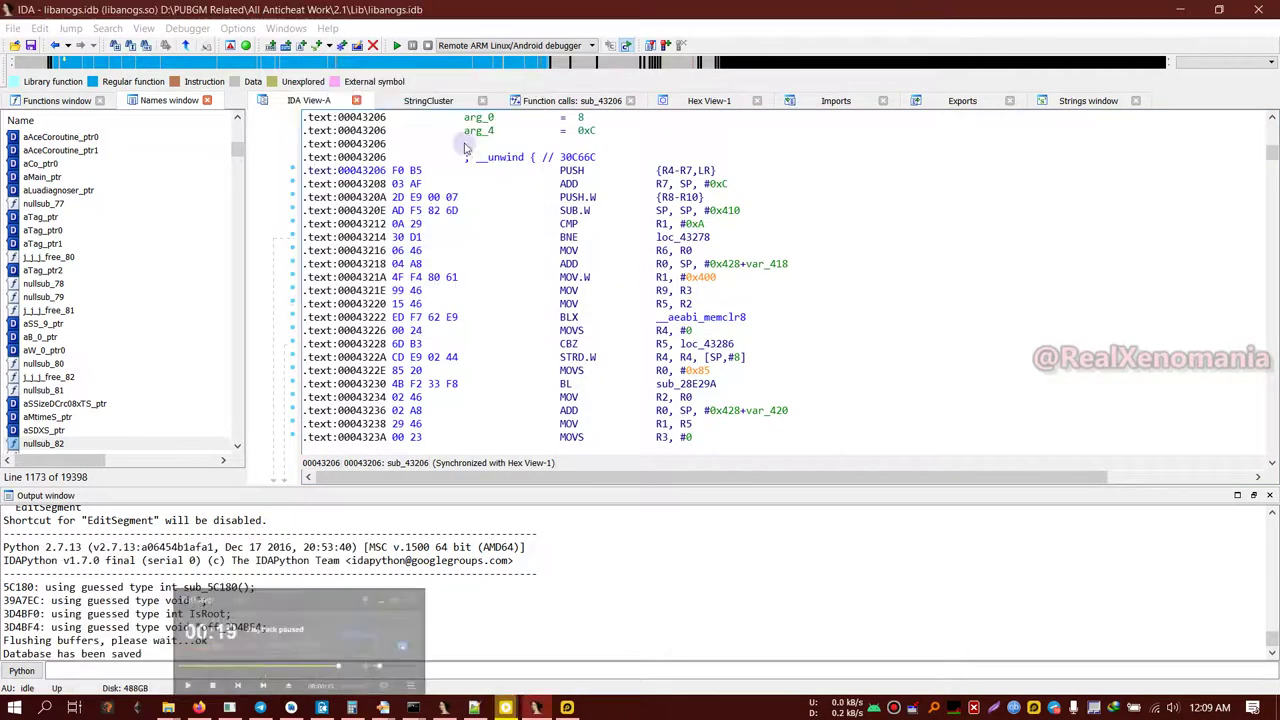
Step: Place the caret in sub_43206's code and dismiss the notification popup
click(500, 237)
click(200, 24)
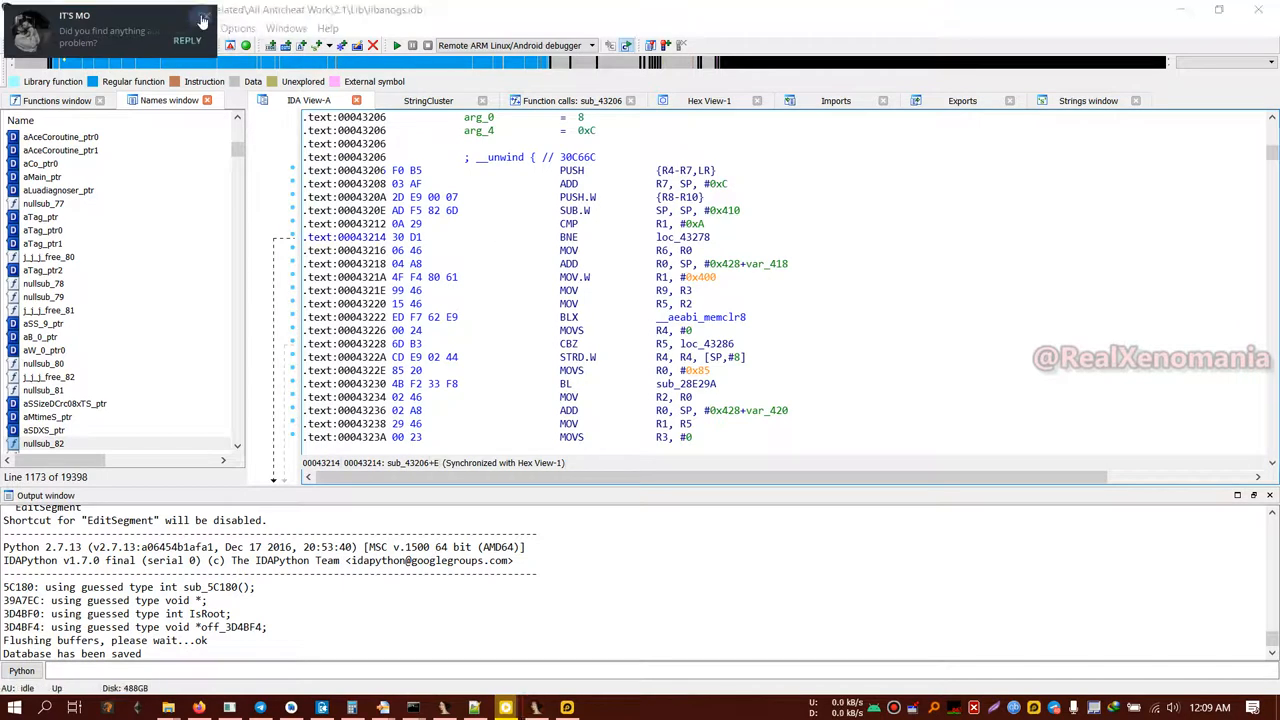
Step: Bring up Telegram on the right half of the screen and go to its Settings
click(1056, 708)
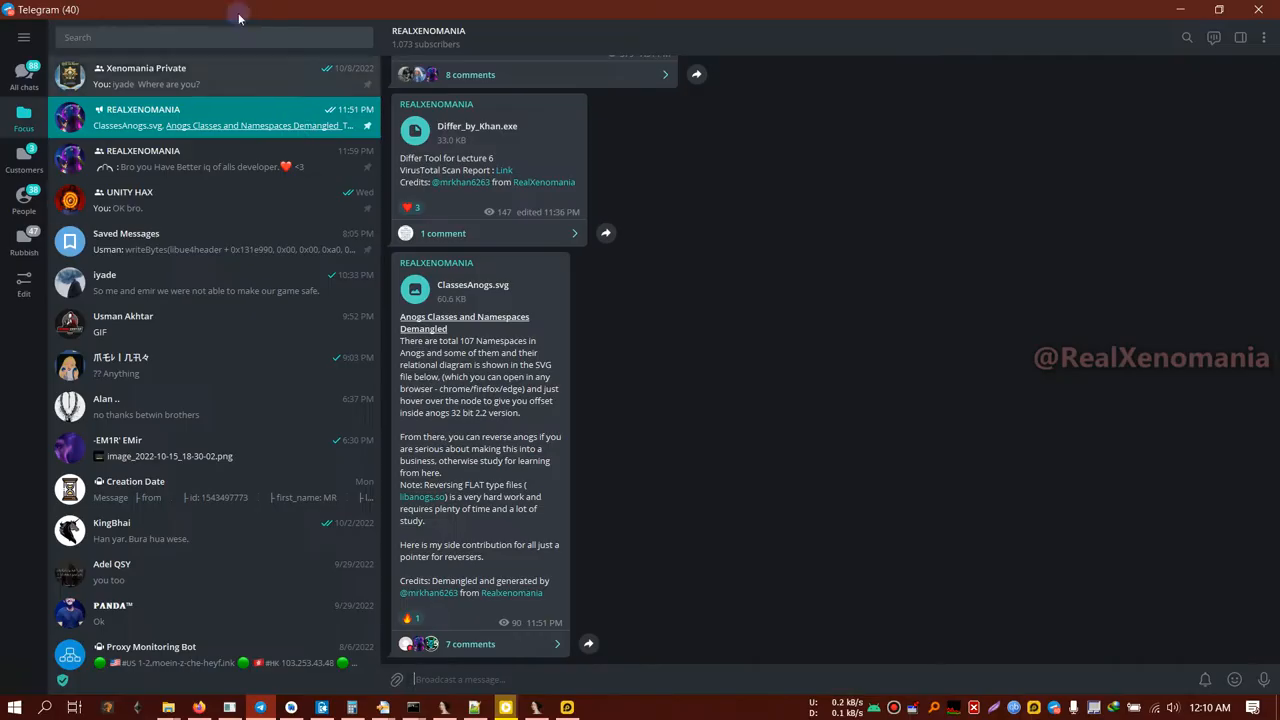
drag(300, 12, 910, 142)
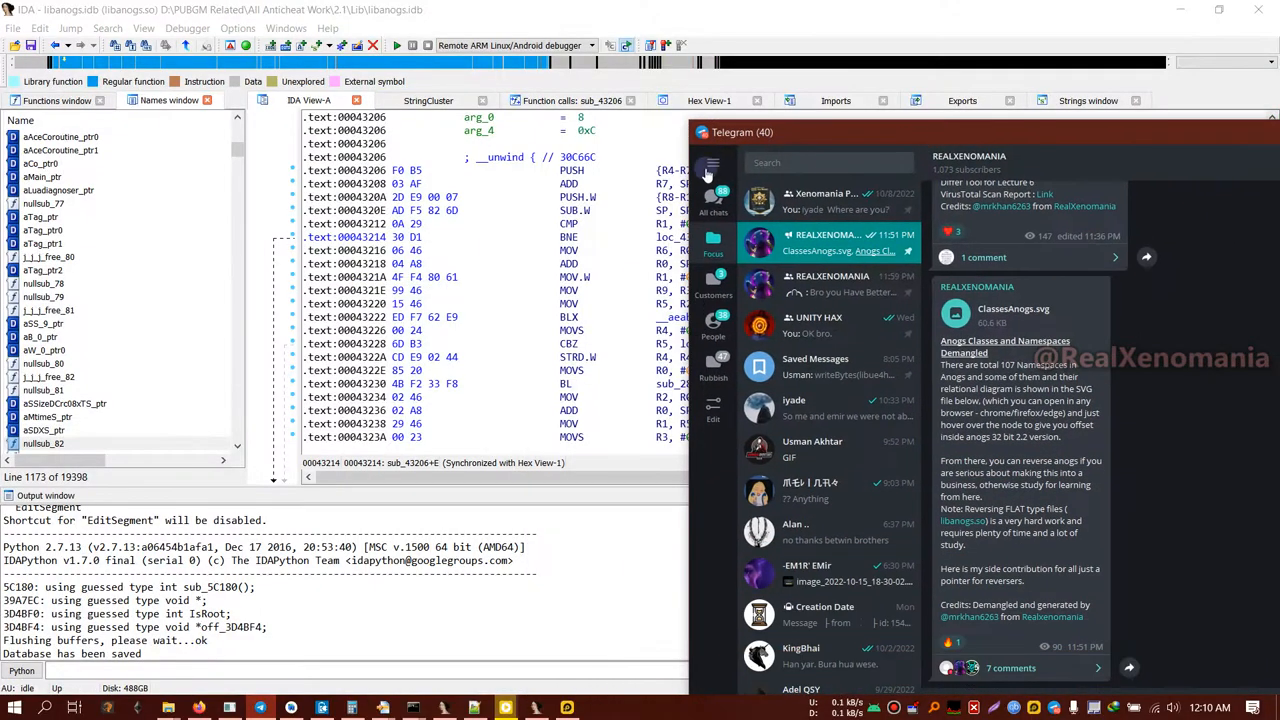
click(713, 163)
click(752, 386)
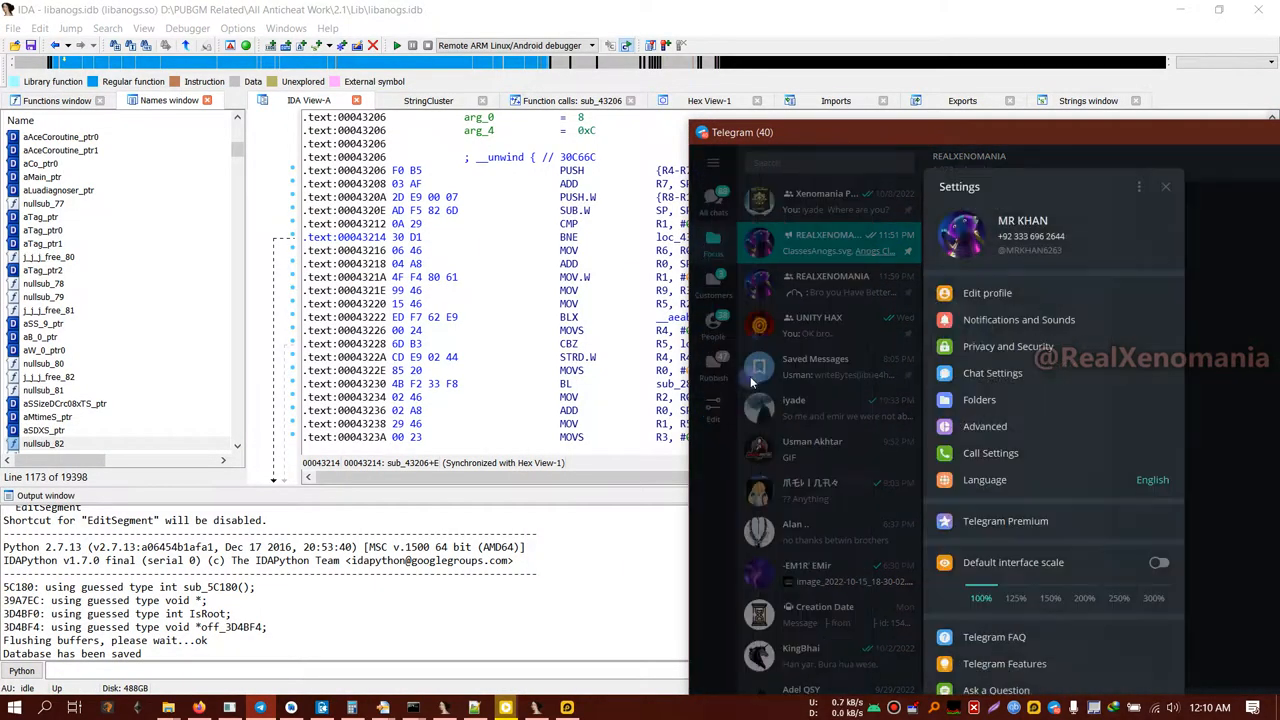
Step: In Notifications and Sounds, turn Desktop notifications off and move Telegram aside
click(1010, 322)
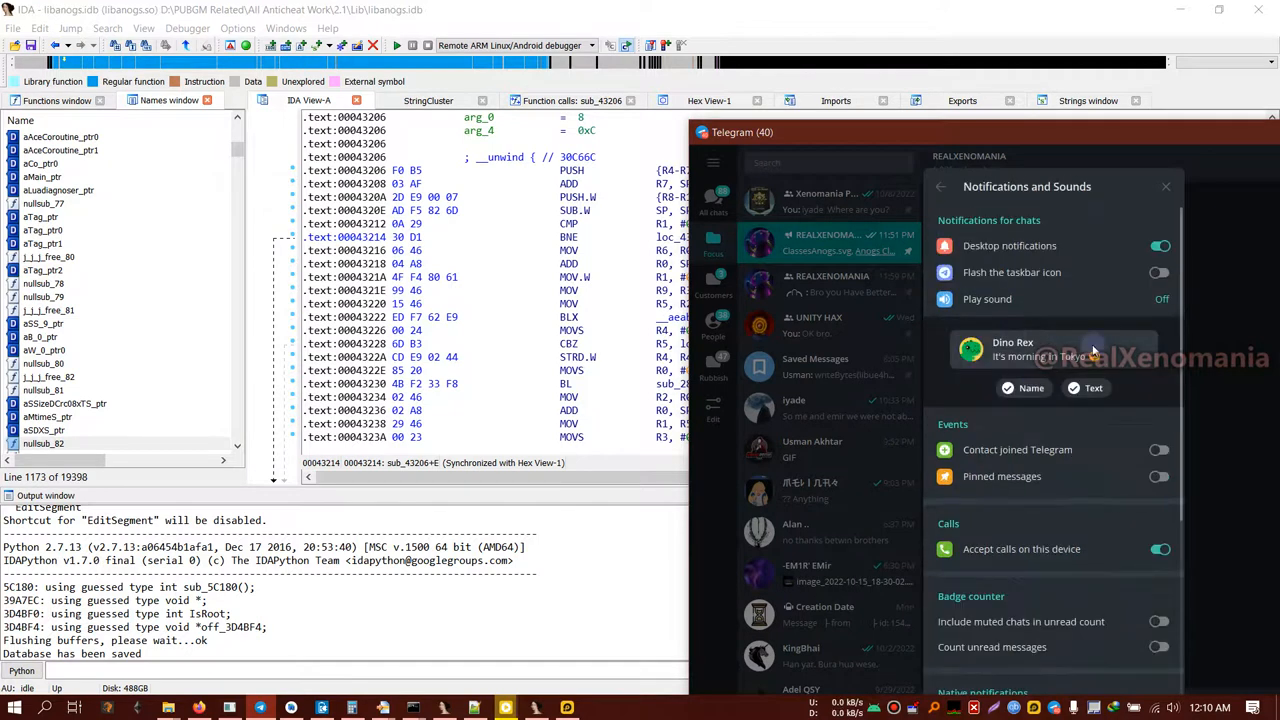
click(1160, 245)
click(1170, 194)
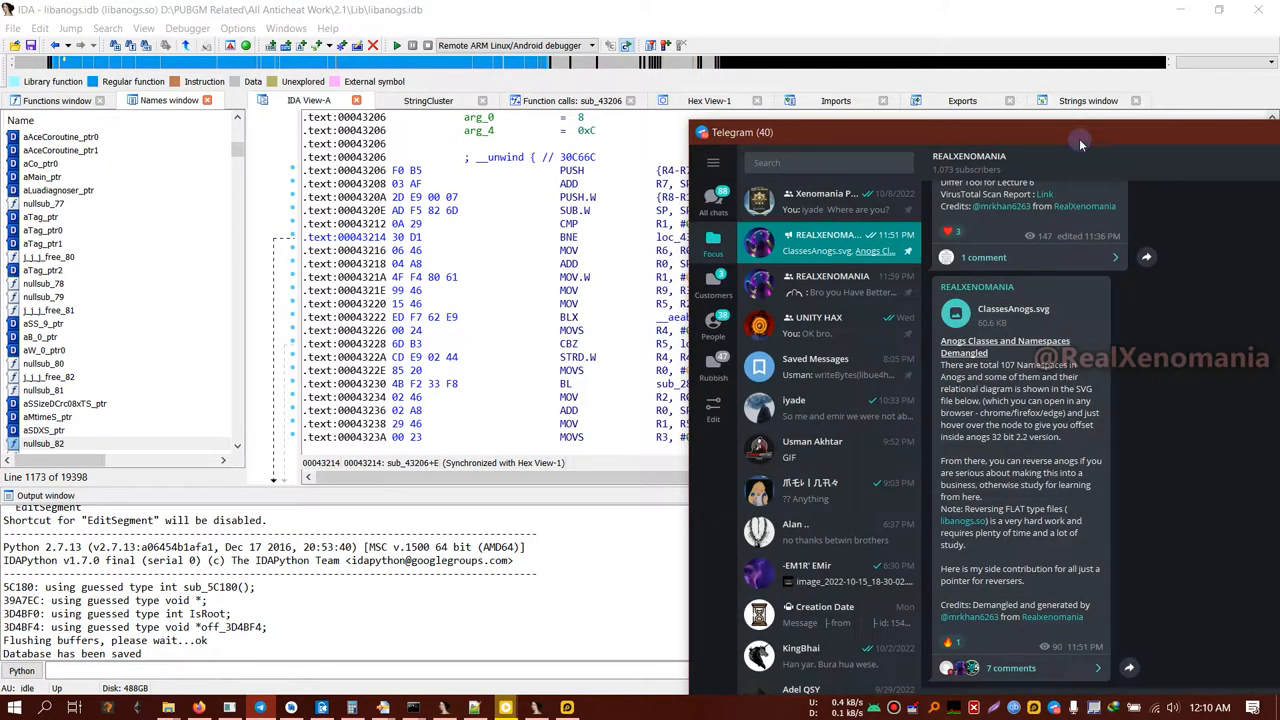
drag(1000, 131, 782, 222)
Step: Minimise Telegram, highlight the sub_43206 name, then bring LDPlayer's /system folder forward
click(782, 230)
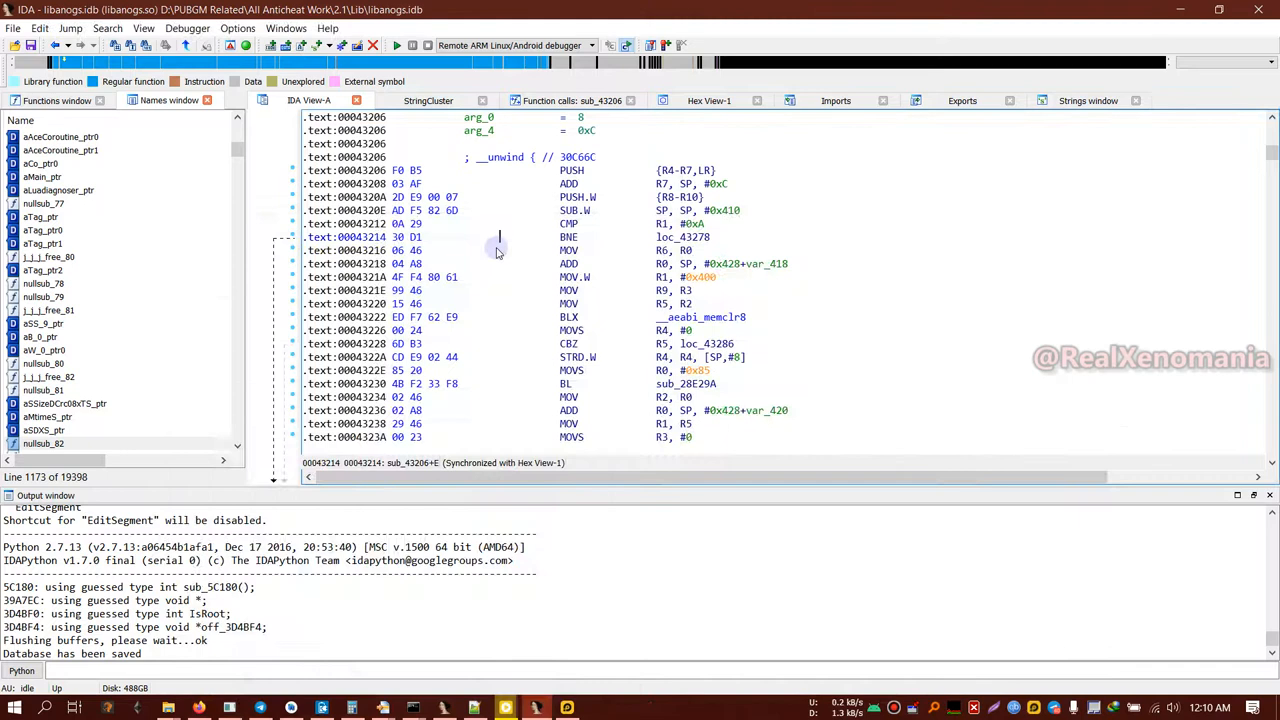
scroll(515, 255, up, 5)
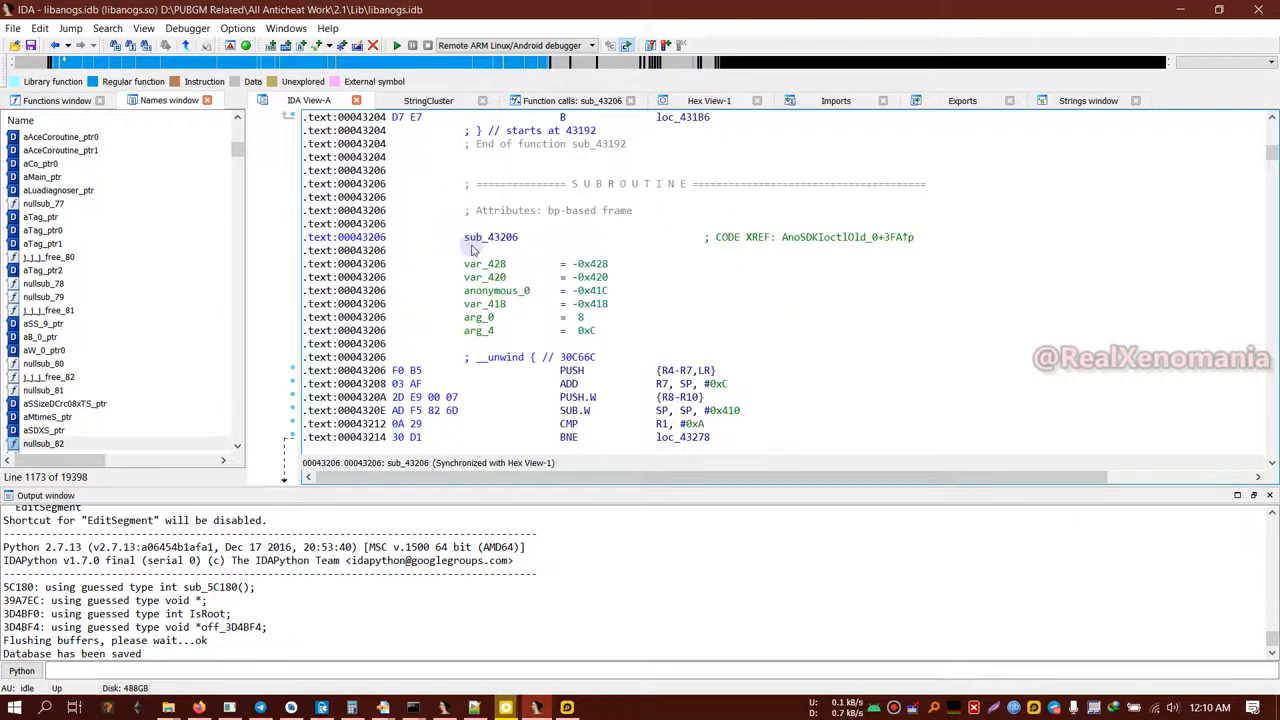
click(487, 238)
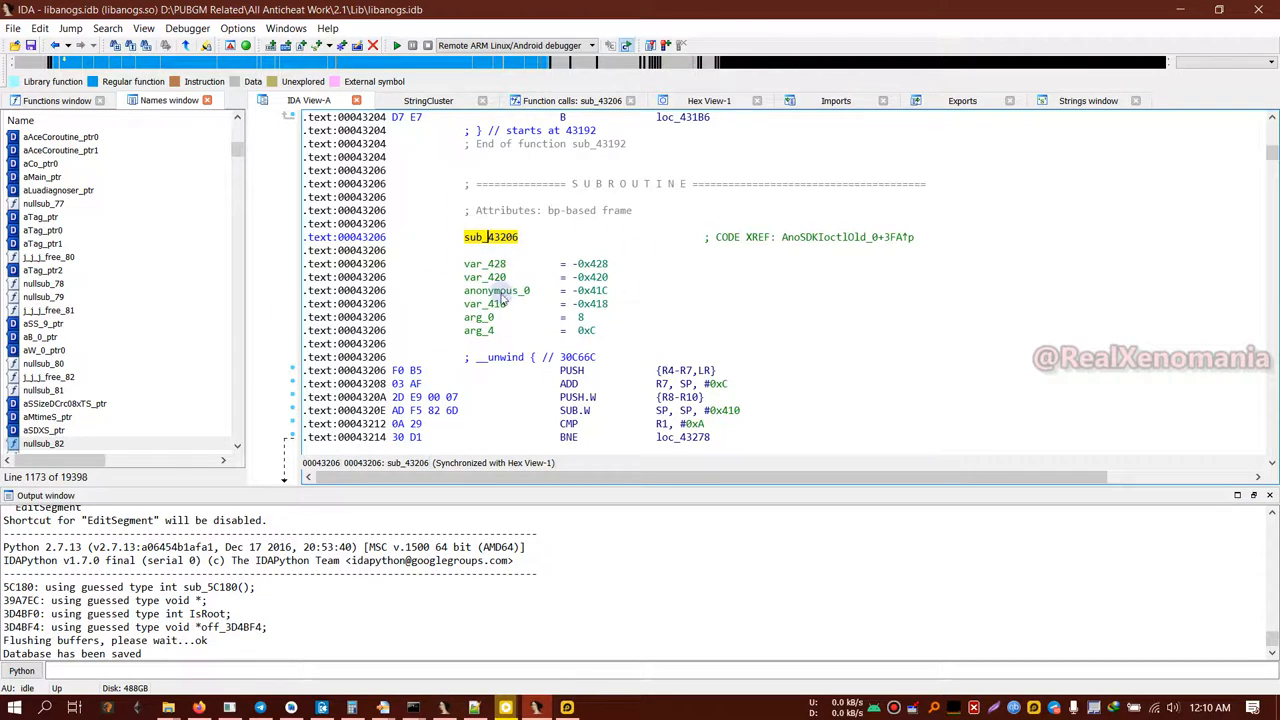
click(566, 708)
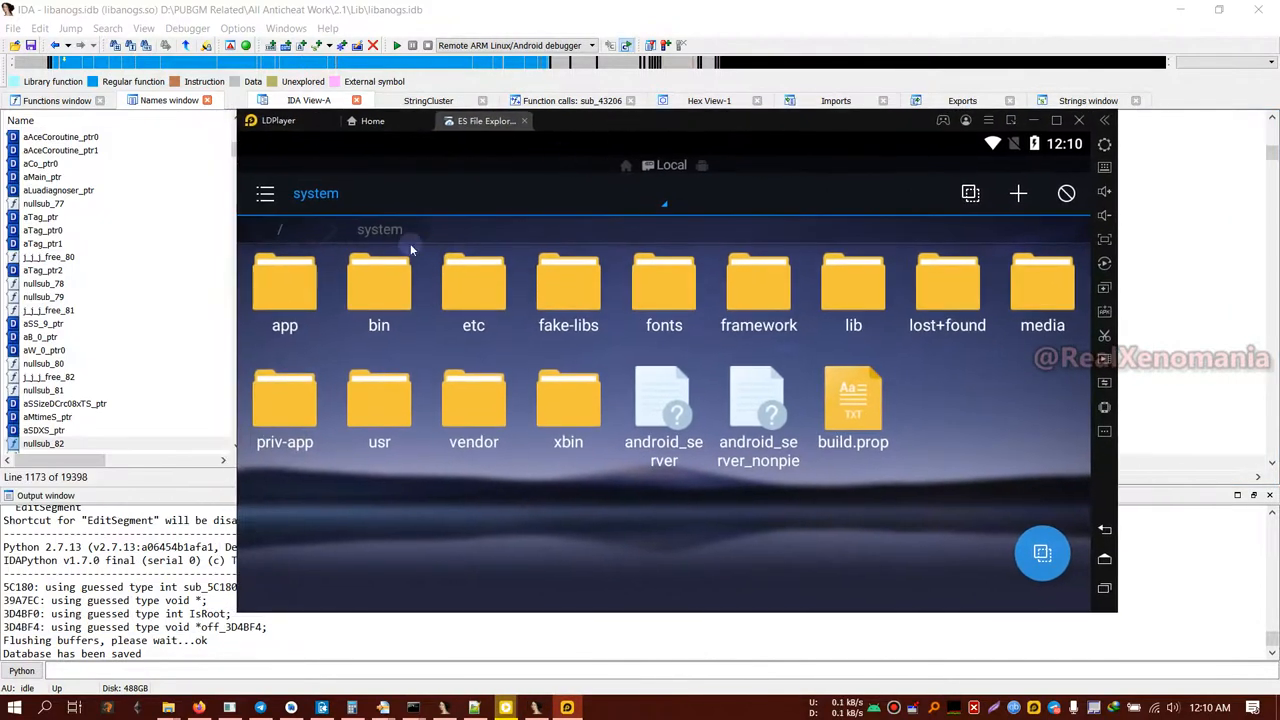
Step: Close ES File Explorer, launch PUBG MOBILE in LDPlayer and confirm the keymapping tip
click(524, 120)
drag(524, 124, 576, 162)
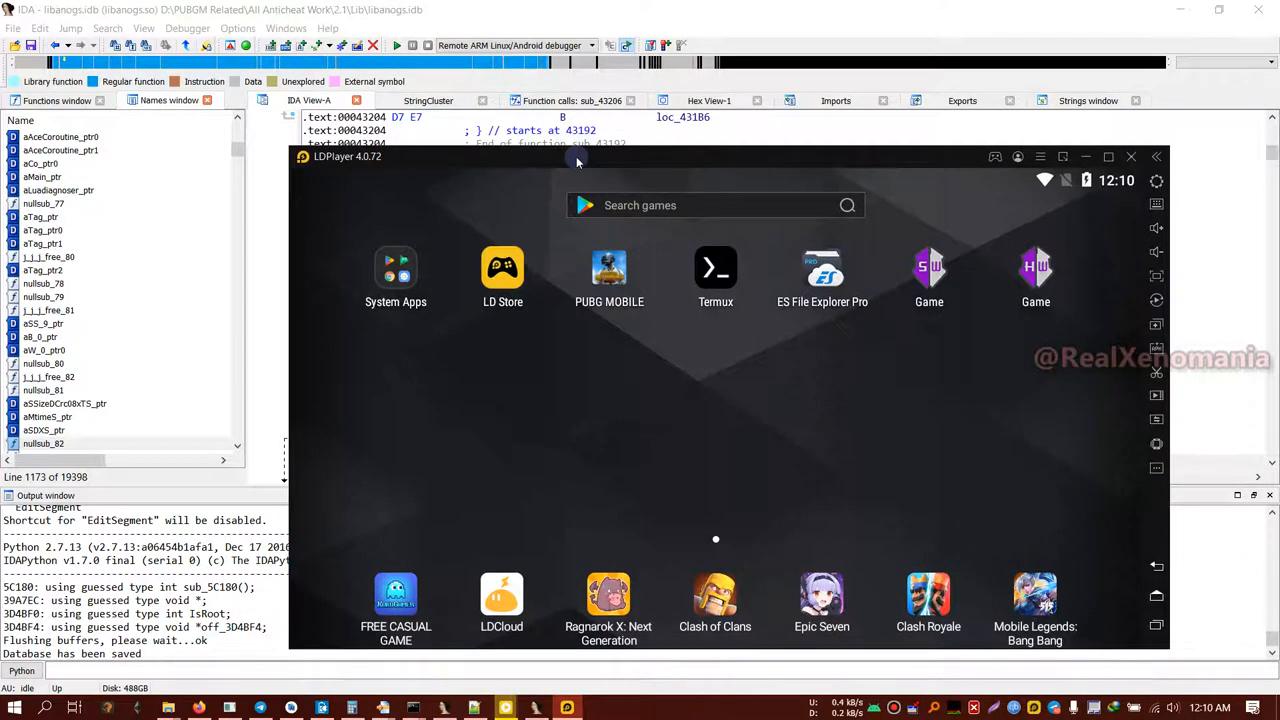
click(612, 284)
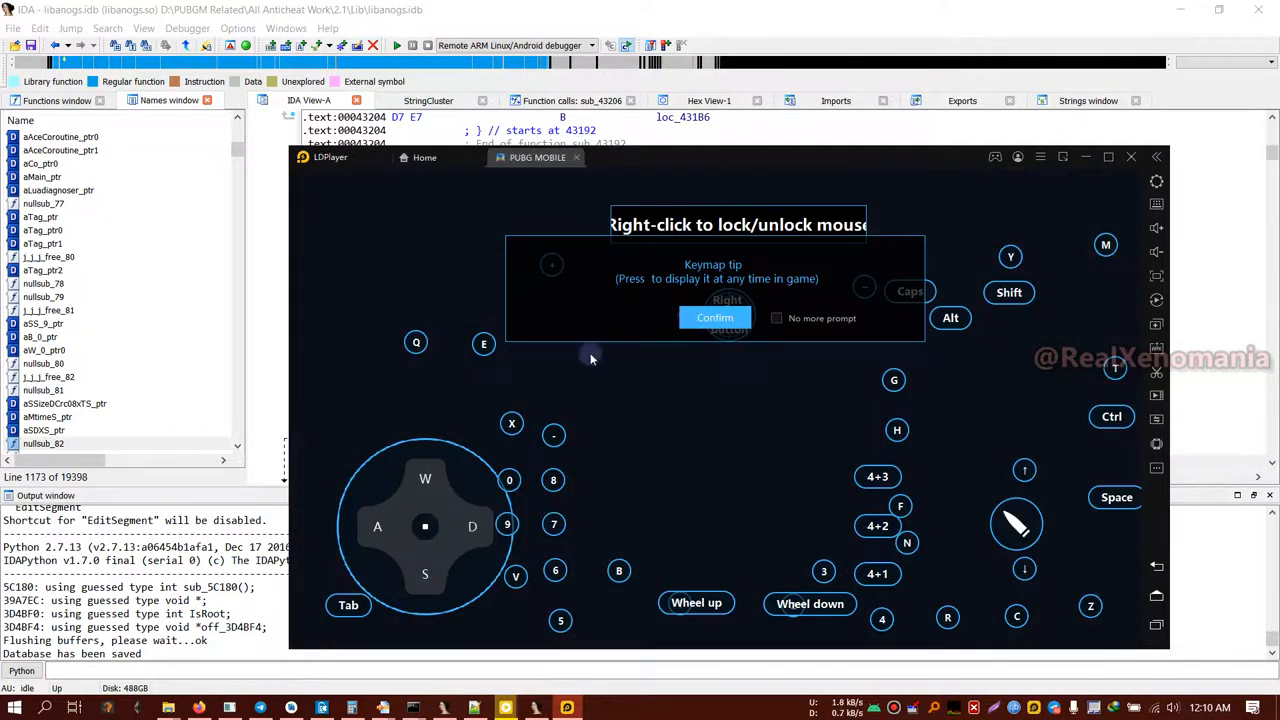
click(745, 322)
Step: Back in IDA, confirm Remote ARM Linux/Android debugger is selected and reopen the Debugger menu
click(265, 8)
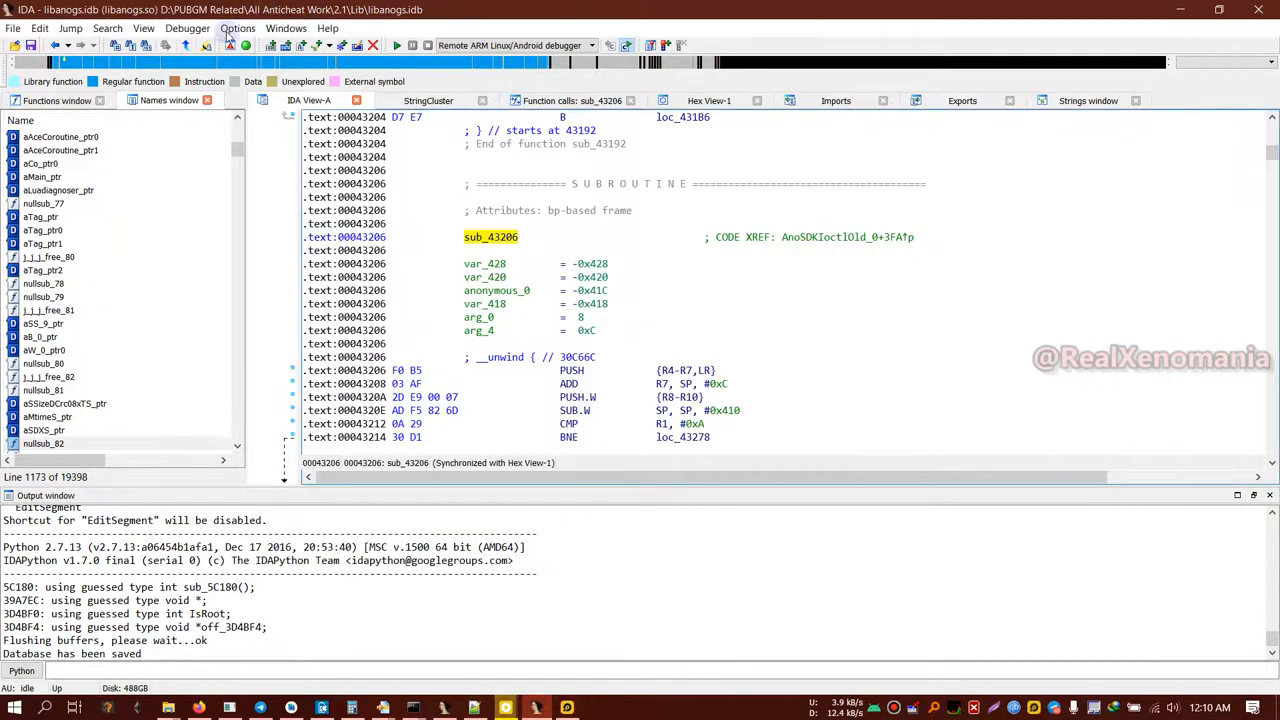
click(188, 29)
click(505, 46)
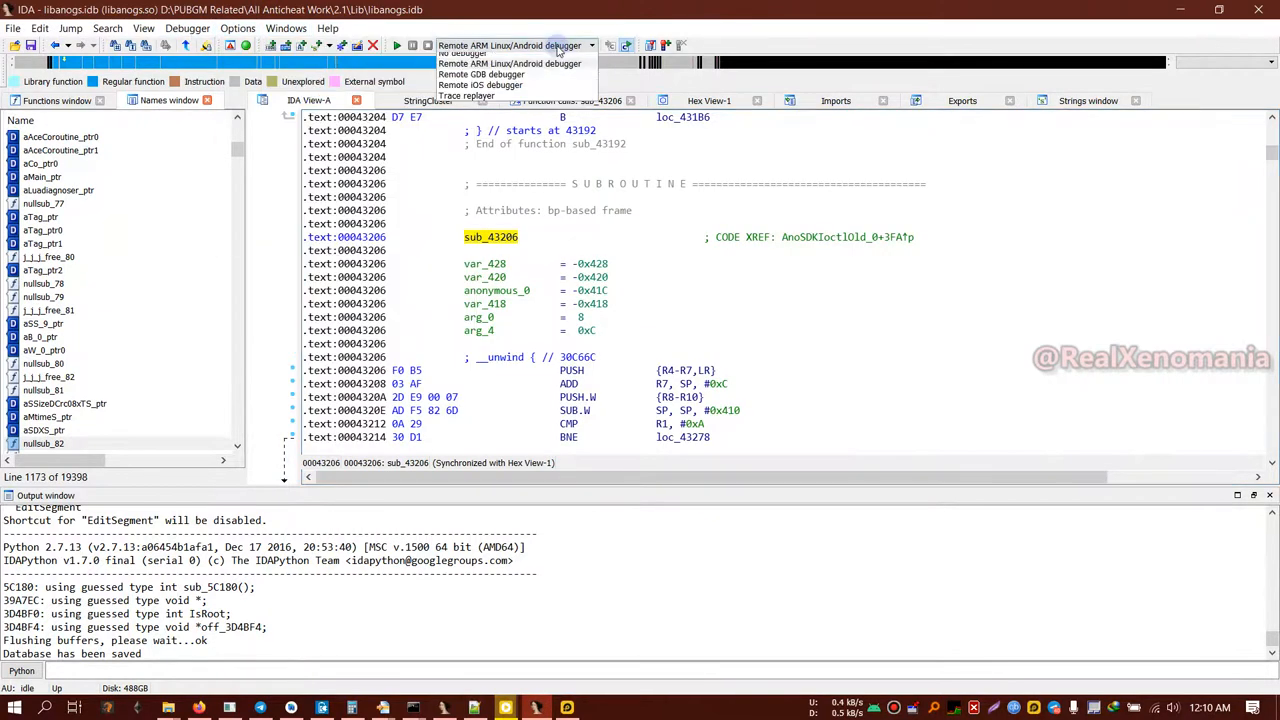
click(490, 69)
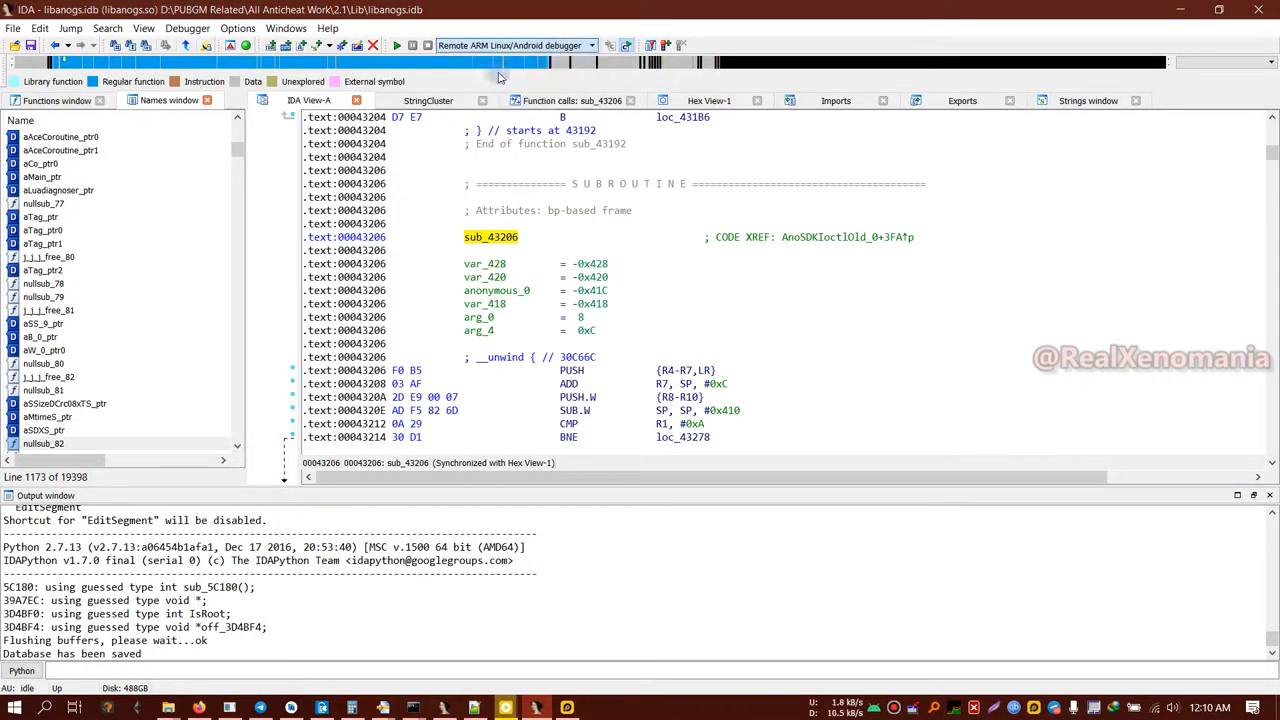
click(188, 29)
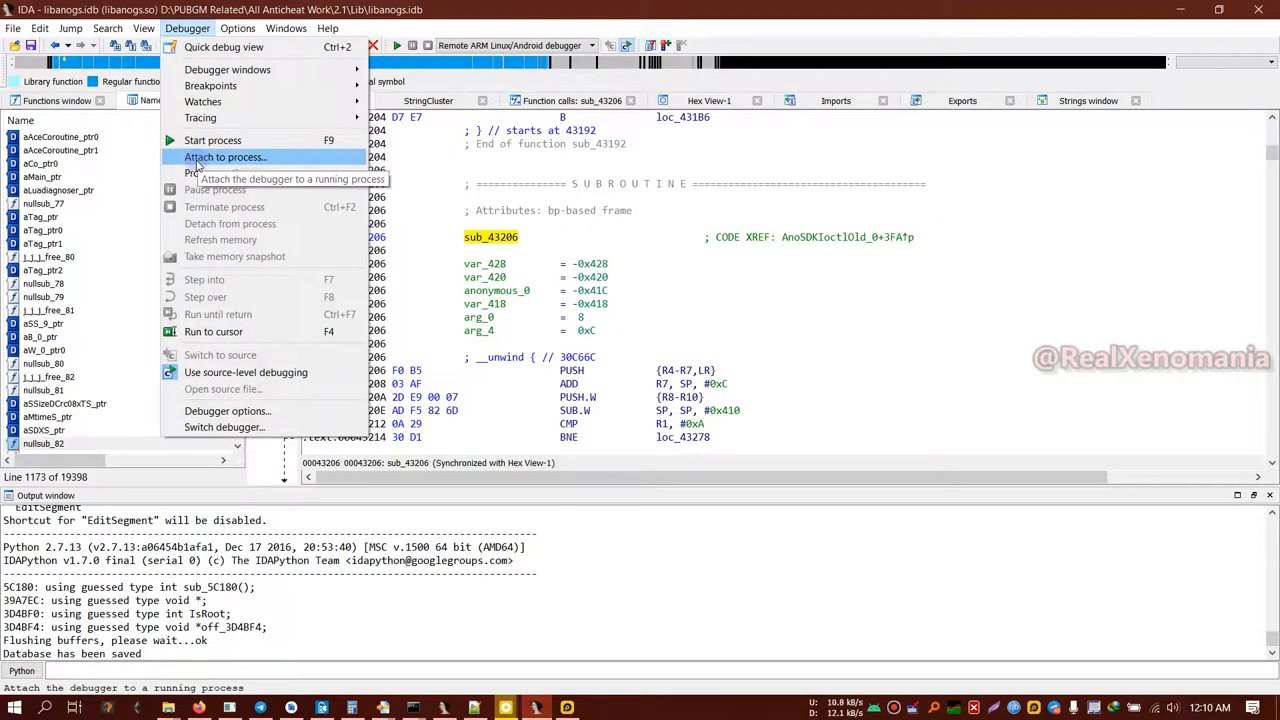
Step: Start Attach to process and arrange the emulator and process chooser windows side by side
click(197, 165)
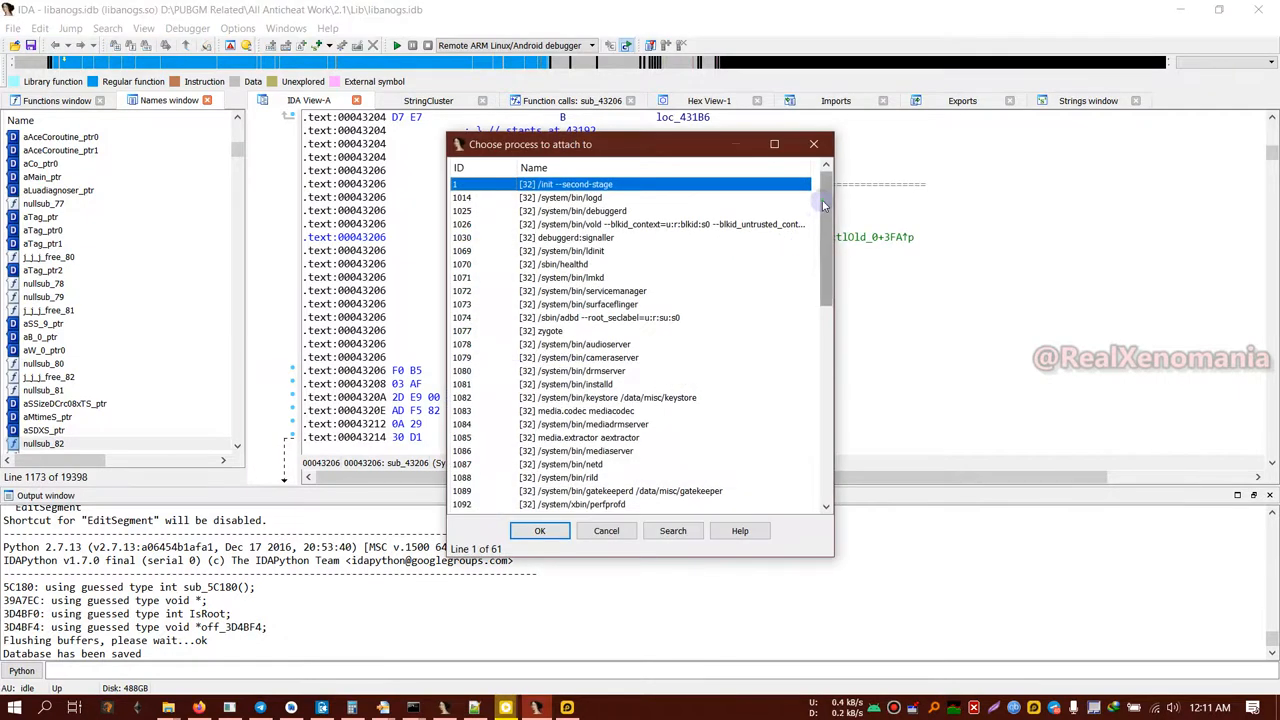
drag(822, 200, 810, 398)
click(567, 707)
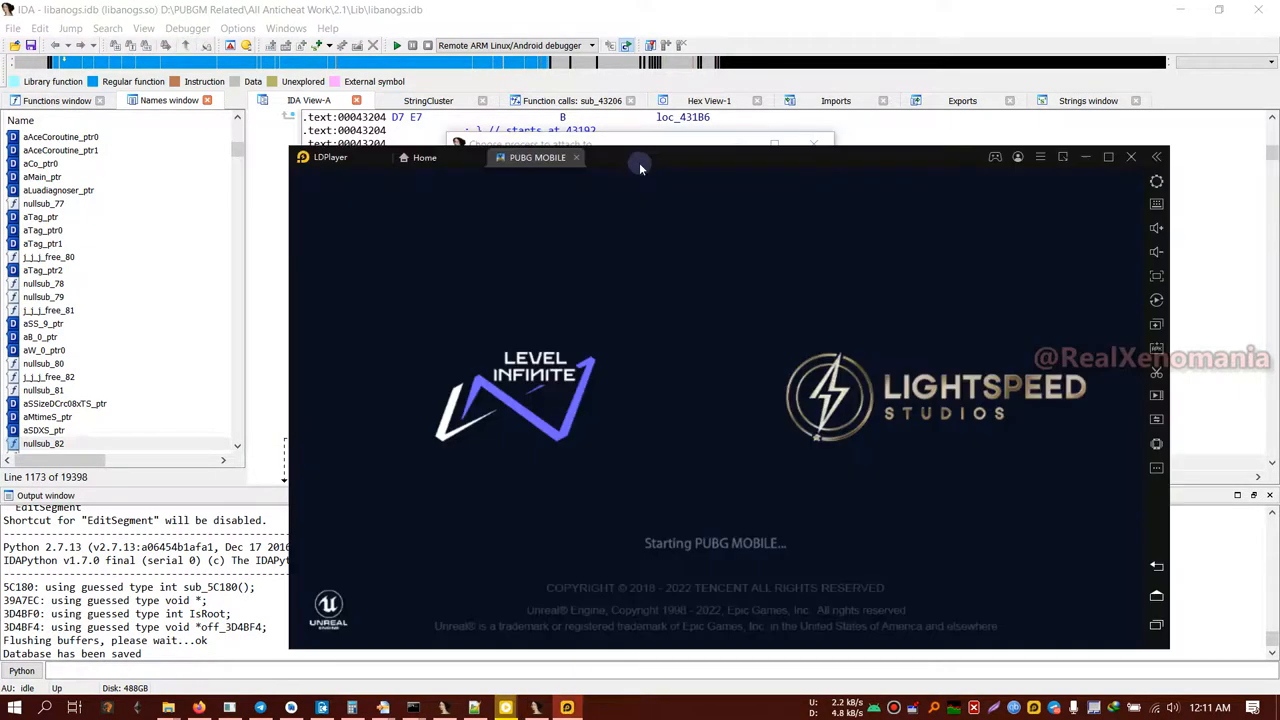
drag(832, 200, 1113, 286)
drag(650, 148, 415, 83)
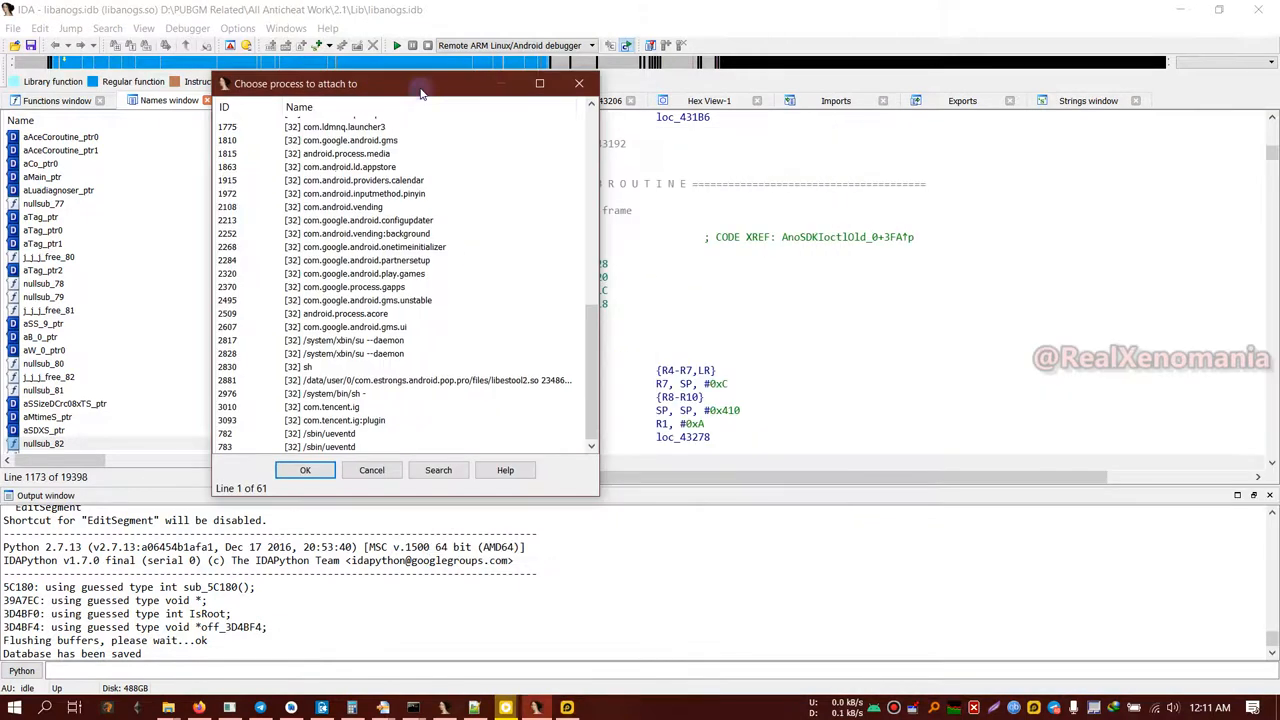
Step: Attach the debugger to the com.tencent.ig (3010) game process
click(331, 409)
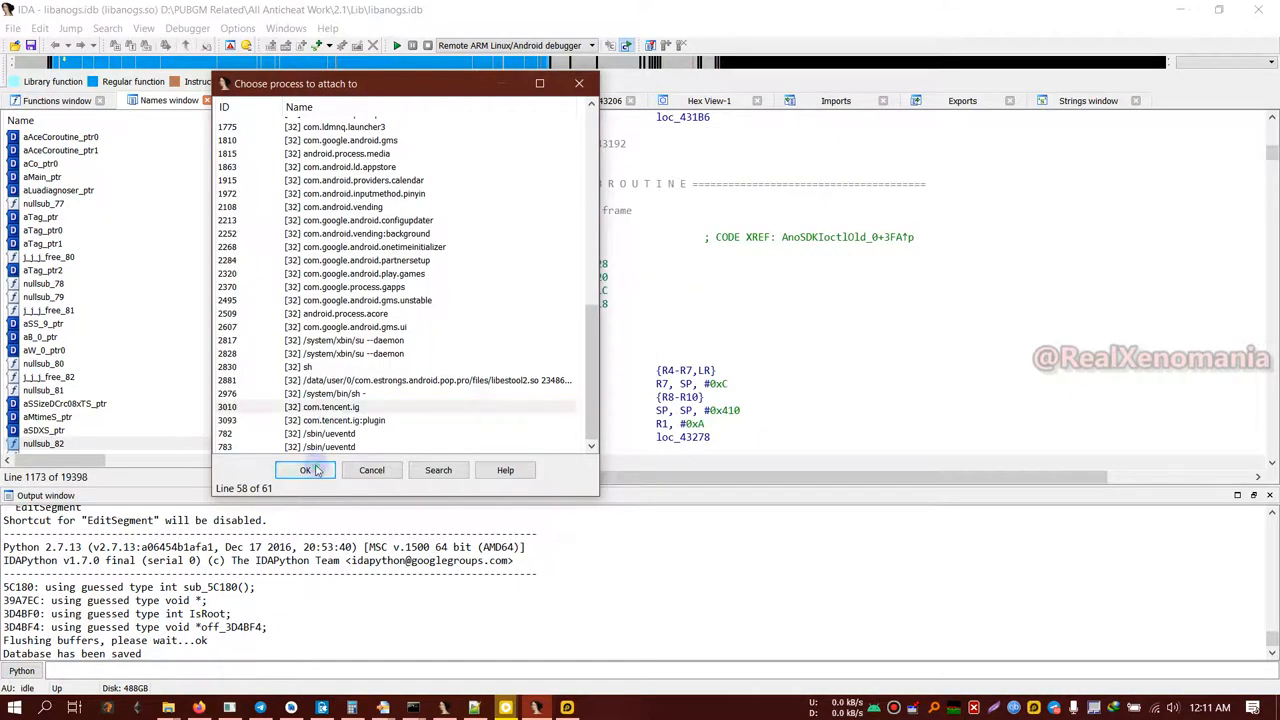
click(305, 470)
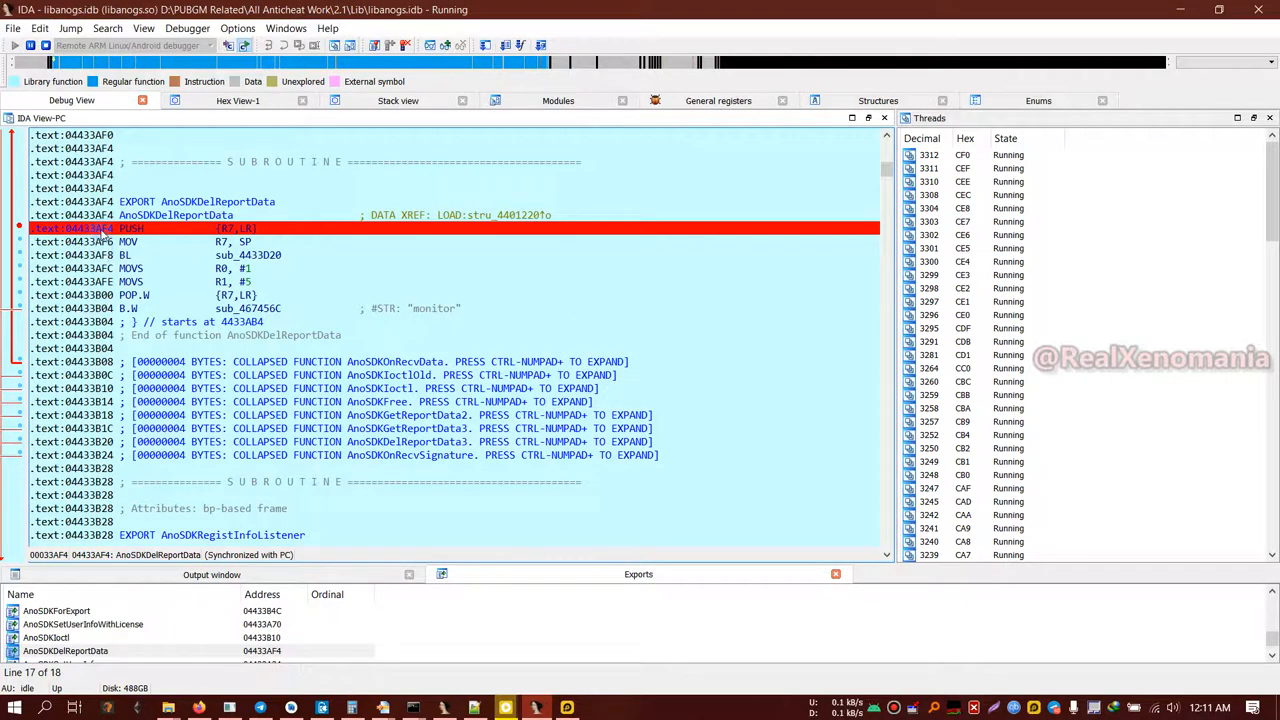
Step: Watch the game start in LDPlayer, move it out of view, then show IDA's General registers
click(566, 707)
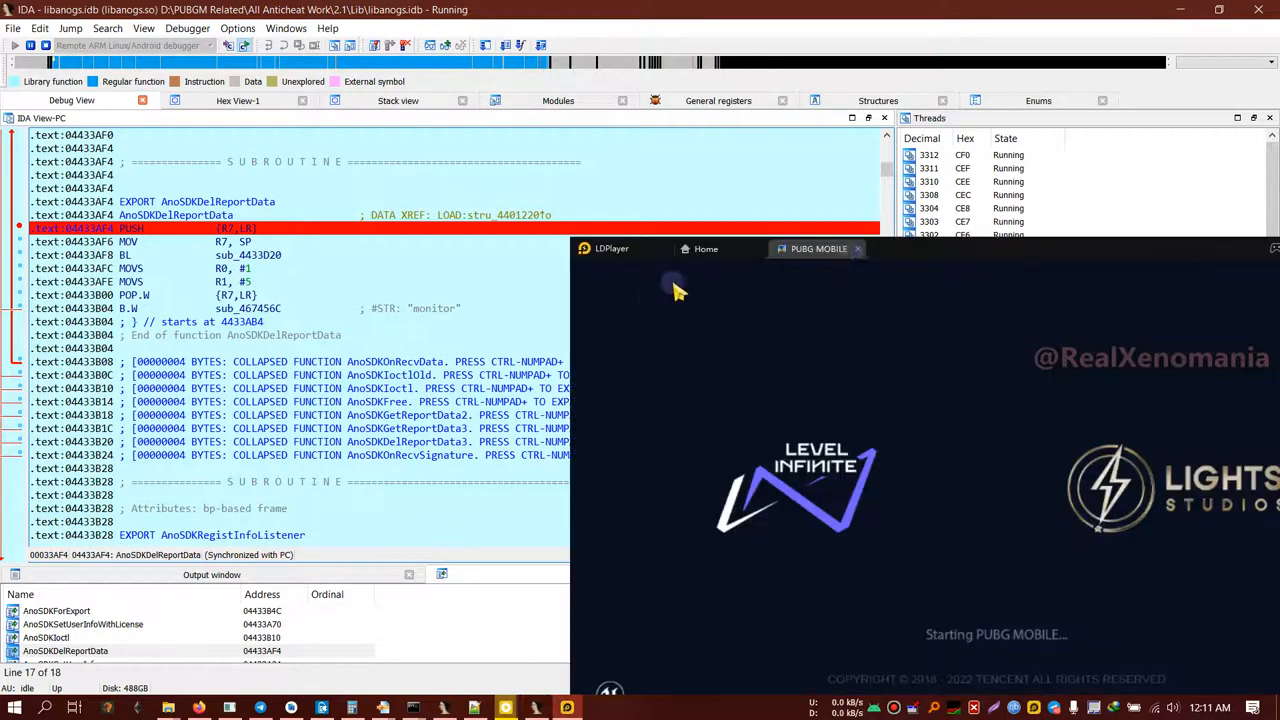
drag(894, 252, 890, 130)
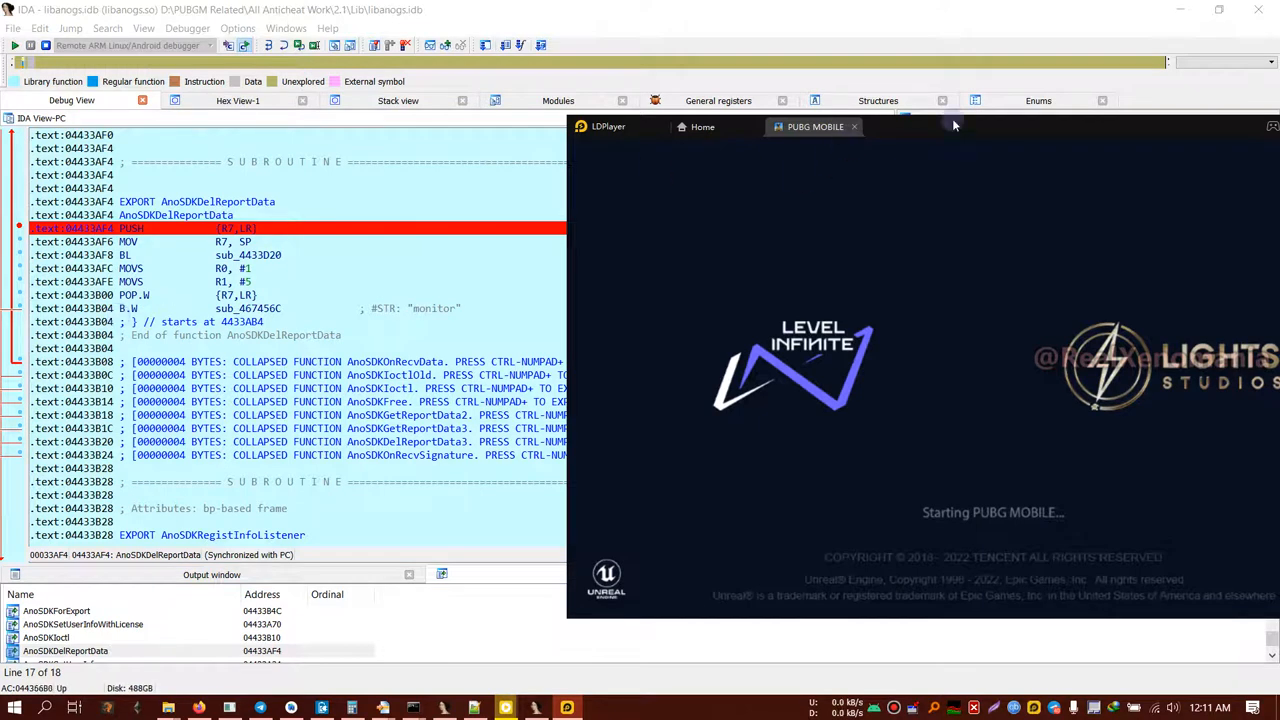
drag(938, 130, 650, 118)
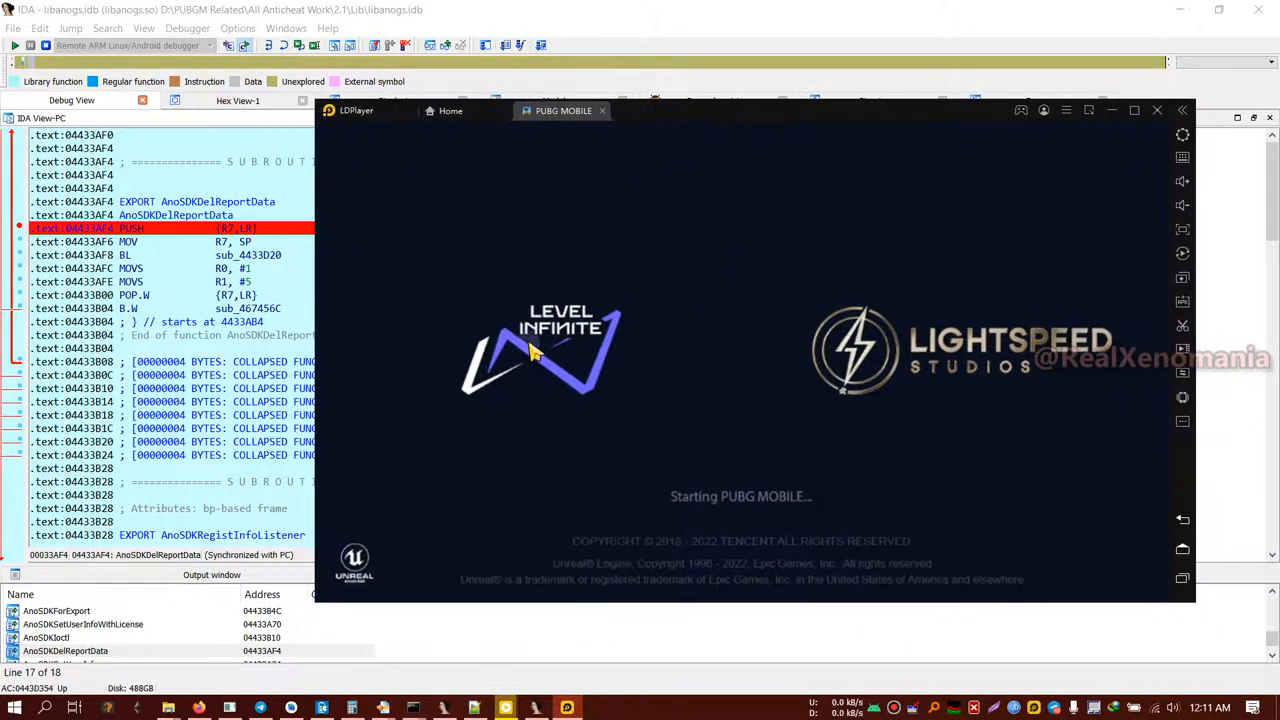
mouse_move(712, 115)
mouse_down()
mouse_move(531, 232)
mouse_move(520, 168)
mouse_move(545, 172)
mouse_up()
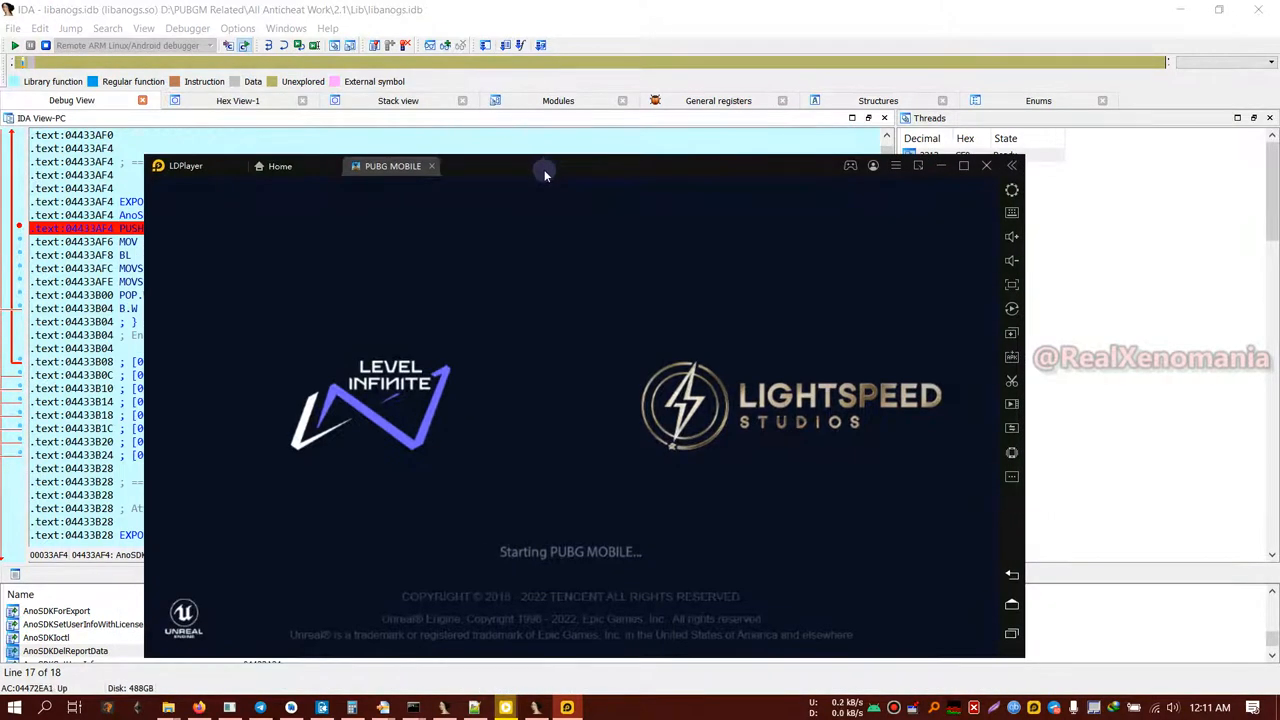
drag(544, 169, 606, 590)
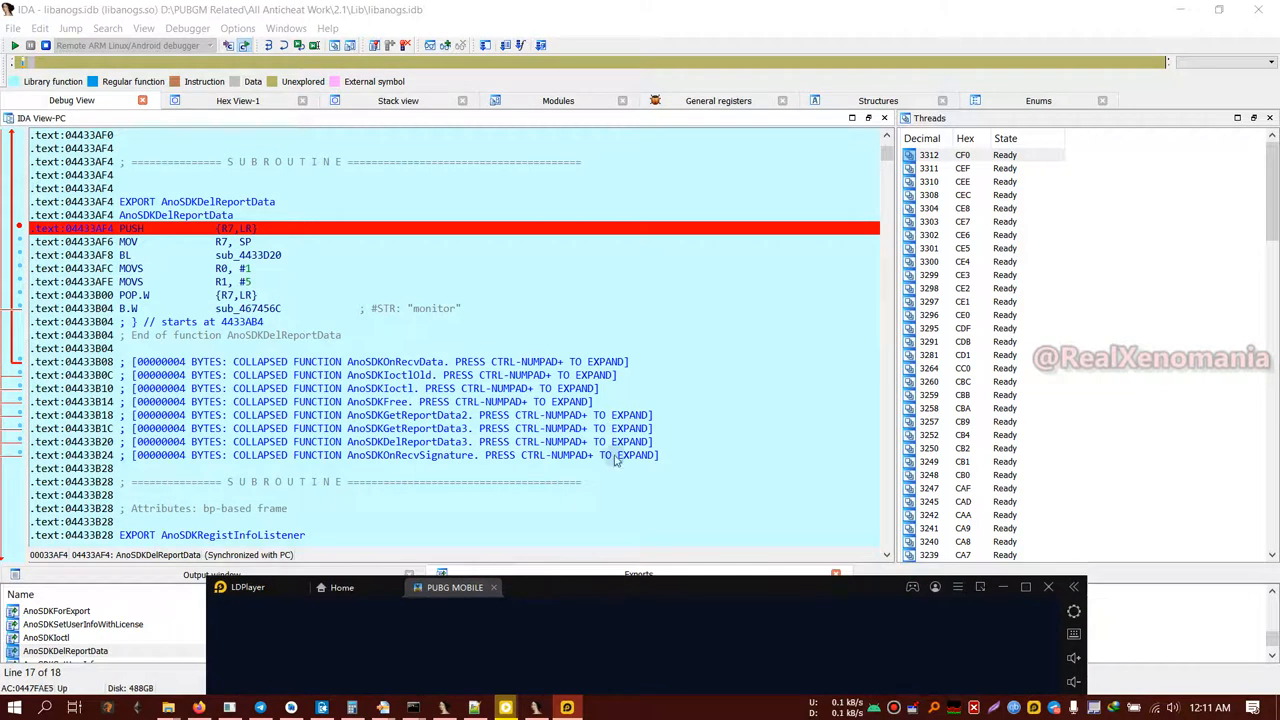
click(665, 104)
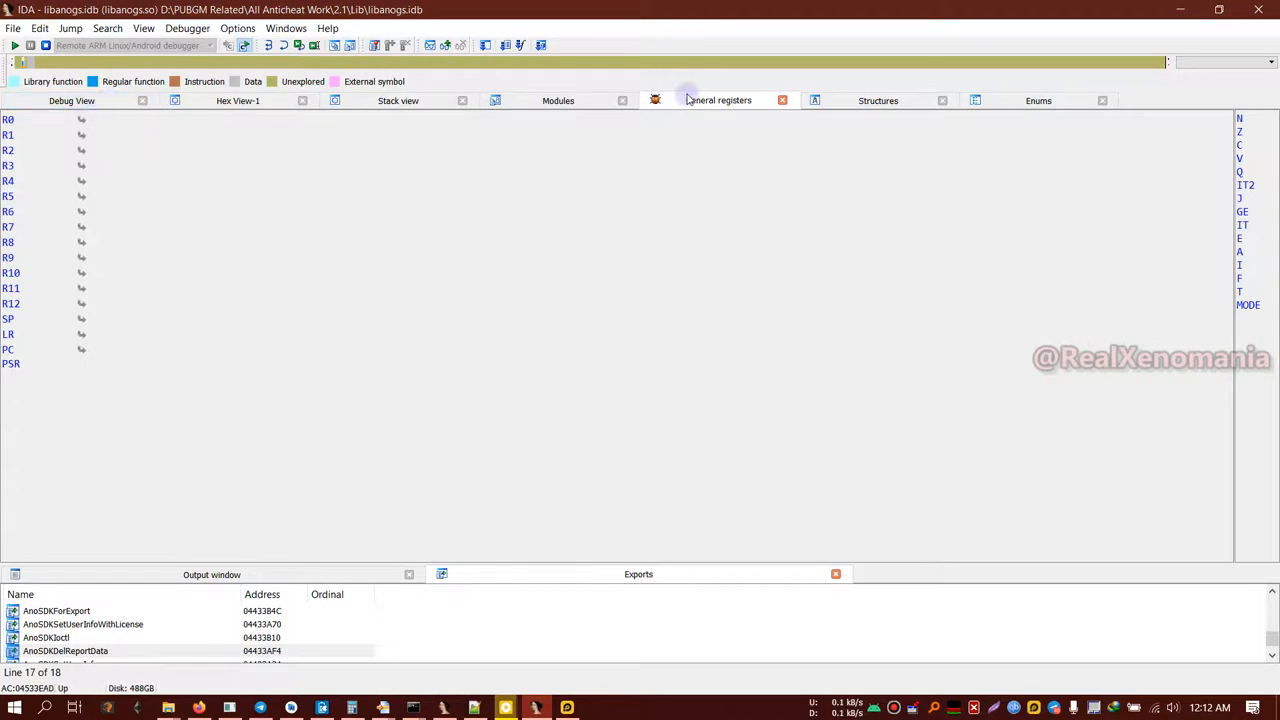
Step: Float the General registers panel, redock it as a tab, and return to Debug View with the threads list
drag(688, 100, 675, 145)
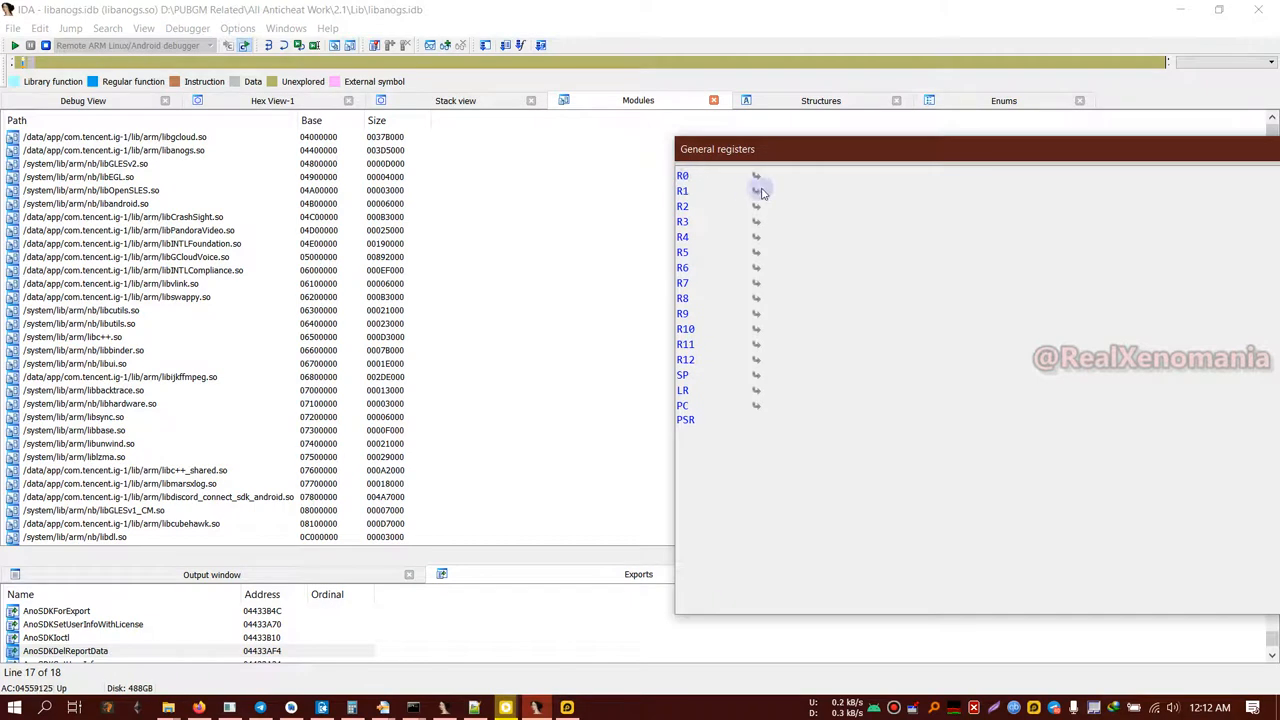
drag(792, 144, 722, 156)
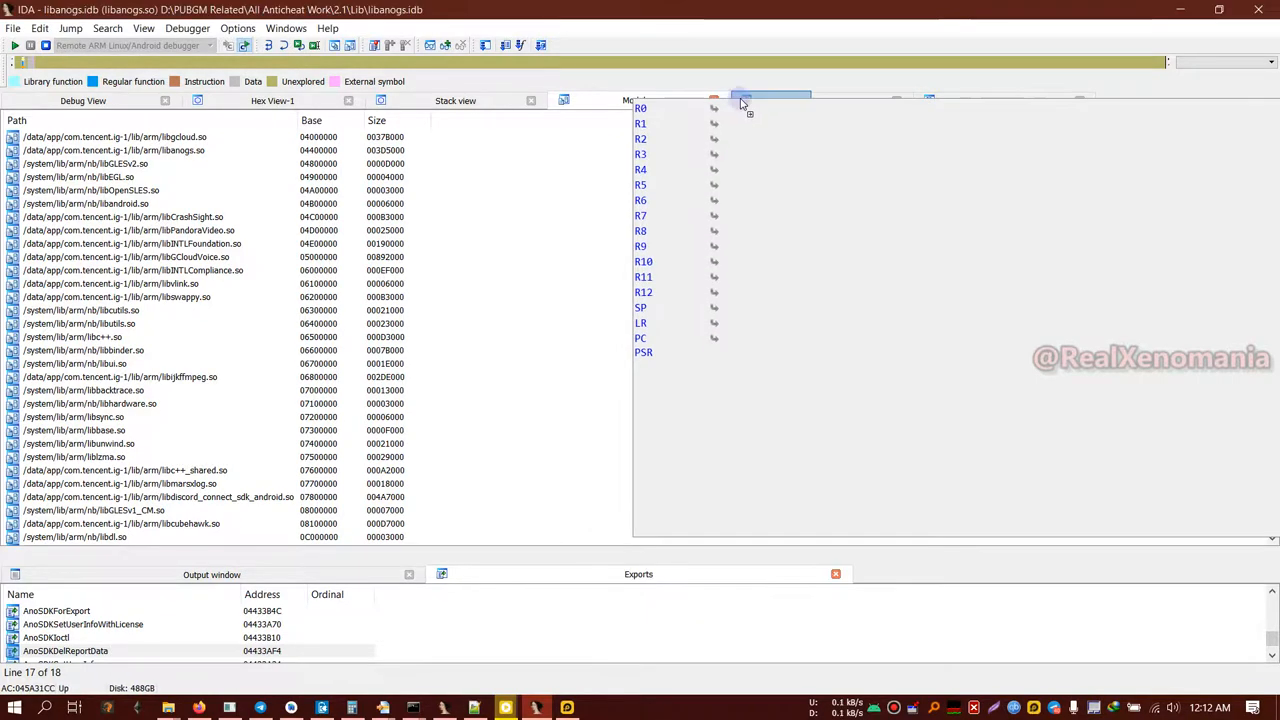
drag(711, 144, 183, 115)
click(72, 102)
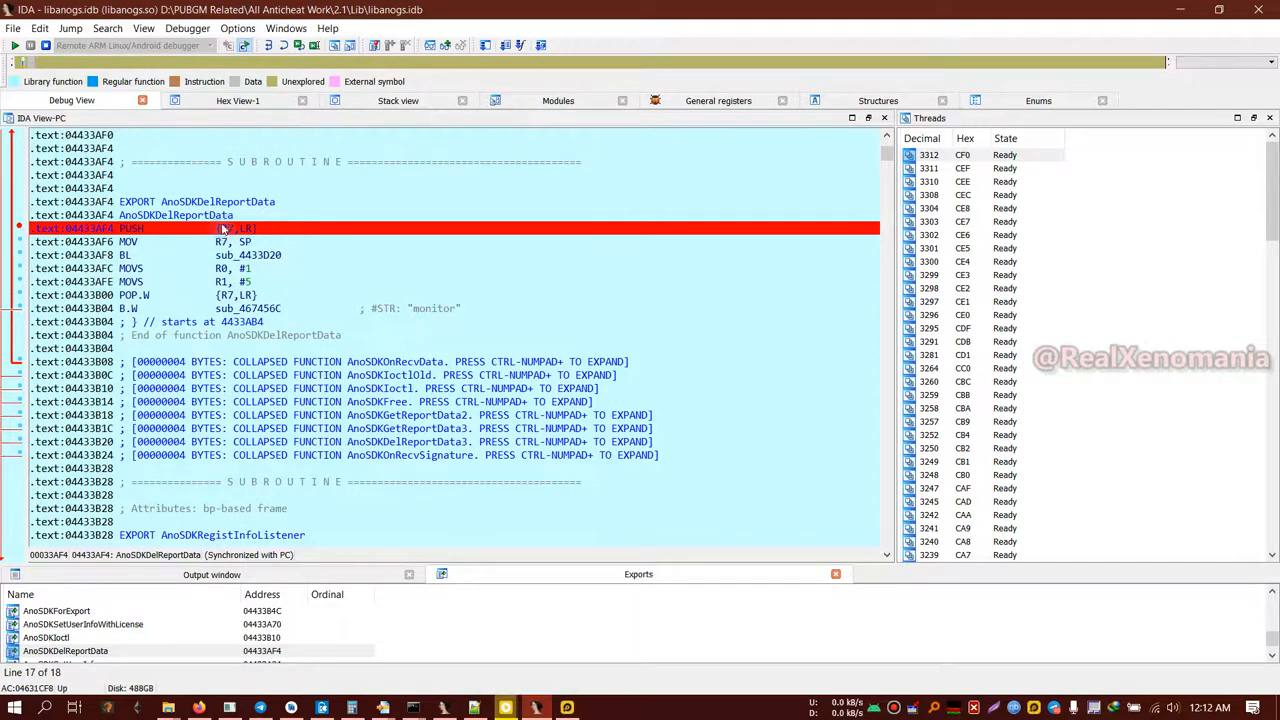
Step: Toggle the AnoSDKDelReportData breakpoint off and on, then resume the game process (F9)
click(20, 229)
click(20, 229)
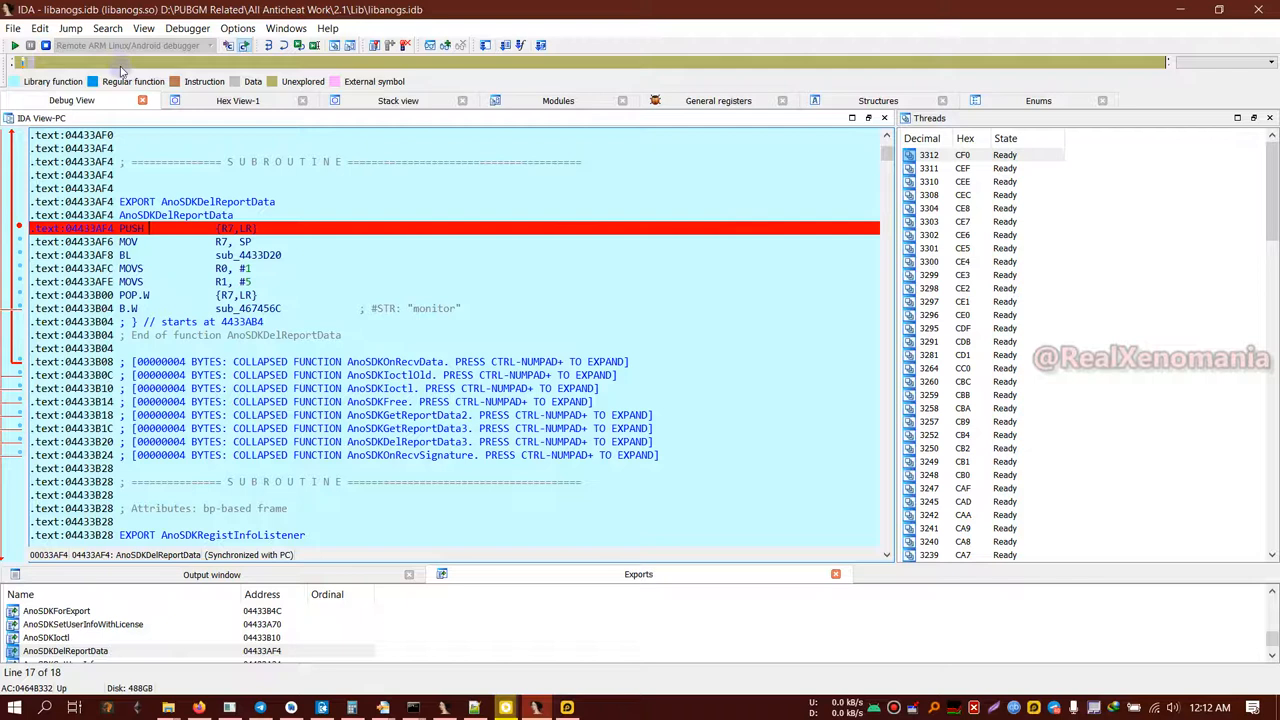
click(15, 47)
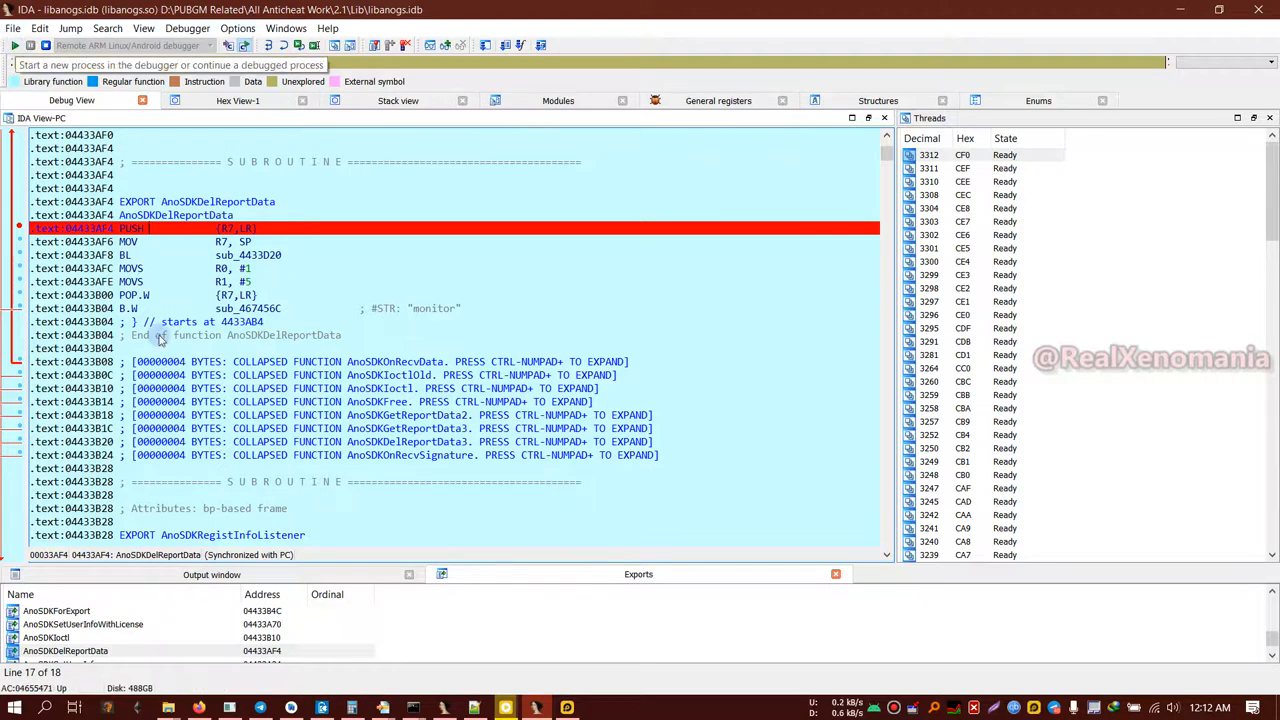
click(15, 47)
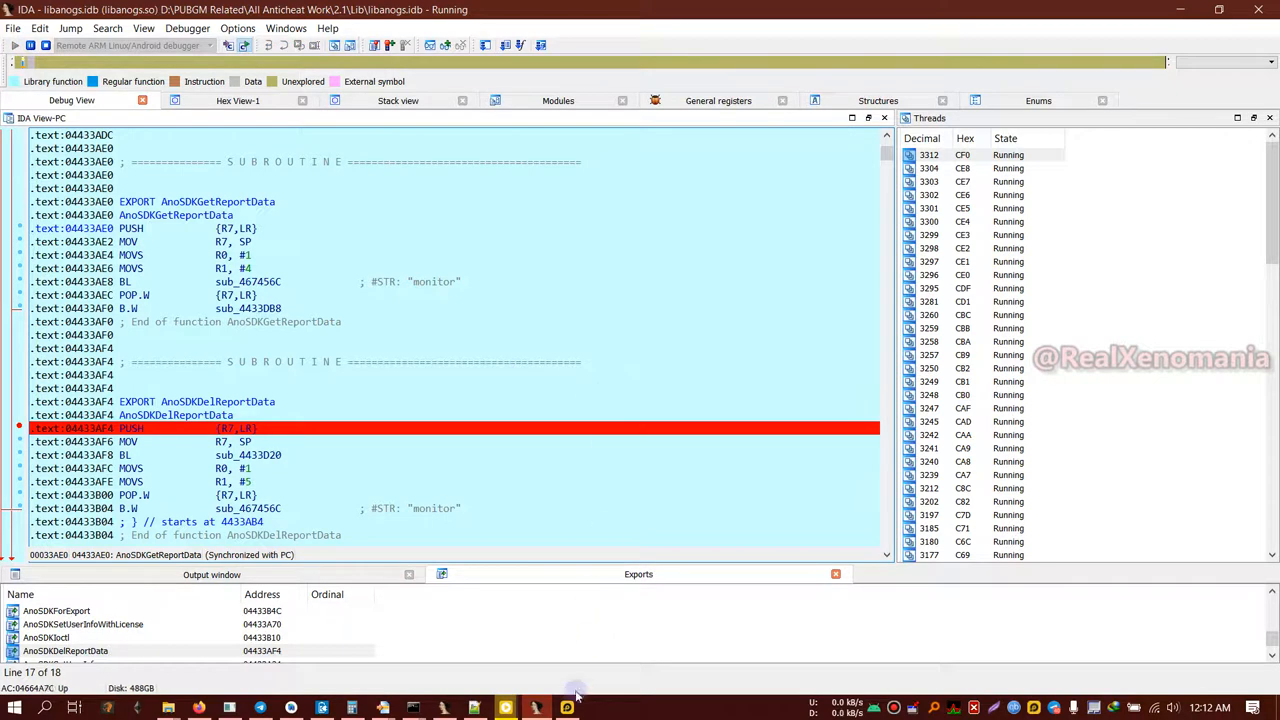
Step: Check the emulator, dismiss the SIGCHLD (tid 3079) warning and show the debugger Output window
mouse_move(567, 707)
click(646, 606)
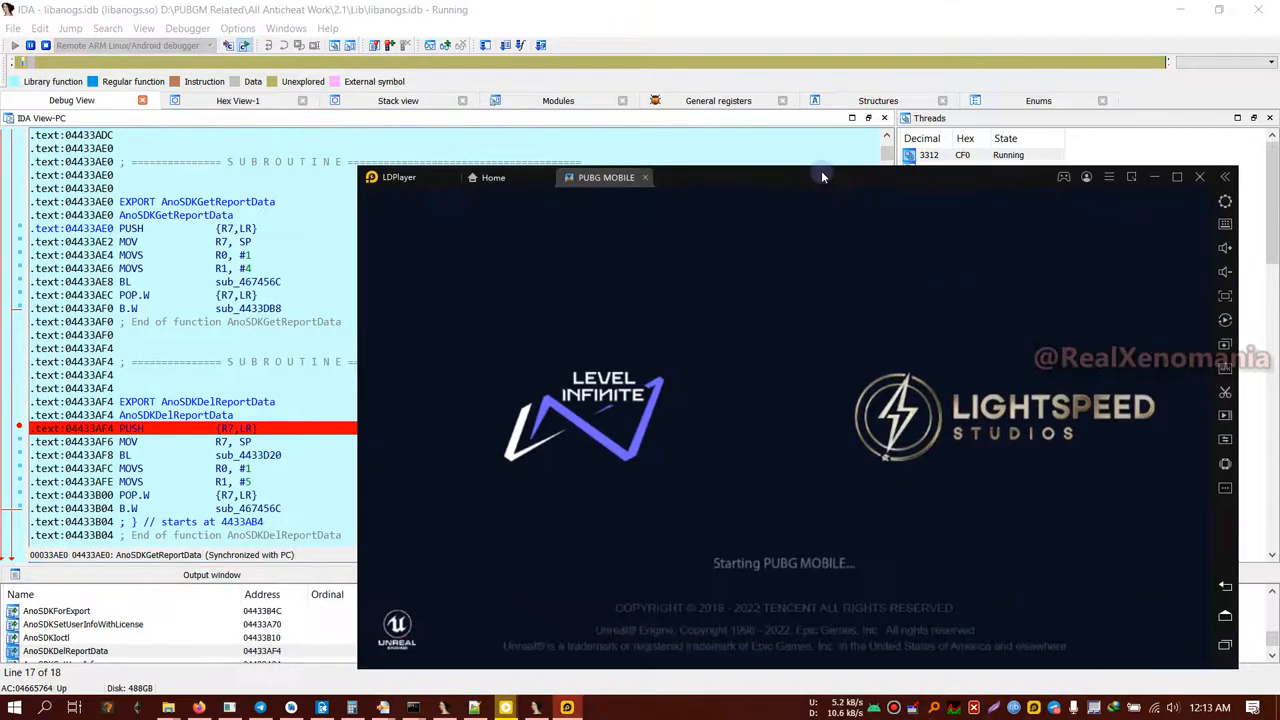
drag(821, 176, 881, 171)
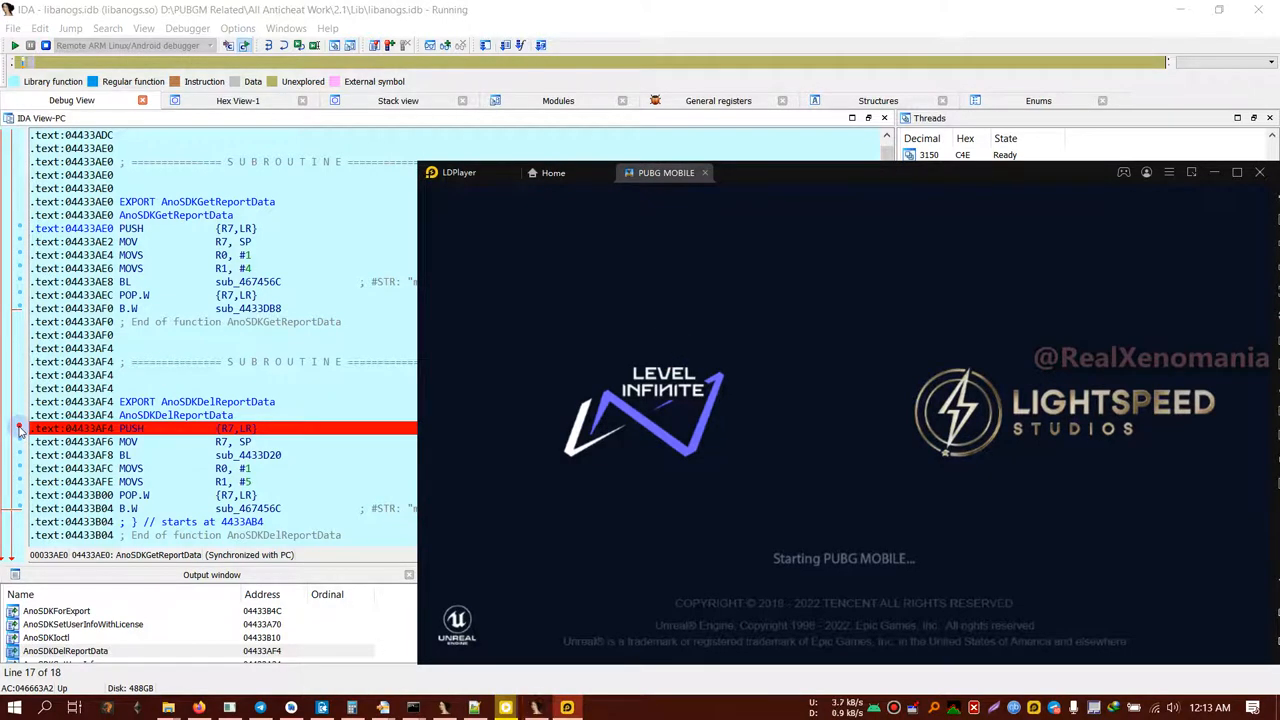
click(18, 48)
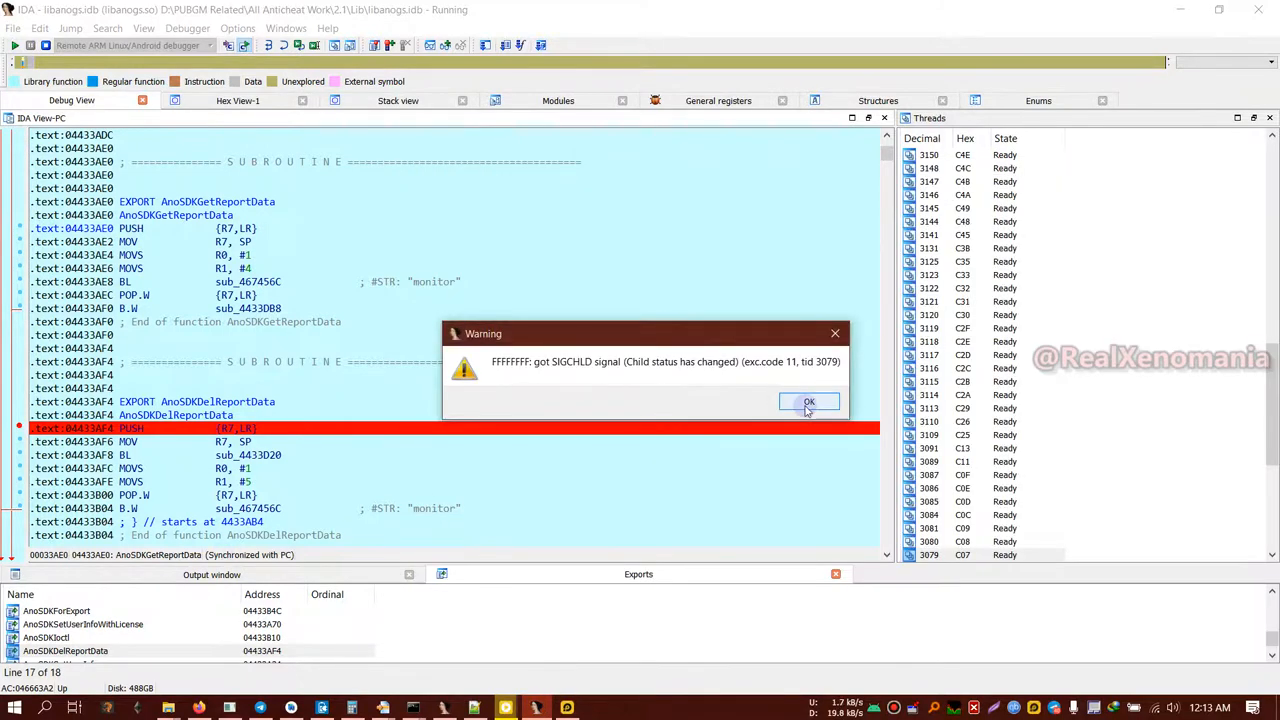
click(808, 404)
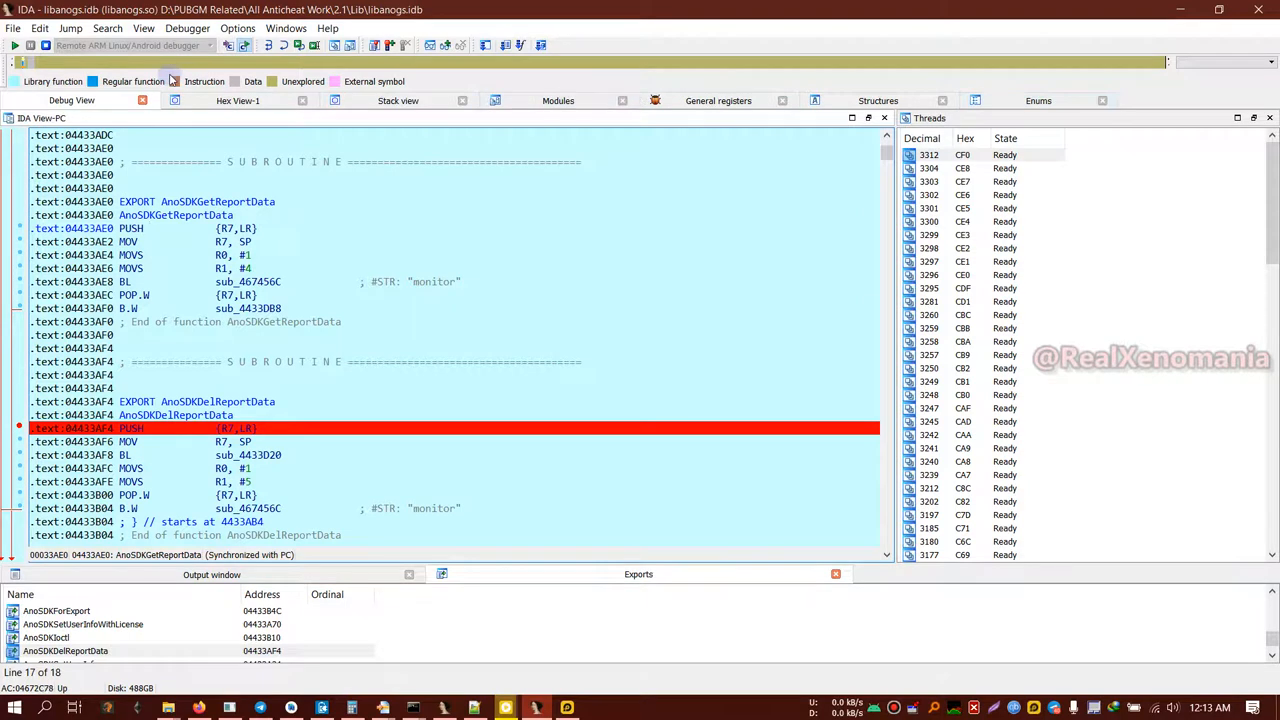
click(245, 576)
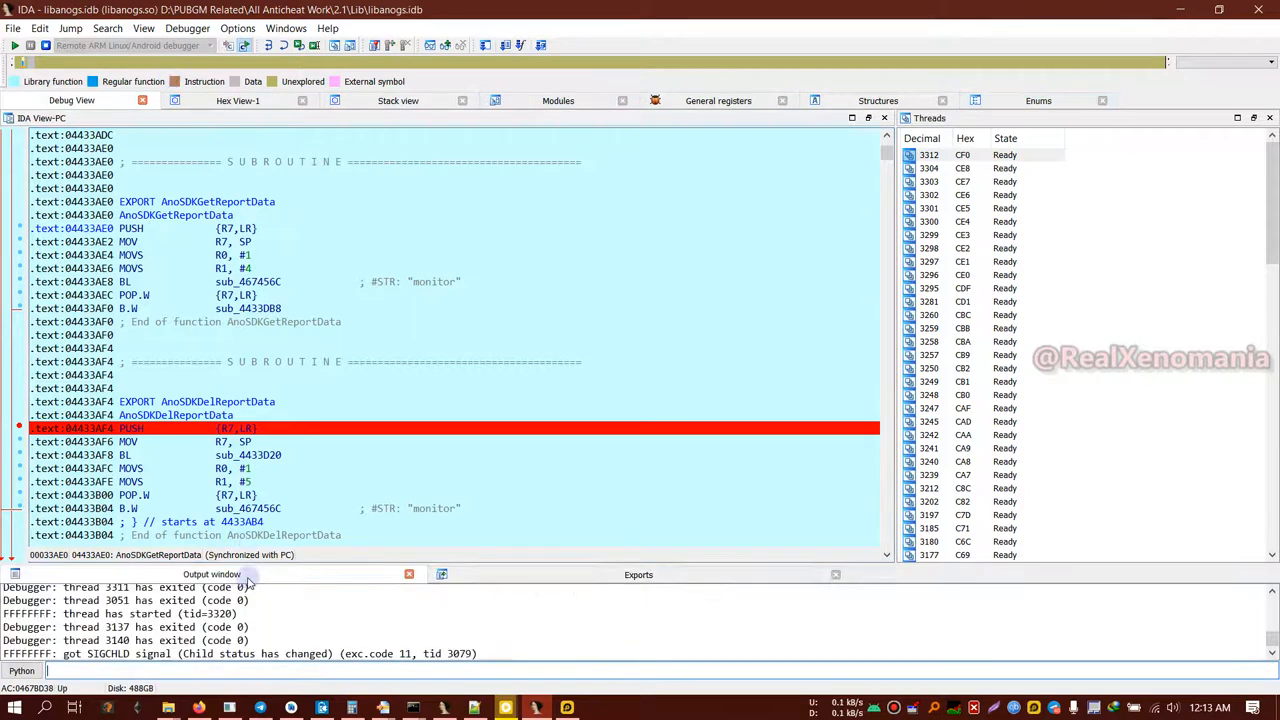
Step: Detach the Output window and dock it across the bottom of the workspace
drag(233, 578, 398, 245)
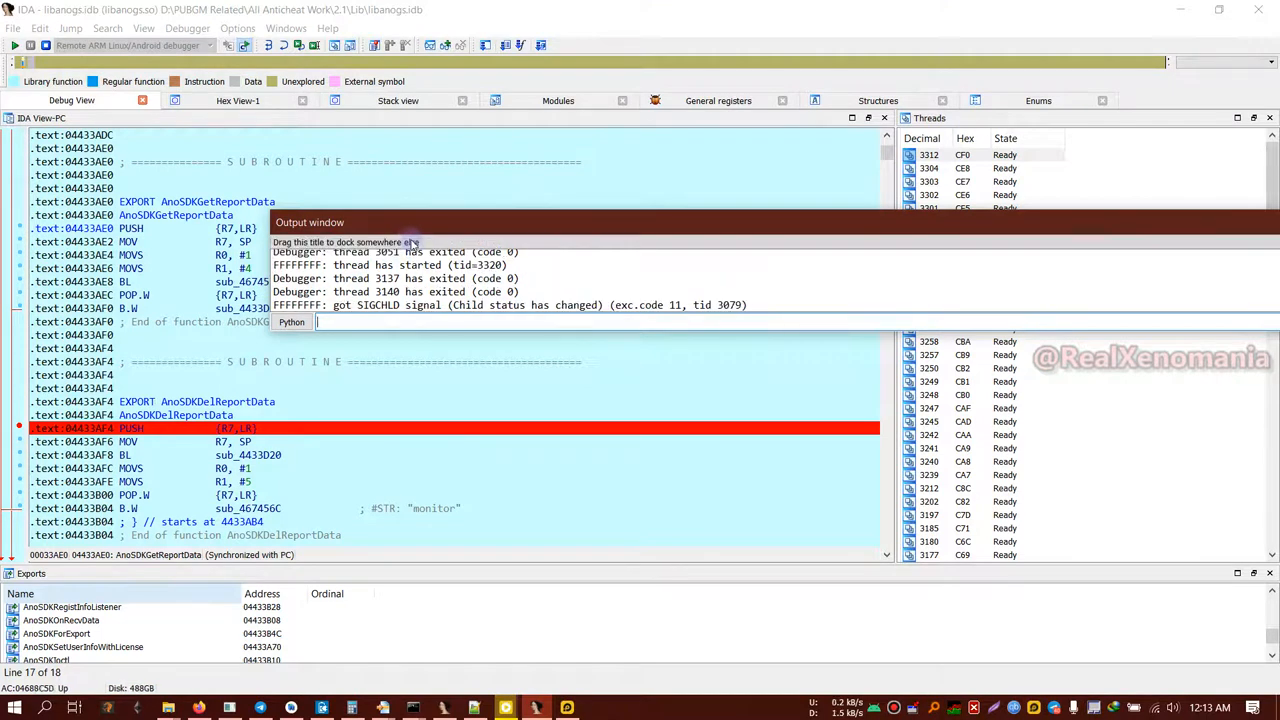
drag(411, 243, 143, 581)
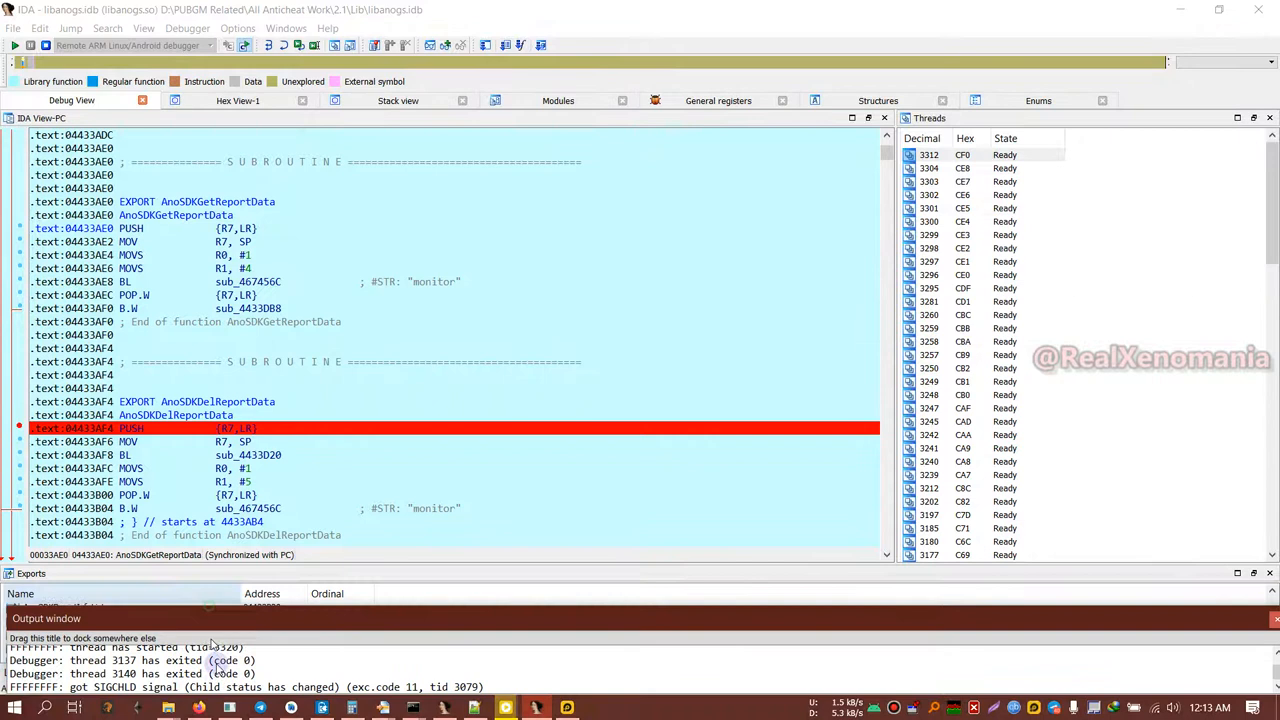
mouse_move(143, 581)
mouse_down()
mouse_move(134, 586)
mouse_move(633, 165)
mouse_up()
mouse_move(360, 664)
mouse_down()
mouse_move(353, 448)
mouse_move(604, 676)
mouse_move(640, 670)
mouse_up()
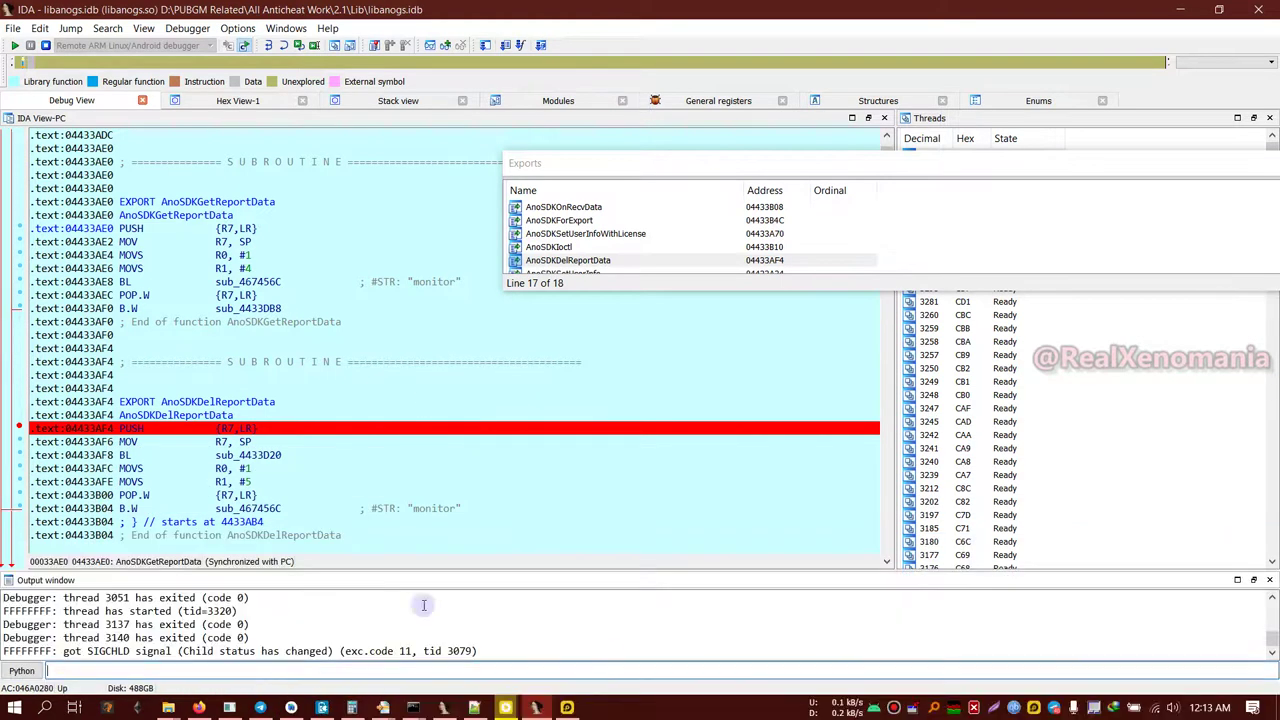
click(745, 168)
Step: Dock the Exports list as a main tab and return to the disassembly with threads
drag(645, 212, 445, 120)
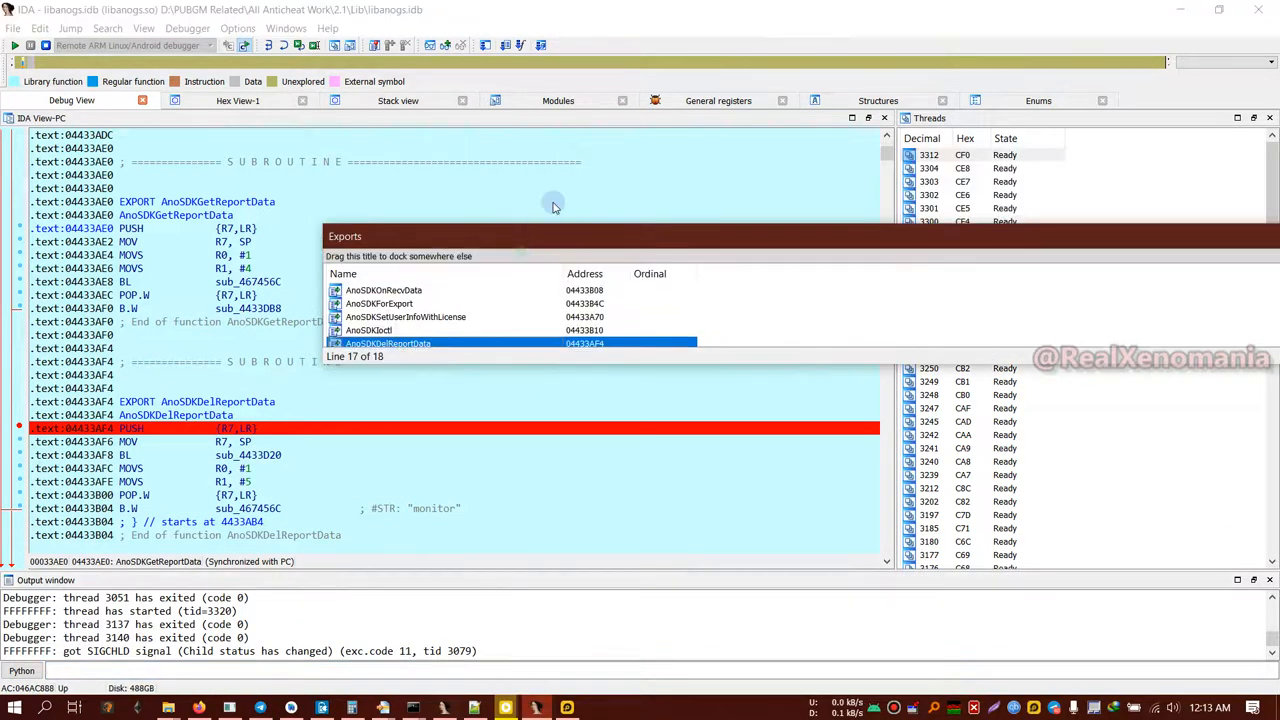
drag(445, 120, 940, 104)
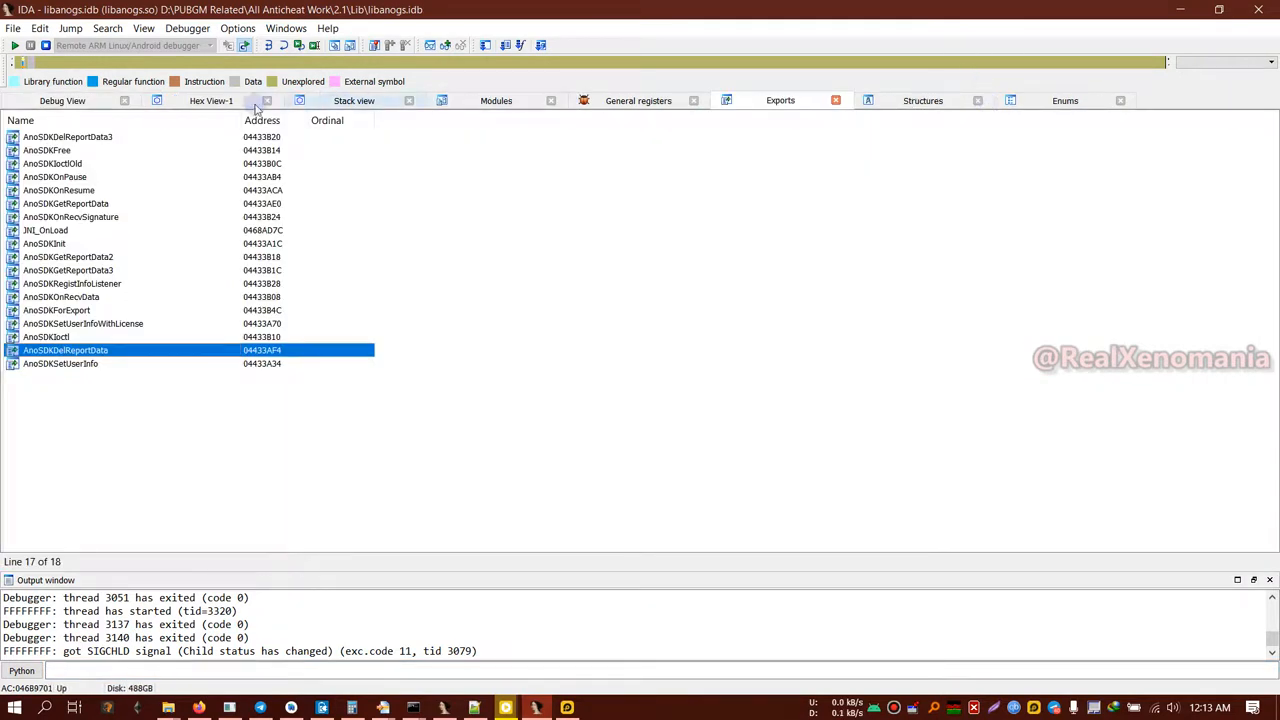
click(87, 104)
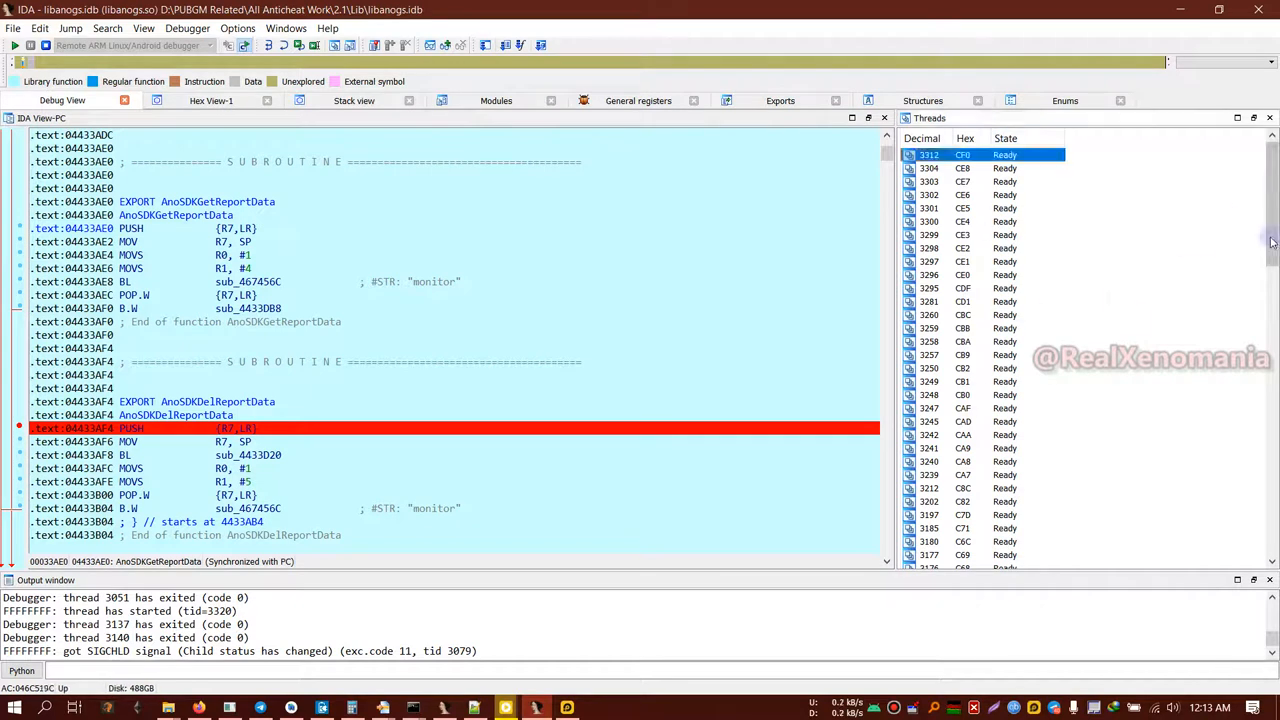
mouse_move(1272, 200)
mouse_down()
mouse_move(1272, 262)
mouse_move(1272, 160)
mouse_up()
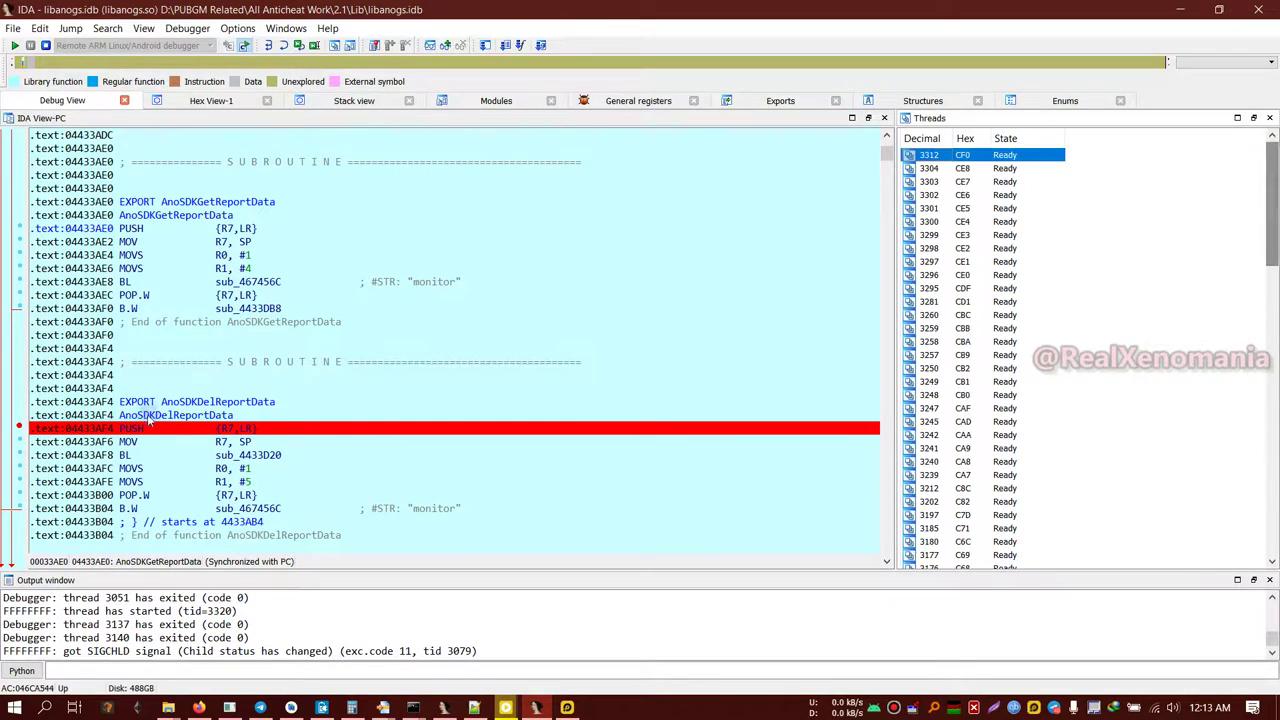
Step: Remove the AnoSDKDelReportData breakpoint and continue the process, discarding the exception
click(18, 428)
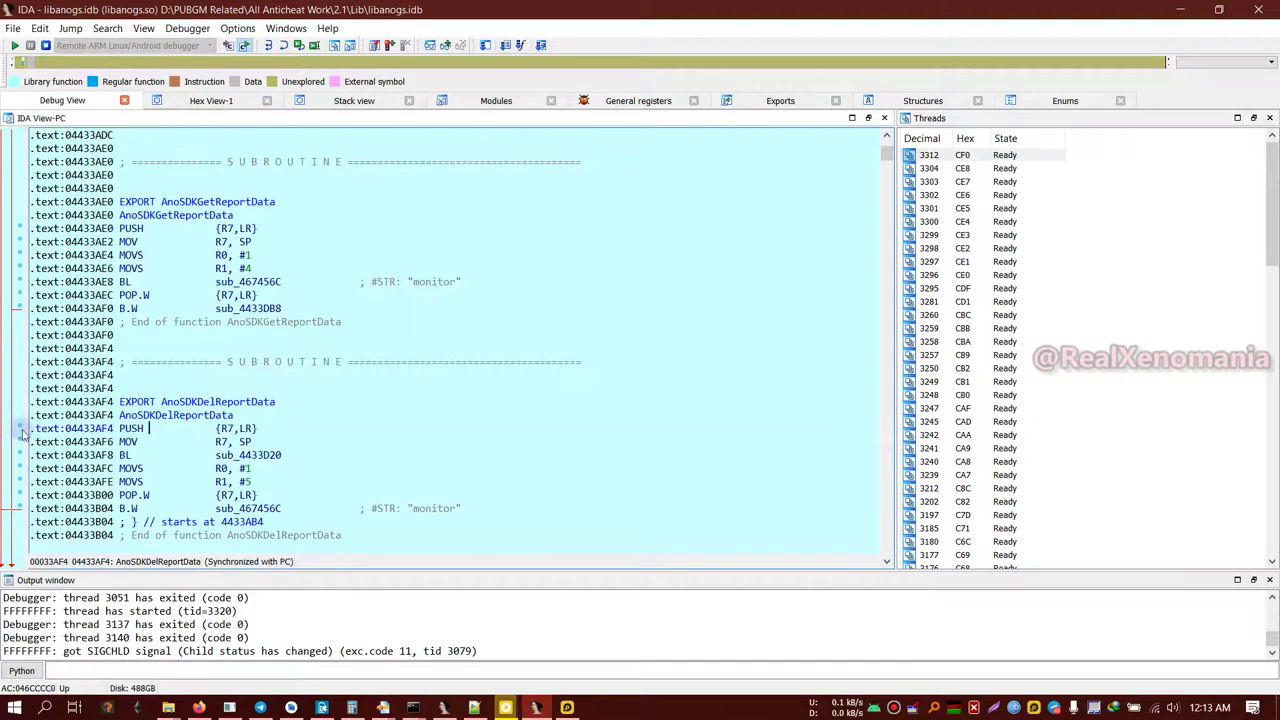
click(16, 46)
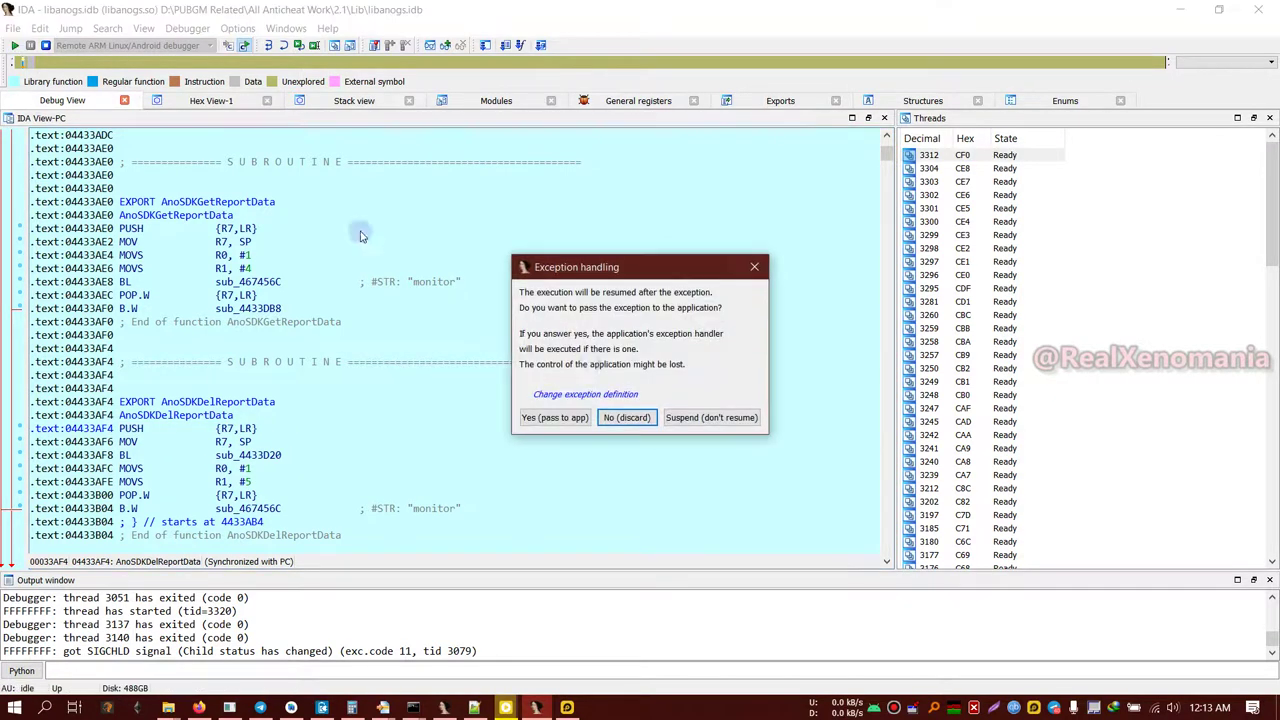
click(613, 420)
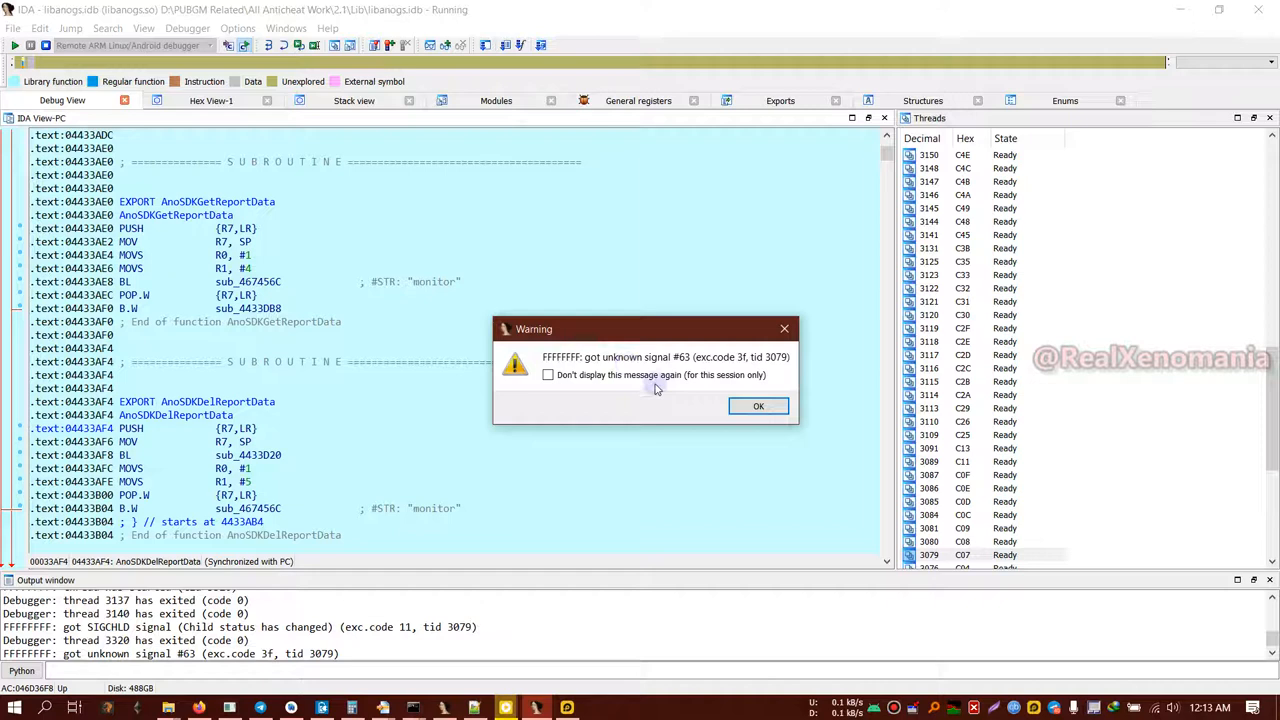
Step: Dismiss the unknown signal #63 warning and resume again until the SIGCHLD warning appears
click(757, 405)
click(14, 45)
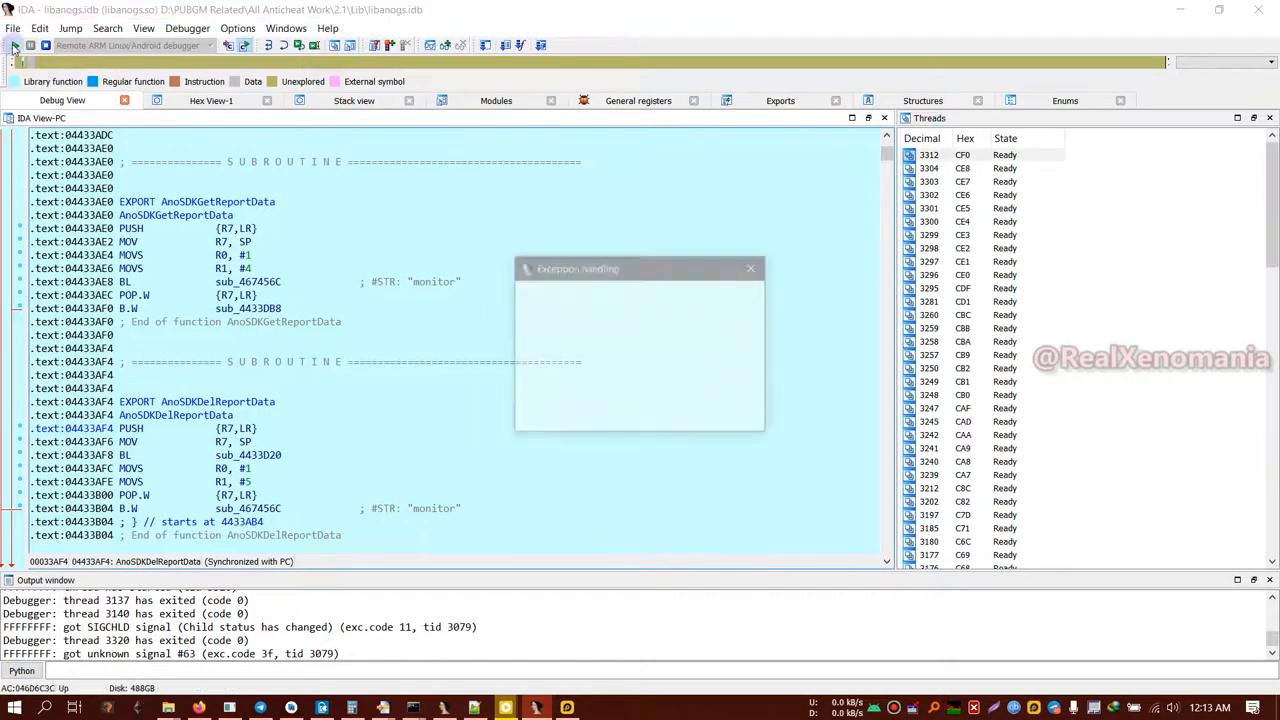
click(613, 420)
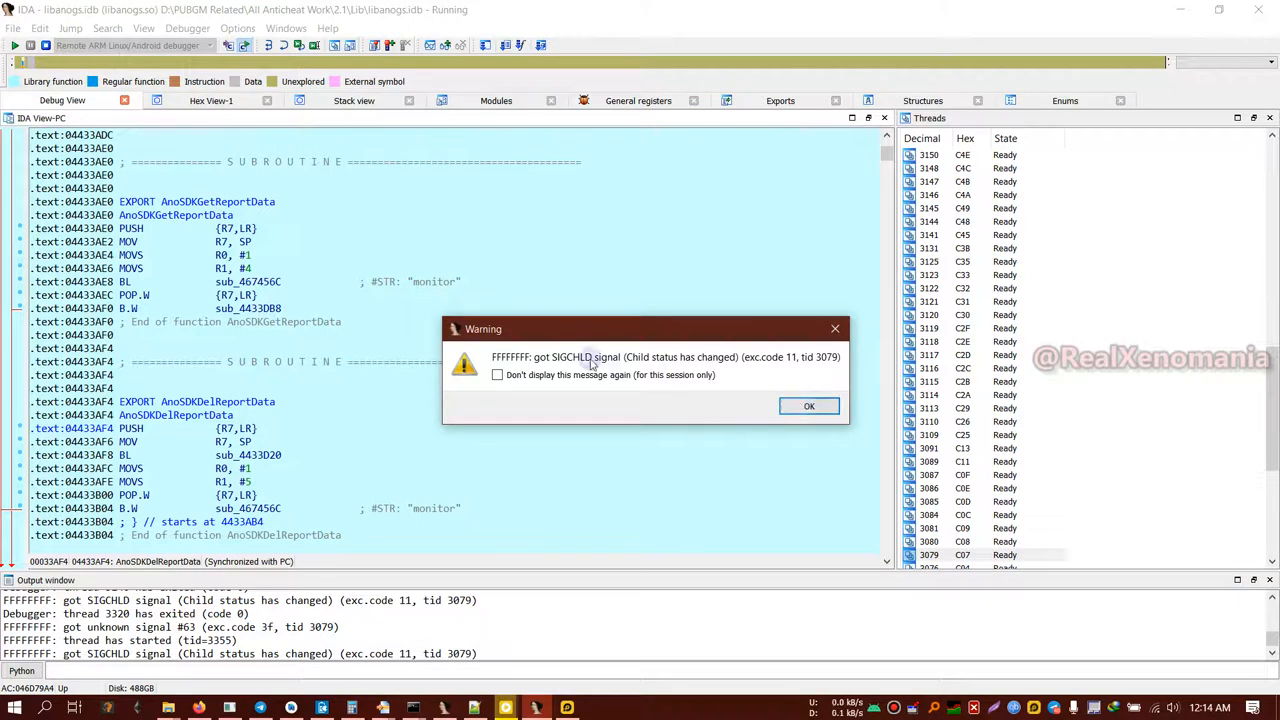
Step: Dismiss the SIGCHLD warning, continue, and bring up its exception definition
click(809, 406)
key(F9)
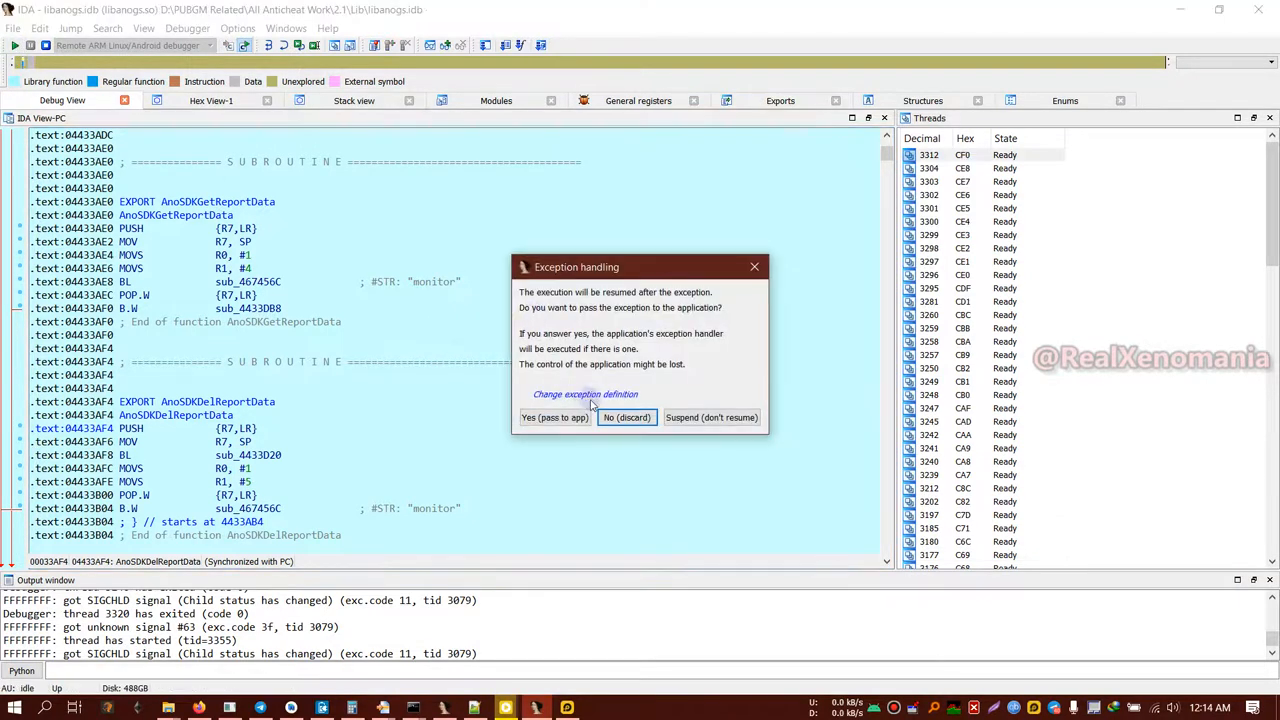
click(587, 400)
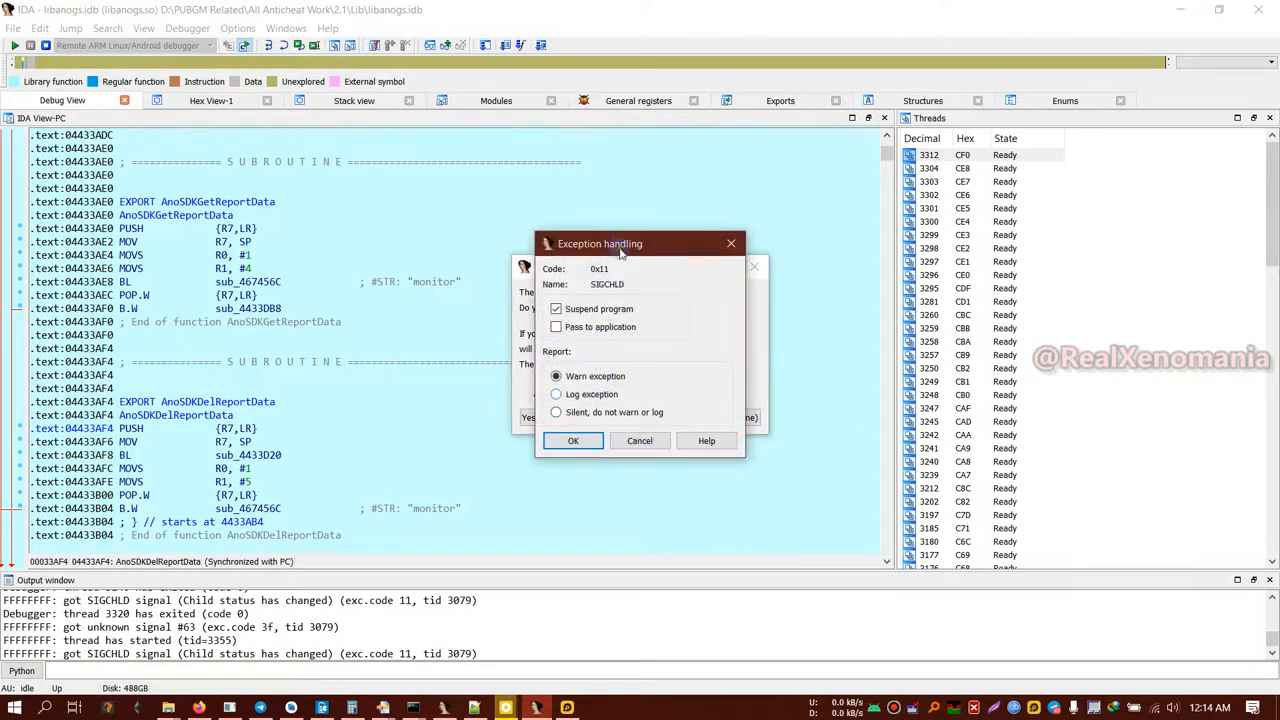
drag(620, 250, 713, 260)
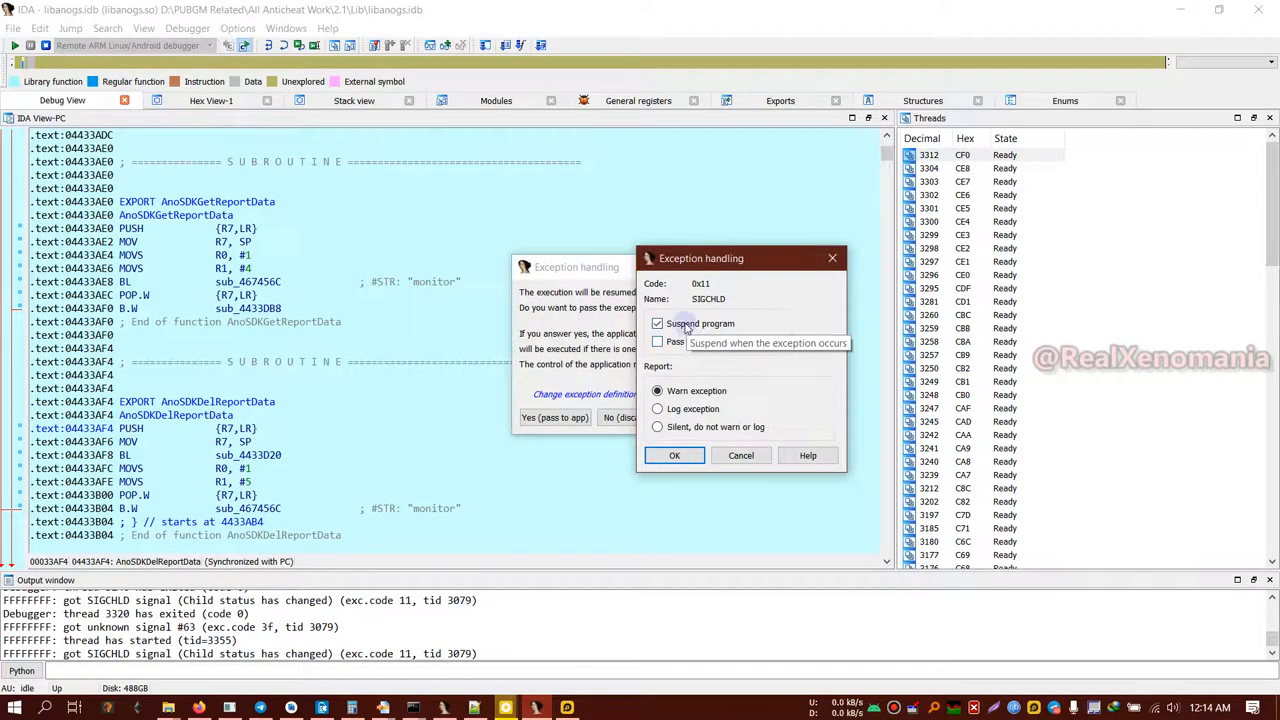
Step: Make SIGCHLD silent and non-suspending, discard the exception and resume the game
click(680, 324)
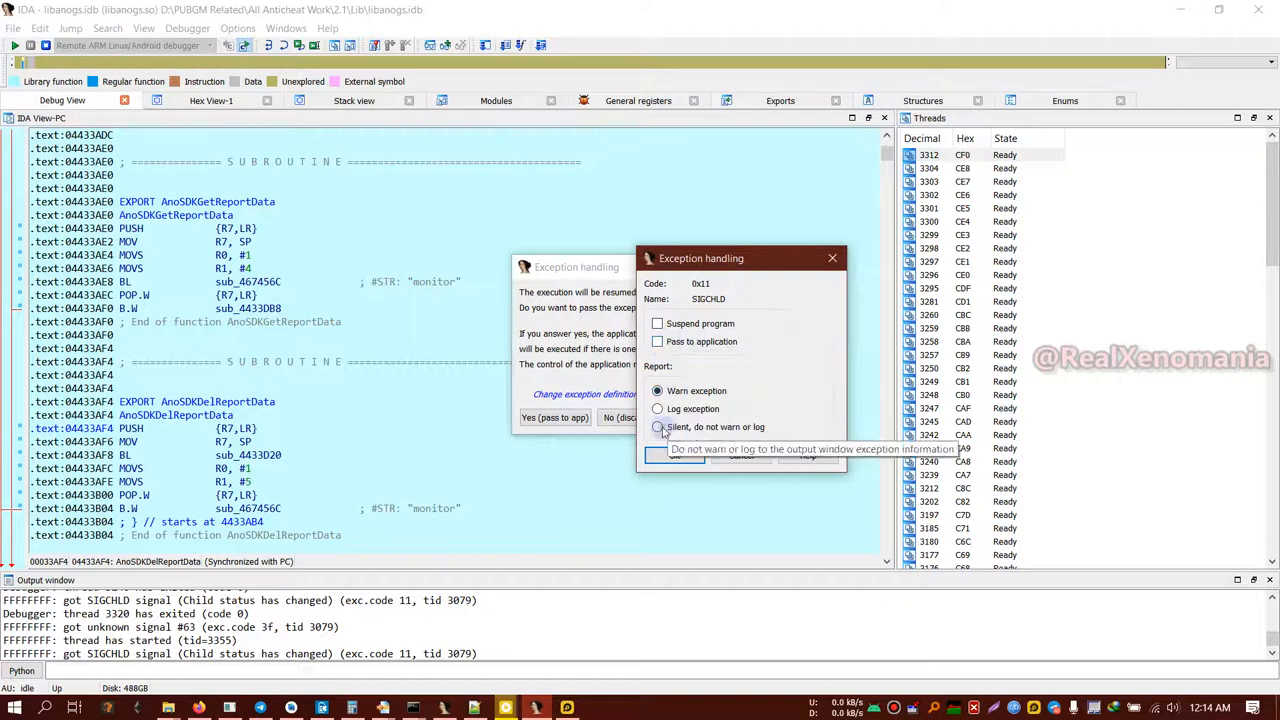
click(657, 427)
click(674, 455)
click(630, 418)
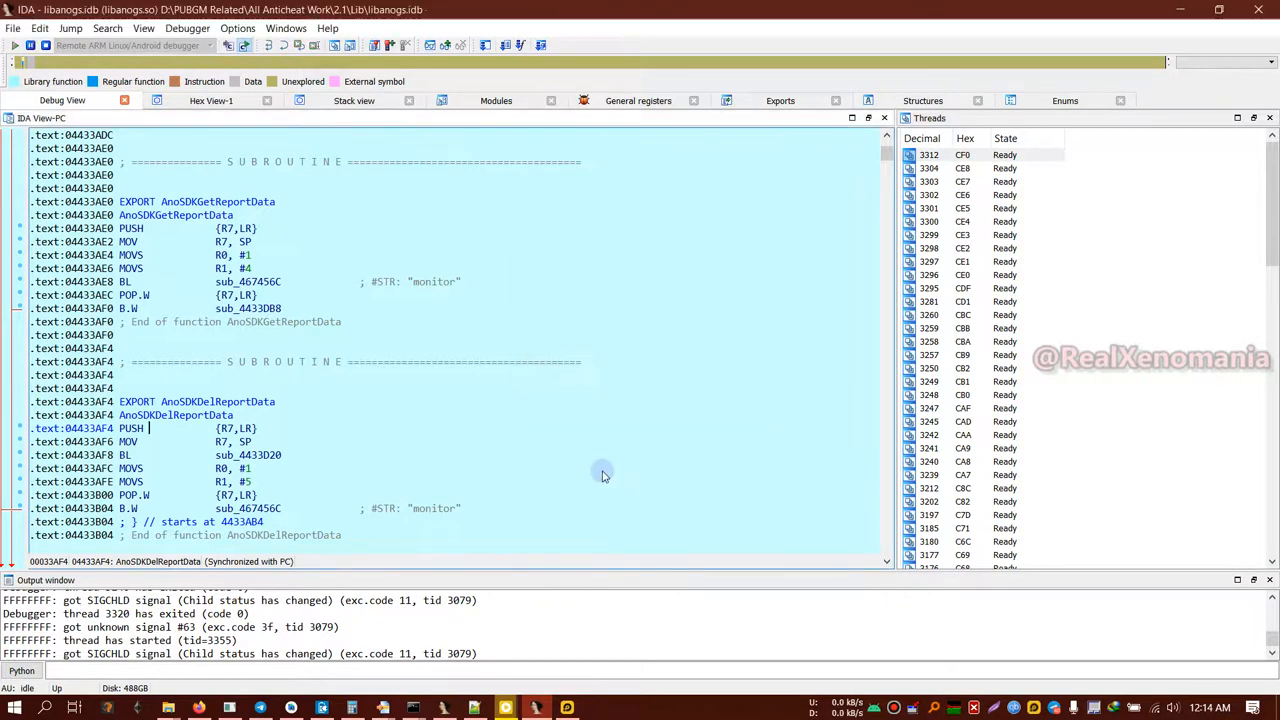
click(568, 708)
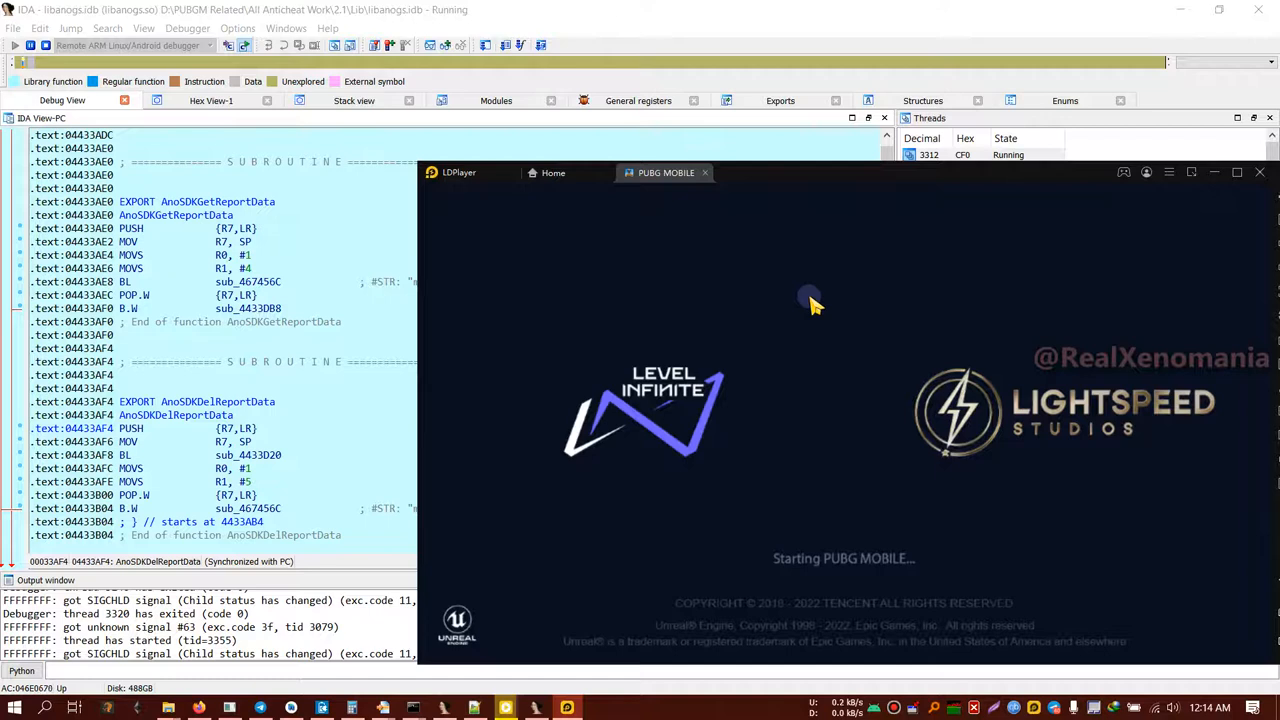
Step: Move LDPlayer aside, bring IDA forward and jump to the top of the thread list
mouse_move(800, 174)
mouse_down()
mouse_move(560, 167)
mouse_move(720, 49)
mouse_up()
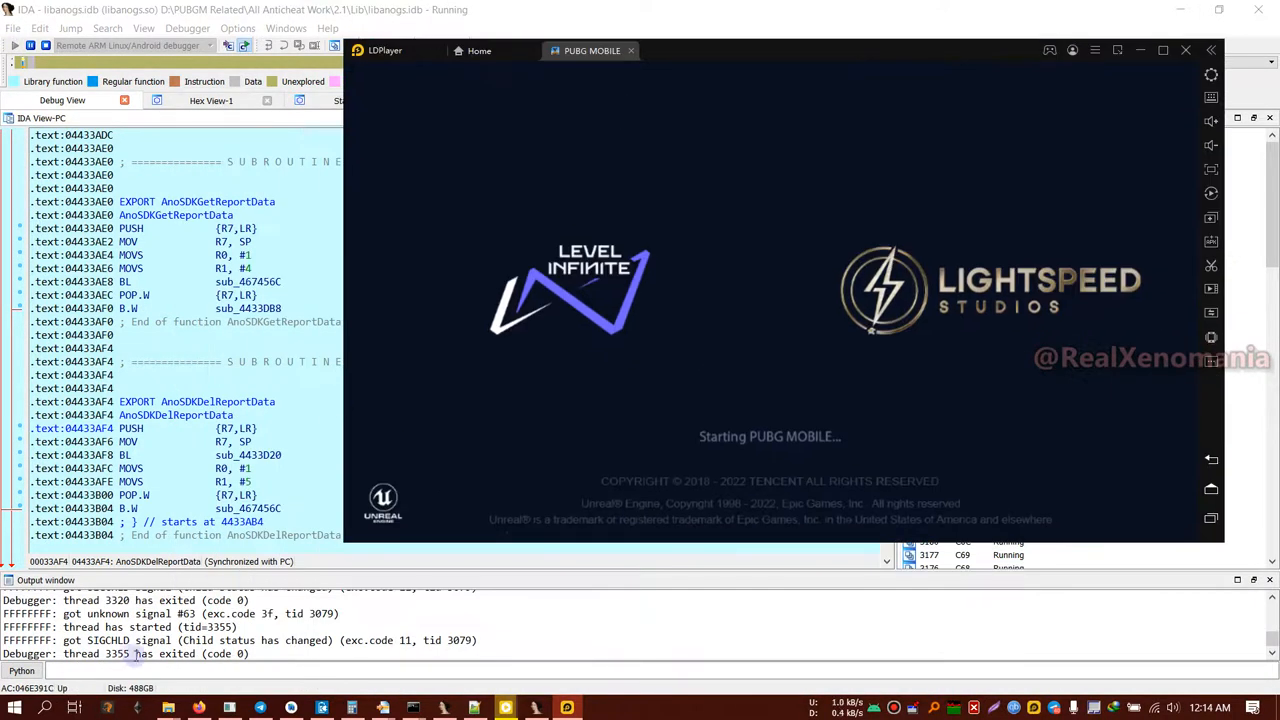
click(128, 655)
drag(105, 640, 172, 640)
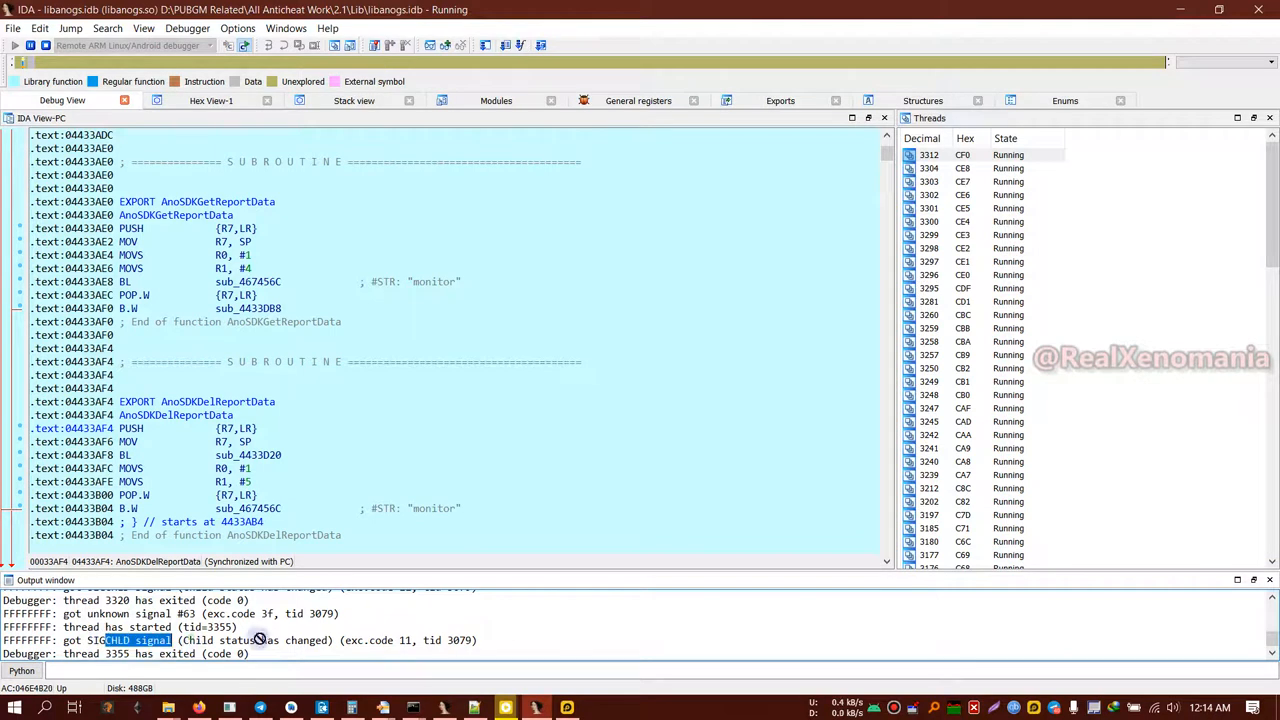
drag(1268, 212, 1266, 426)
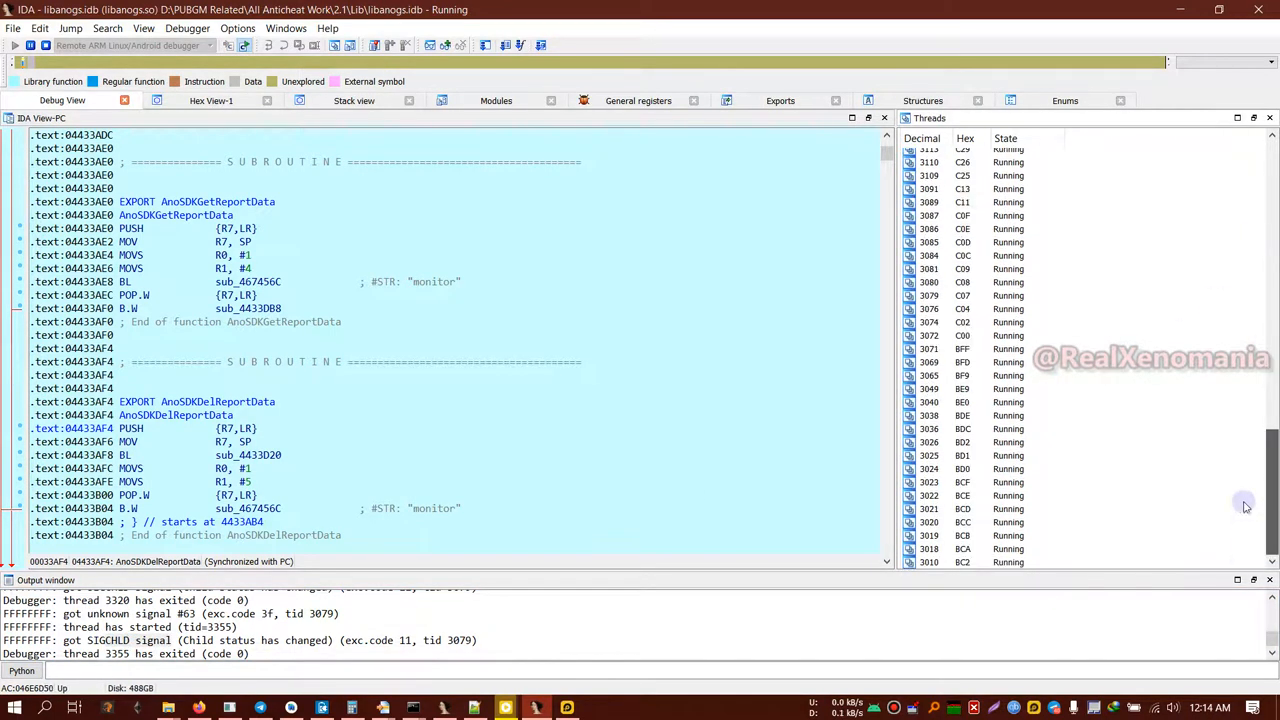
key(Home)
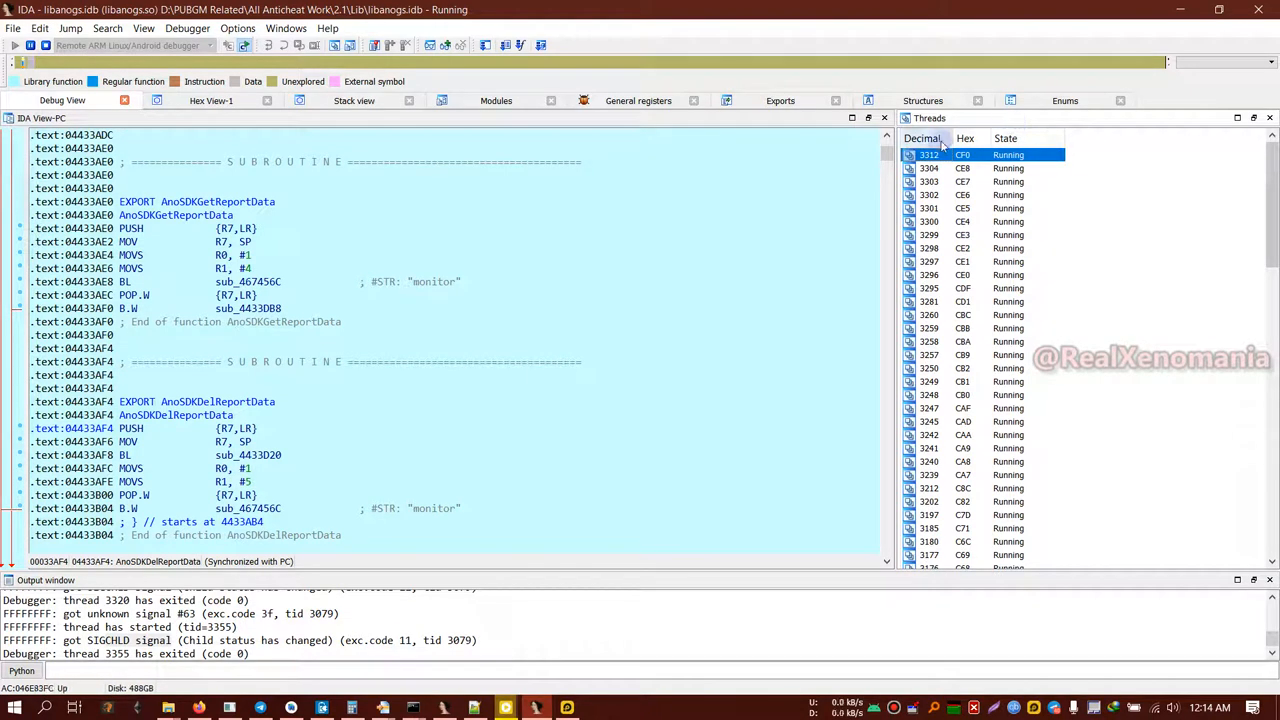
Step: Widen the Decimal column in the Threads window and dismiss its context menu
mouse_move(950, 138)
mouse_down()
mouse_move(969, 138)
mouse_move(608, 190)
mouse_up()
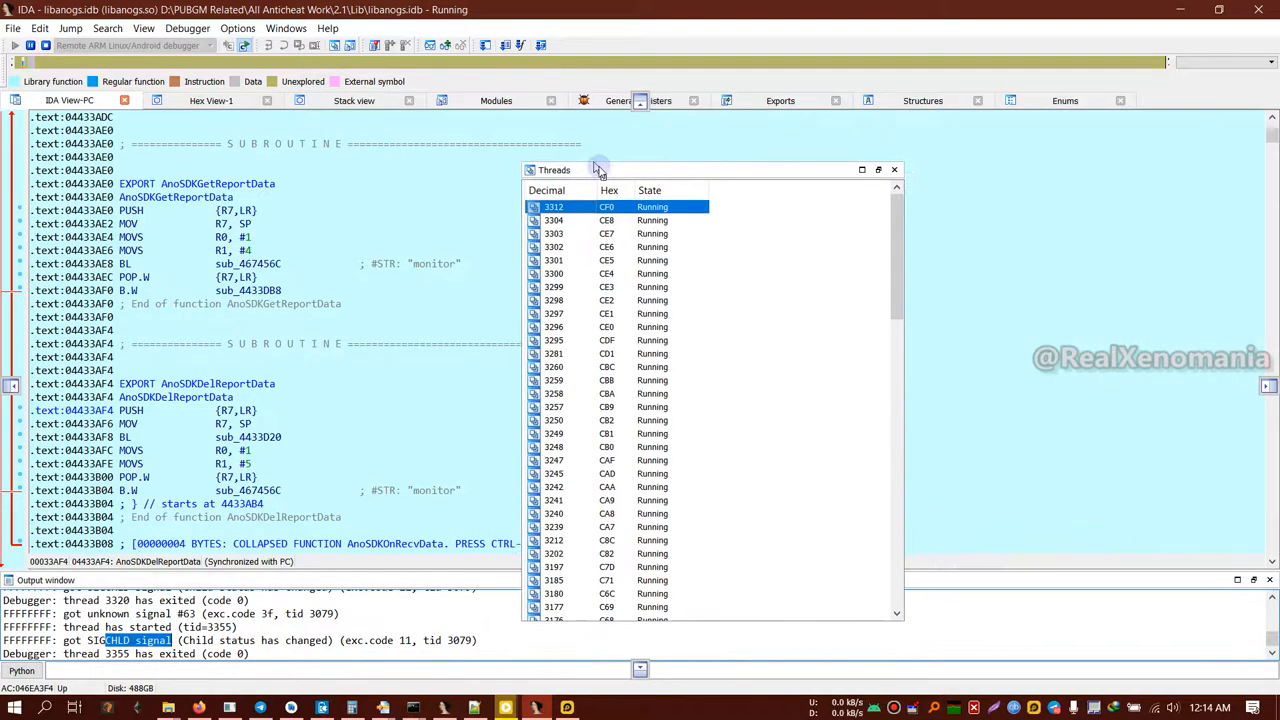
right_click(742, 207)
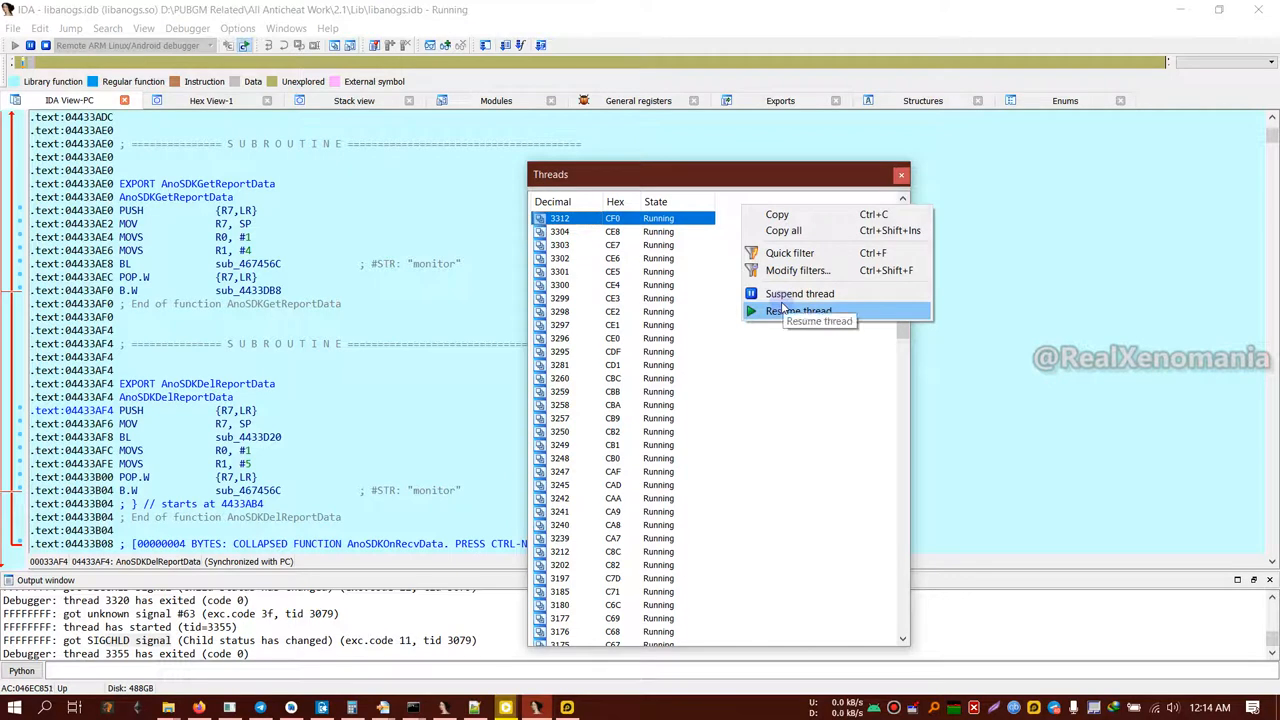
click(670, 318)
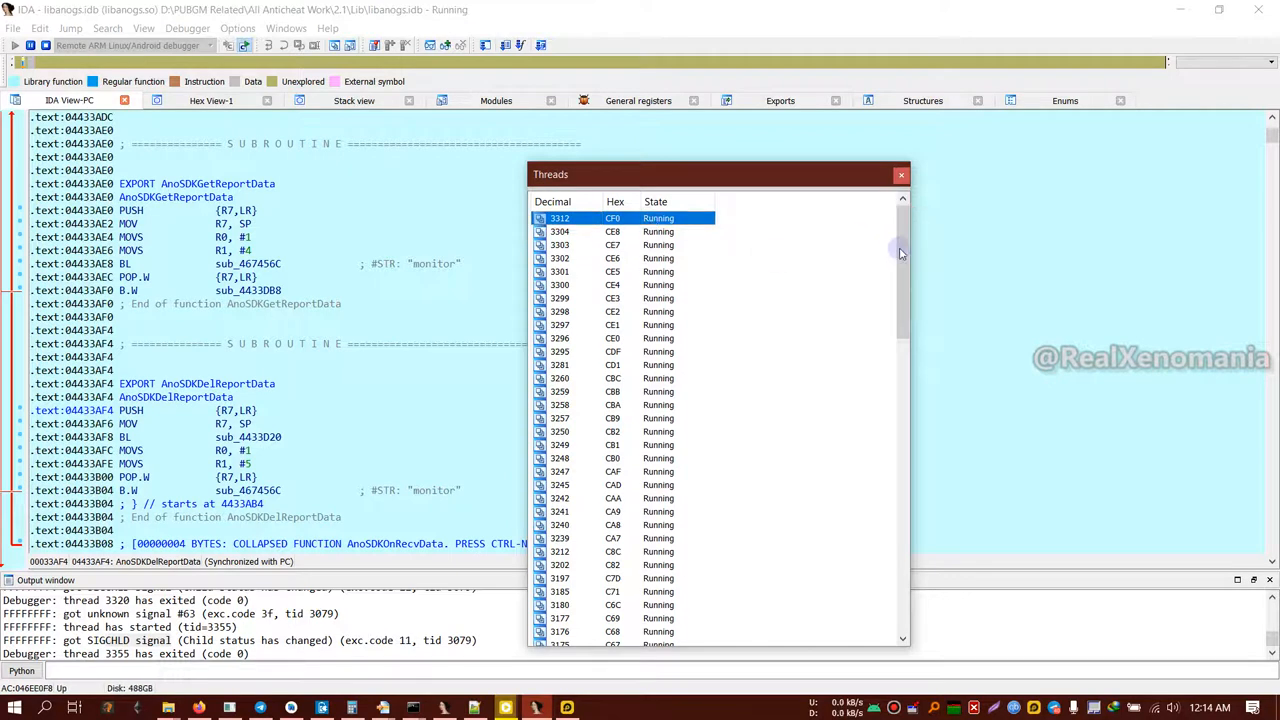
scroll(890, 400, down, 1)
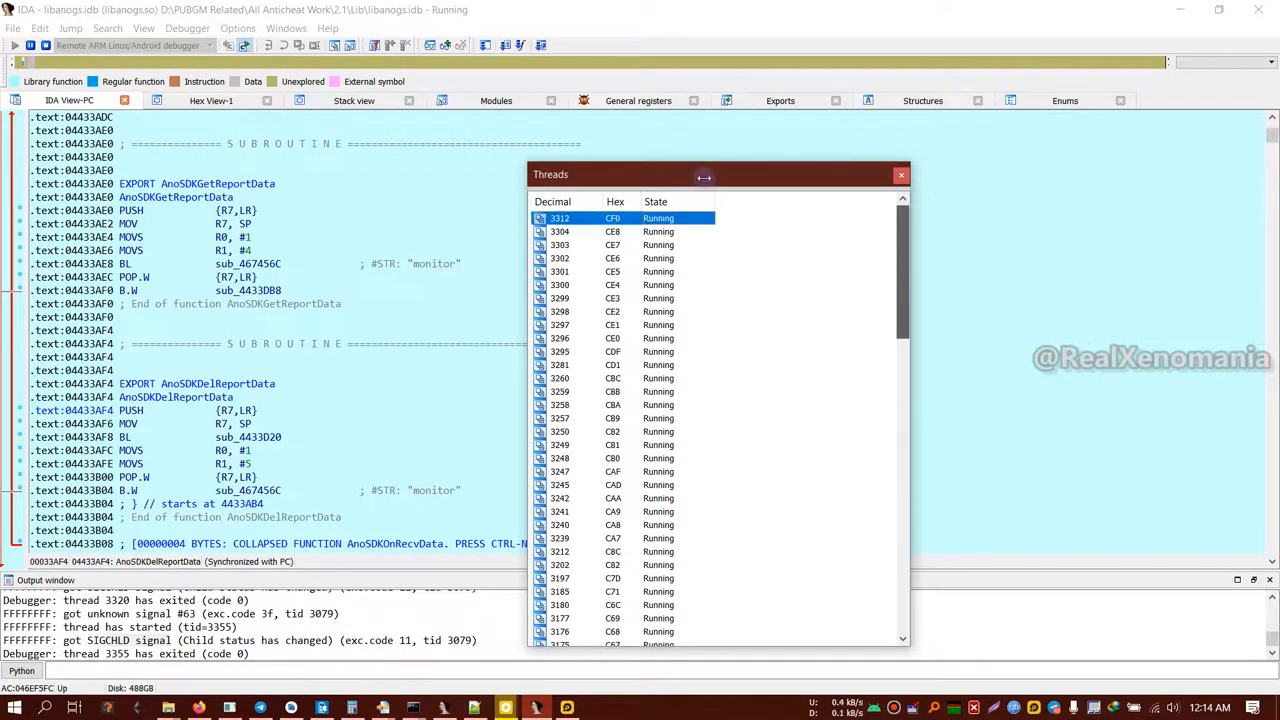
Step: Dock the Threads window as a main tab and switch back to IDA View-PC
drag(743, 187, 913, 192)
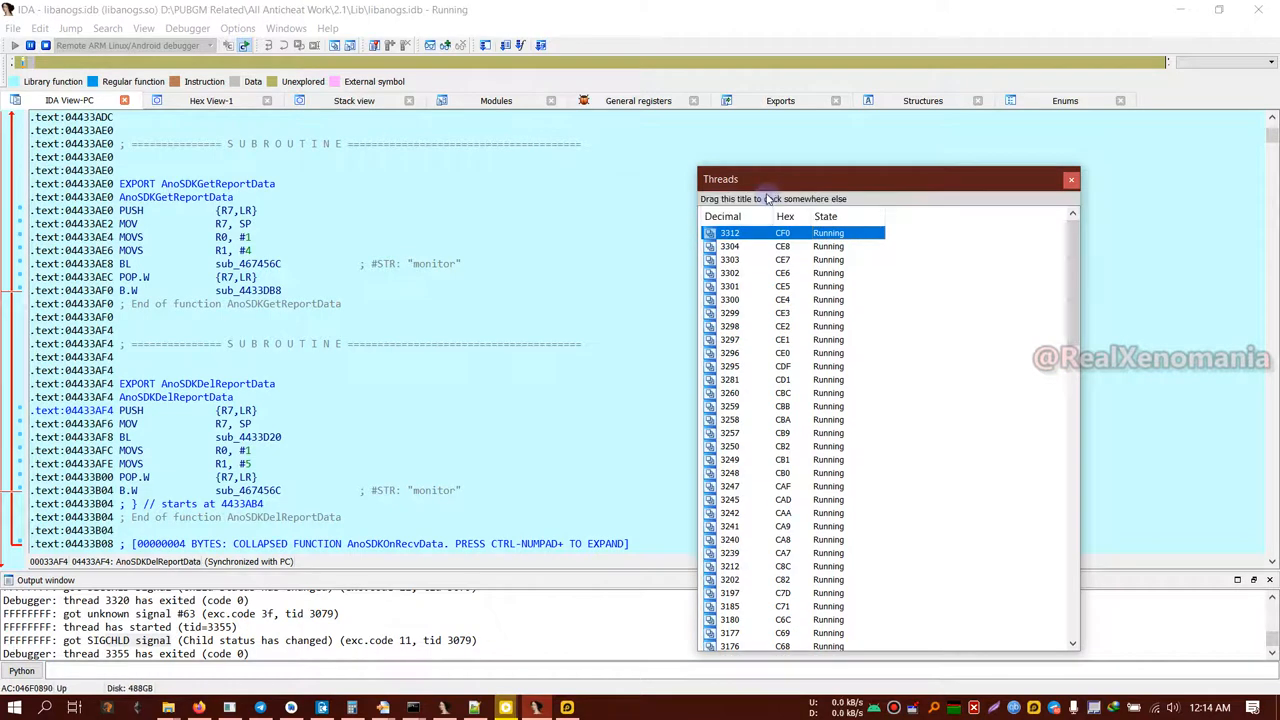
drag(770, 200, 1100, 100)
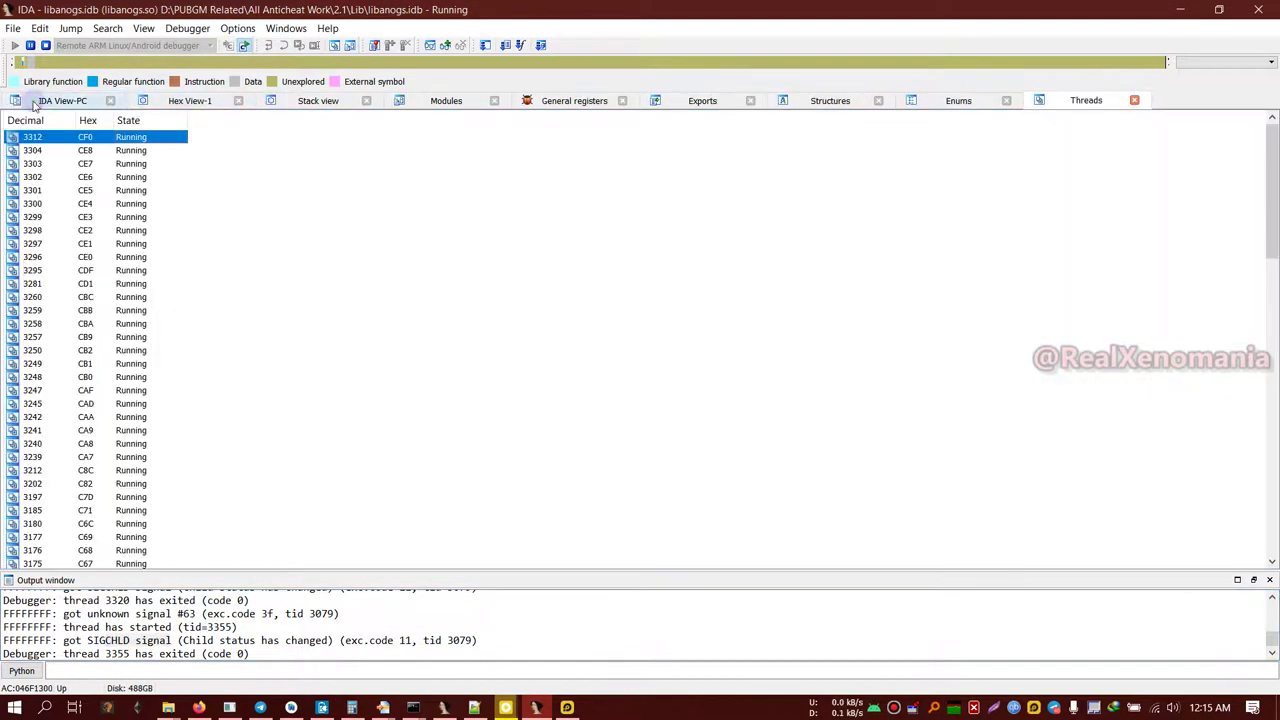
click(33, 101)
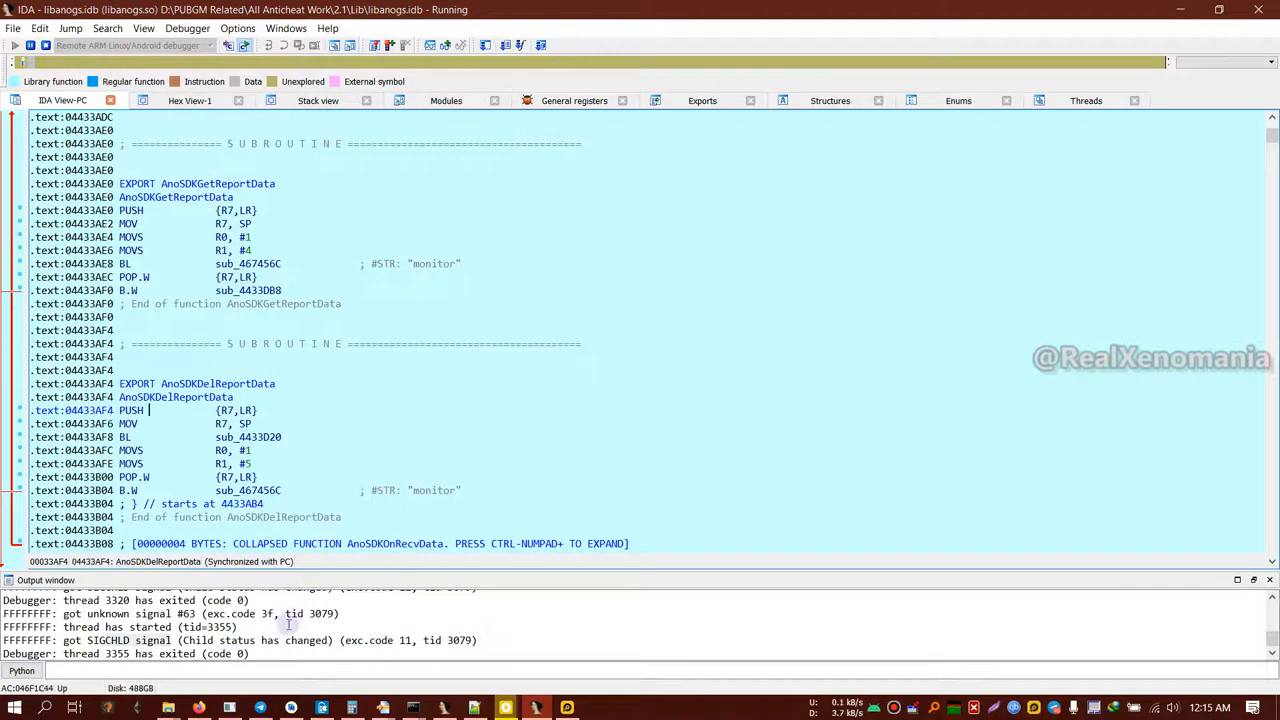
Step: Check the game starting in LDPlayer, return to IDA on AnoSDKGetReportData and show the Stack view
double_click(222, 641)
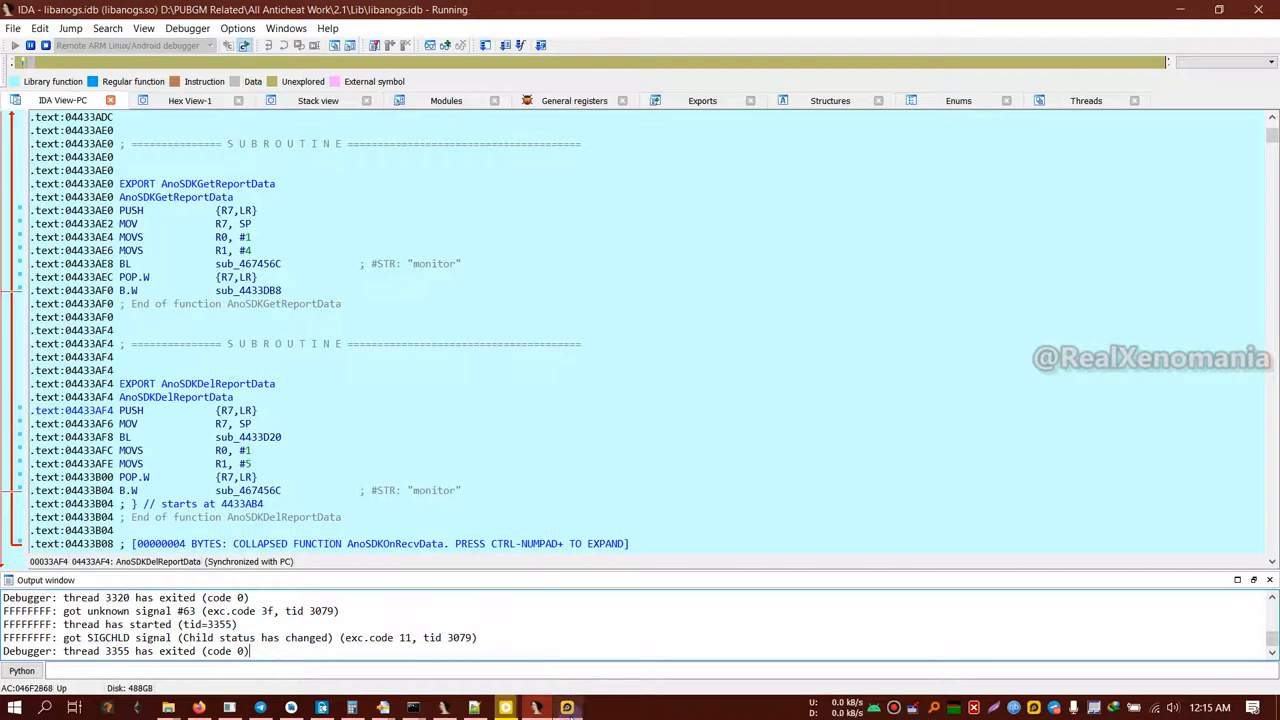
click(567, 707)
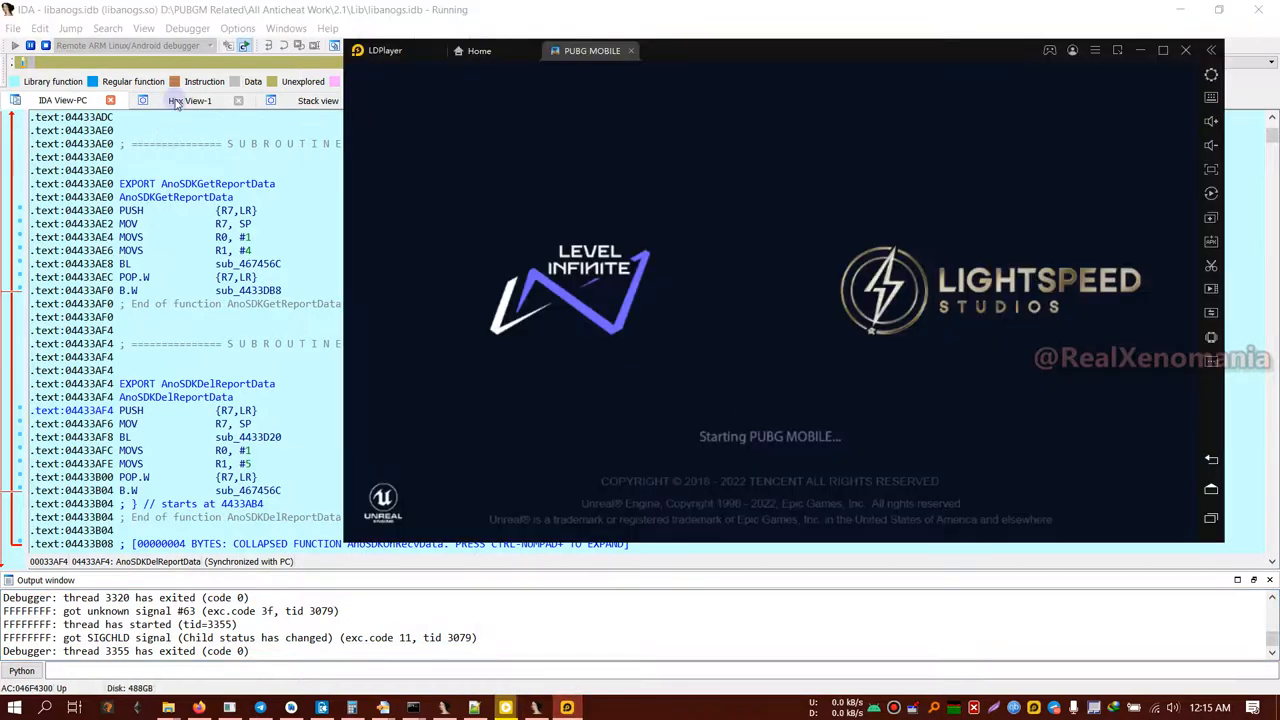
click(186, 196)
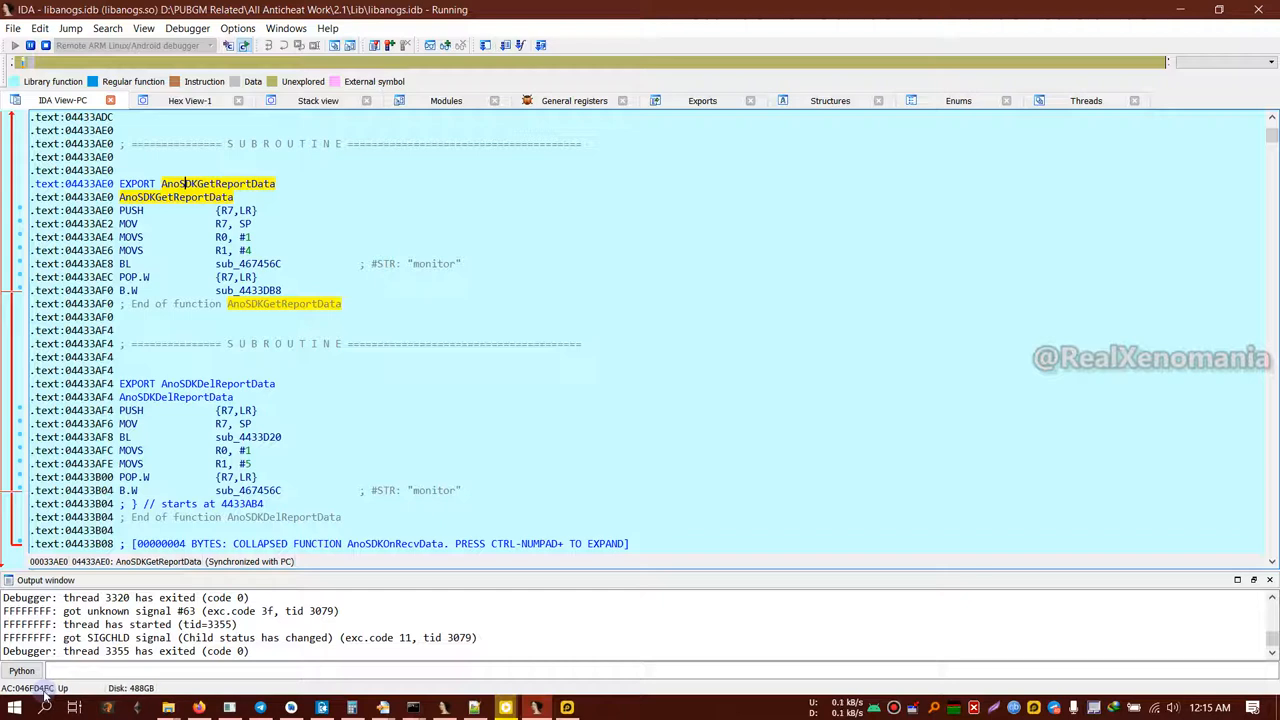
click(318, 102)
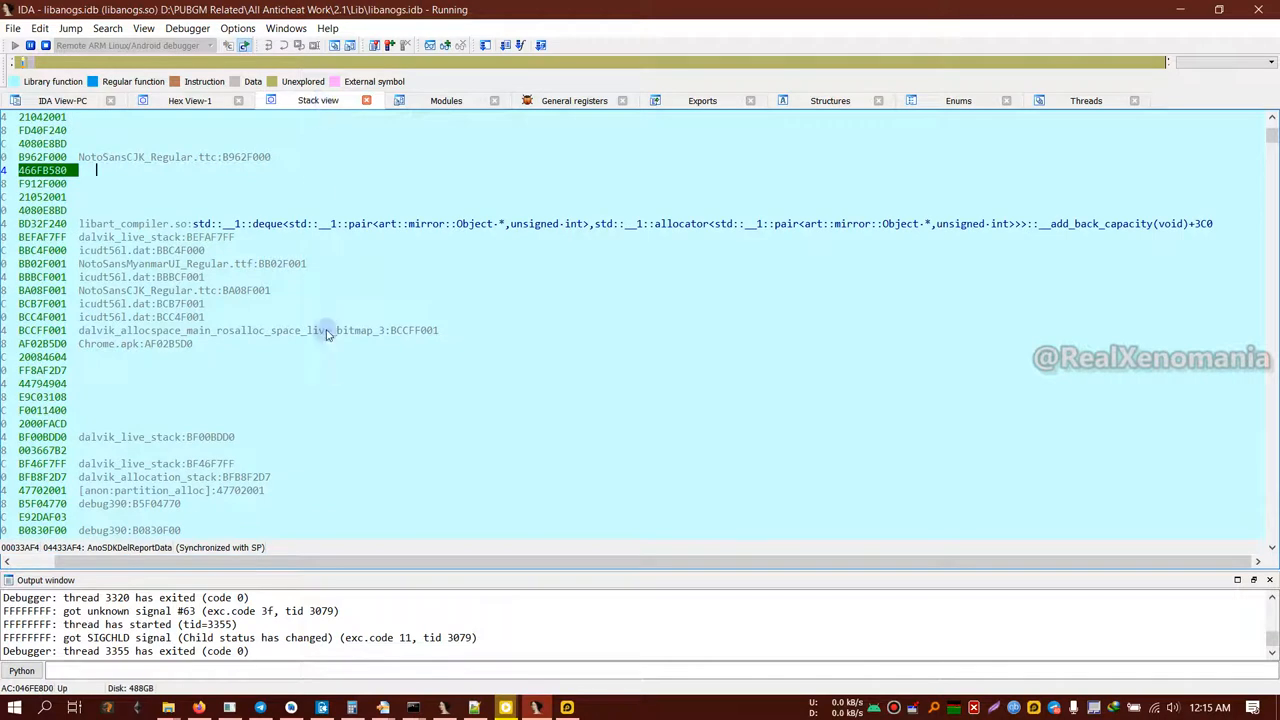
drag(171, 563, 83, 565)
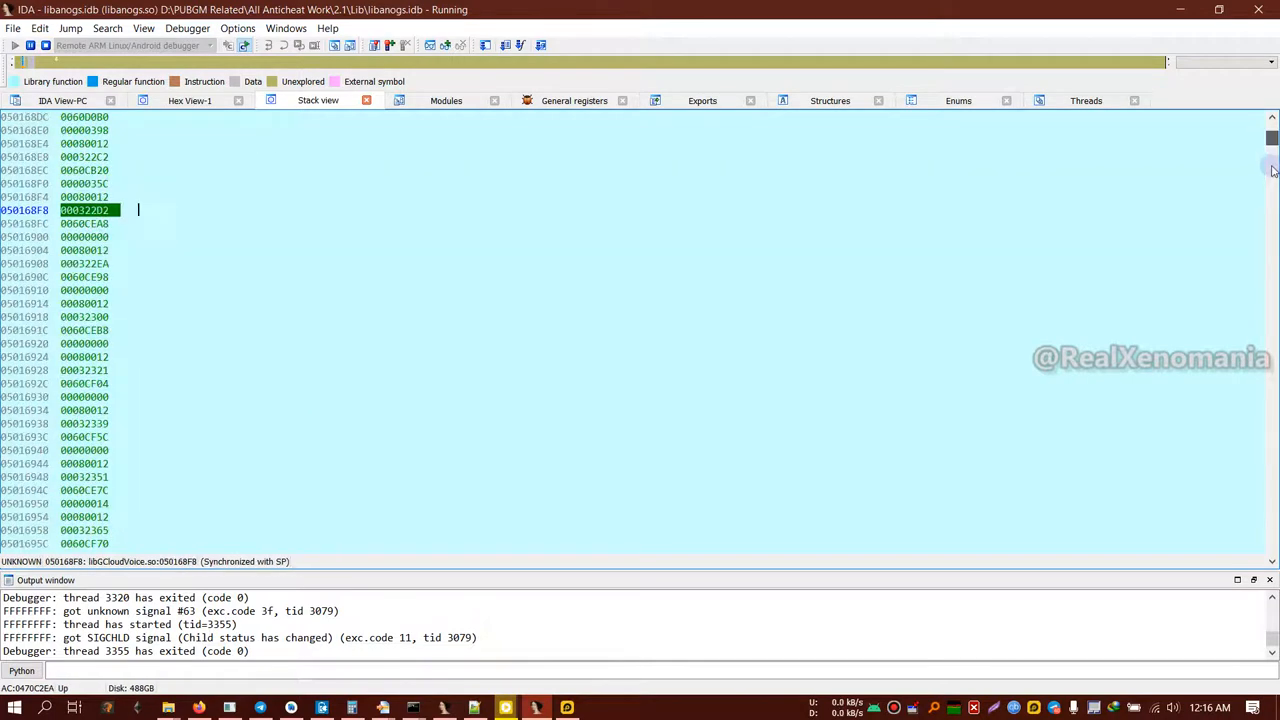
drag(1273, 170, 1271, 324)
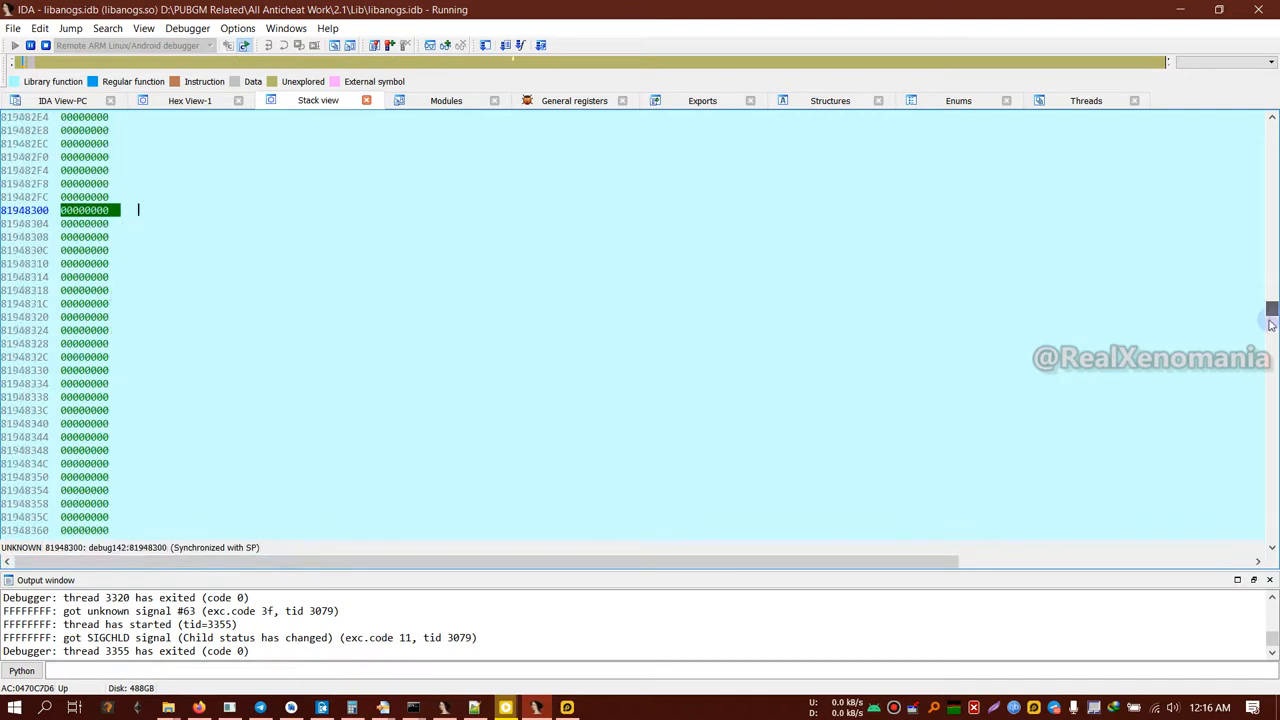
drag(1271, 324, 1273, 407)
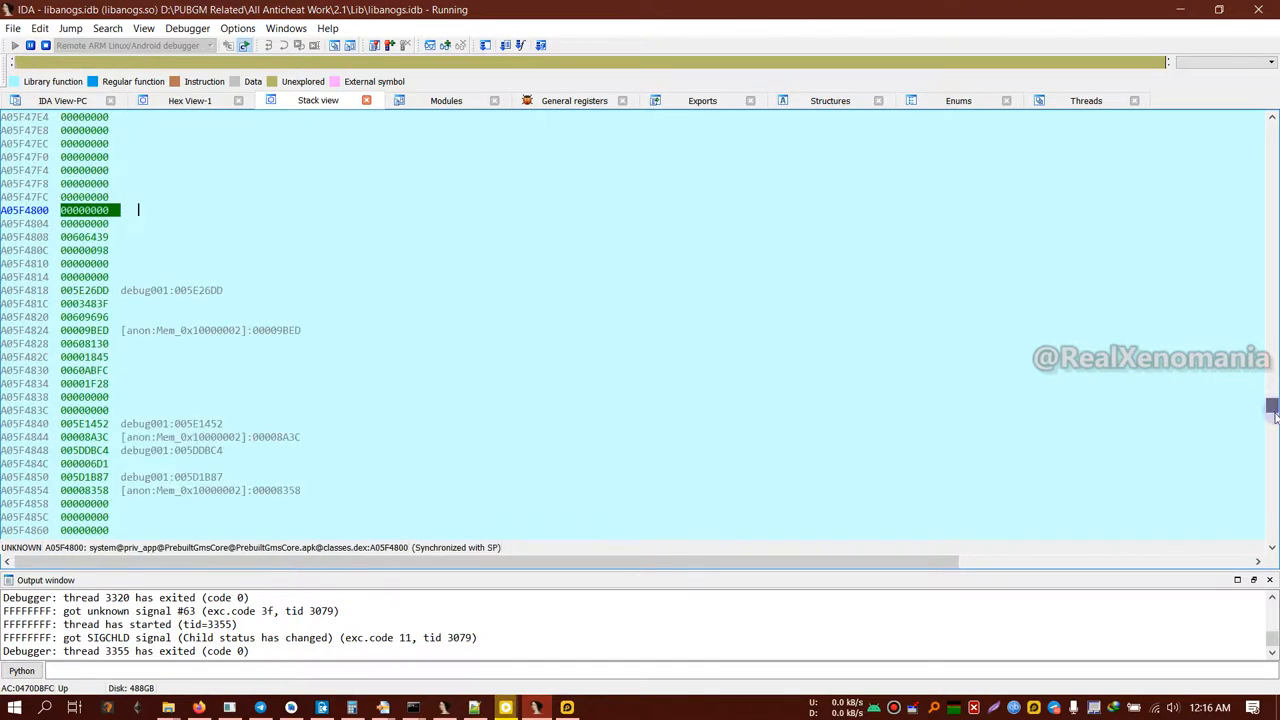
drag(1273, 416, 1273, 527)
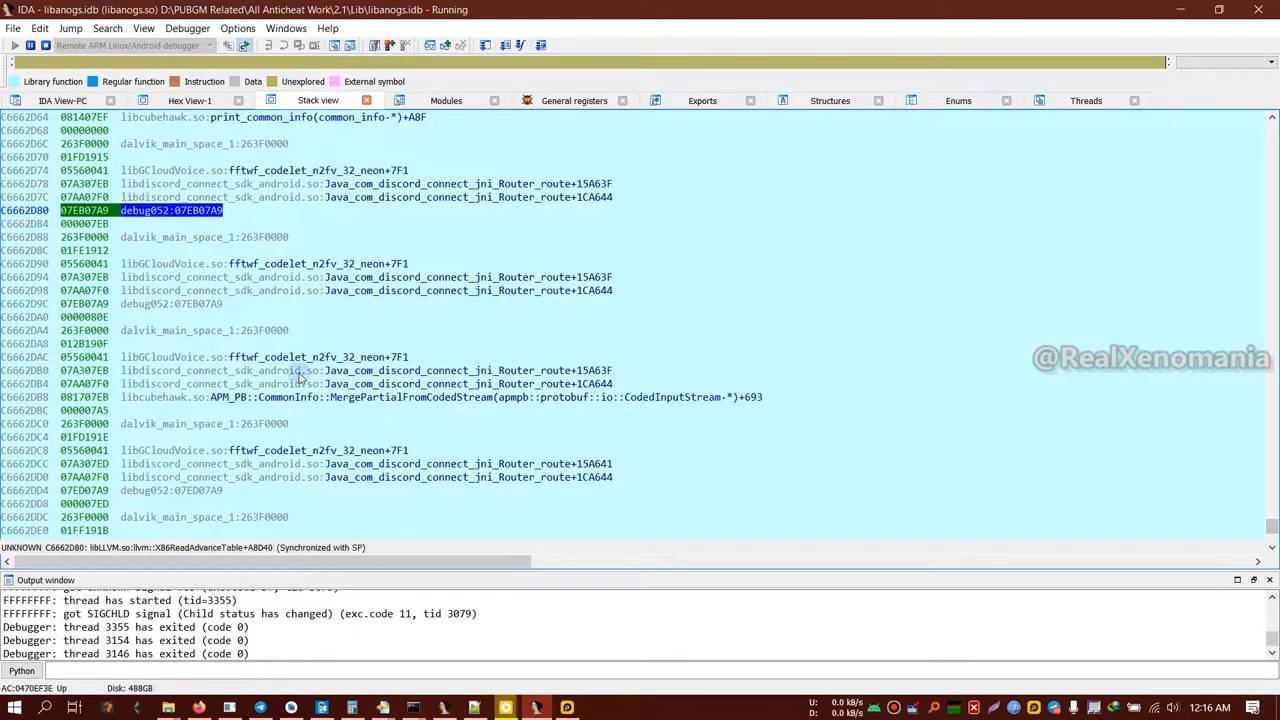
scroll(300, 376, up, 2)
scroll(300, 376, up, 3)
scroll(300, 376, up, 3)
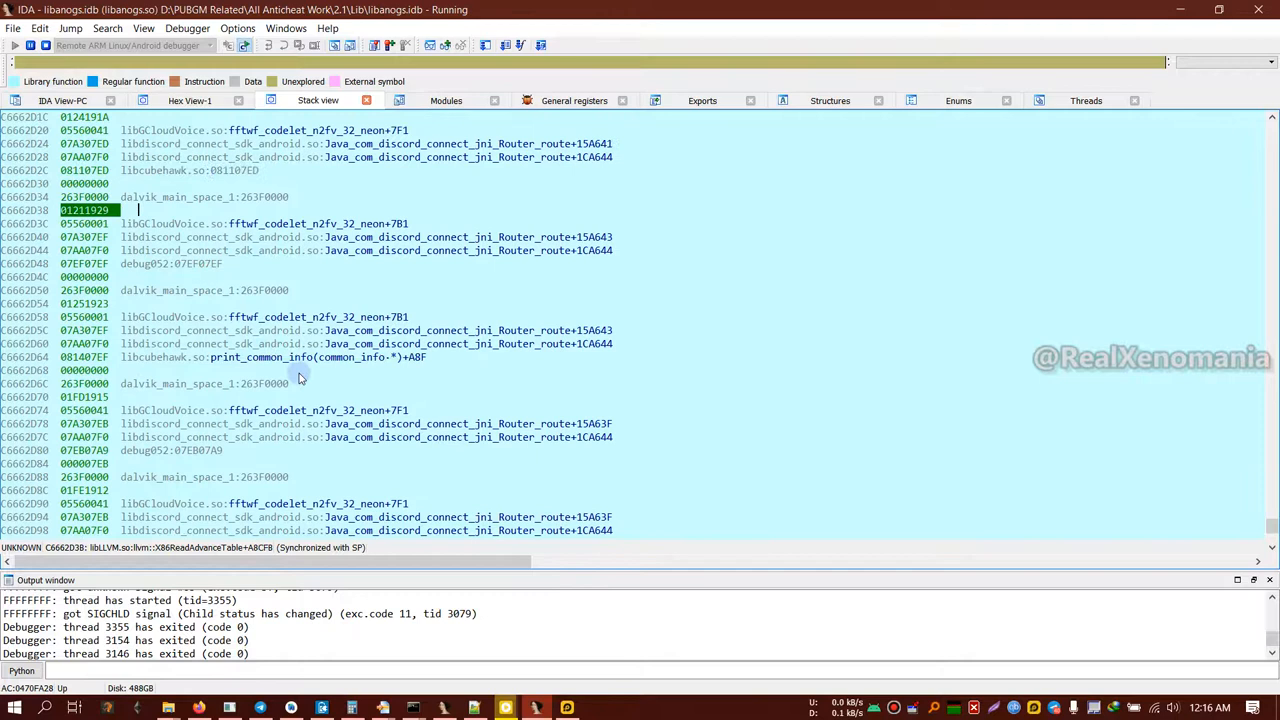
scroll(300, 377, up, 3)
scroll(300, 378, up, 2)
scroll(300, 377, up, 3)
scroll(300, 377, up, 3)
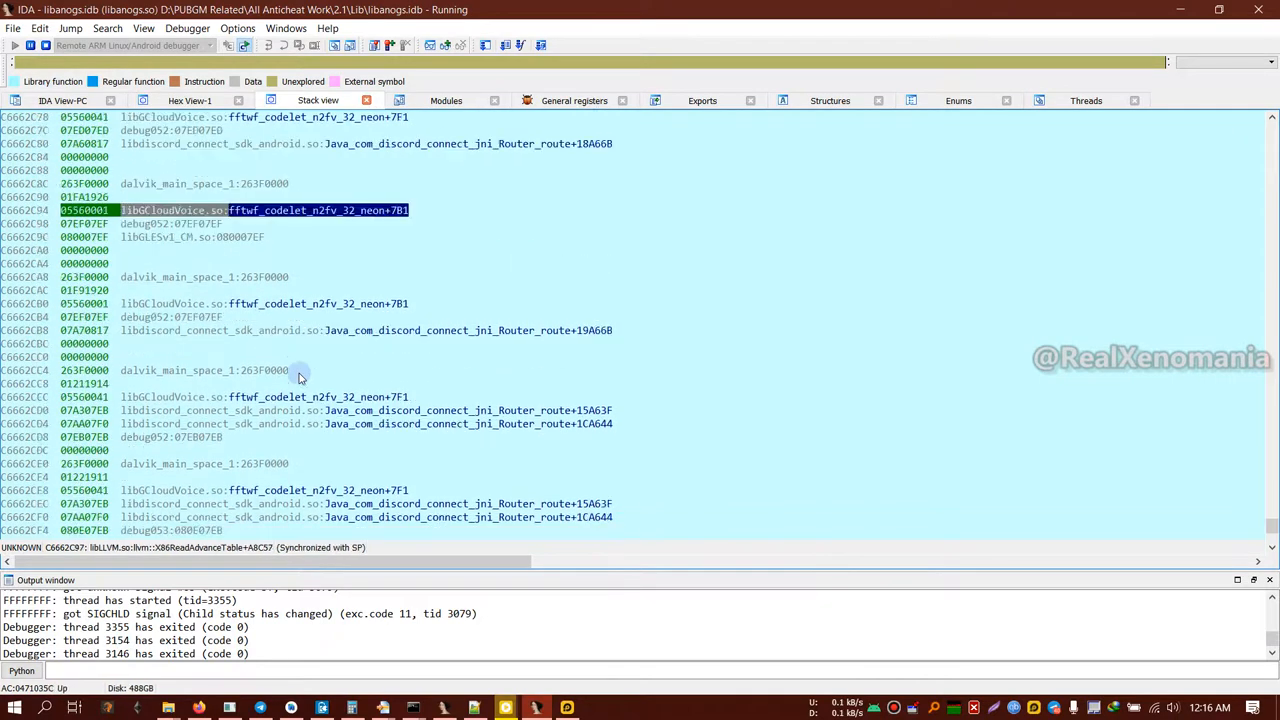
scroll(300, 377, up, 2)
scroll(300, 377, up, 2)
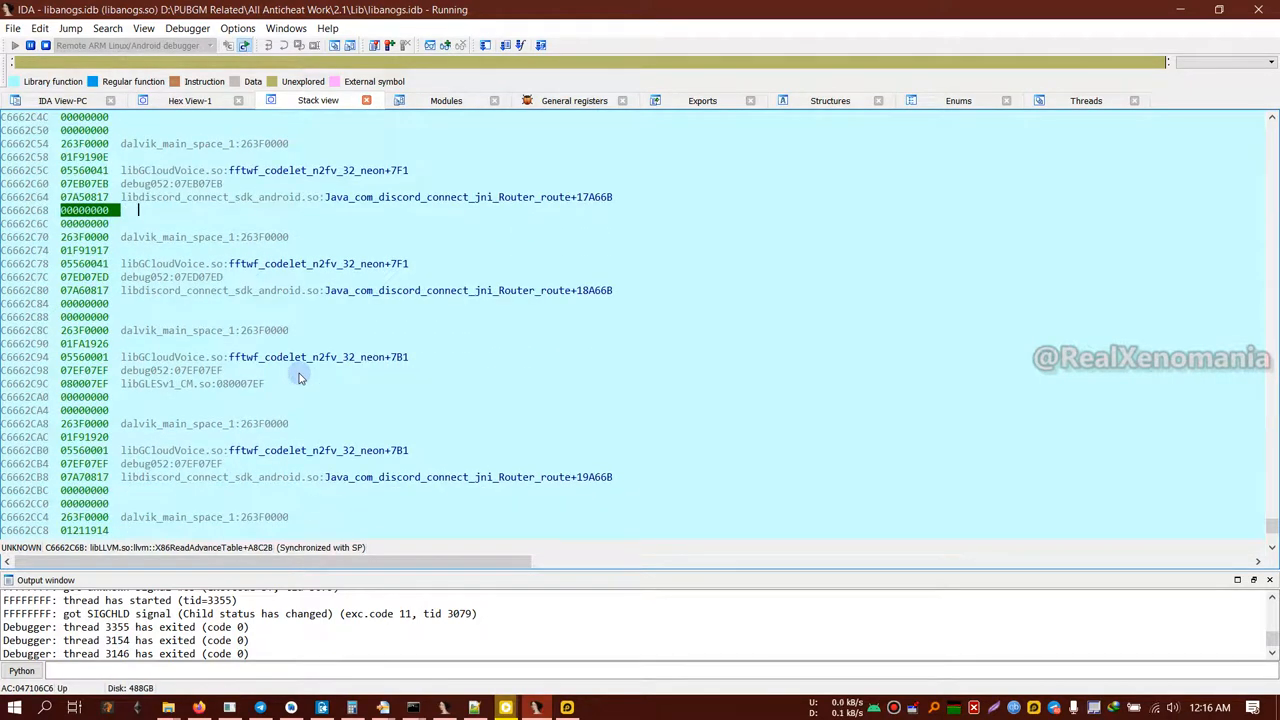
scroll(502, 269, up, 10)
click(623, 237)
right_click(623, 240)
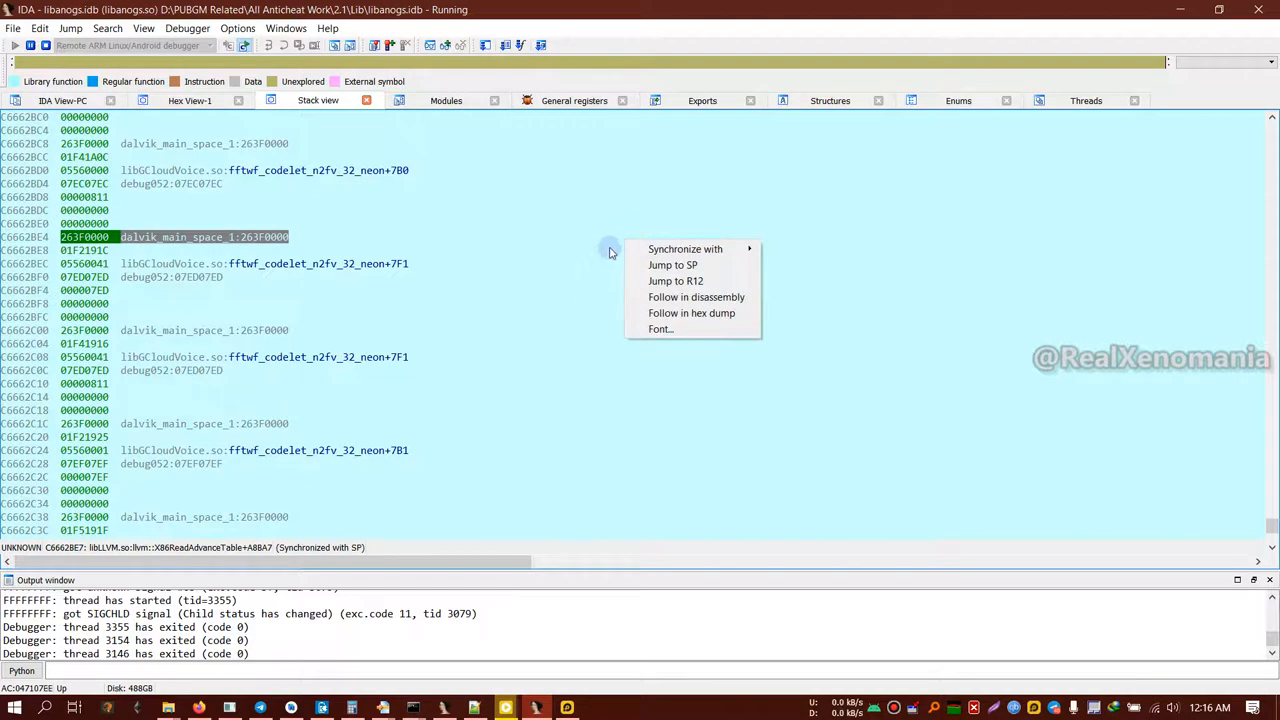
click(547, 266)
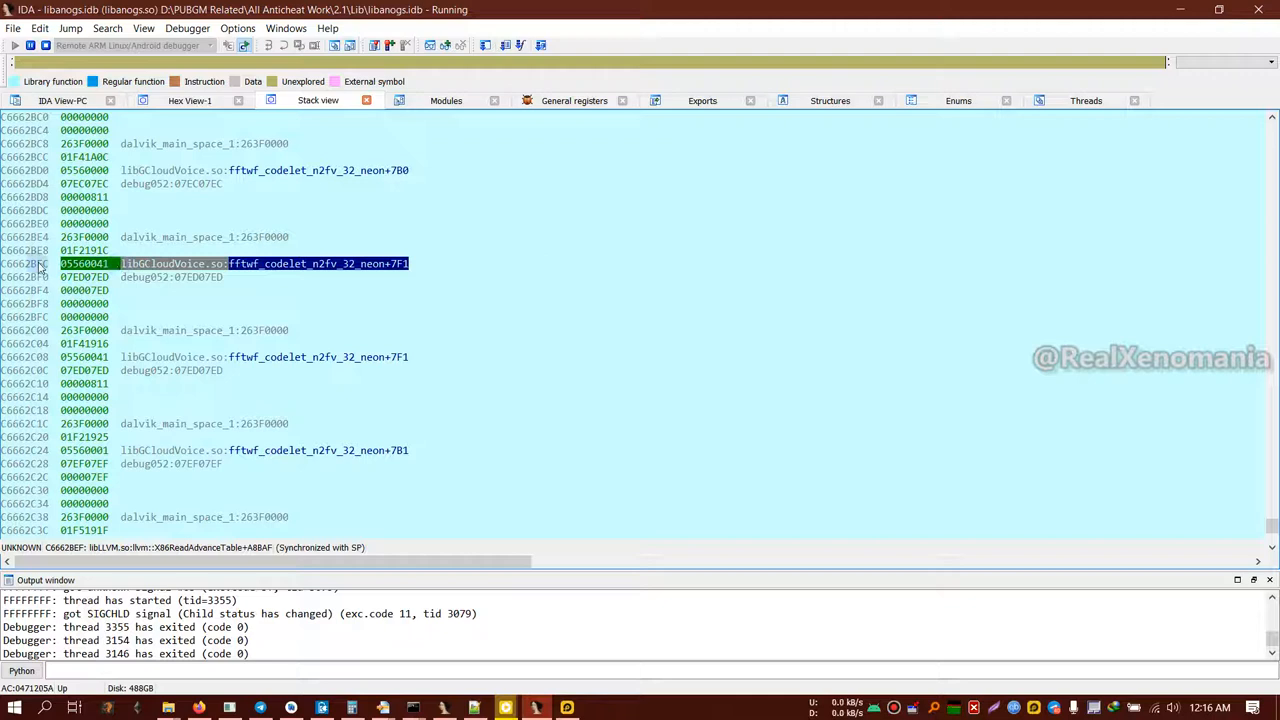
drag(48, 267, 3, 265)
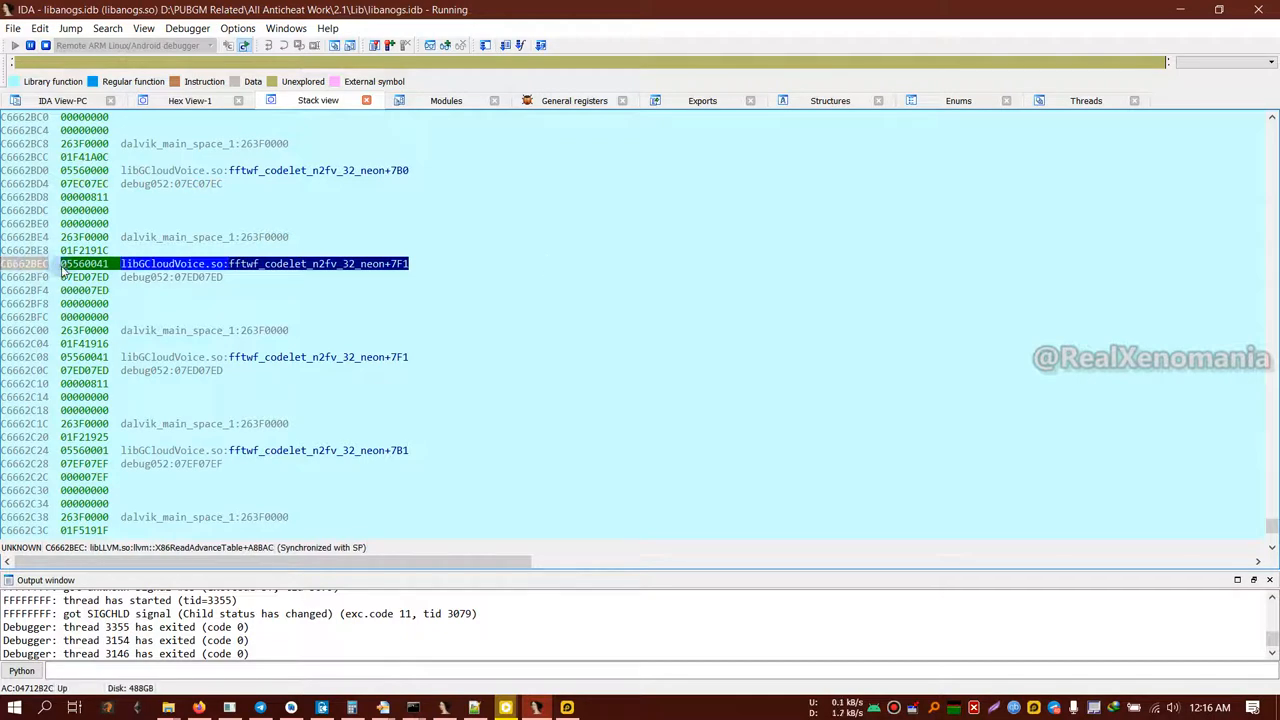
drag(62, 268, 224, 272)
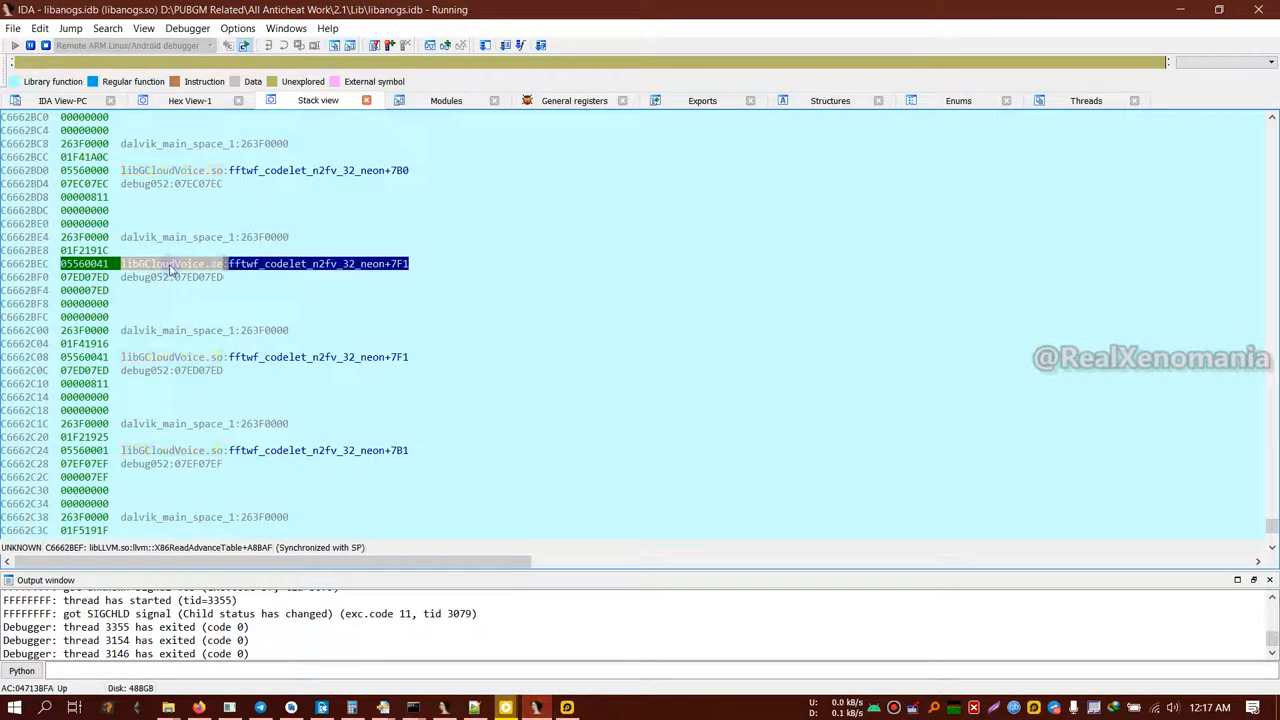
click(230, 265)
mouse_move(241, 268)
mouse_down()
mouse_move(401, 265)
mouse_move(390, 268)
mouse_up()
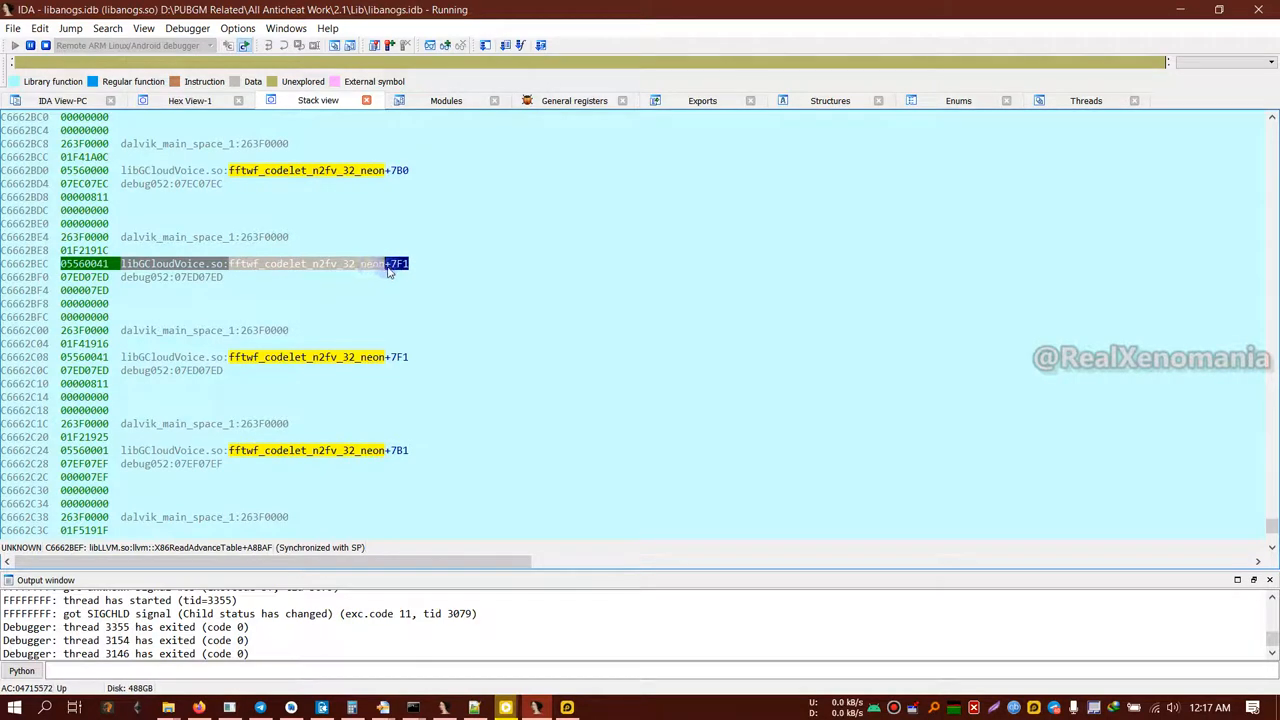
click(392, 270)
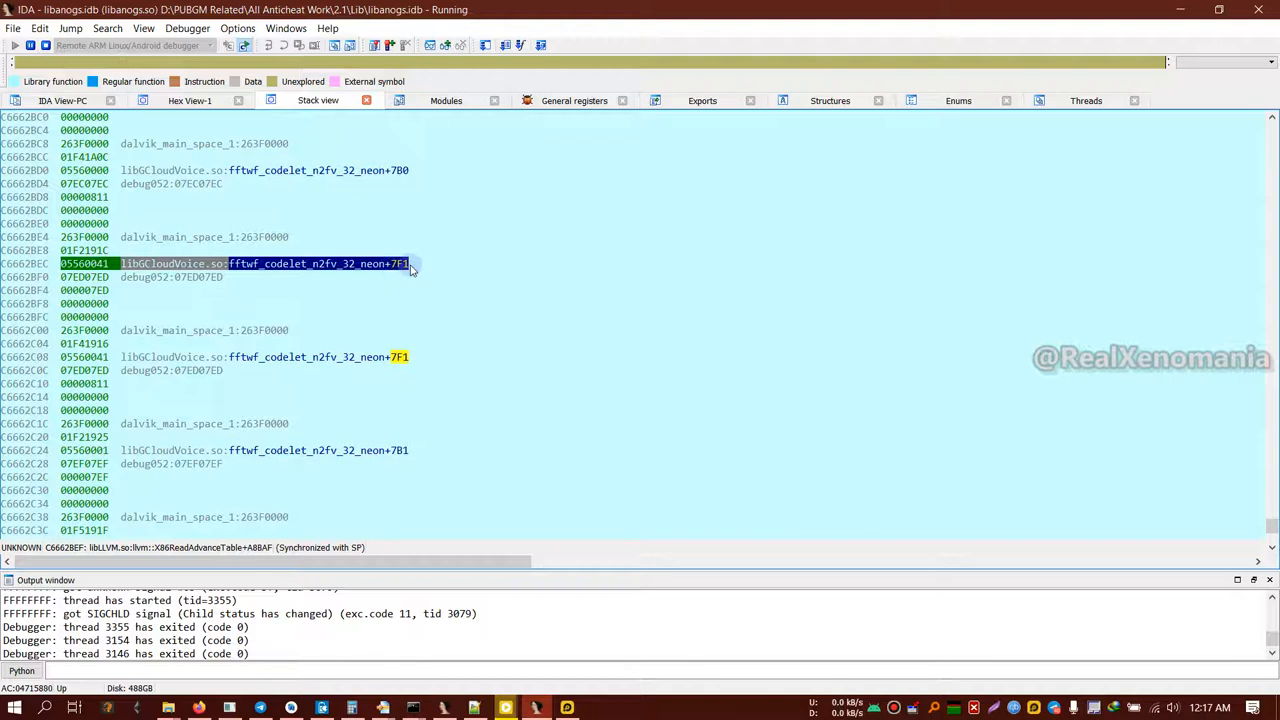
click(392, 270)
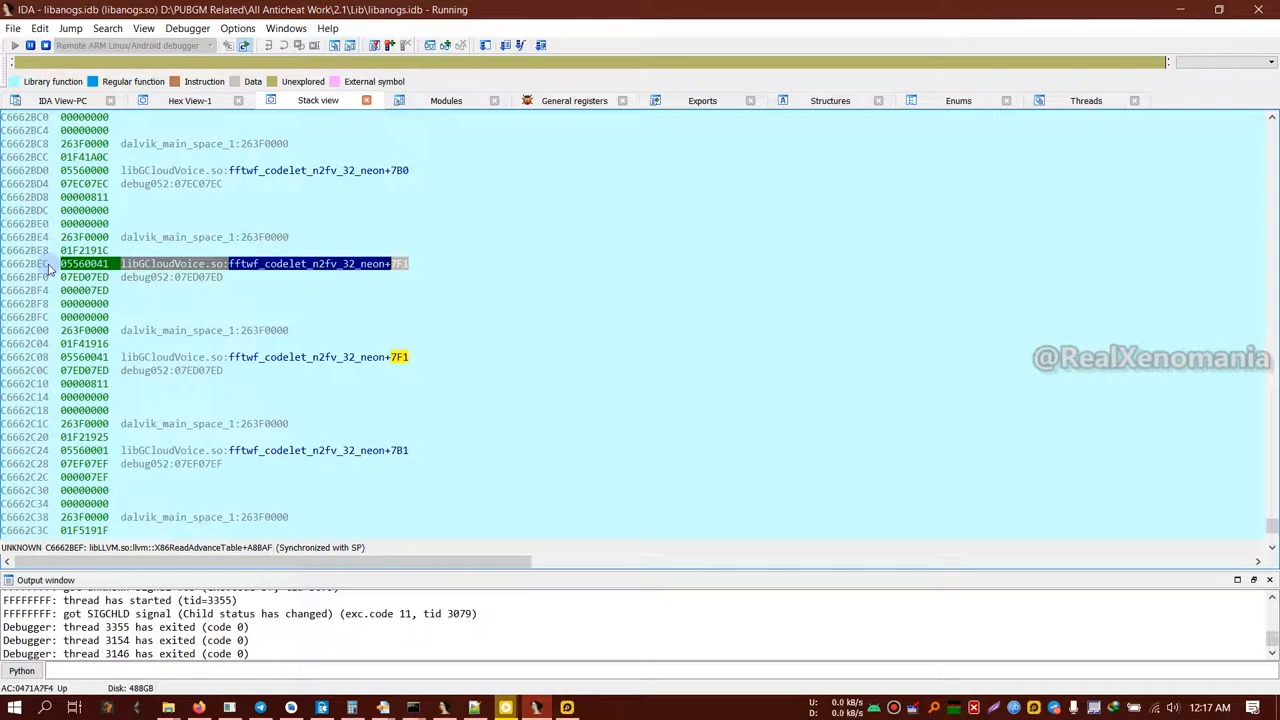
scroll(350, 375, up, 2)
scroll(350, 375, up, 2)
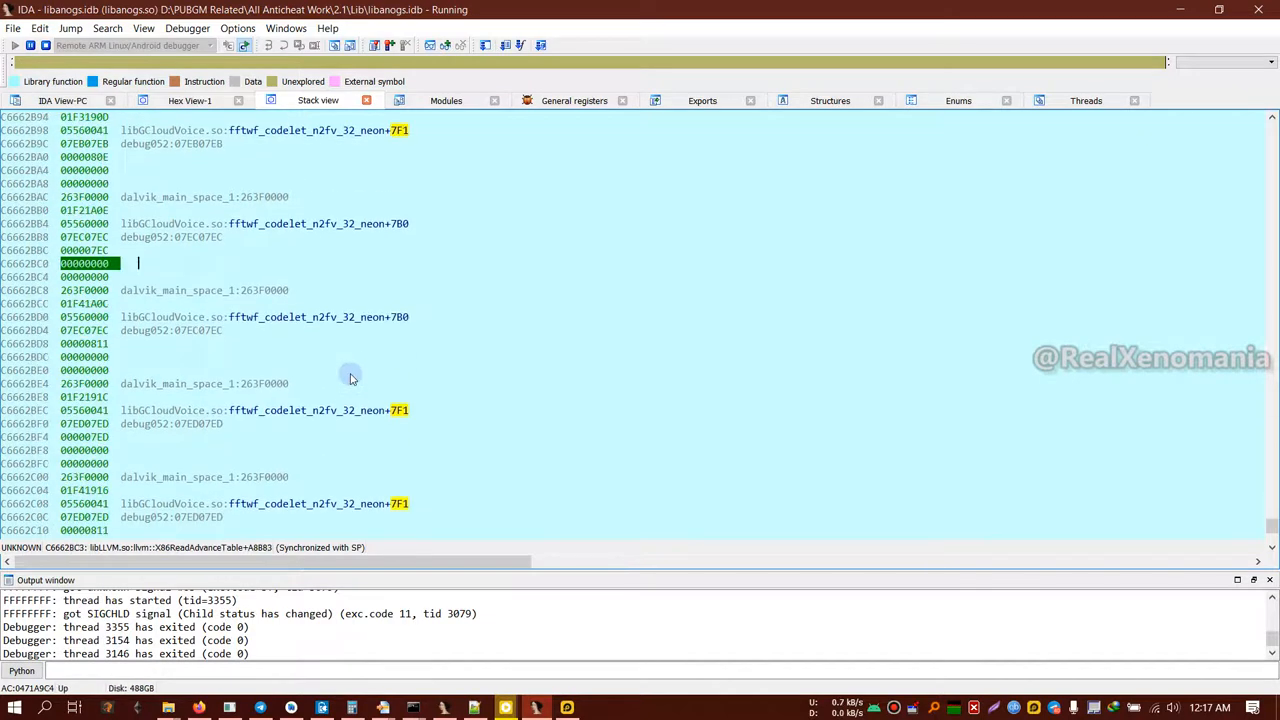
scroll(350, 378, up, 2)
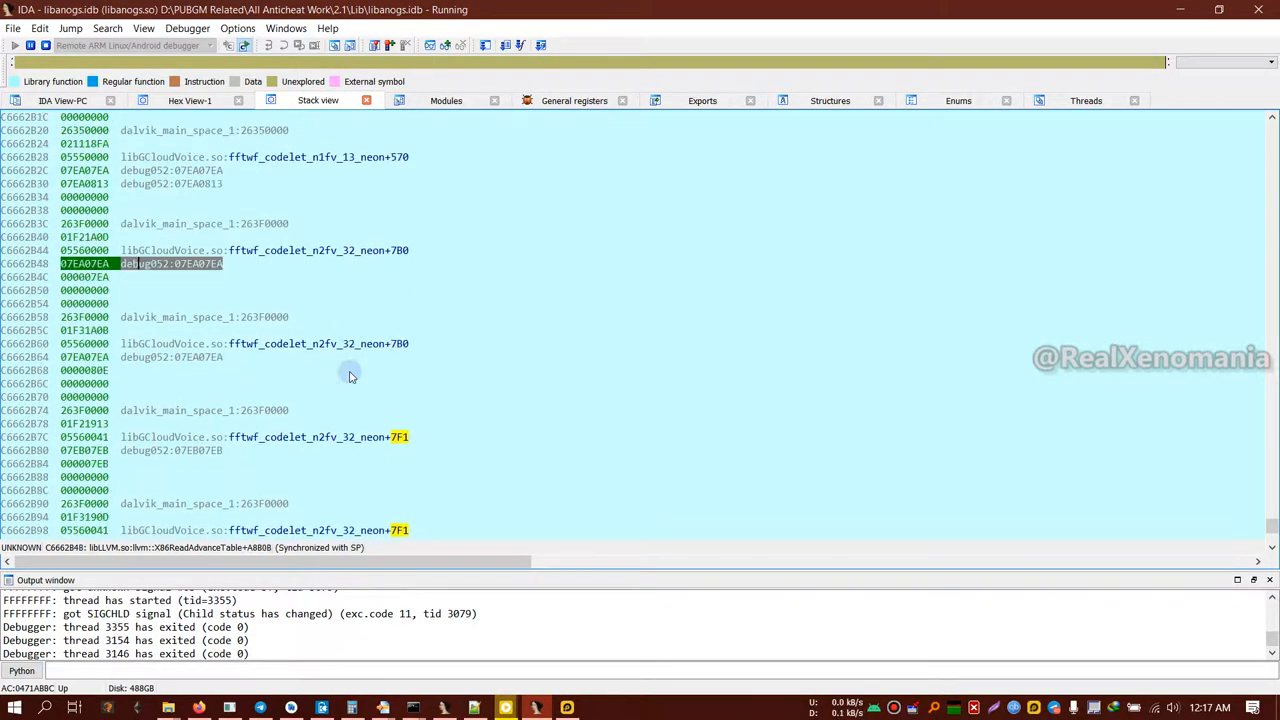
scroll(350, 375, up, 3)
scroll(350, 375, up, 2)
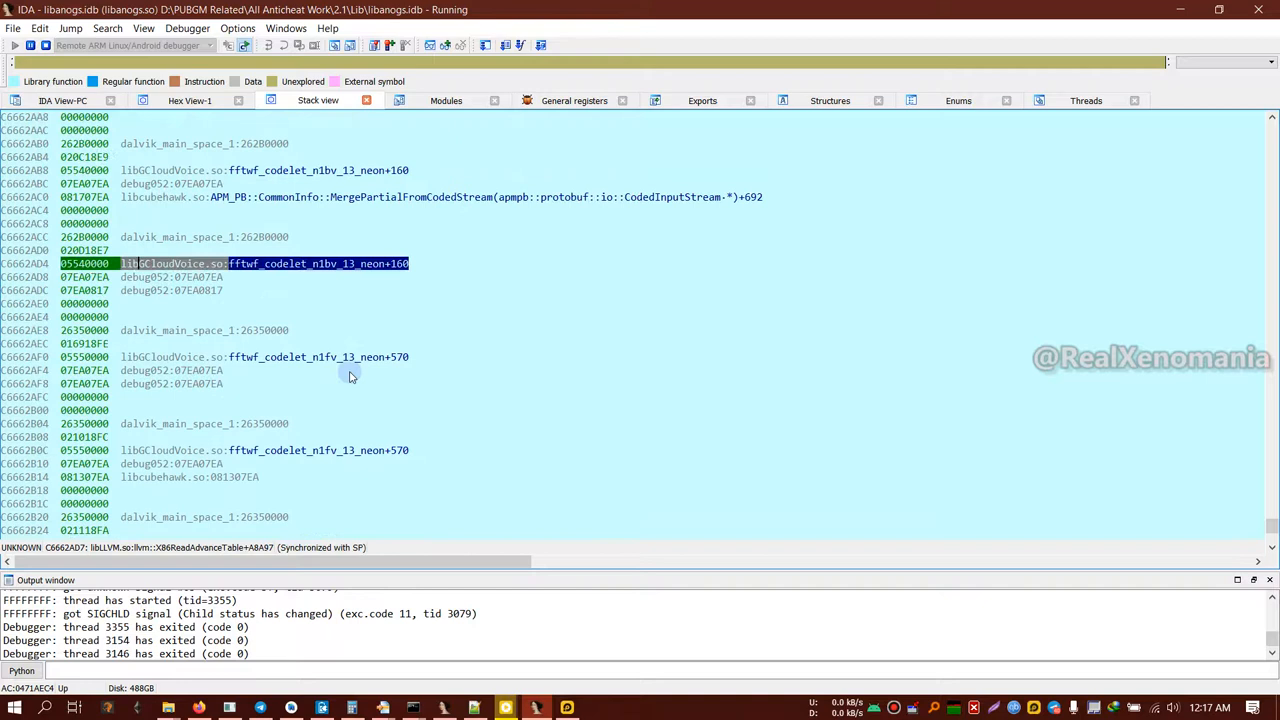
scroll(350, 376, up, 4)
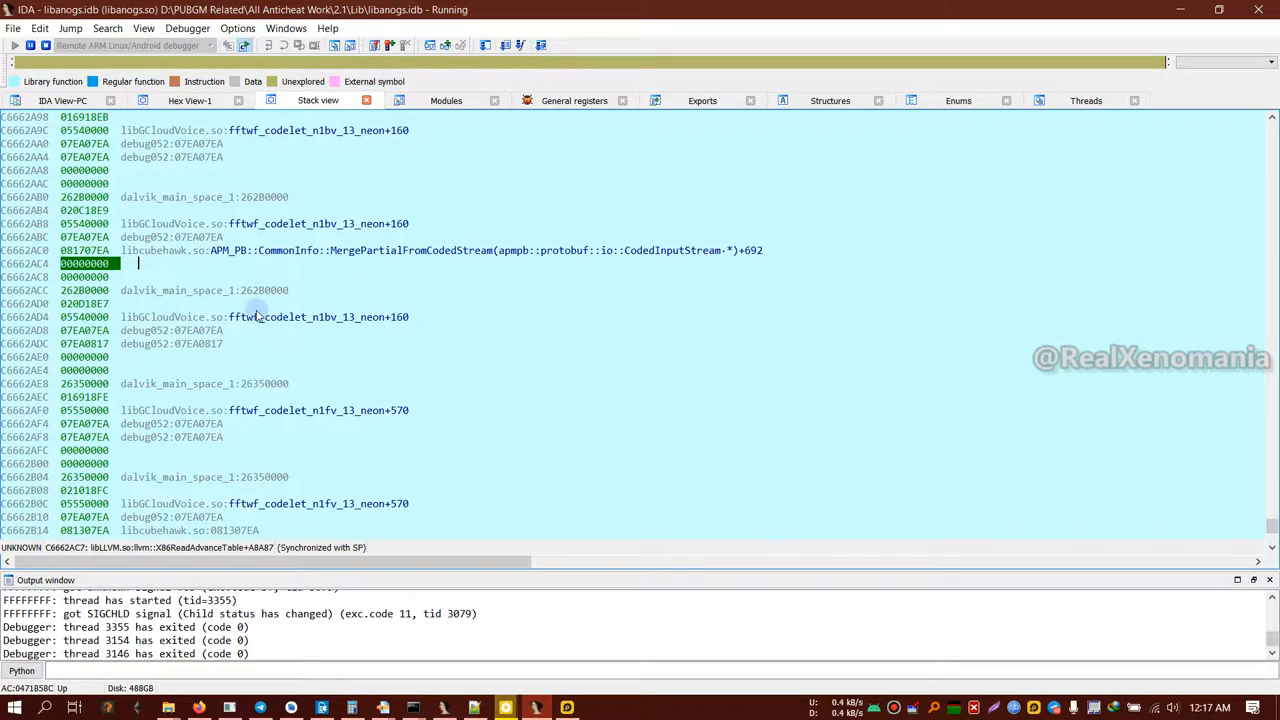
scroll(250, 310, up, 2)
scroll(252, 312, up, 3)
scroll(257, 315, up, 3)
scroll(257, 315, up, 2)
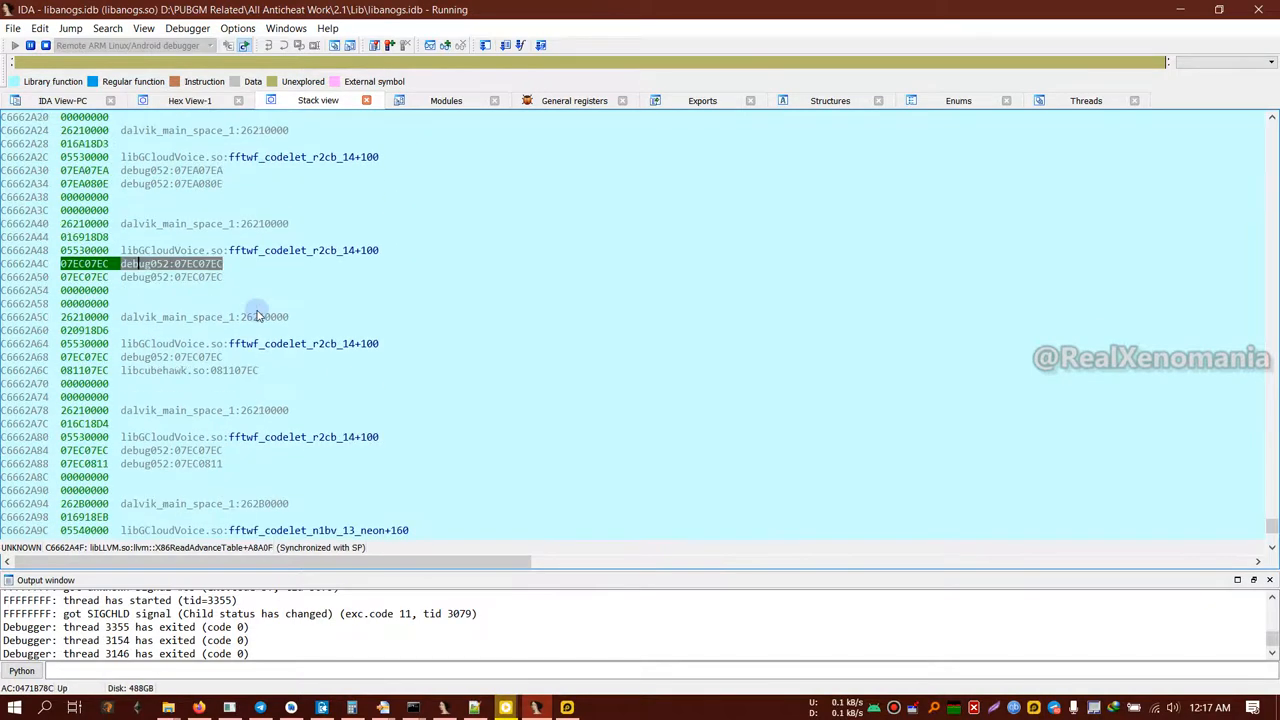
scroll(257, 315, up, 2)
scroll(257, 315, up, 2)
scroll(257, 315, up, 3)
scroll(257, 315, up, 2)
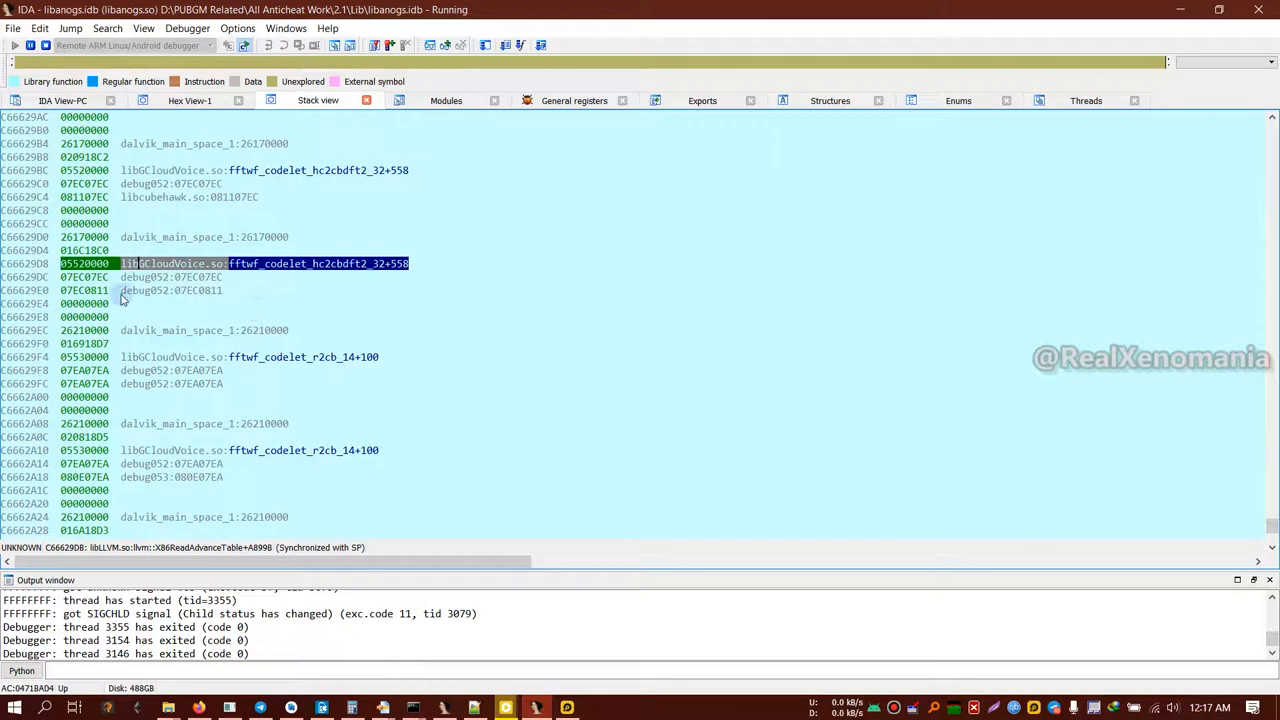
click(198, 292)
click(236, 296)
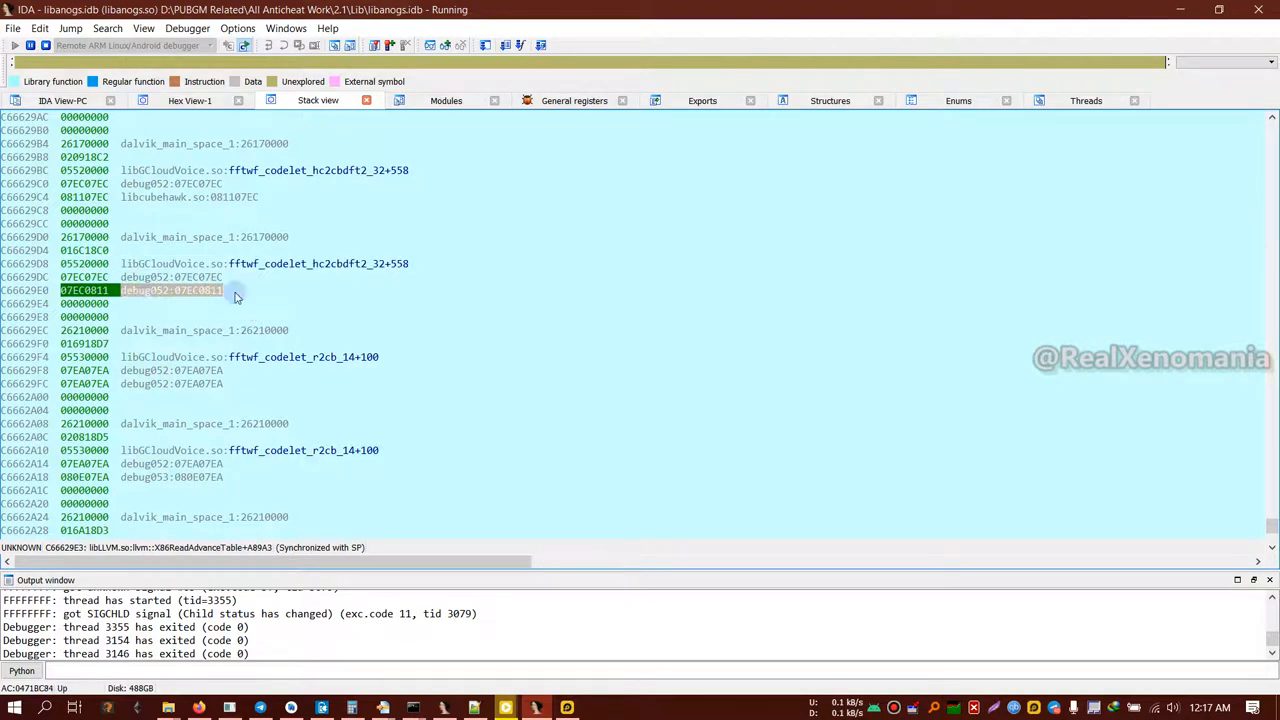
scroll(277, 349, up, 1)
scroll(343, 343, up, 1)
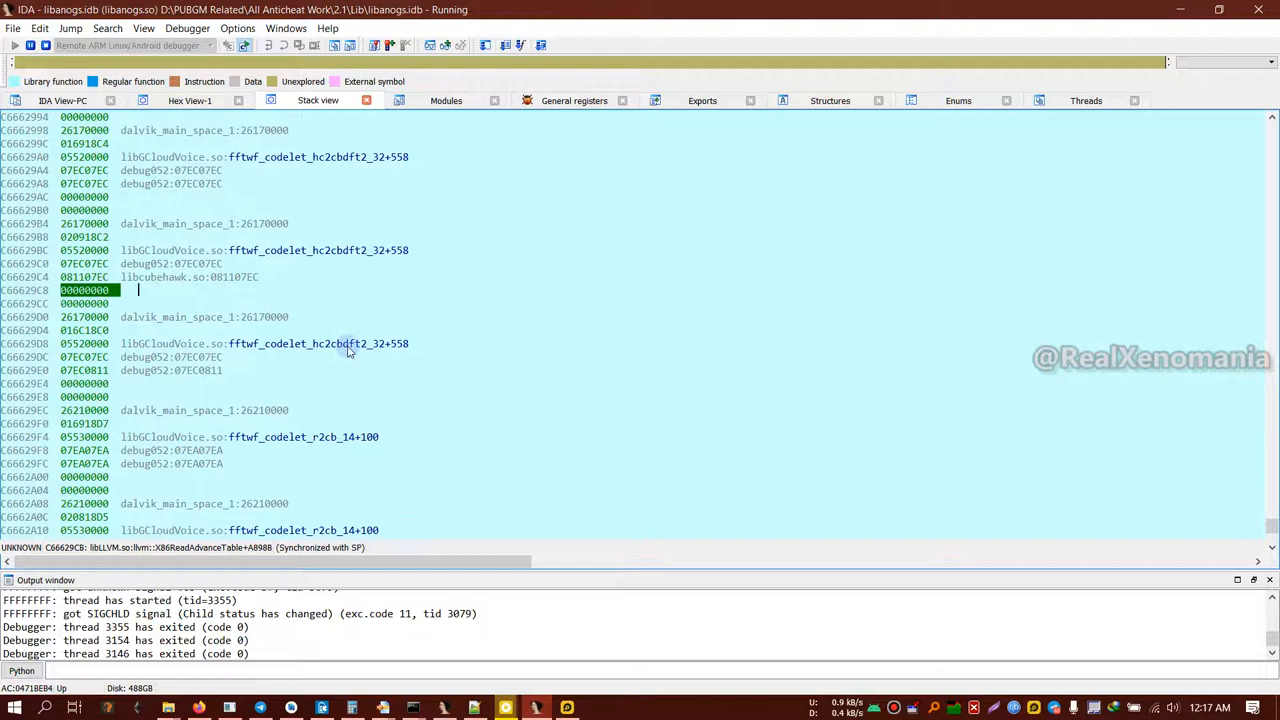
scroll(349, 351, up, 2)
scroll(349, 351, up, 1)
drag(222, 263, 140, 277)
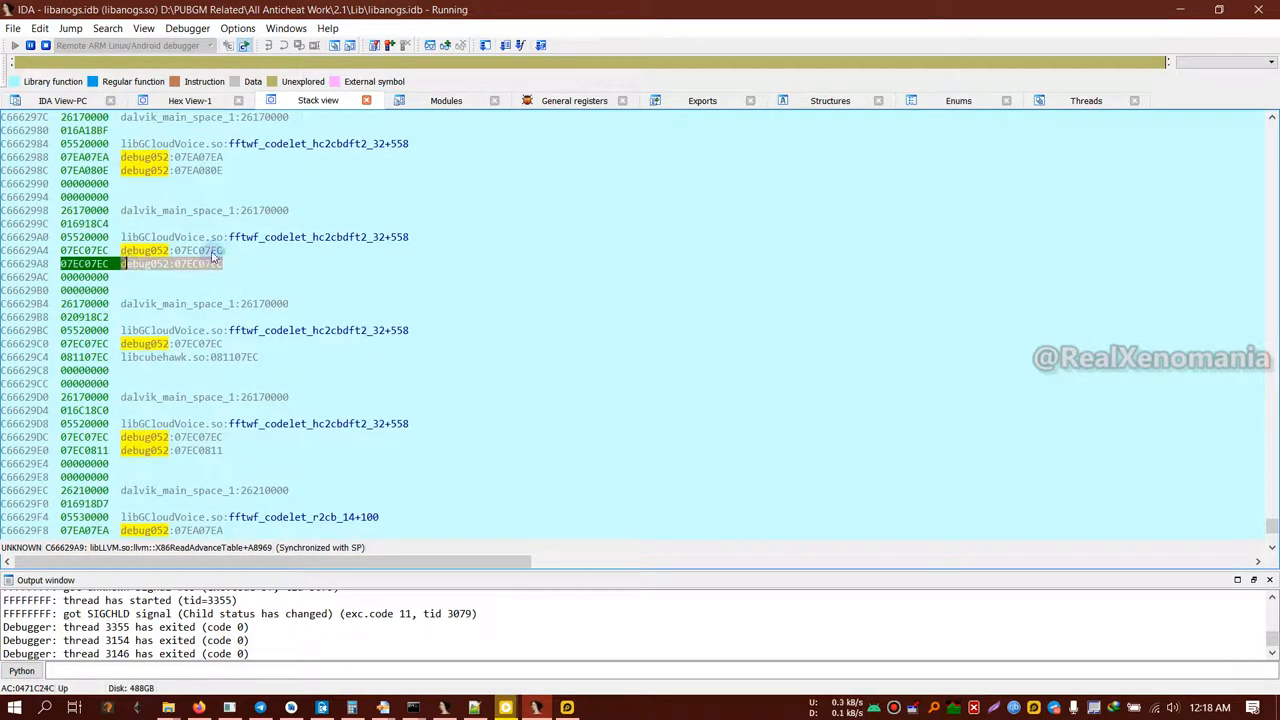
drag(222, 250, 139, 255)
click(139, 255)
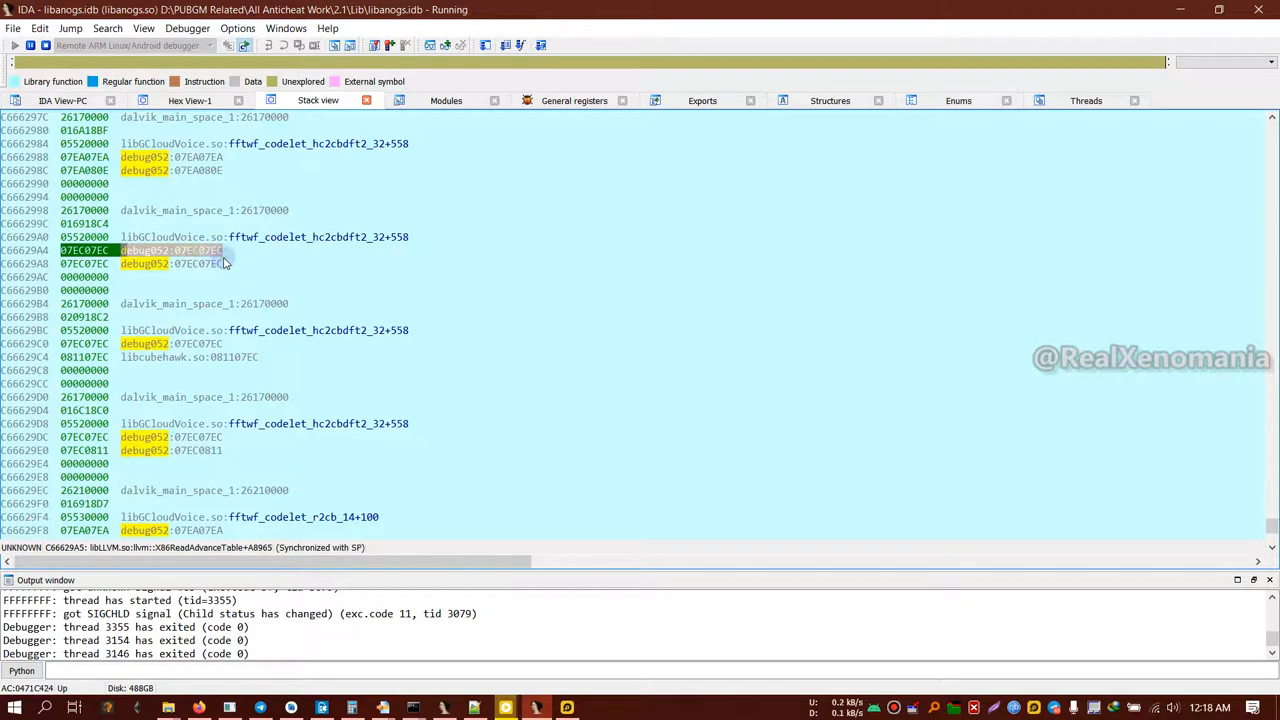
scroll(237, 294, up, 4)
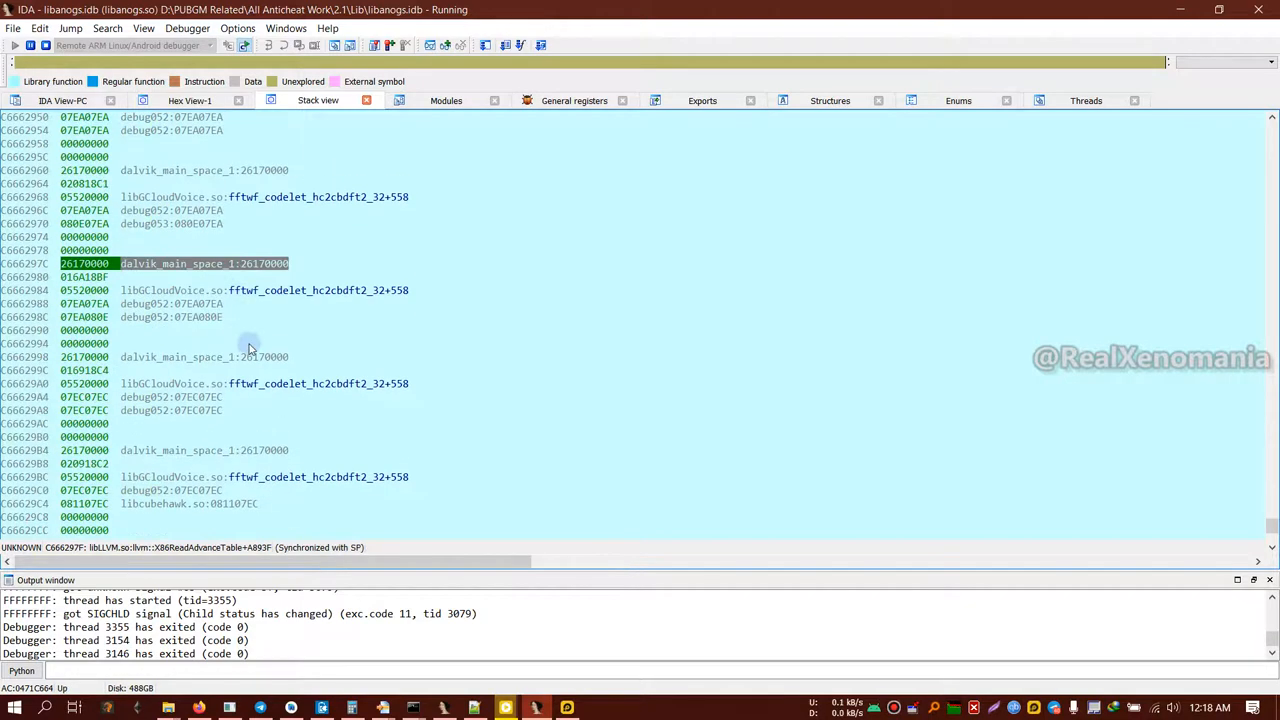
scroll(250, 348, up, 2)
scroll(250, 348, up, 1)
scroll(250, 348, up, 2)
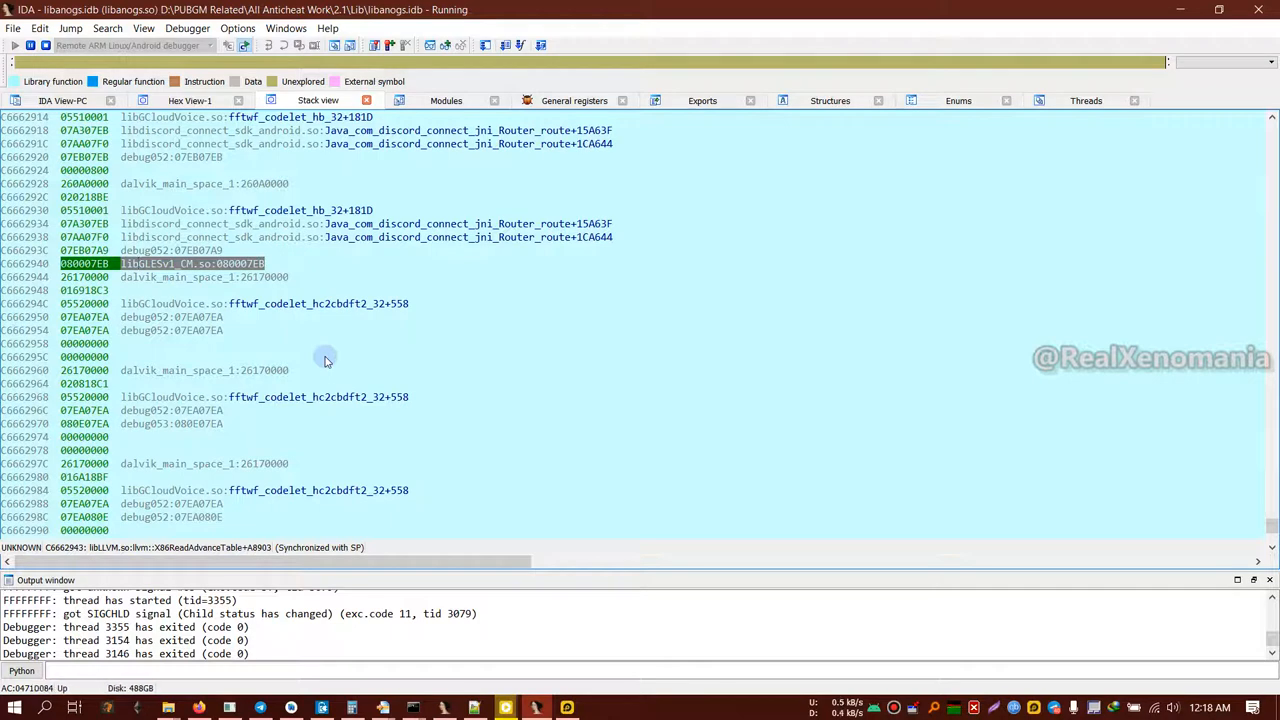
scroll(325, 361, up, 2)
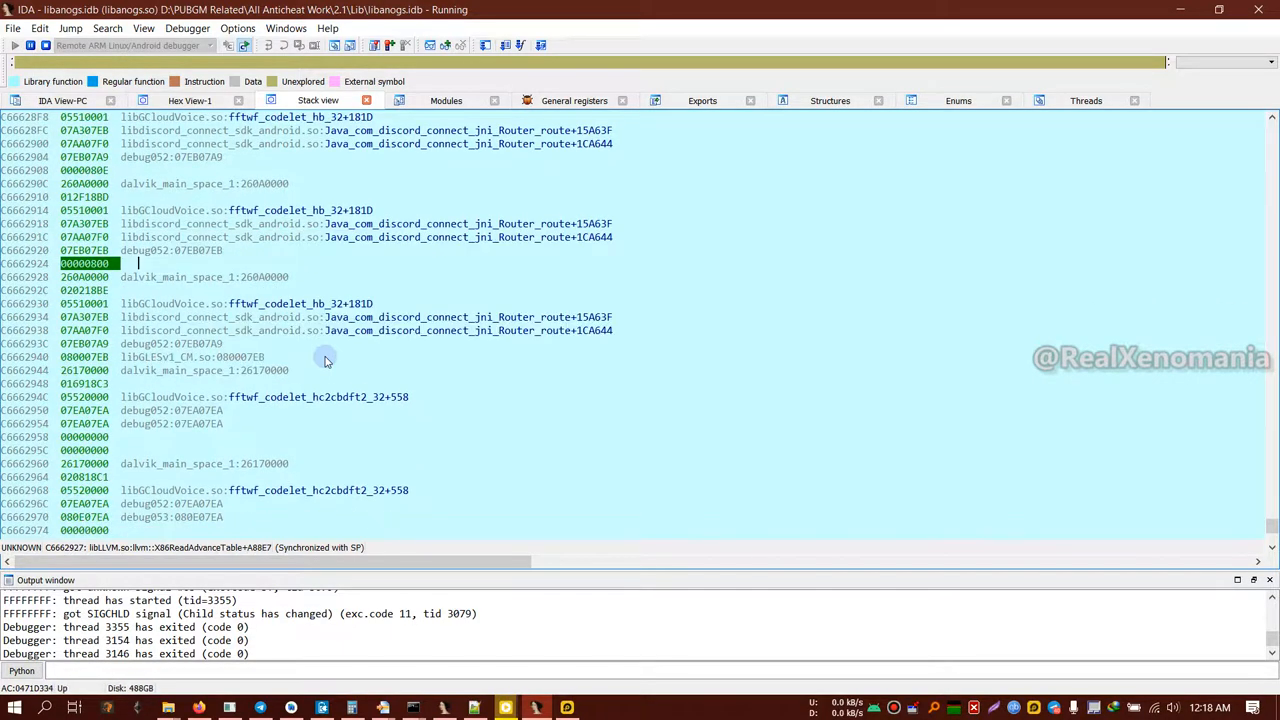
scroll(325, 361, up, 2)
scroll(325, 361, up, 1)
scroll(325, 361, up, 2)
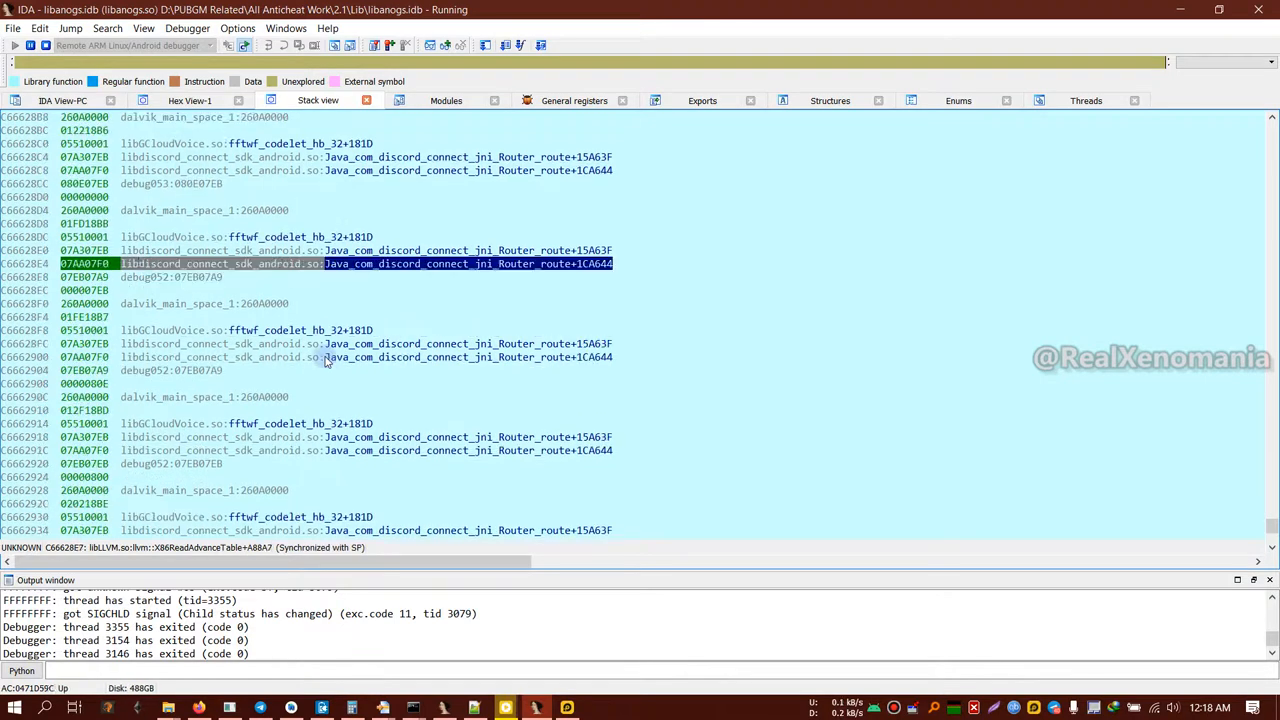
scroll(325, 361, up, 1)
scroll(325, 361, up, 2)
scroll(325, 361, up, 2)
scroll(325, 361, up, 2)
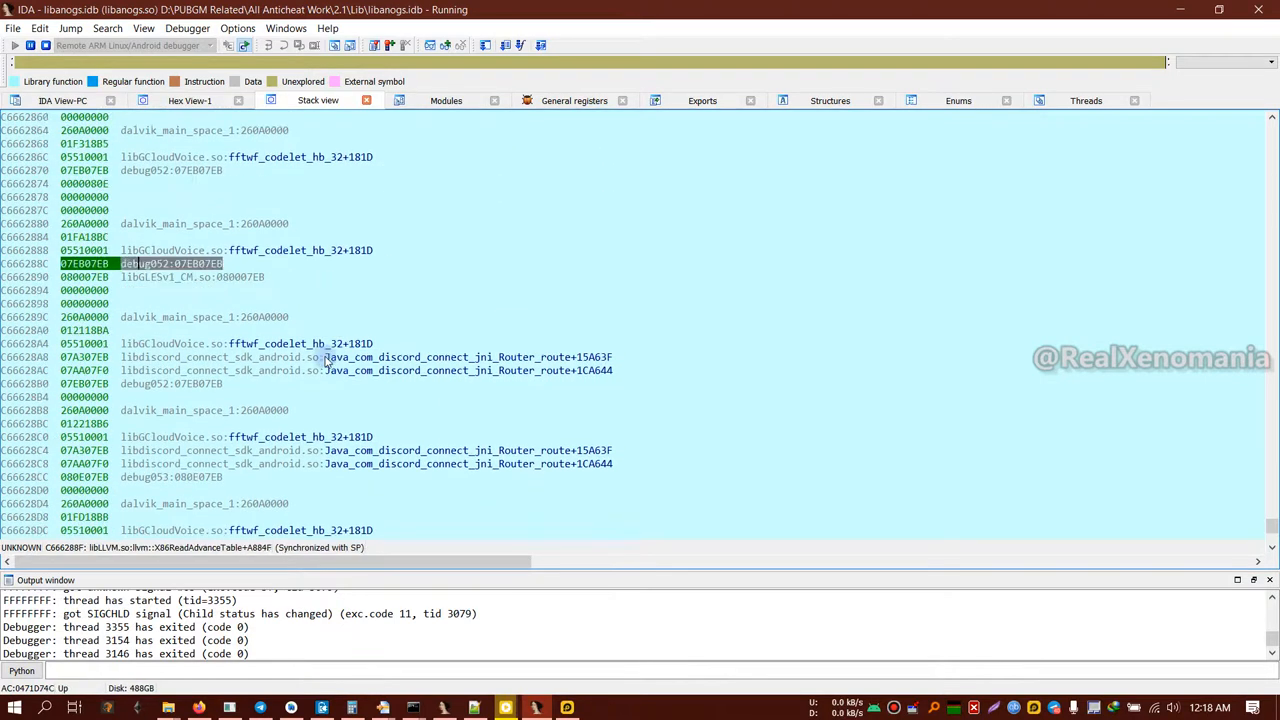
scroll(325, 361, up, 2)
scroll(325, 361, up, 2)
scroll(325, 358, up, 2)
scroll(297, 345, up, 2)
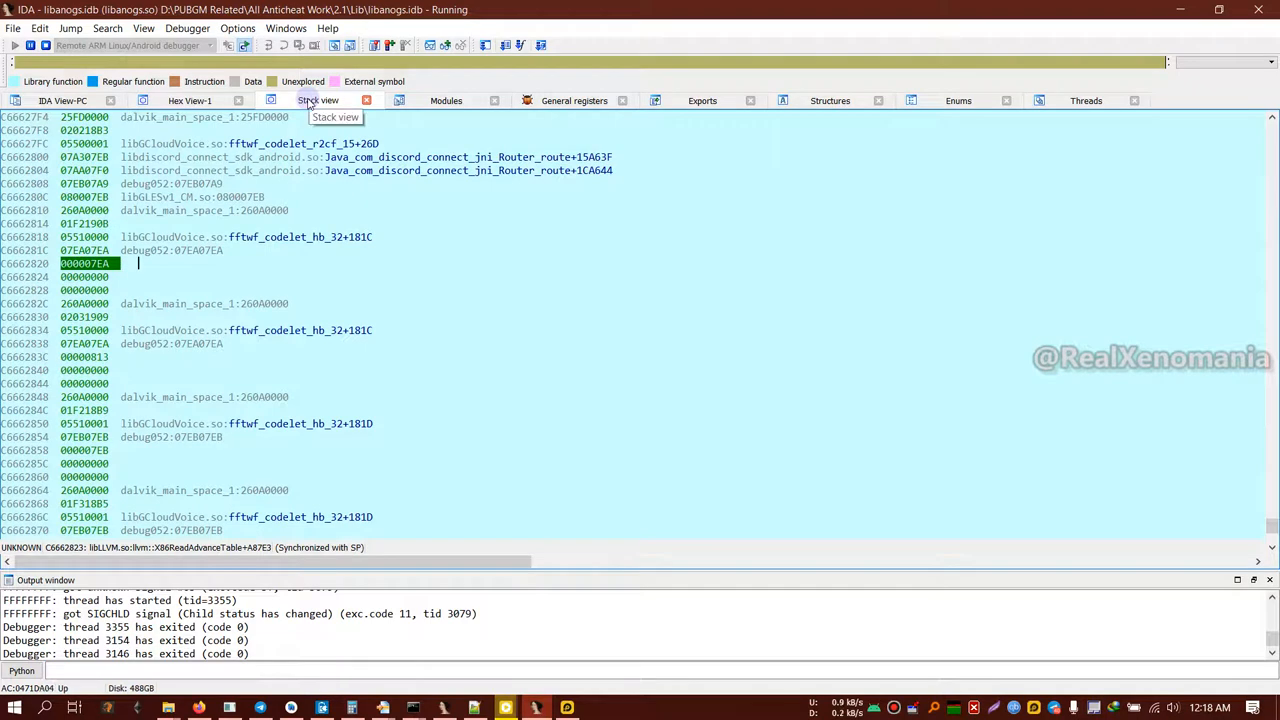
Step: Toggle between the IDA View-PC disassembly and the Stack view tabs
click(45, 100)
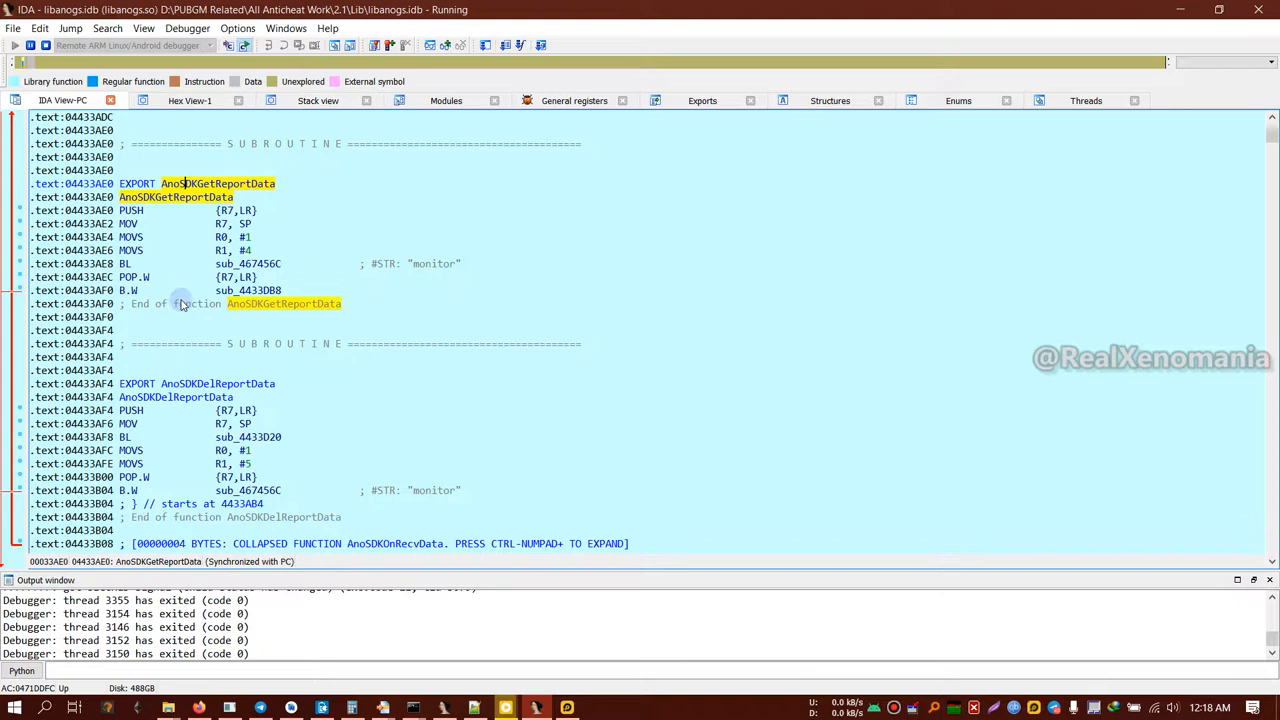
scroll(178, 305, down, 4)
scroll(180, 365, down, 1)
scroll(180, 365, up, 1)
scroll(190, 300, up, 13)
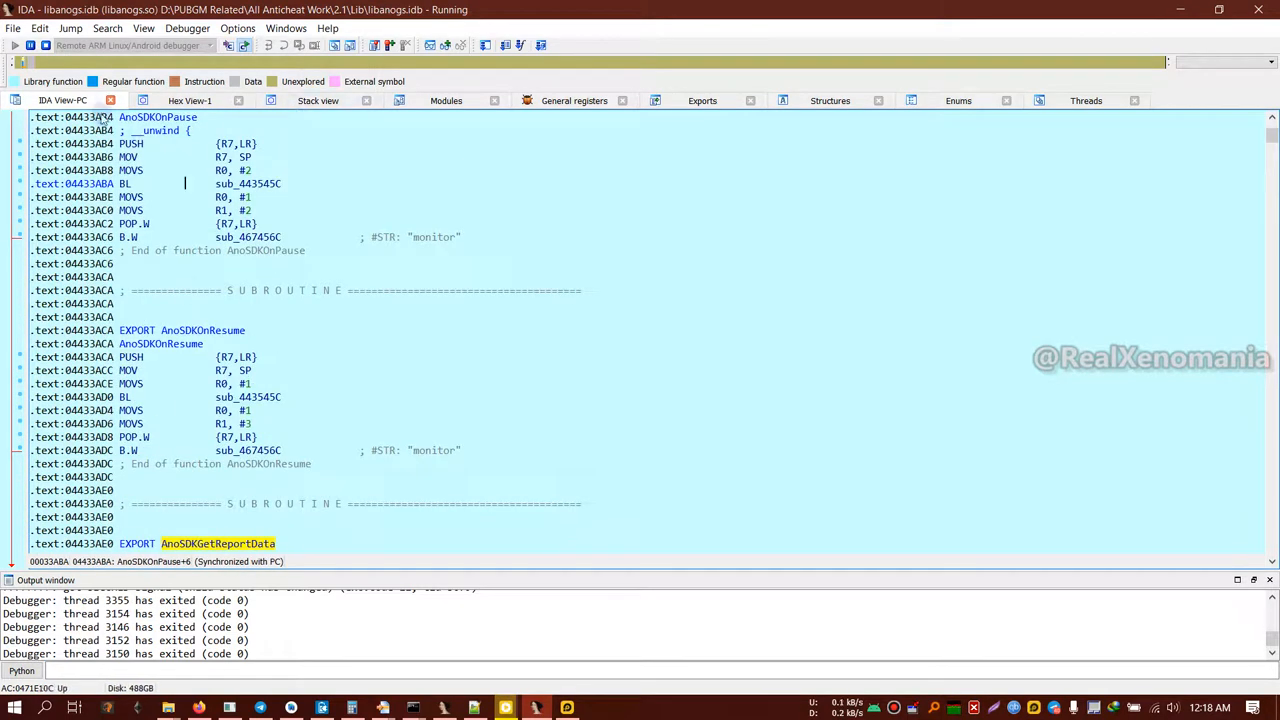
click(288, 104)
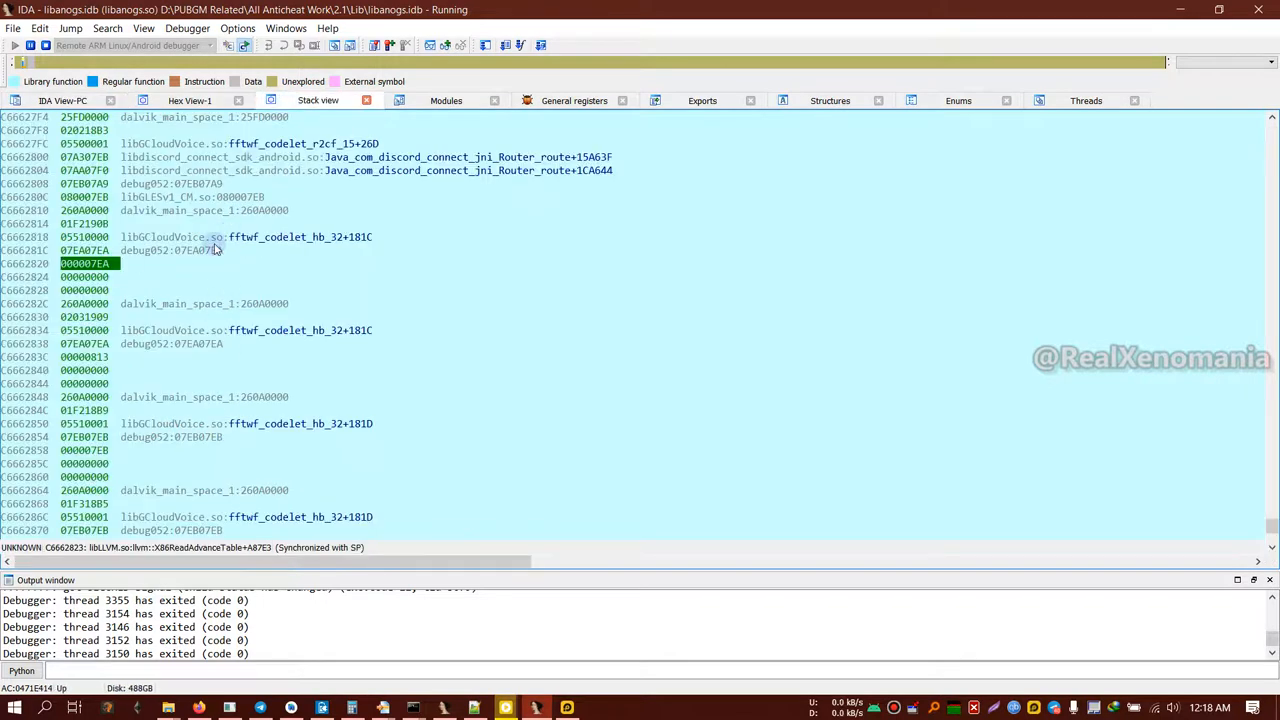
click(62, 100)
click(288, 102)
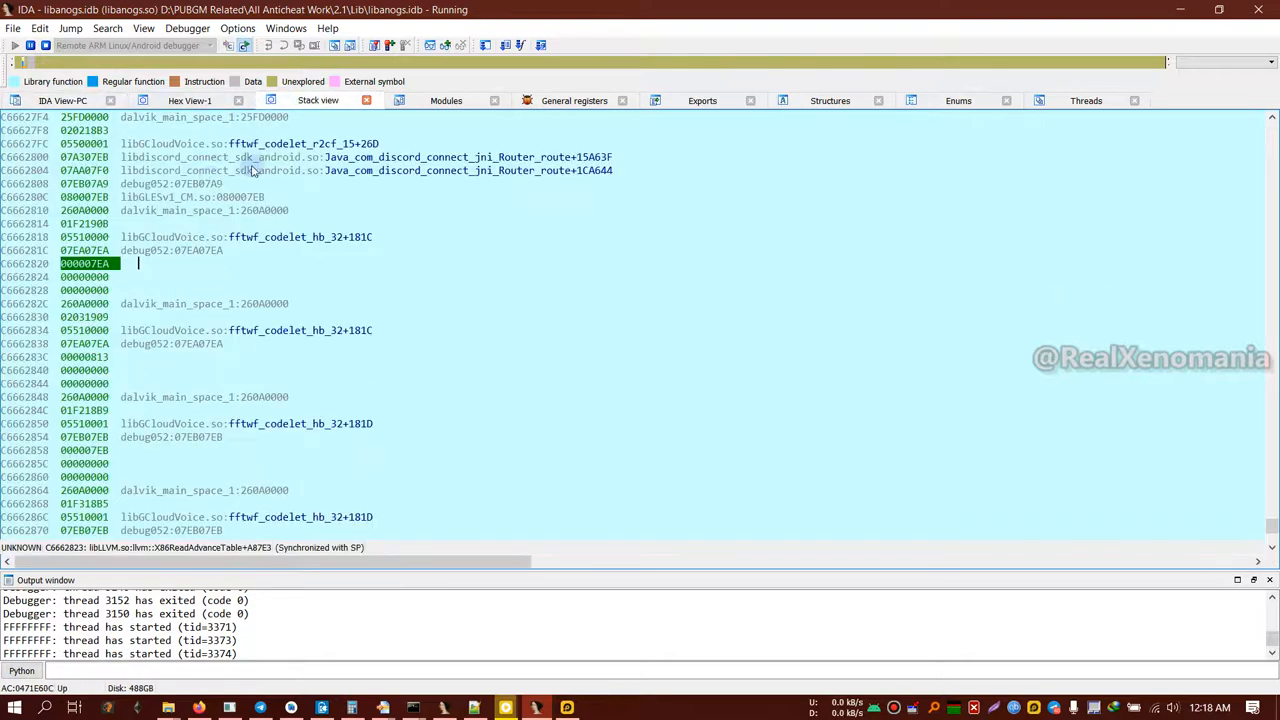
Step: Select the Discord JNI symbol stack entry at C6662804 and go back to IDA View-PC
drag(127, 173, 612, 172)
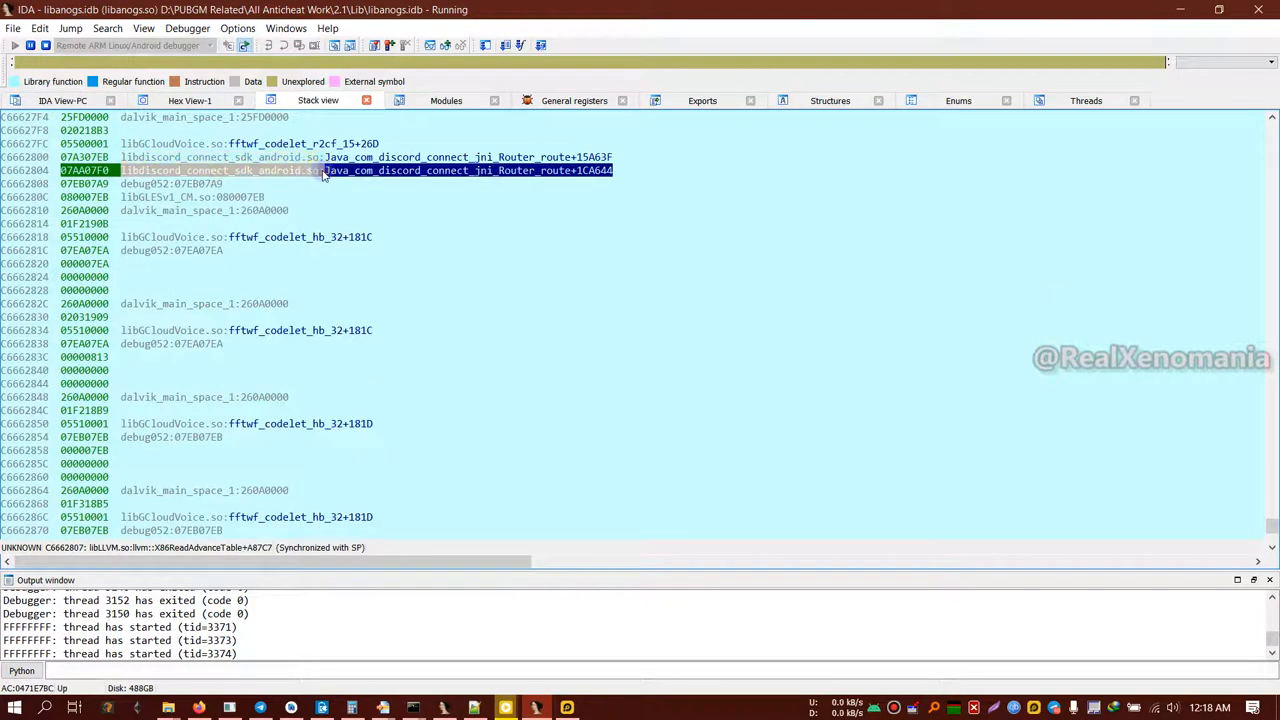
drag(48, 175, 5, 175)
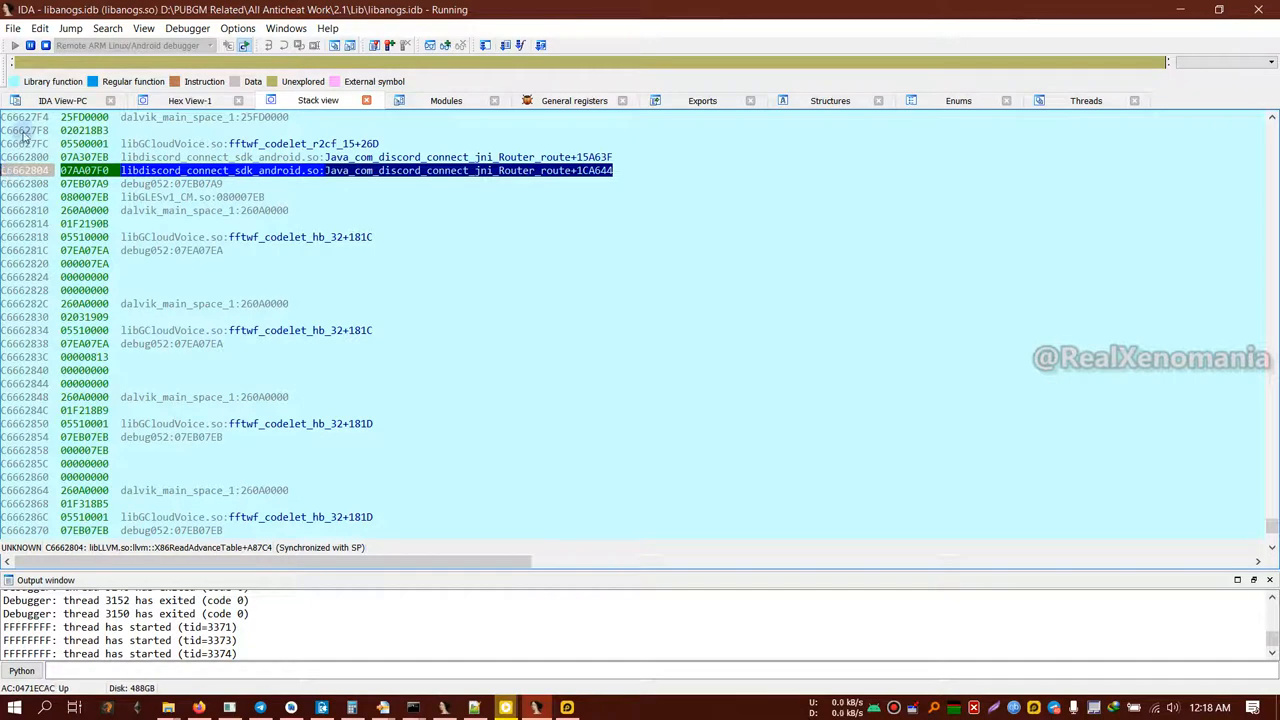
click(45, 101)
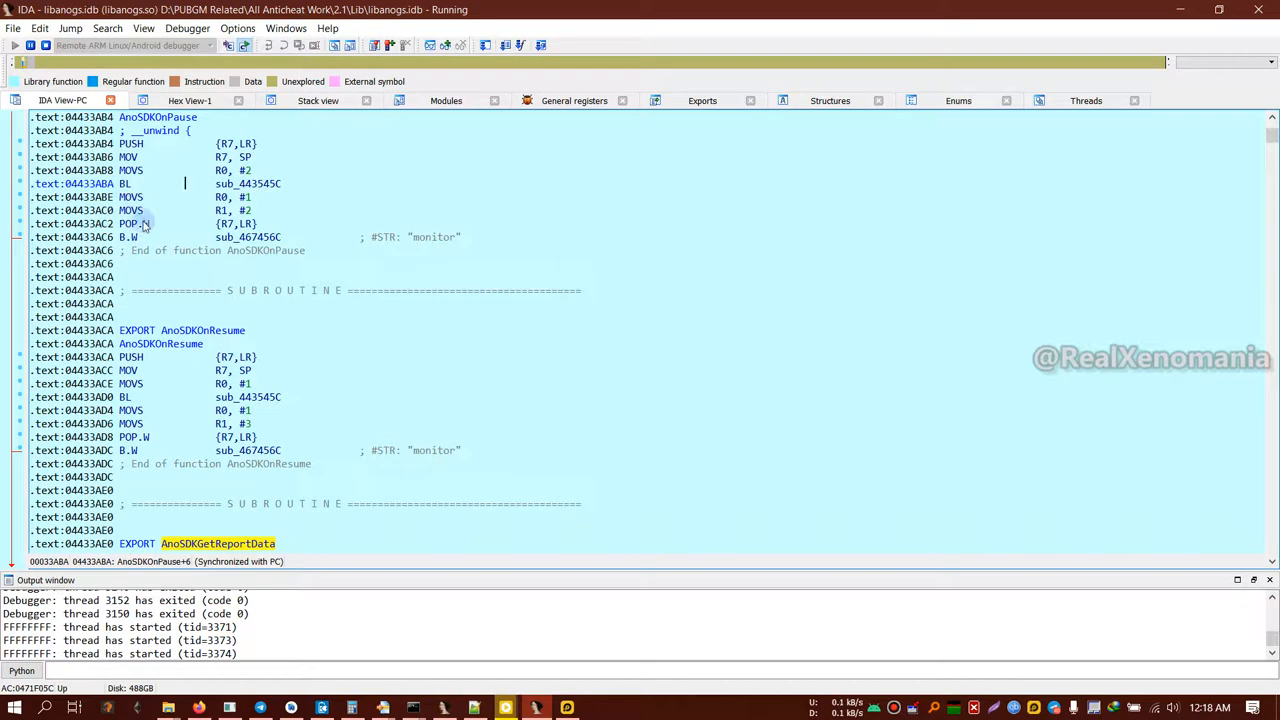
Step: In the Modules list select libanogs.so and bring up a Ctrl+F quick filter
click(425, 101)
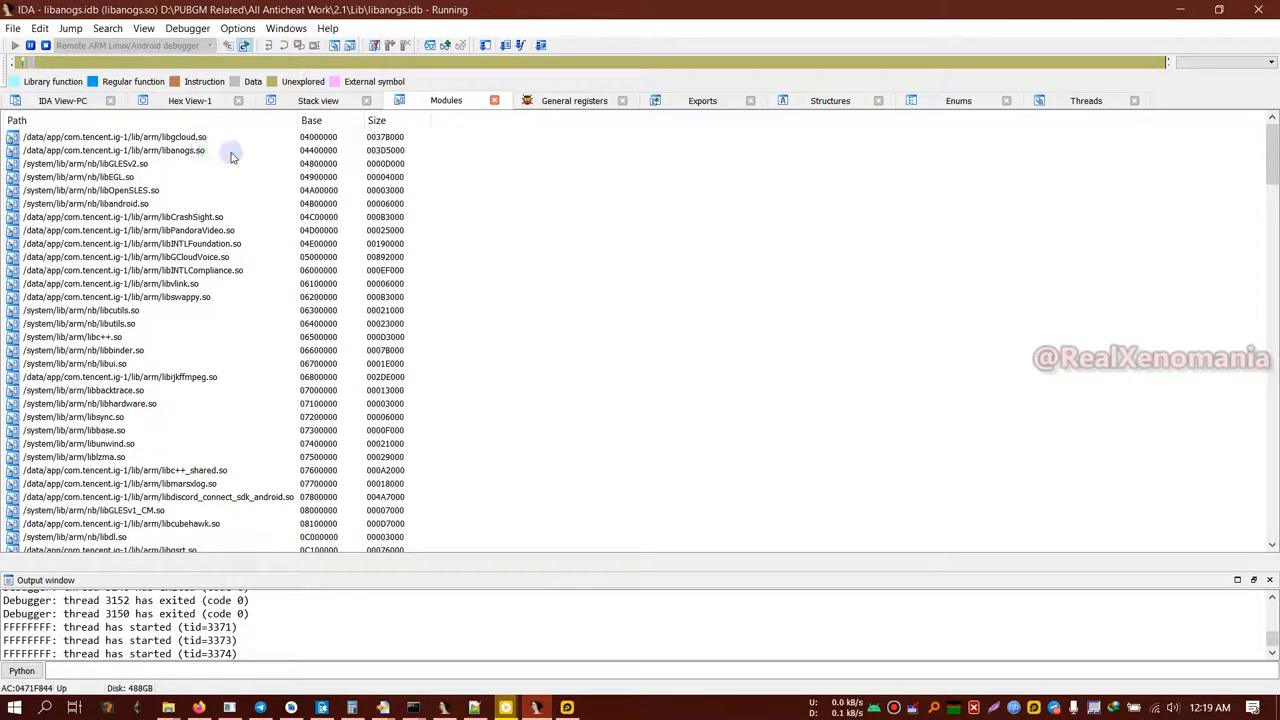
click(322, 152)
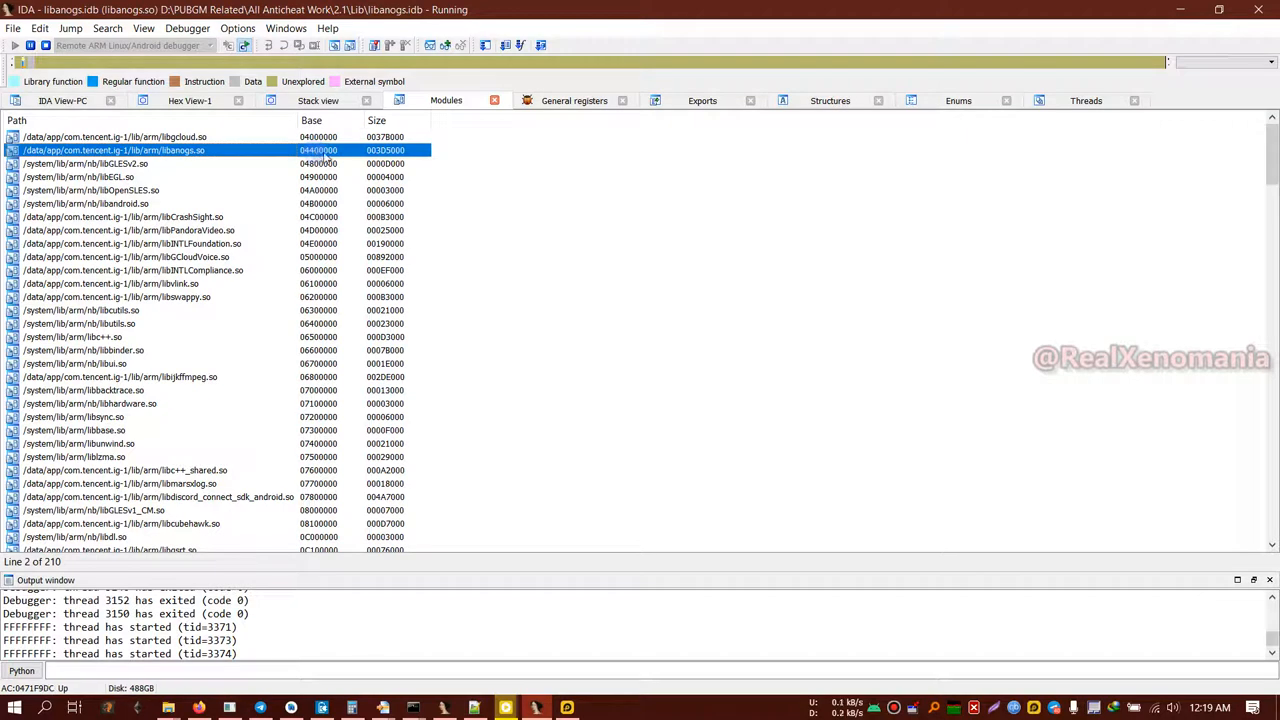
scroll(240, 373, down, 5)
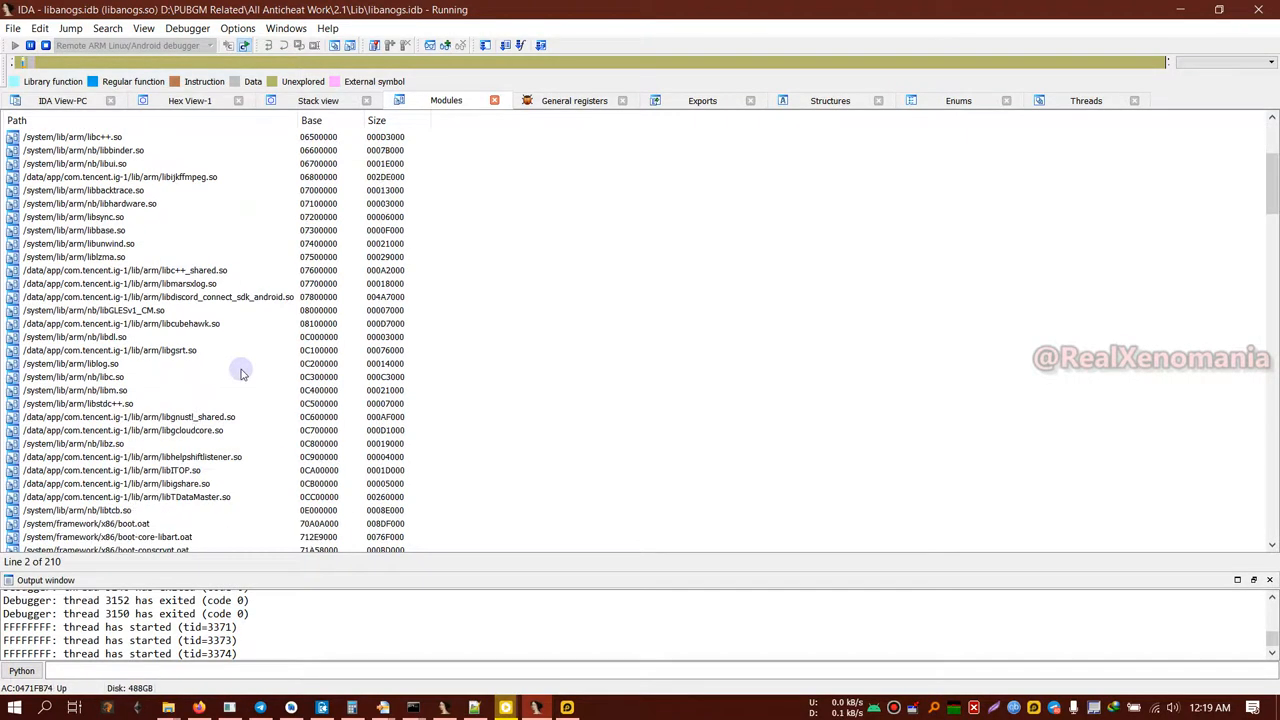
scroll(240, 373, down, 5)
scroll(240, 373, down, 5)
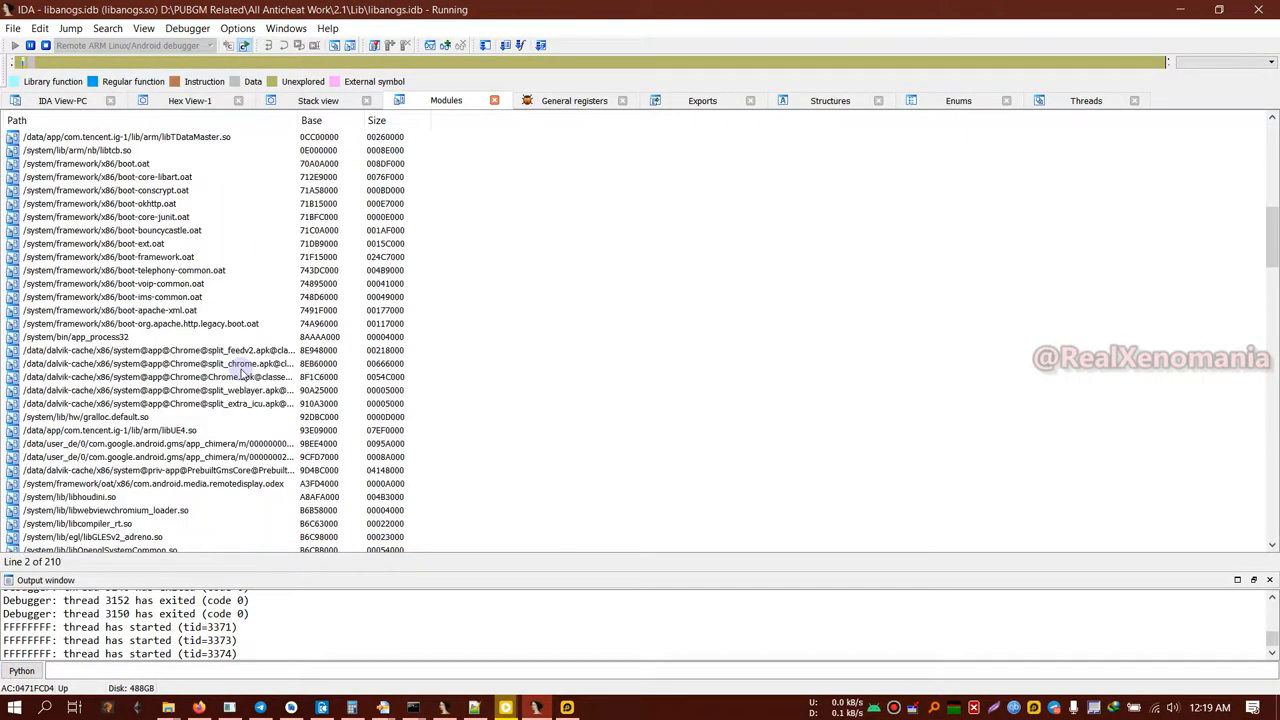
scroll(240, 373, down, 5)
scroll(240, 373, down, 5)
scroll(240, 373, down, 5)
scroll(240, 373, down, 5)
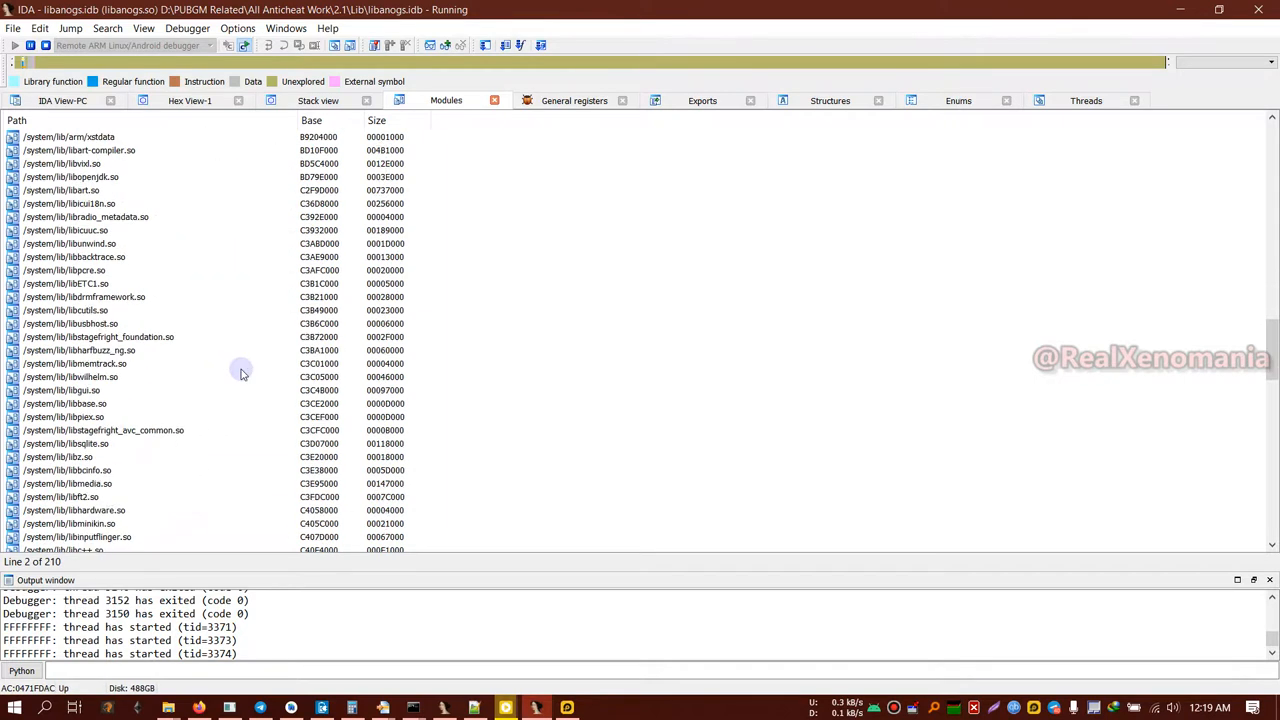
scroll(240, 373, down, 5)
scroll(240, 373, down, 5)
scroll(240, 373, down, 1)
scroll(240, 373, down, 7)
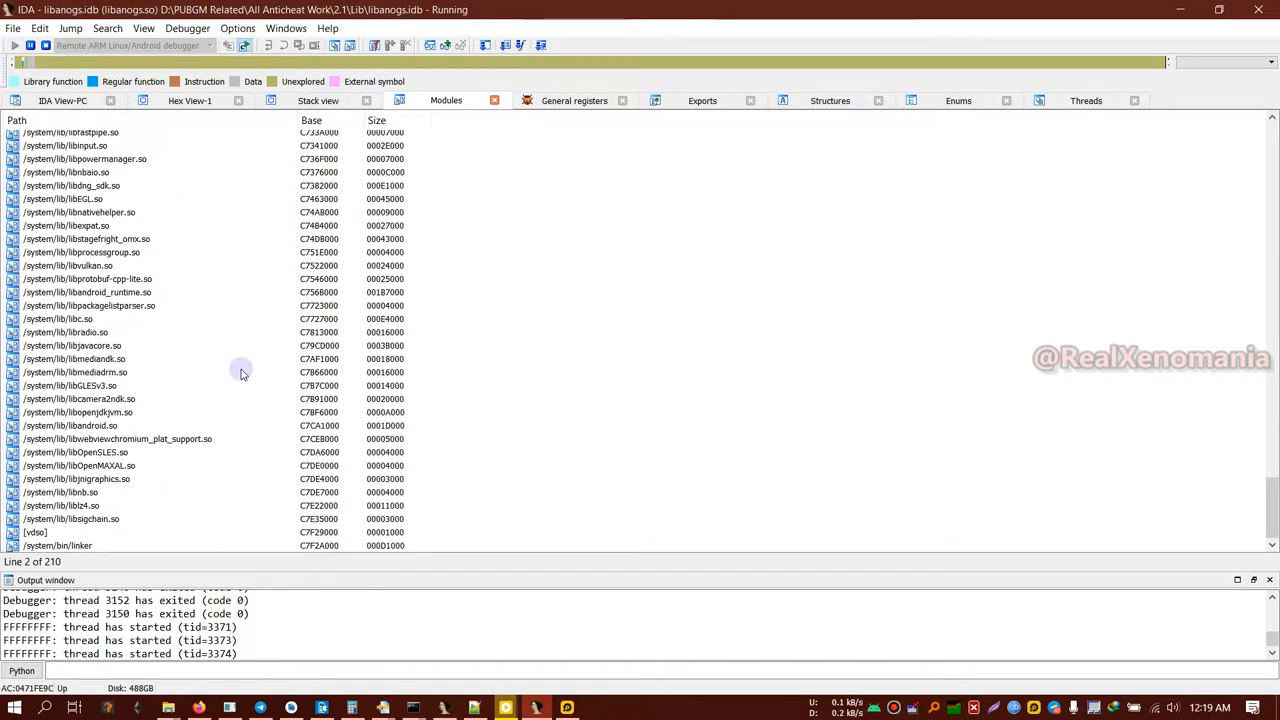
scroll(240, 373, up, 5)
scroll(240, 373, up, 5)
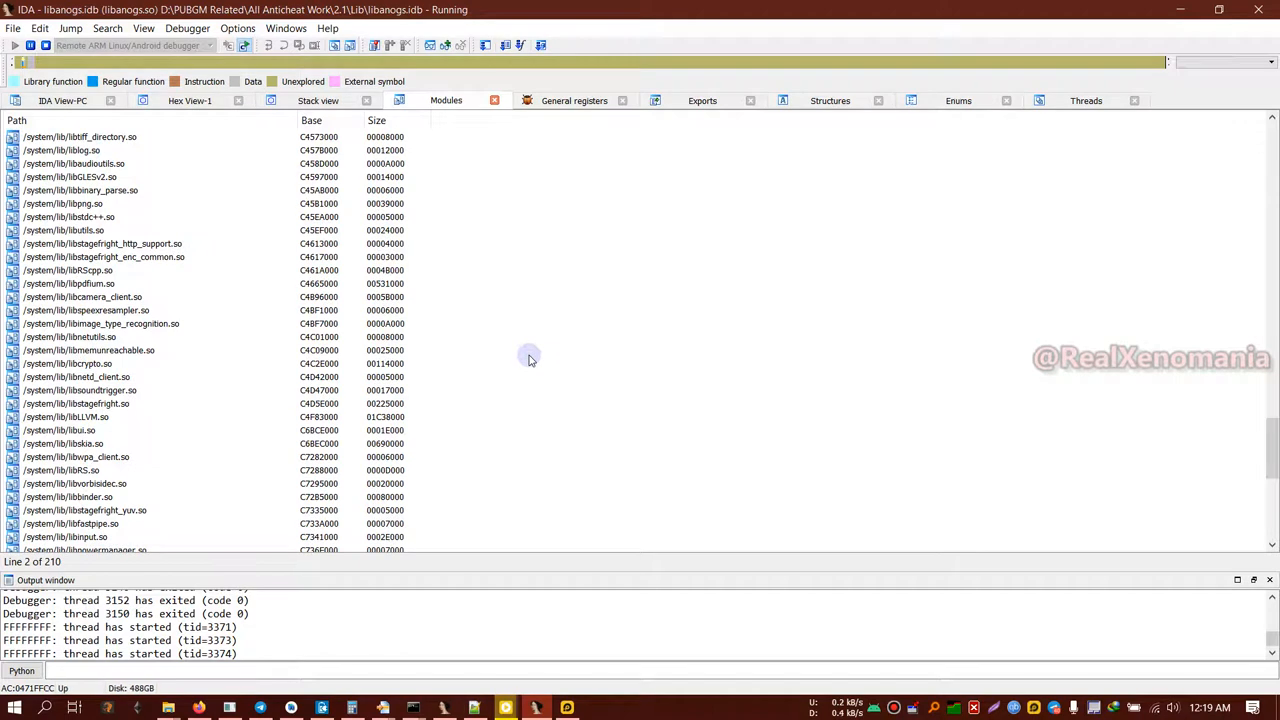
key(ctrl+f)
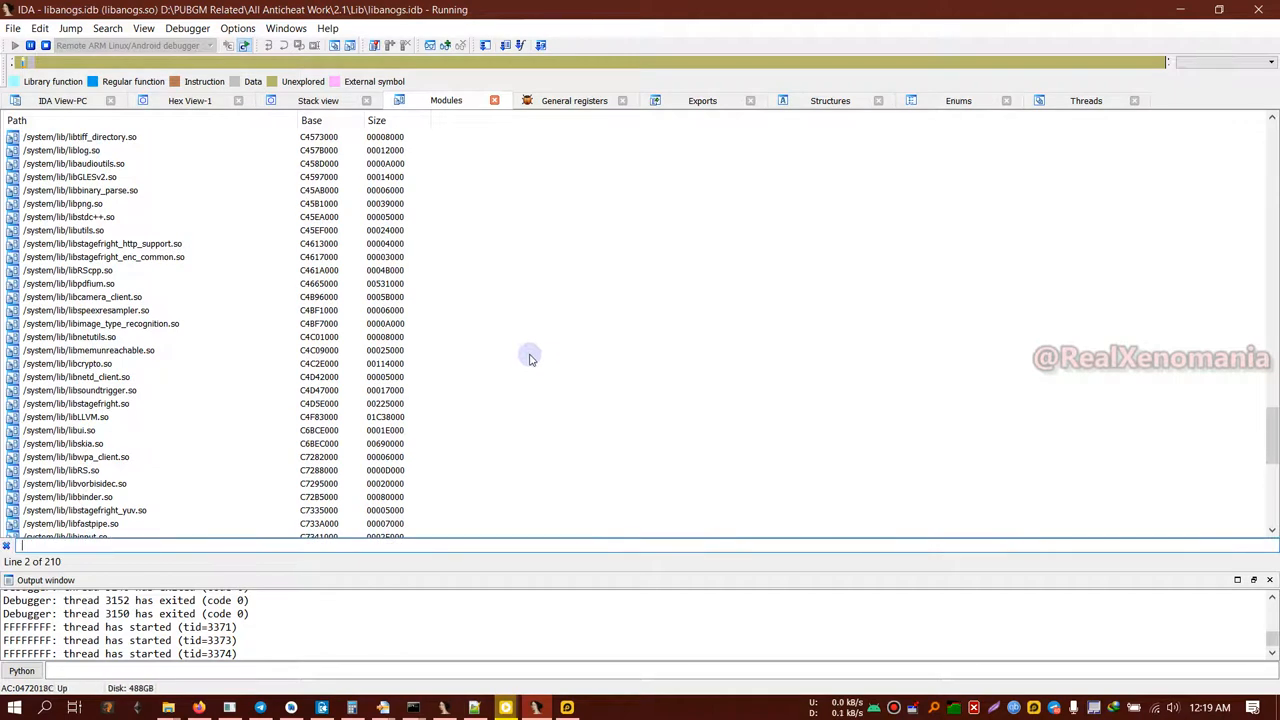
text(UE4)
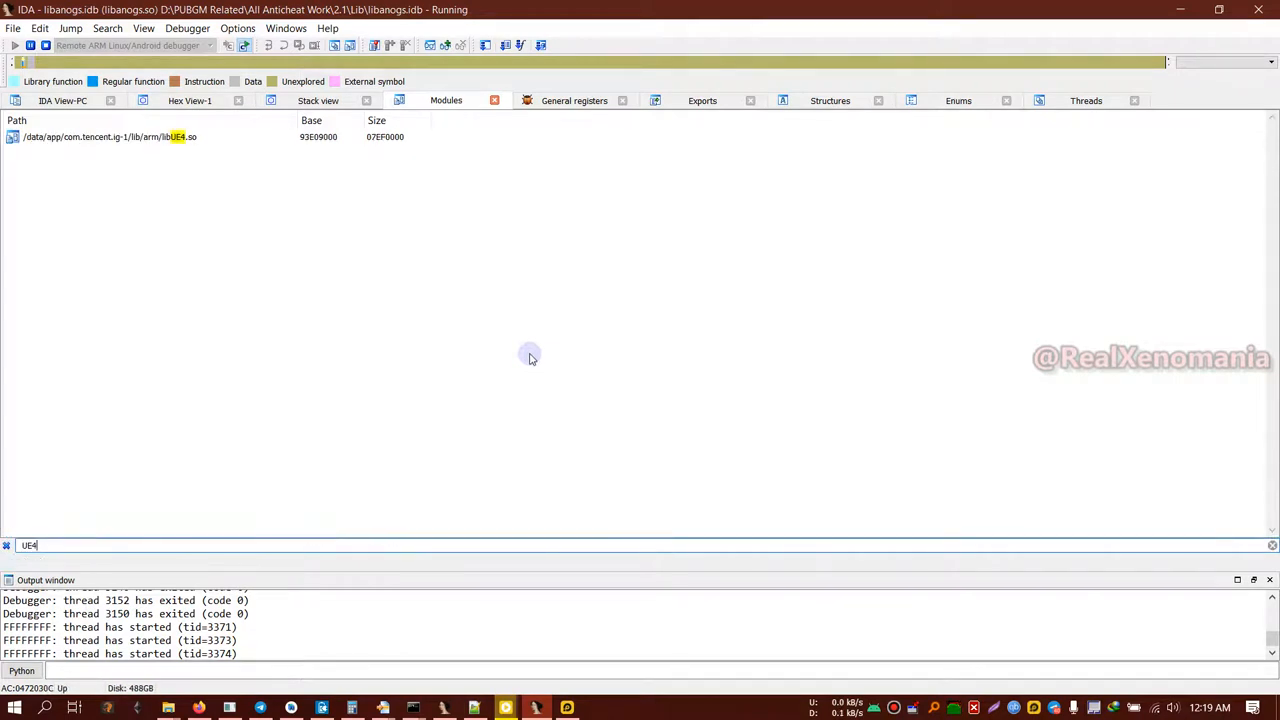
Step: Select libUE4.so at base 93E09000, then clear the UE4 filter to show all 210 modules
click(307, 146)
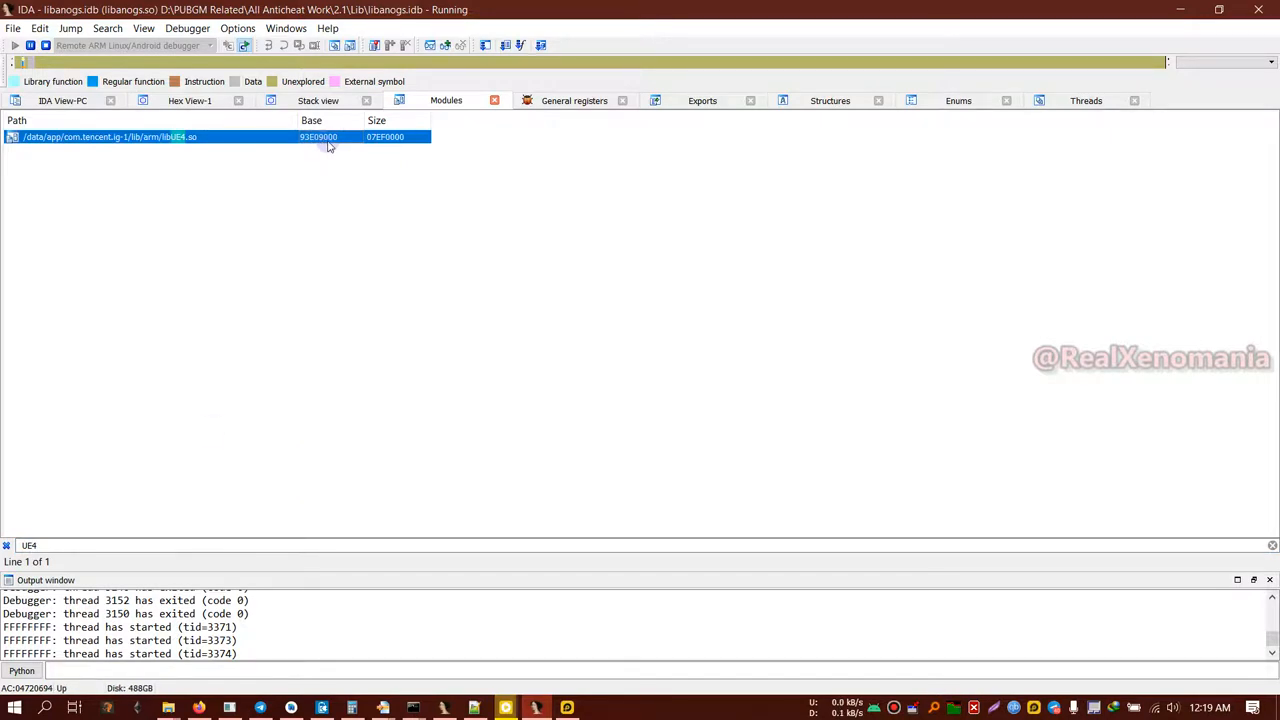
click(5, 547)
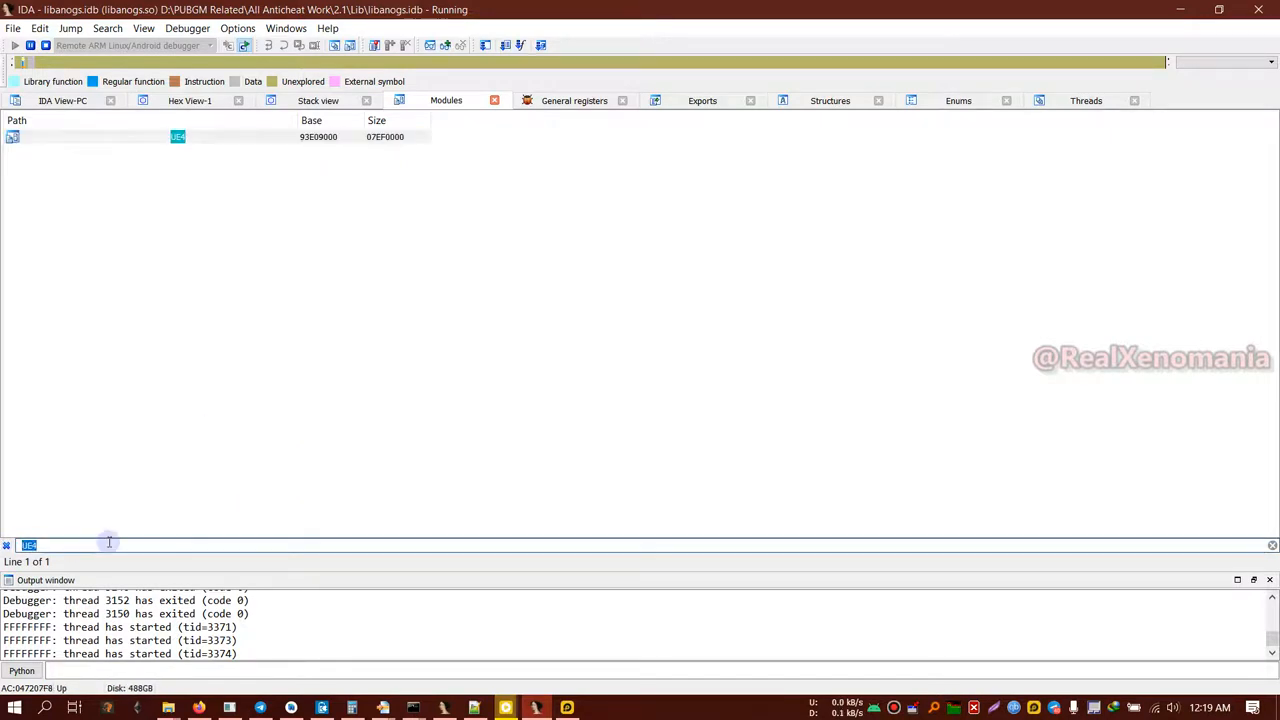
key(BackSpace)
scroll(279, 432, up, 2)
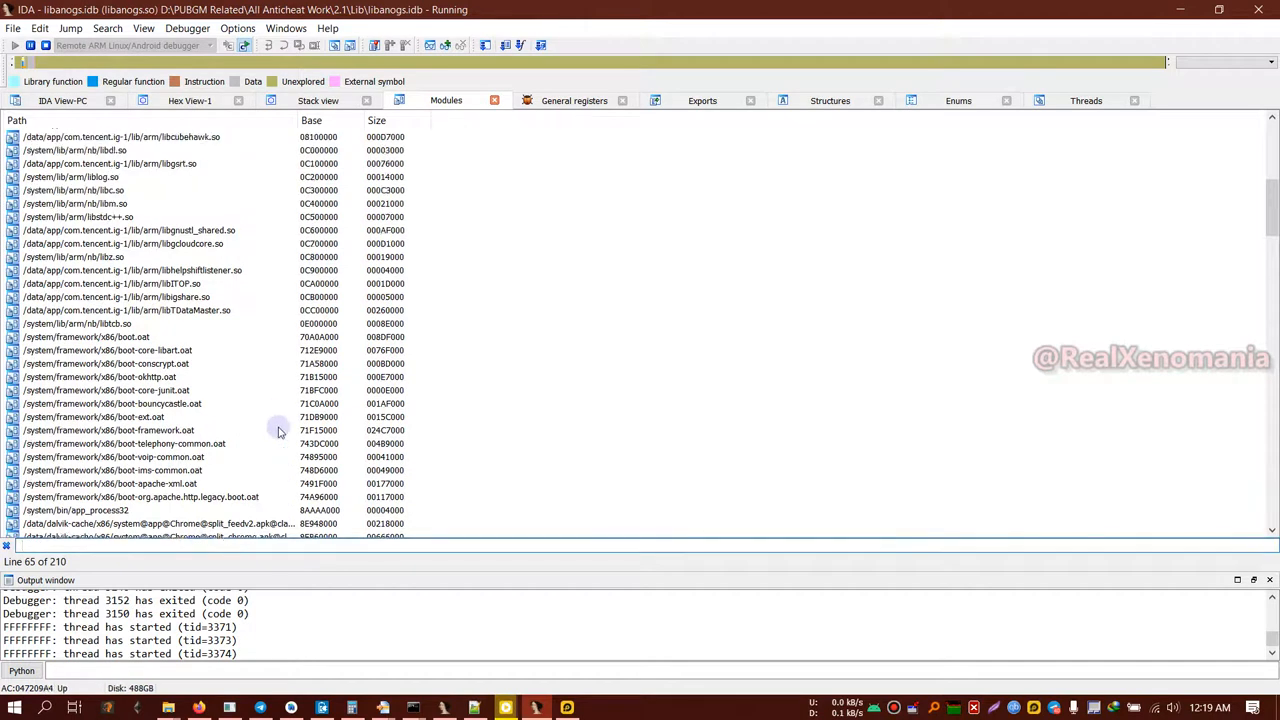
scroll(279, 432, up, 3)
scroll(279, 432, up, 3)
scroll(279, 432, up, 3)
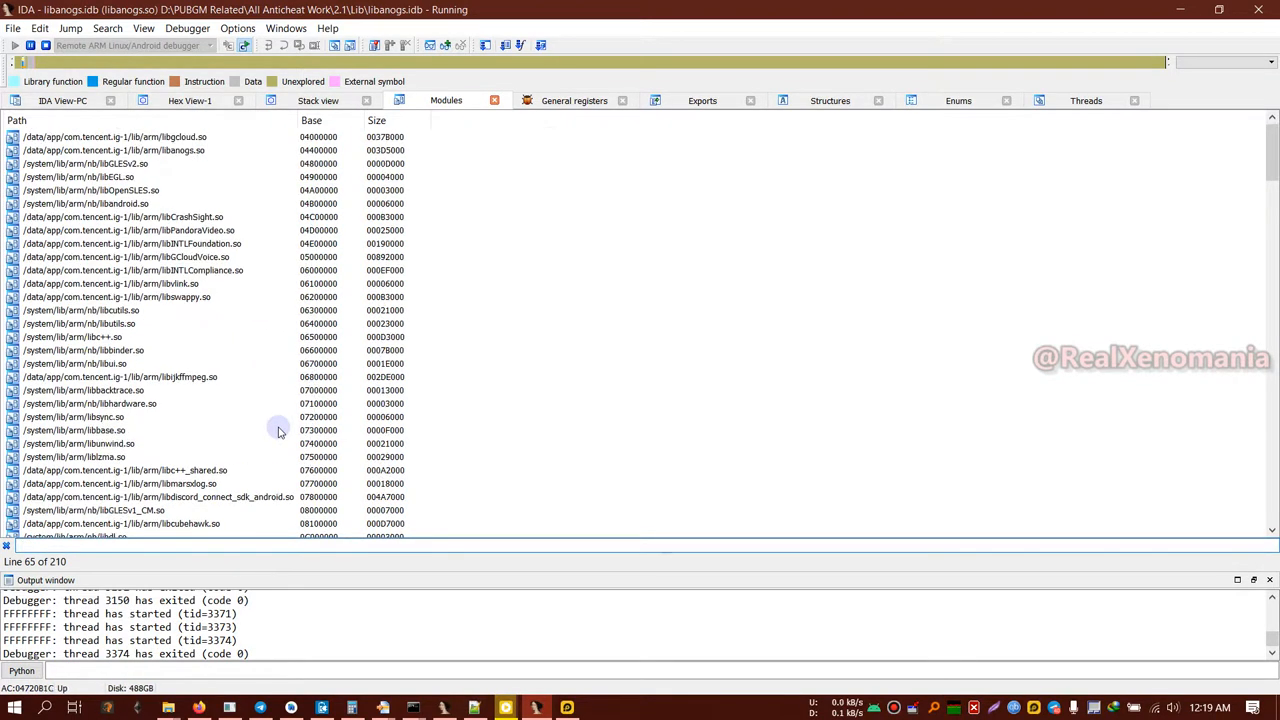
Step: From the registers view go to AnoSDKOnPause and decline F5 decompilation before autoanalysis finishes
click(577, 108)
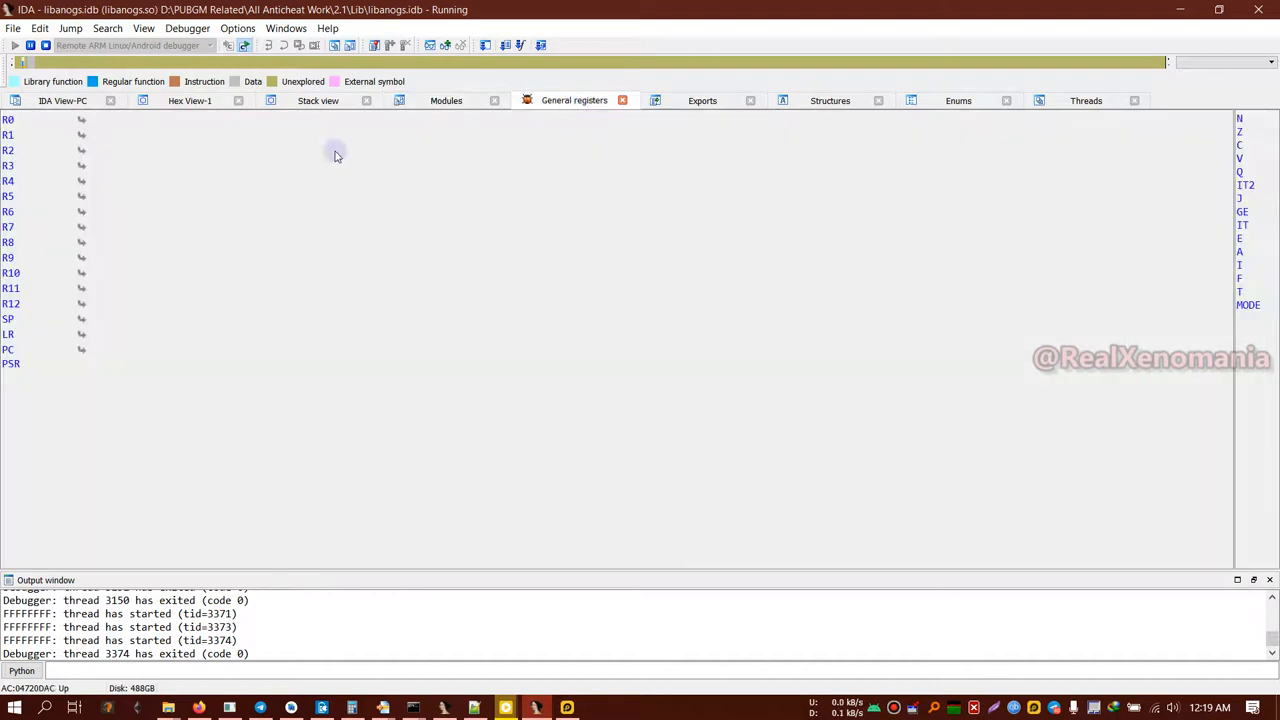
click(60, 101)
mouse_move(248, 304)
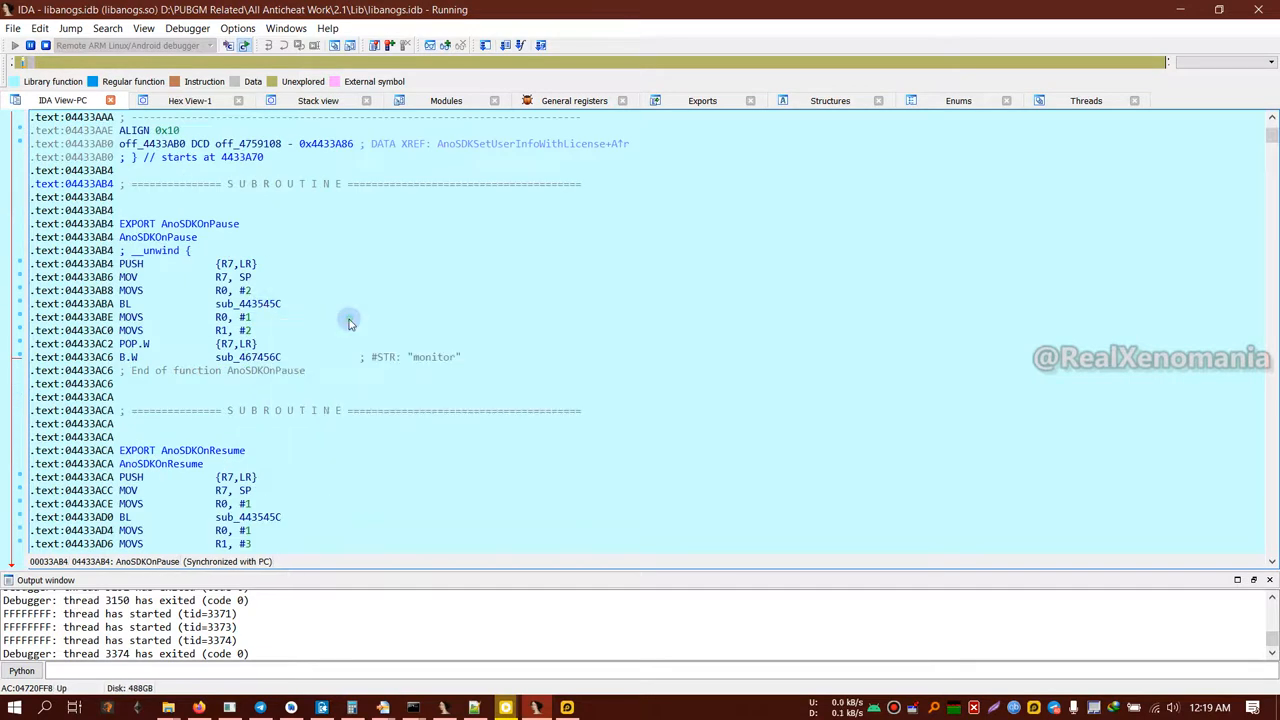
click(206, 290)
click(172, 265)
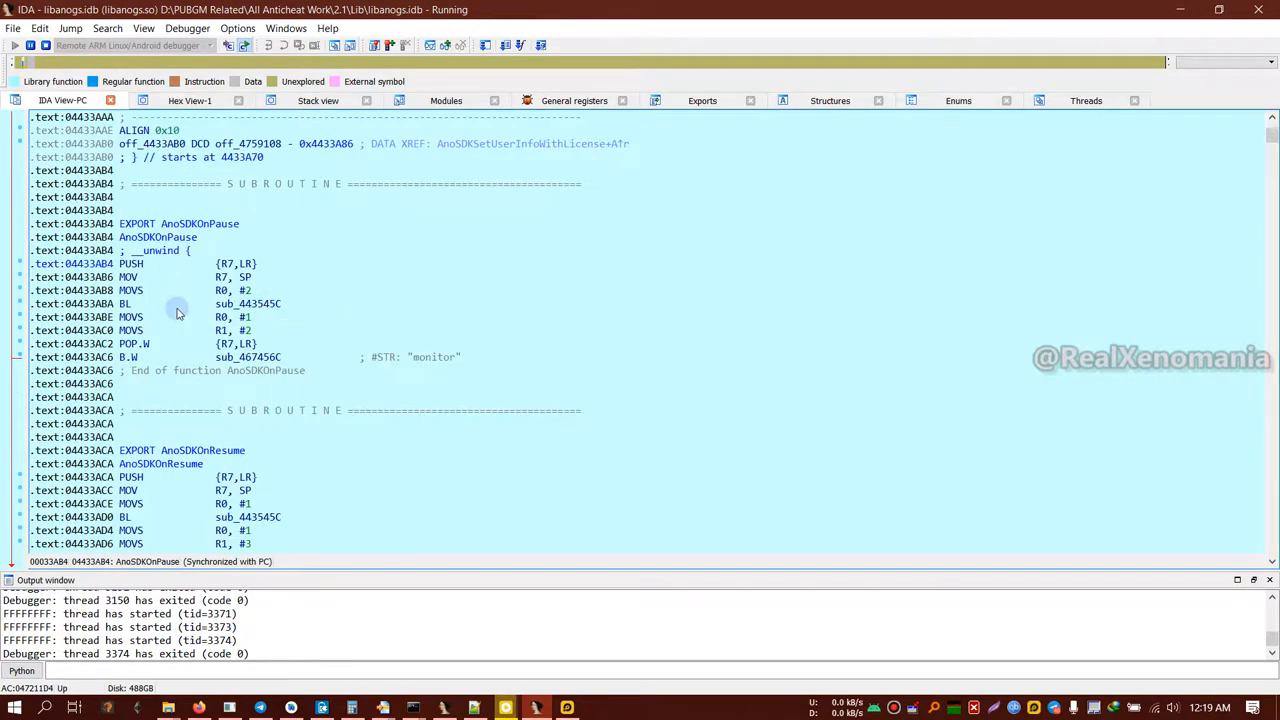
key(F5)
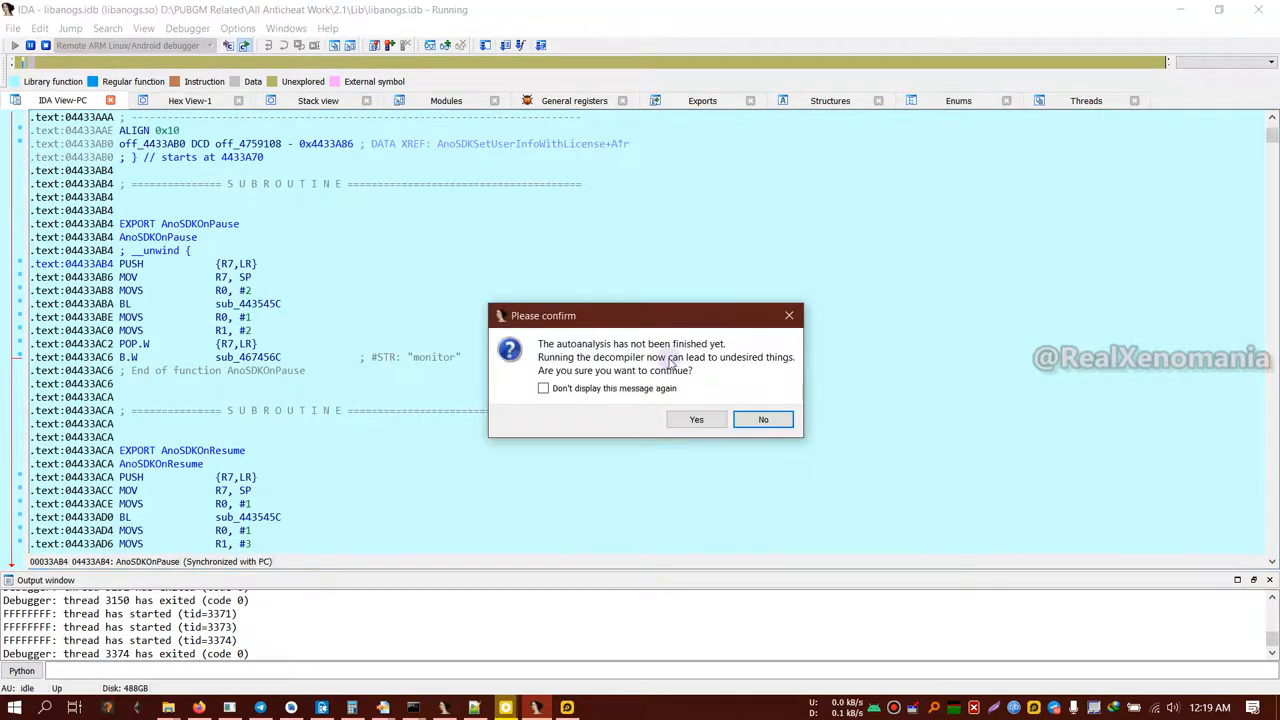
click(760, 425)
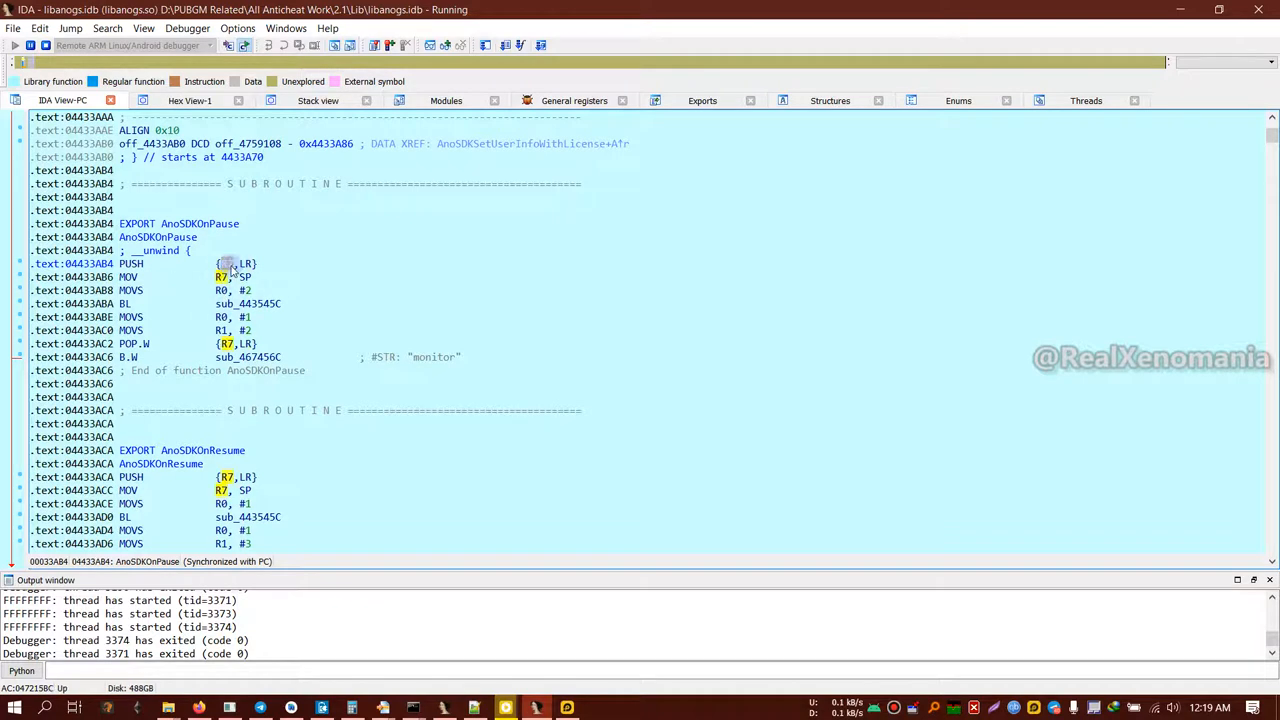
Step: Toggle a breakpoint on the PUSH at 04433AB4 on and off, then show General registers
click(126, 266)
click(20, 264)
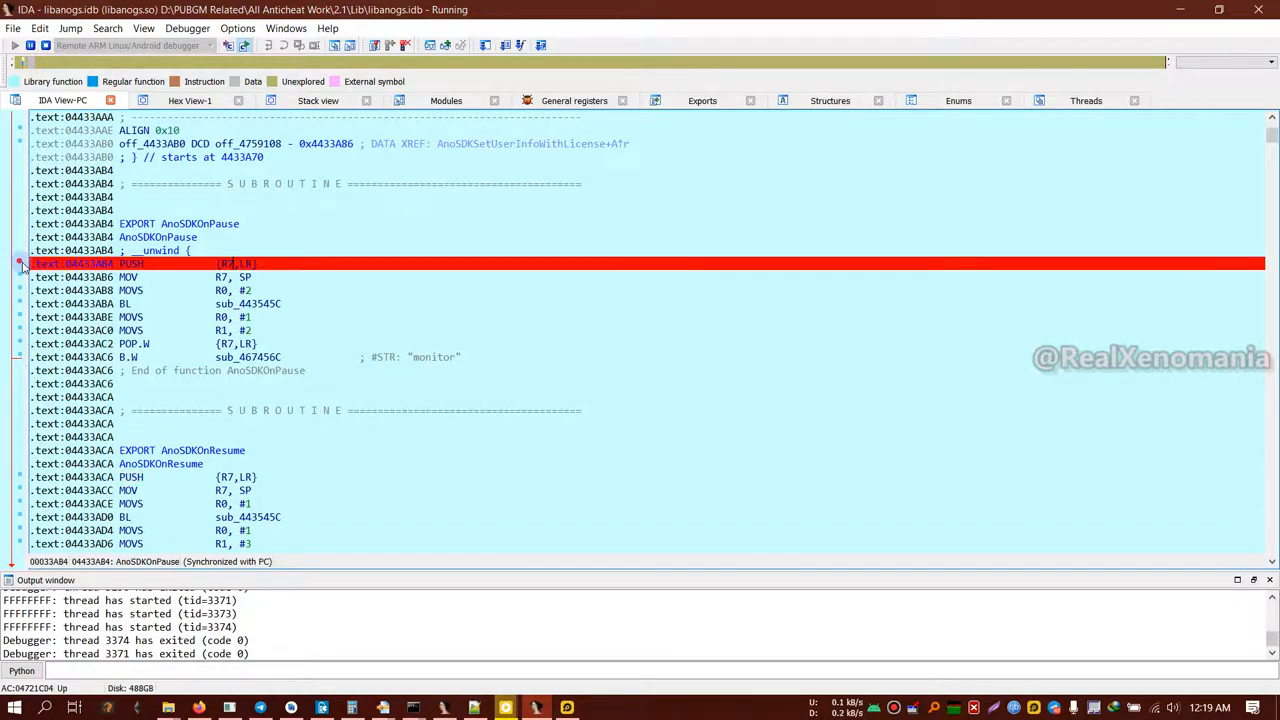
click(20, 264)
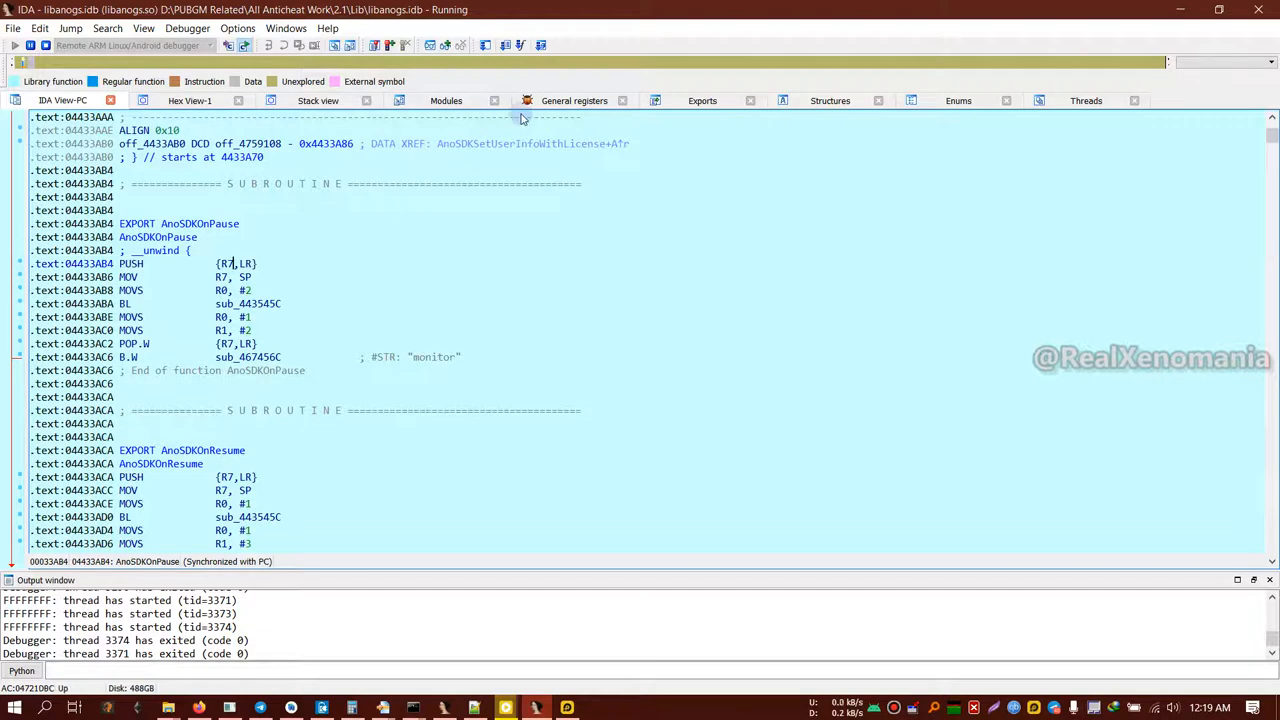
click(568, 103)
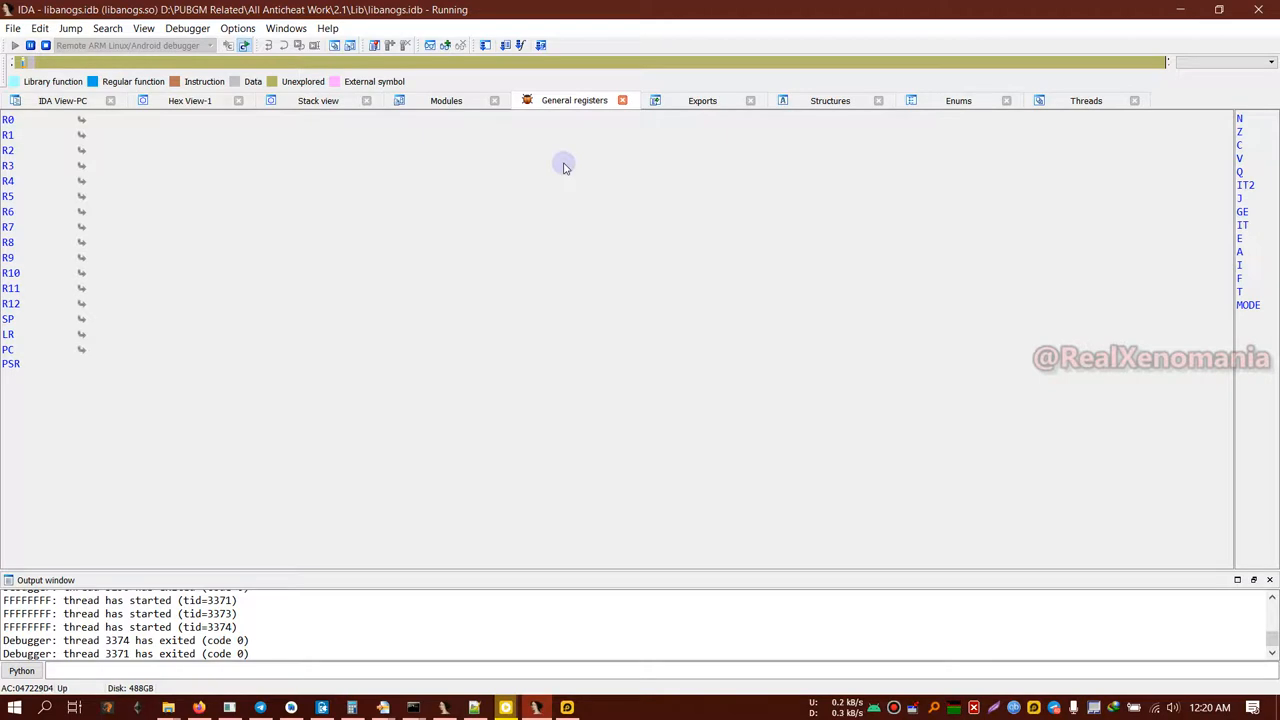
Step: Switch to IDA View-PC and place the caret in the PUSH line of AnoSDKOnPause
click(57, 104)
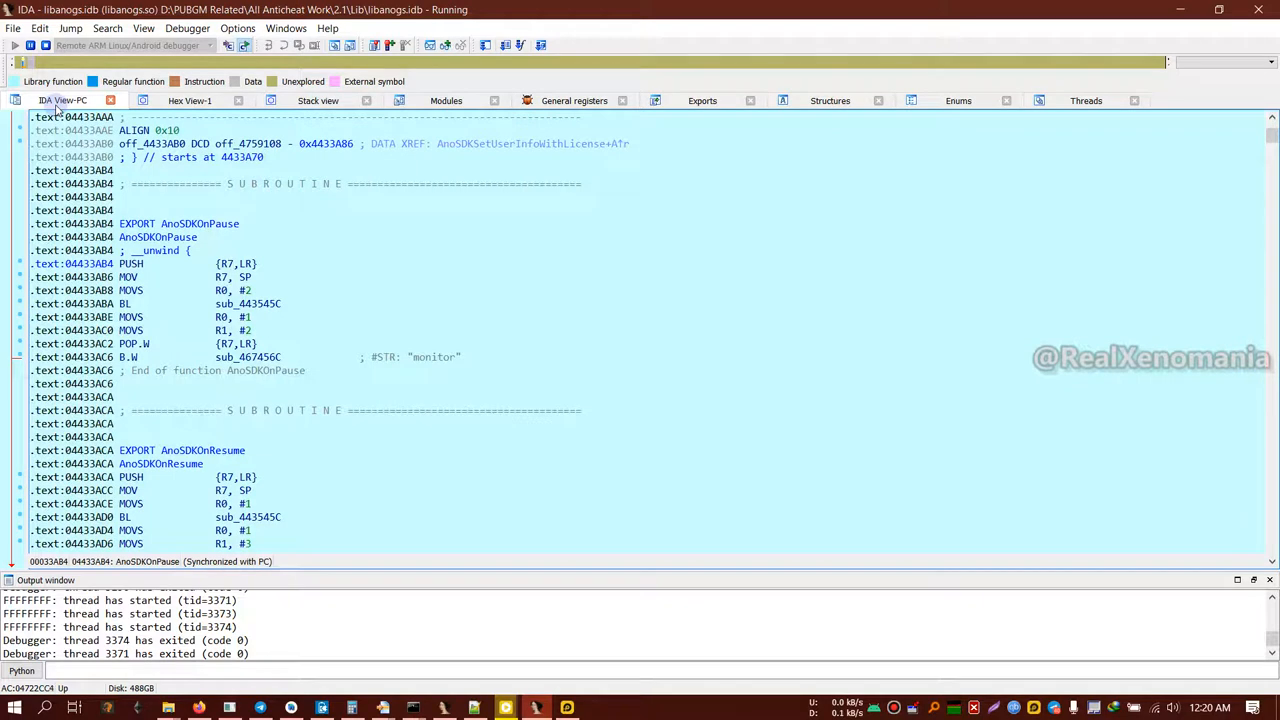
click(230, 263)
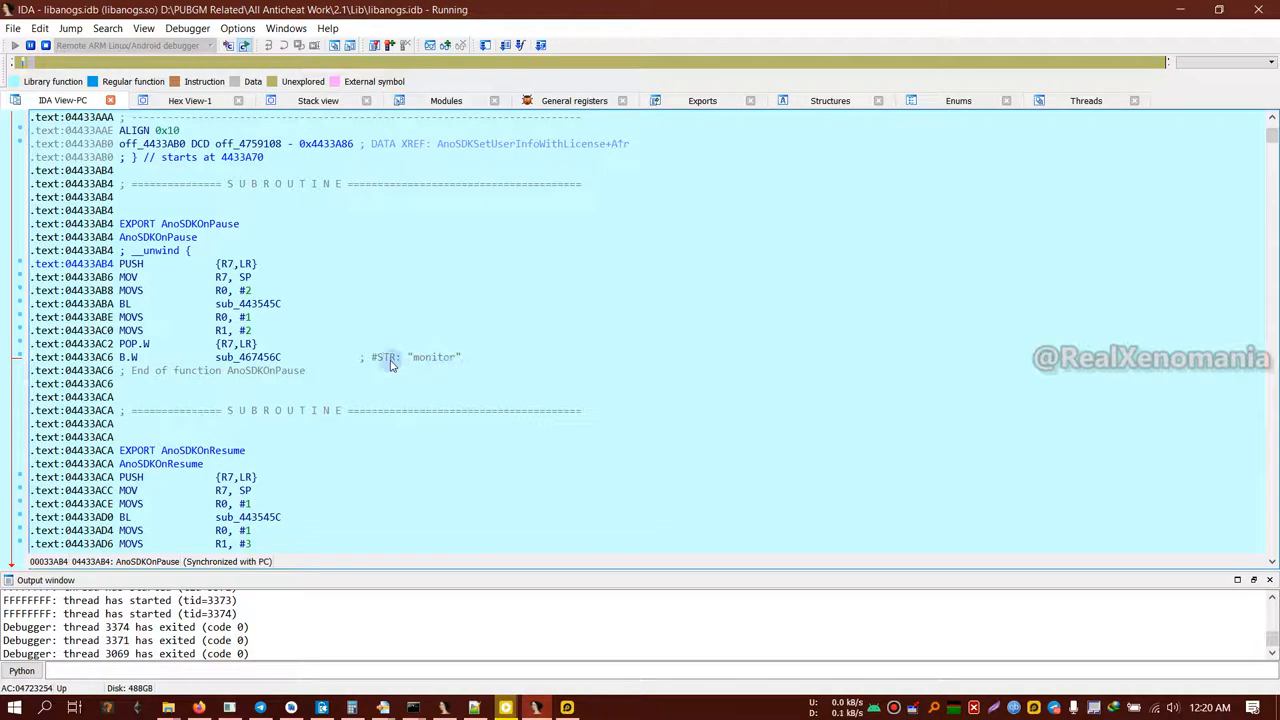
Step: Follow sub_467456C to the .bss global off_47D7E24 and select the row at 047D7E3C
double_click(252, 357)
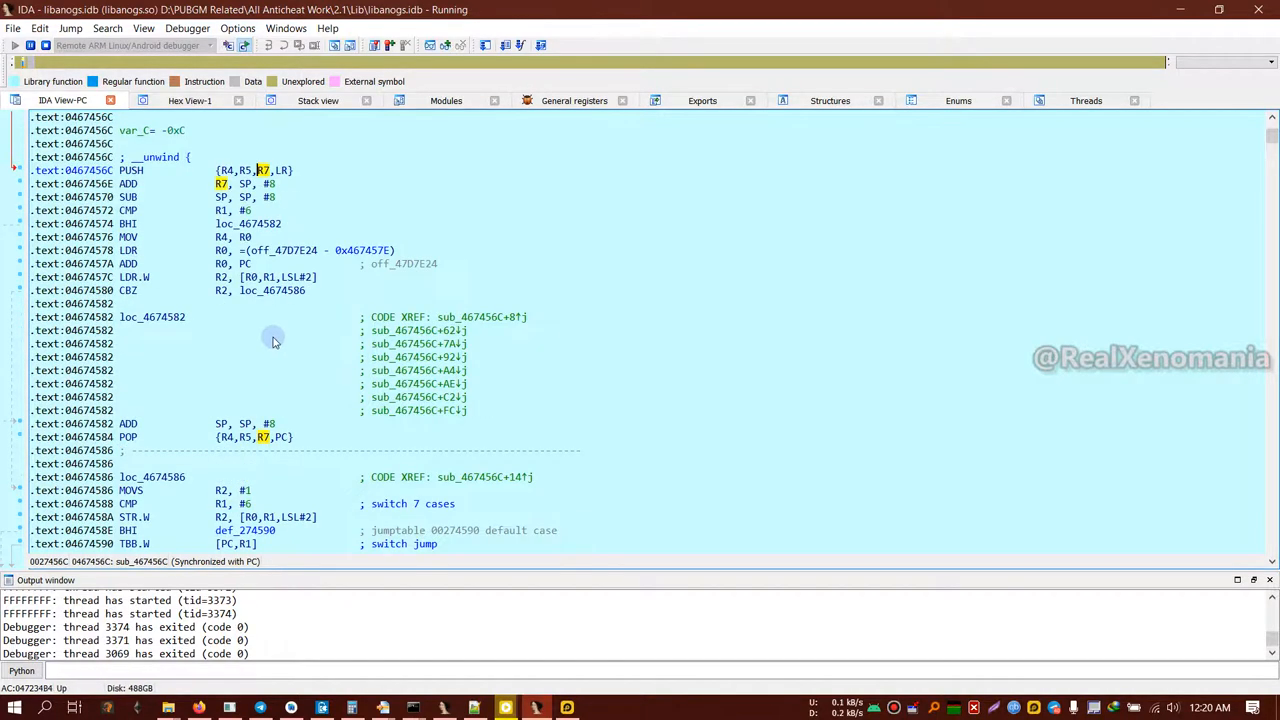
scroll(275, 341, up, 4)
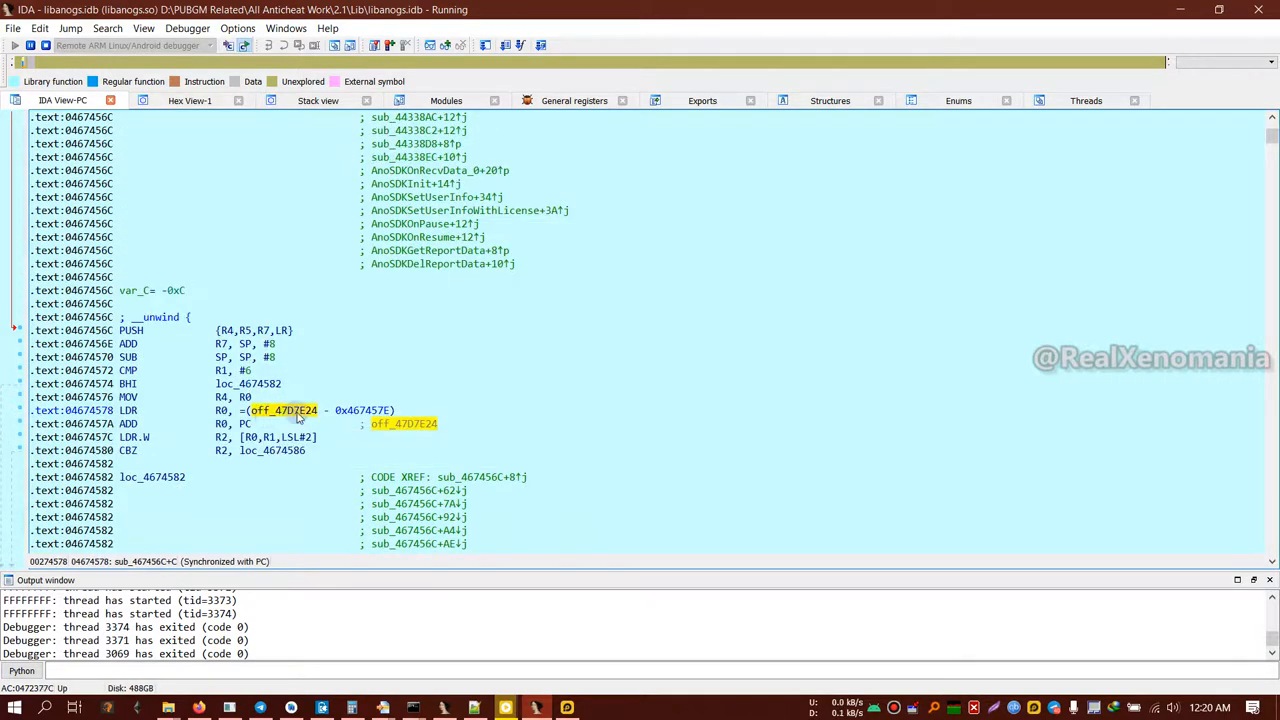
double_click(296, 412)
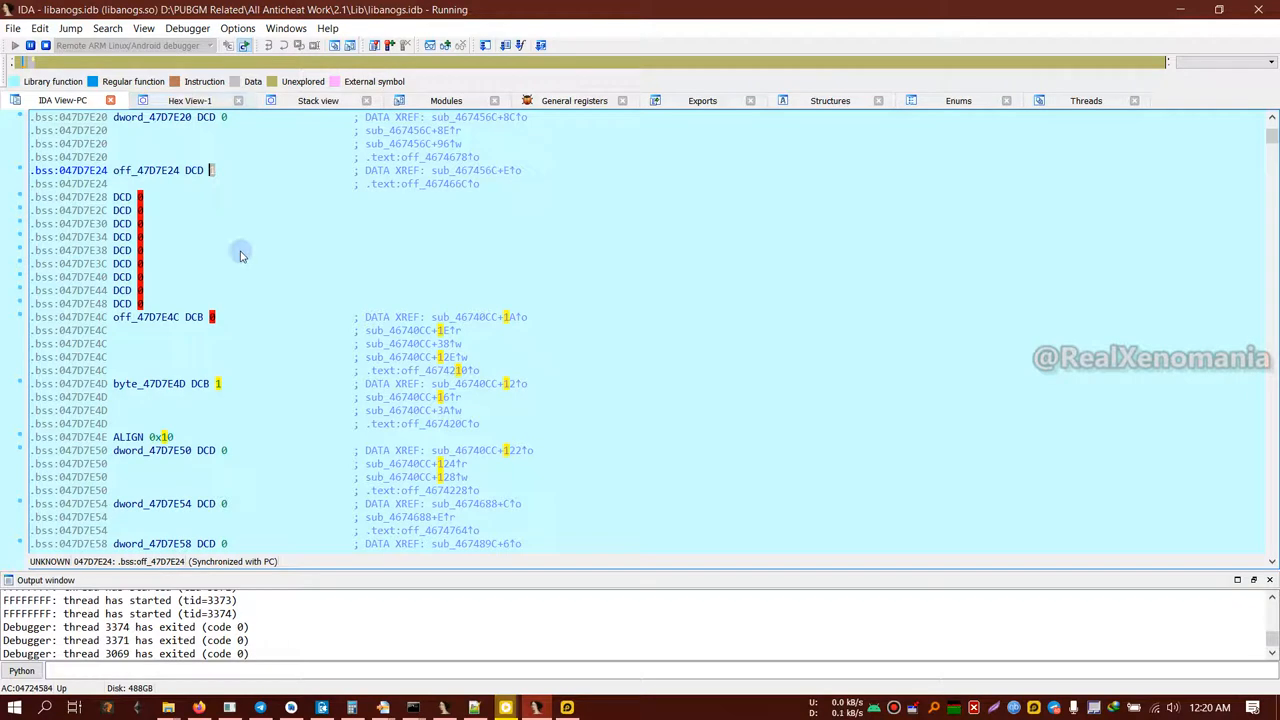
click(270, 262)
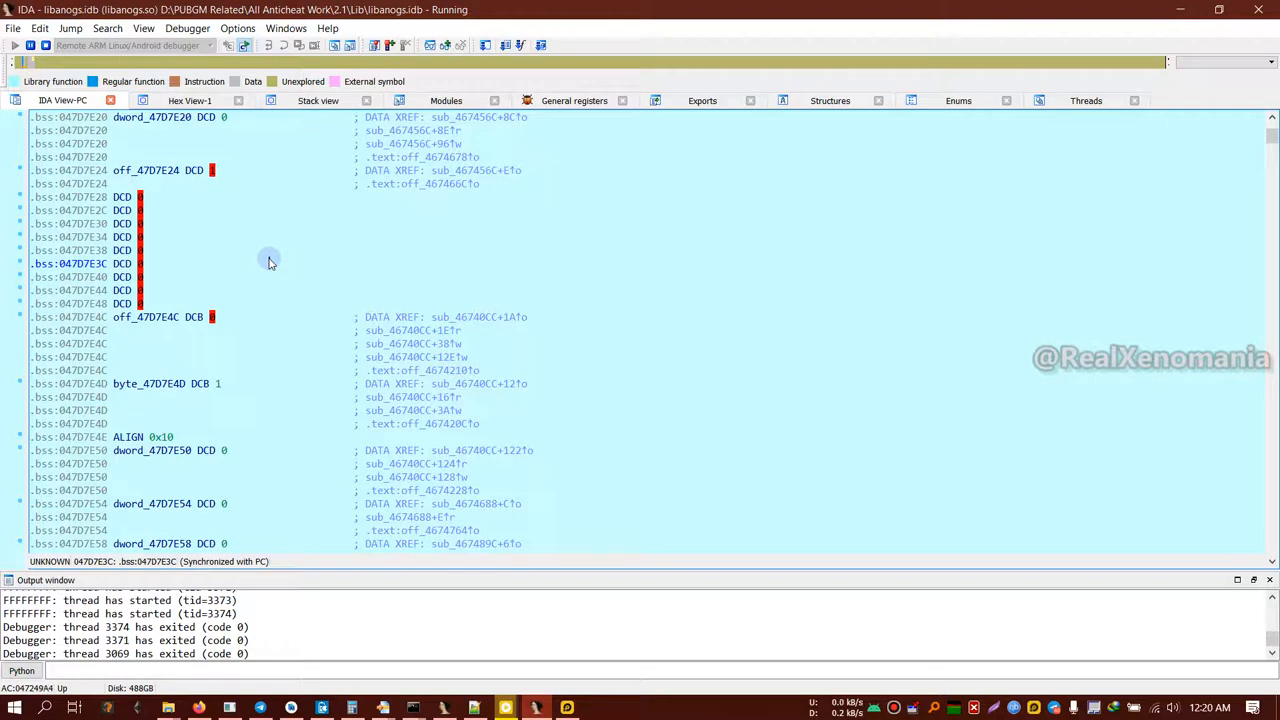
key(g)
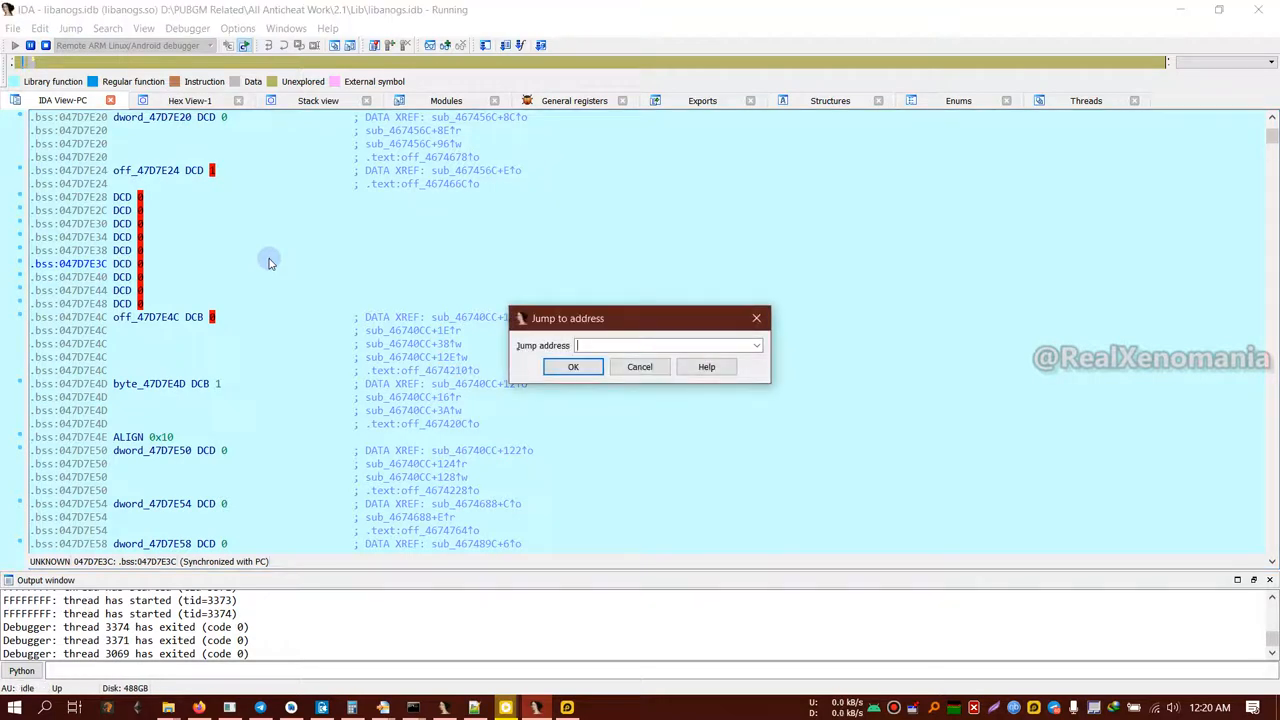
text(4443206)
key(Return)
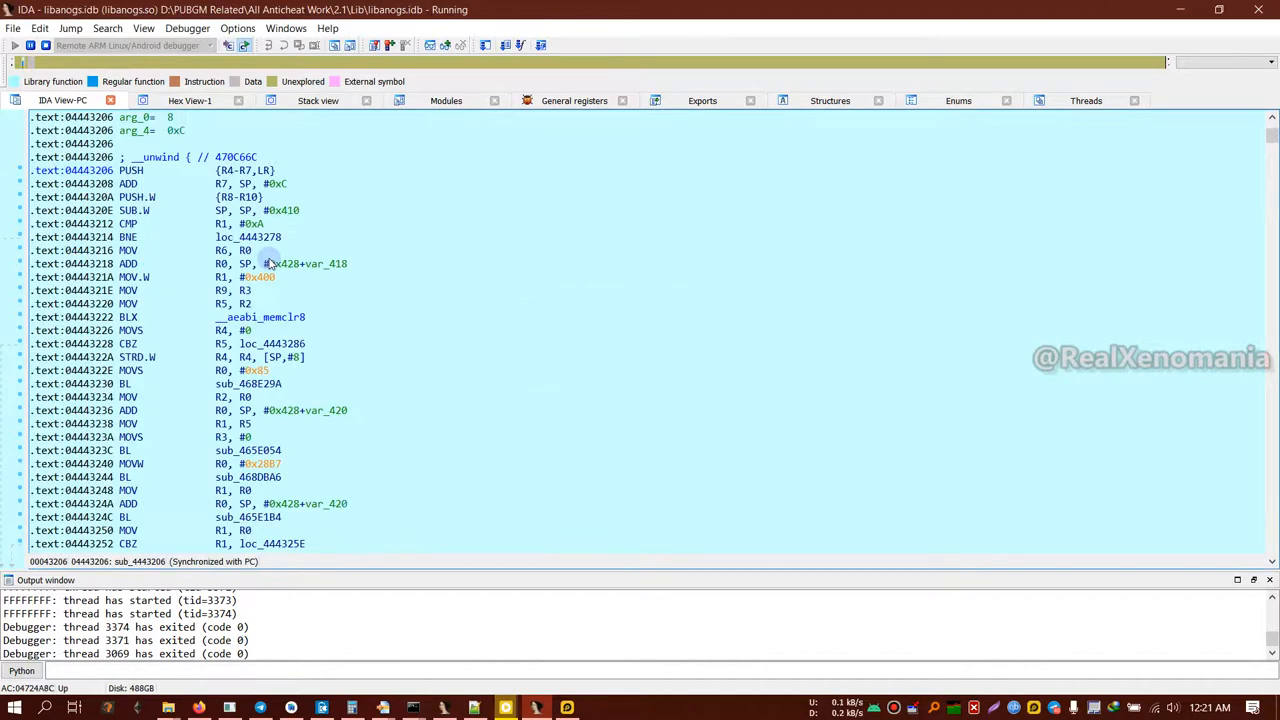
scroll(172, 272, up, 4)
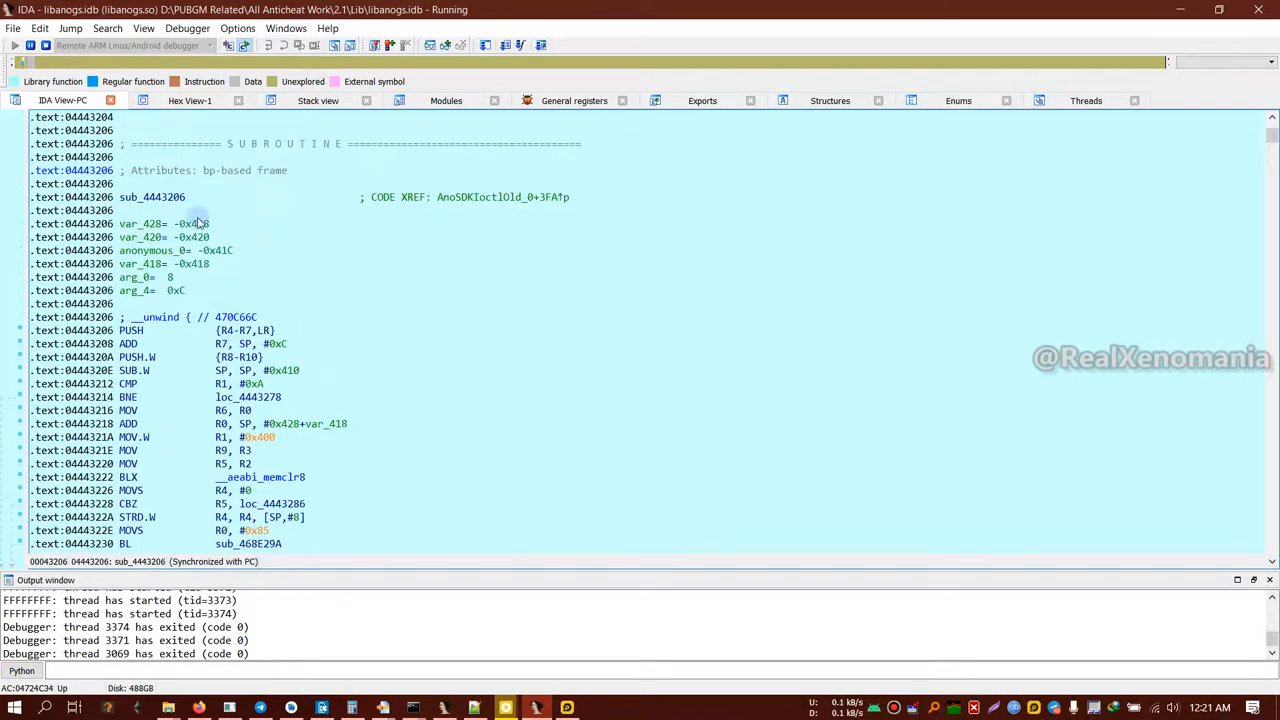
click(172, 198)
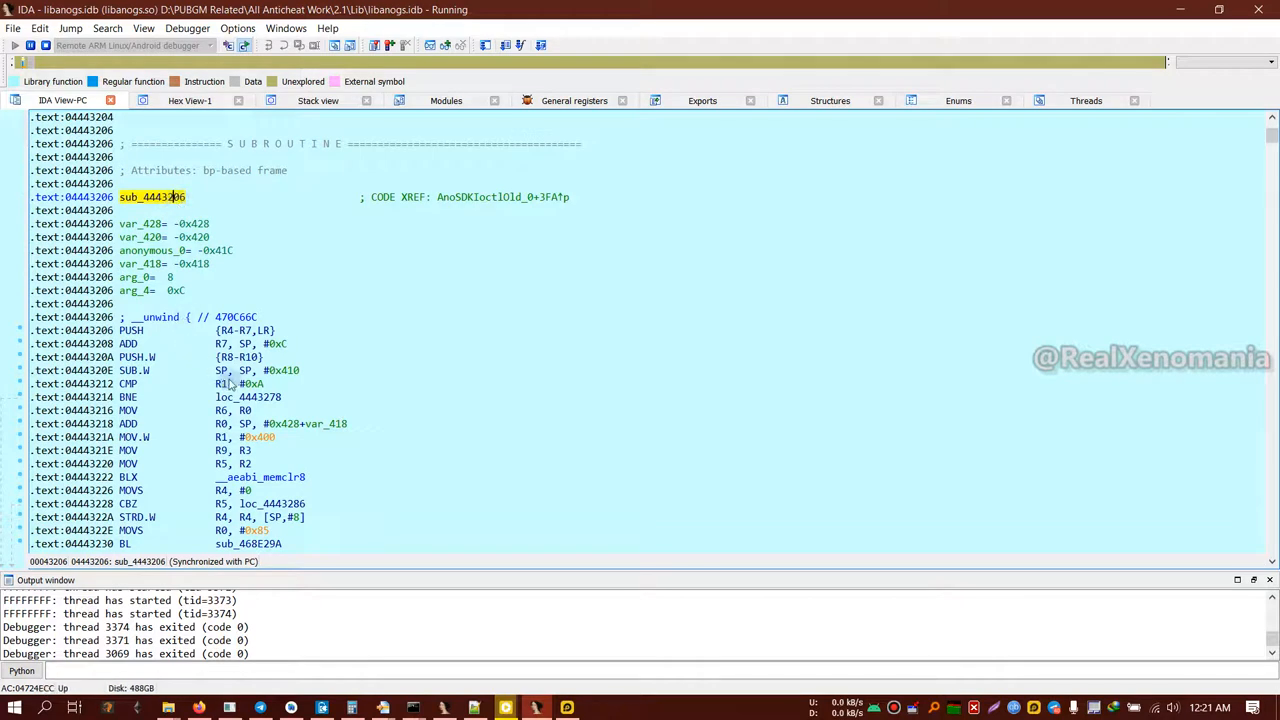
shift+click(186, 197)
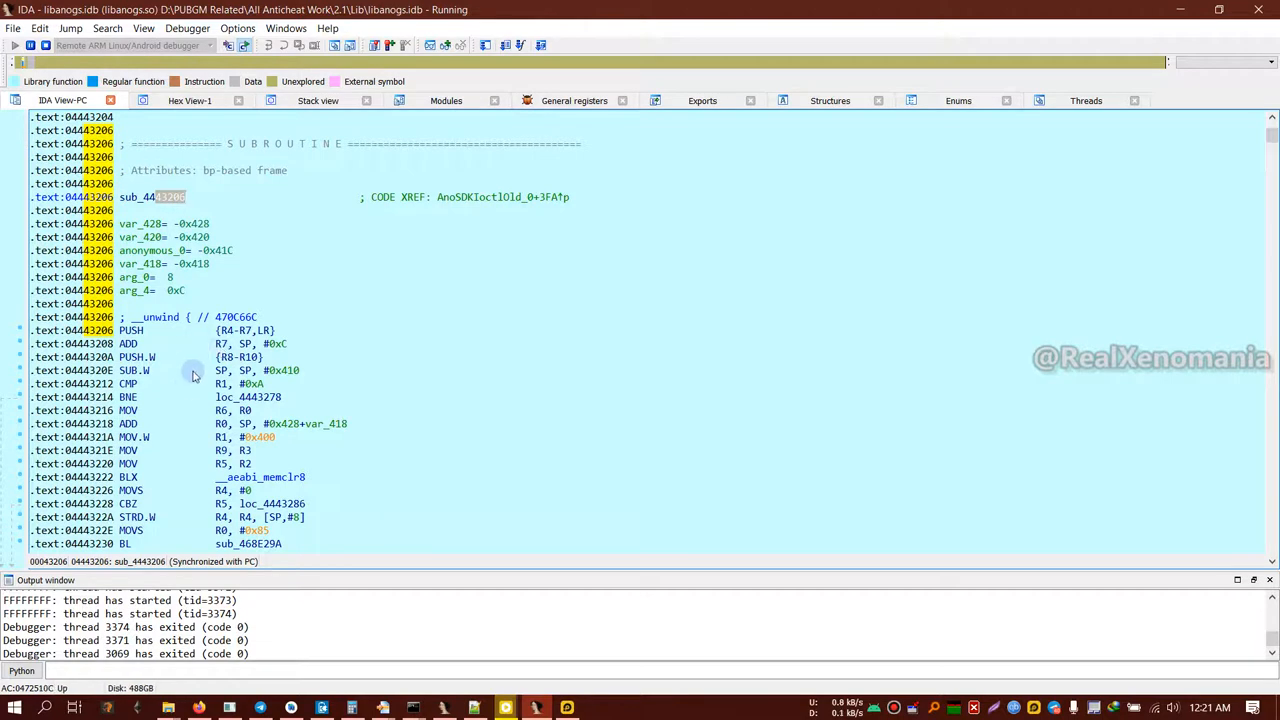
scroll(185, 388, down, 4)
scroll(185, 390, down, 4)
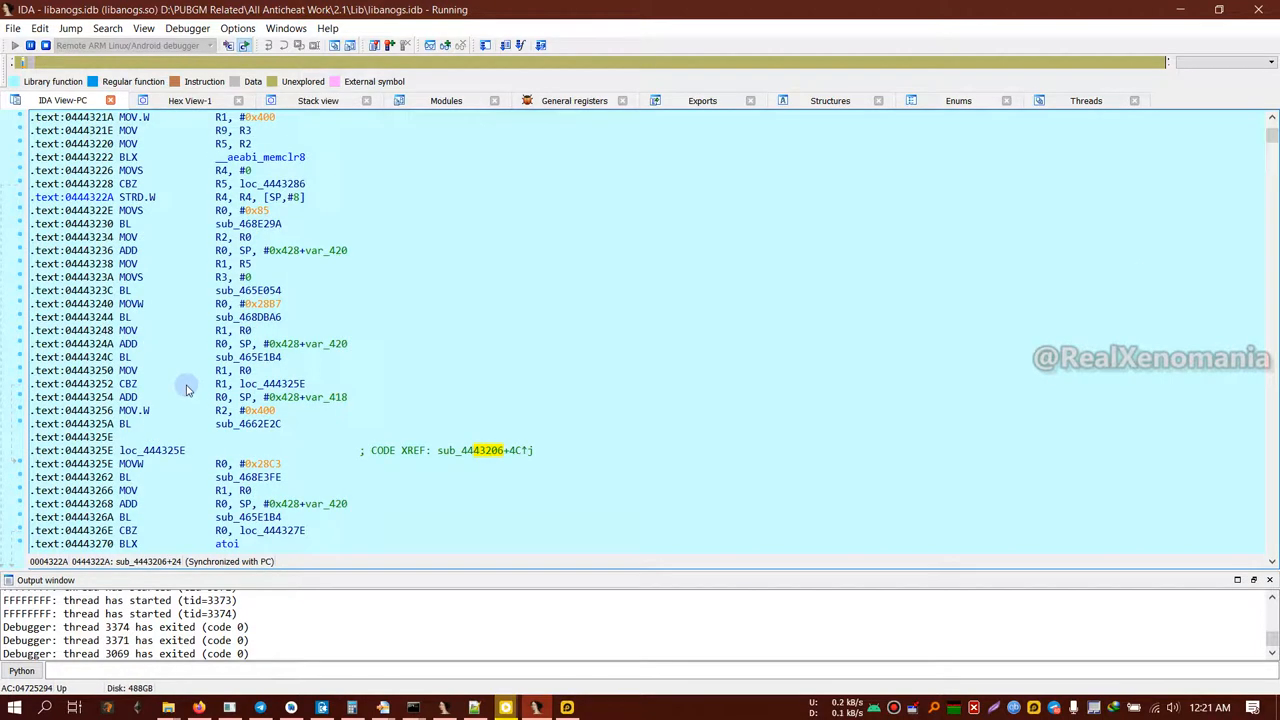
scroll(185, 389, down, 2)
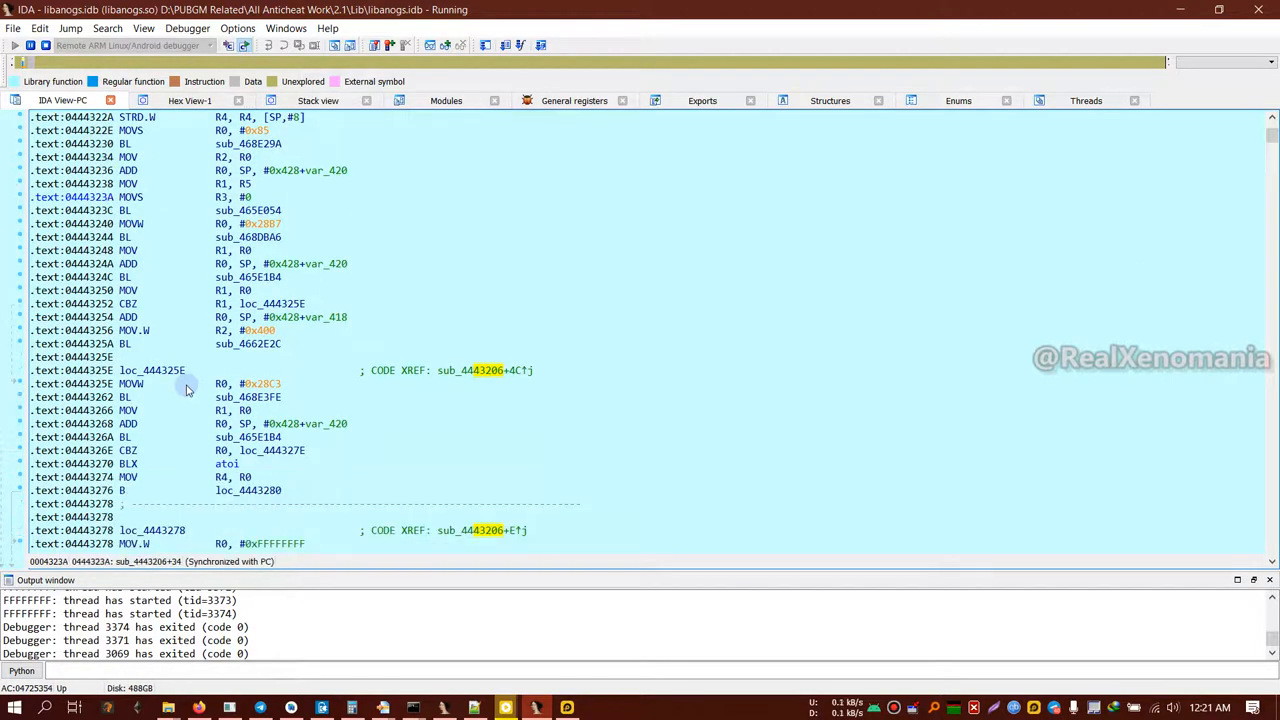
scroll(185, 389, down, 5)
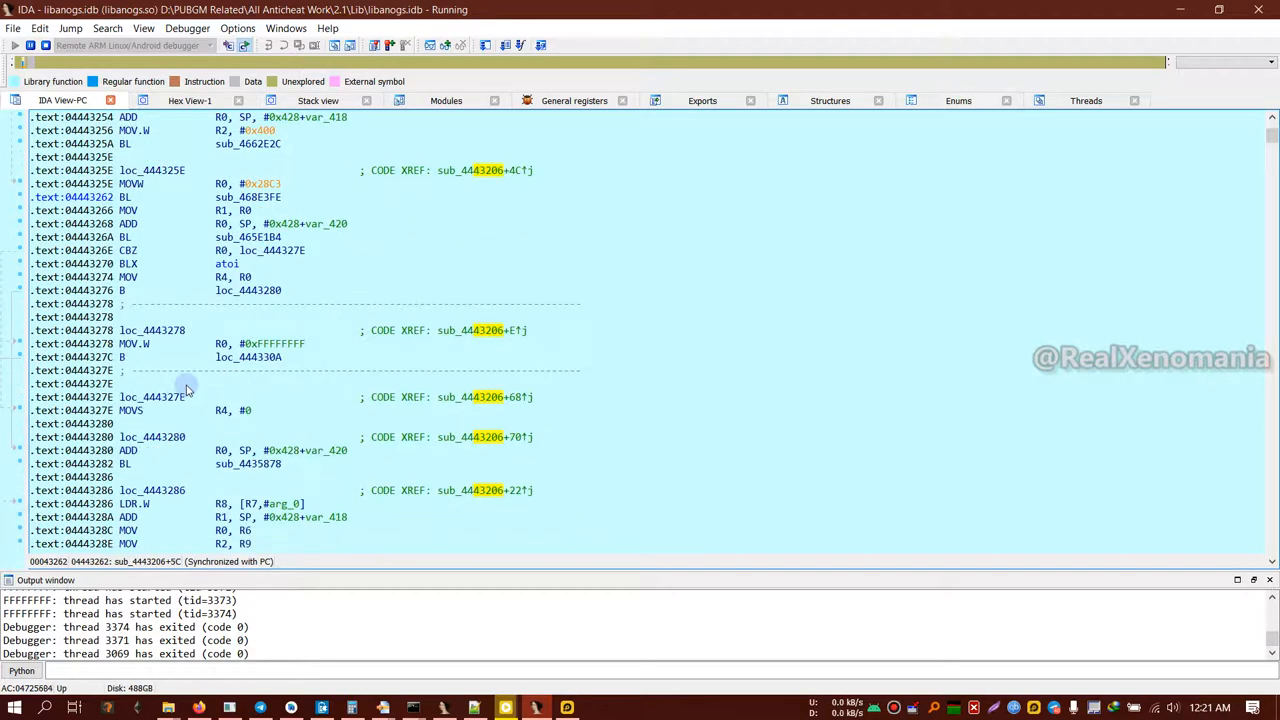
scroll(185, 388, down, 2)
scroll(185, 388, down, 3)
scroll(185, 388, down, 3)
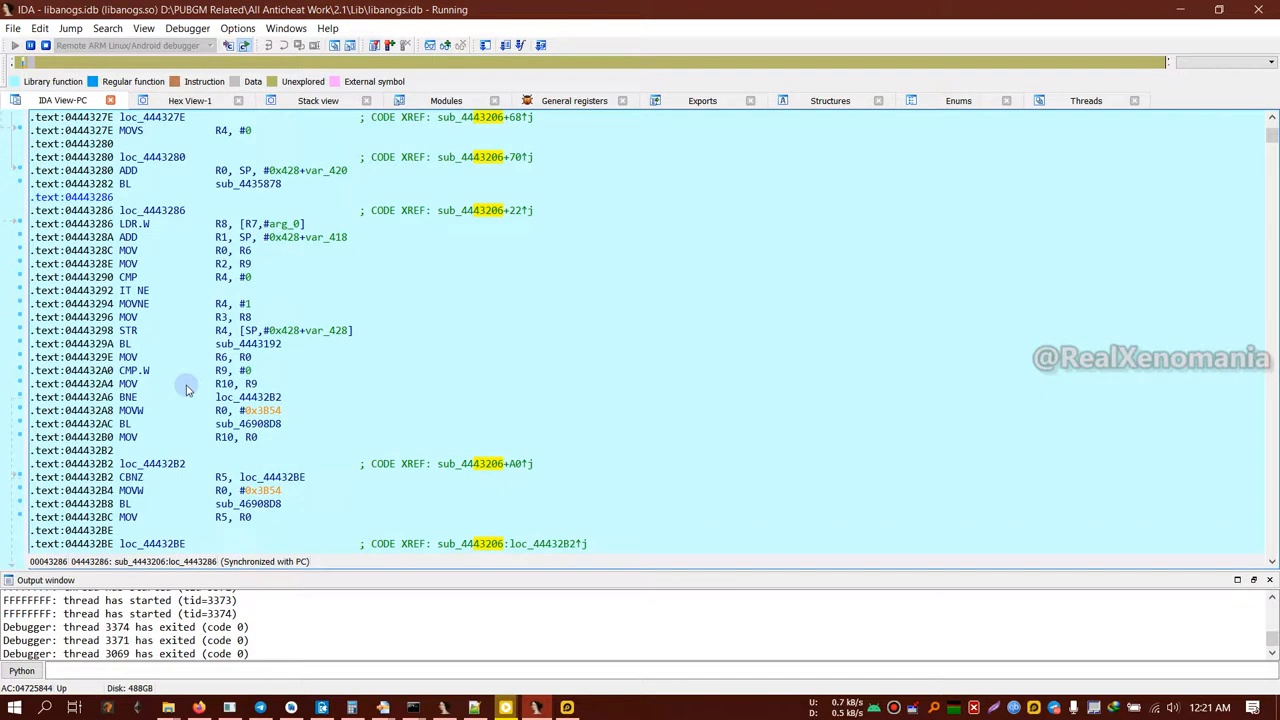
scroll(185, 388, down, 3)
scroll(185, 389, down, 3)
scroll(185, 389, down, 3)
scroll(185, 389, down, 5)
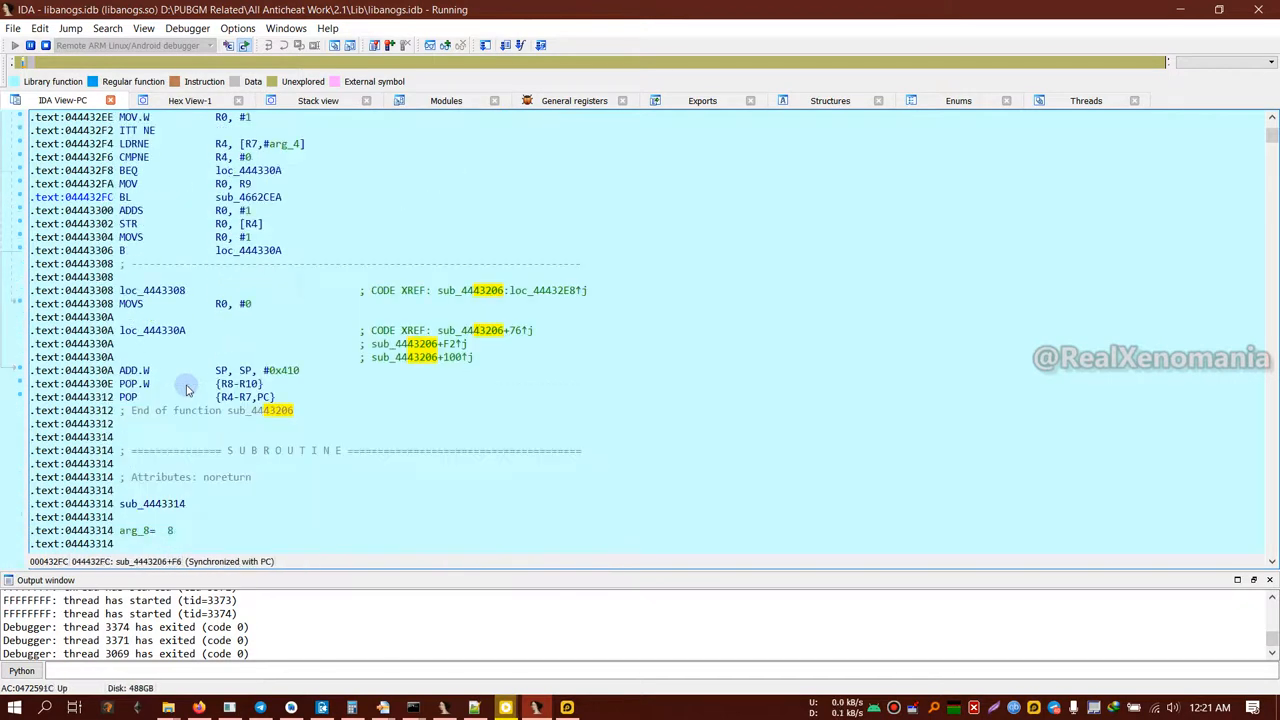
scroll(185, 389, down, 1)
scroll(185, 389, down, 1)
scroll(185, 389, up, 4)
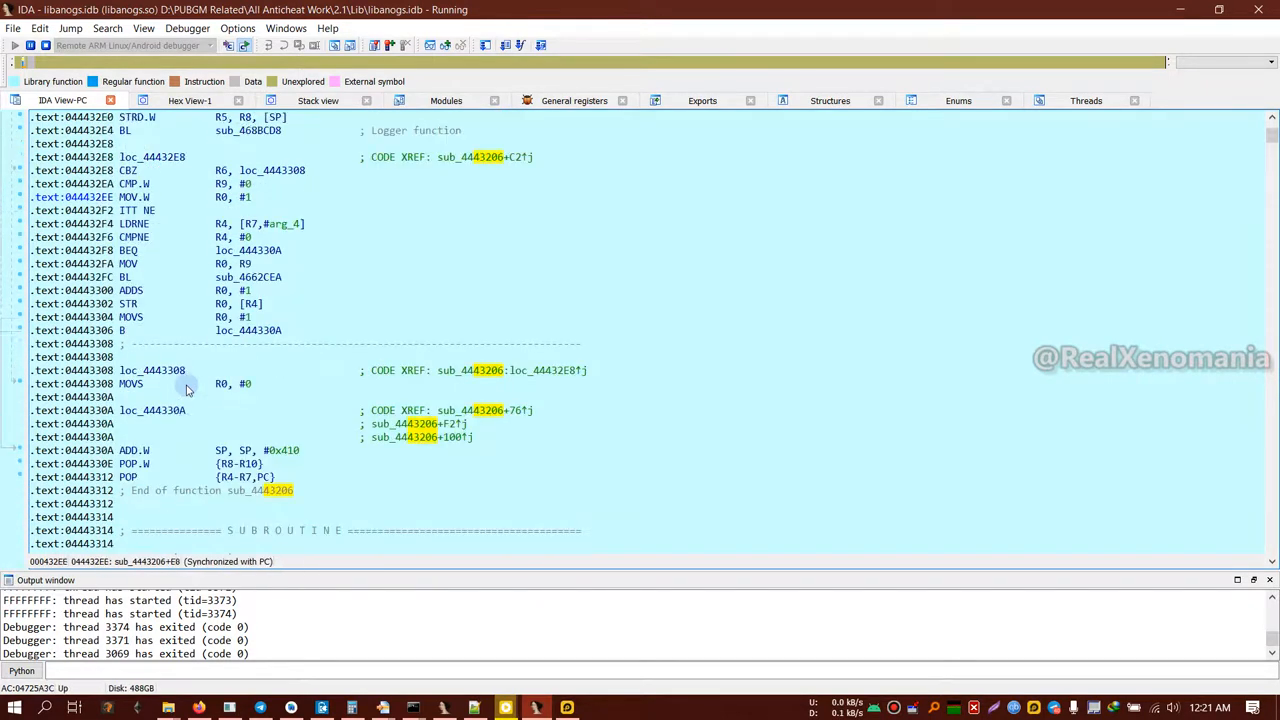
scroll(185, 389, up, 2)
scroll(185, 389, up, 4)
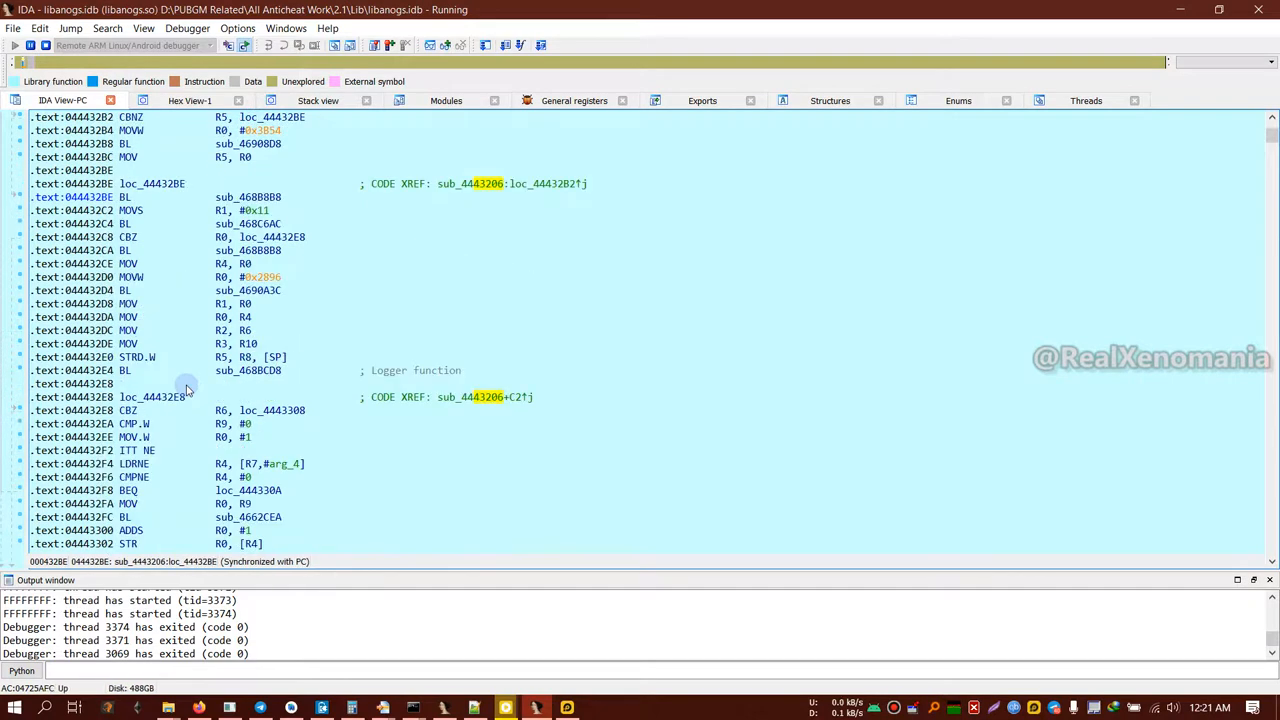
scroll(185, 389, up, 1)
scroll(185, 389, up, 1)
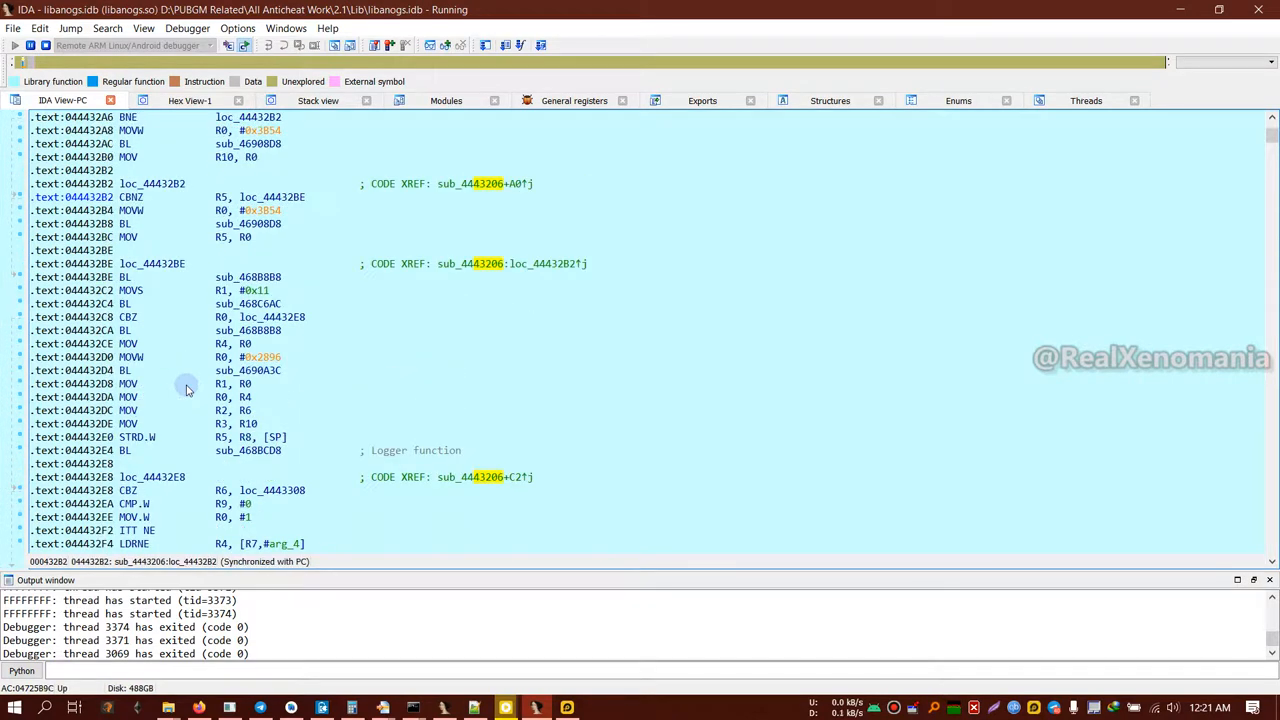
scroll(185, 389, up, 1)
scroll(185, 389, up, 1)
scroll(185, 389, up, 1)
scroll(185, 389, up, 1)
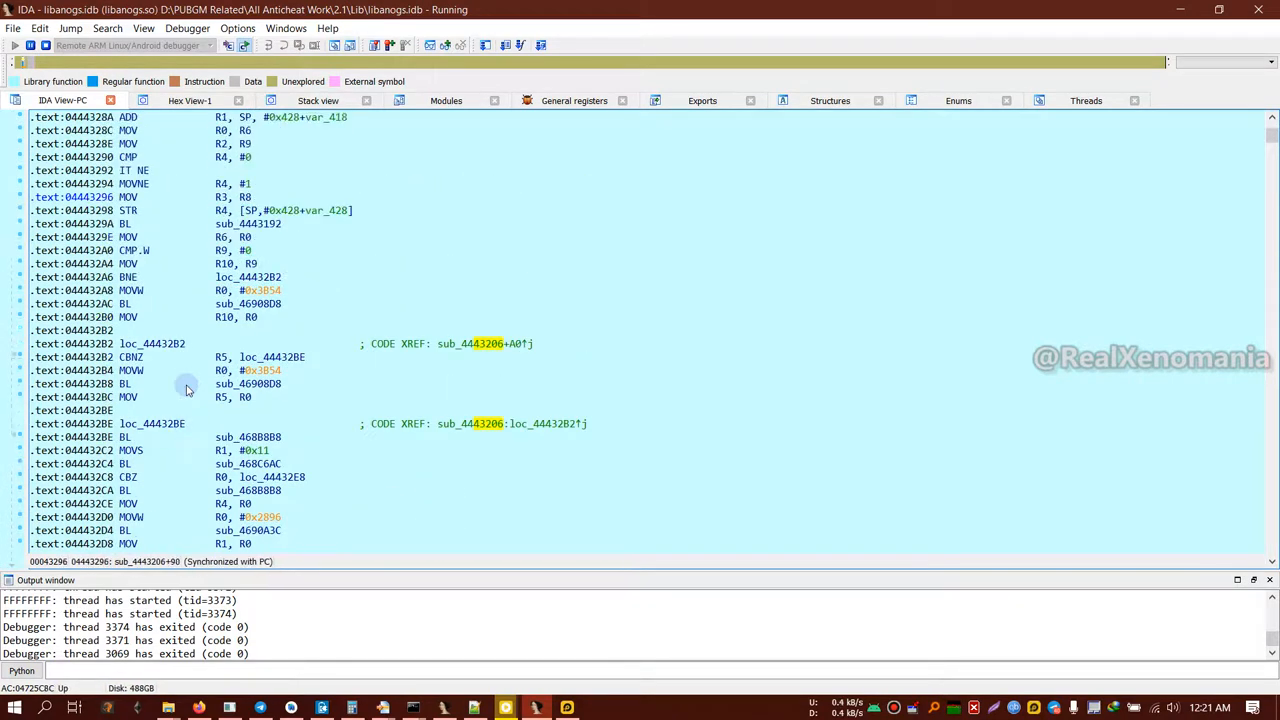
scroll(185, 389, up, 1)
scroll(185, 389, up, 2)
scroll(185, 389, up, 2)
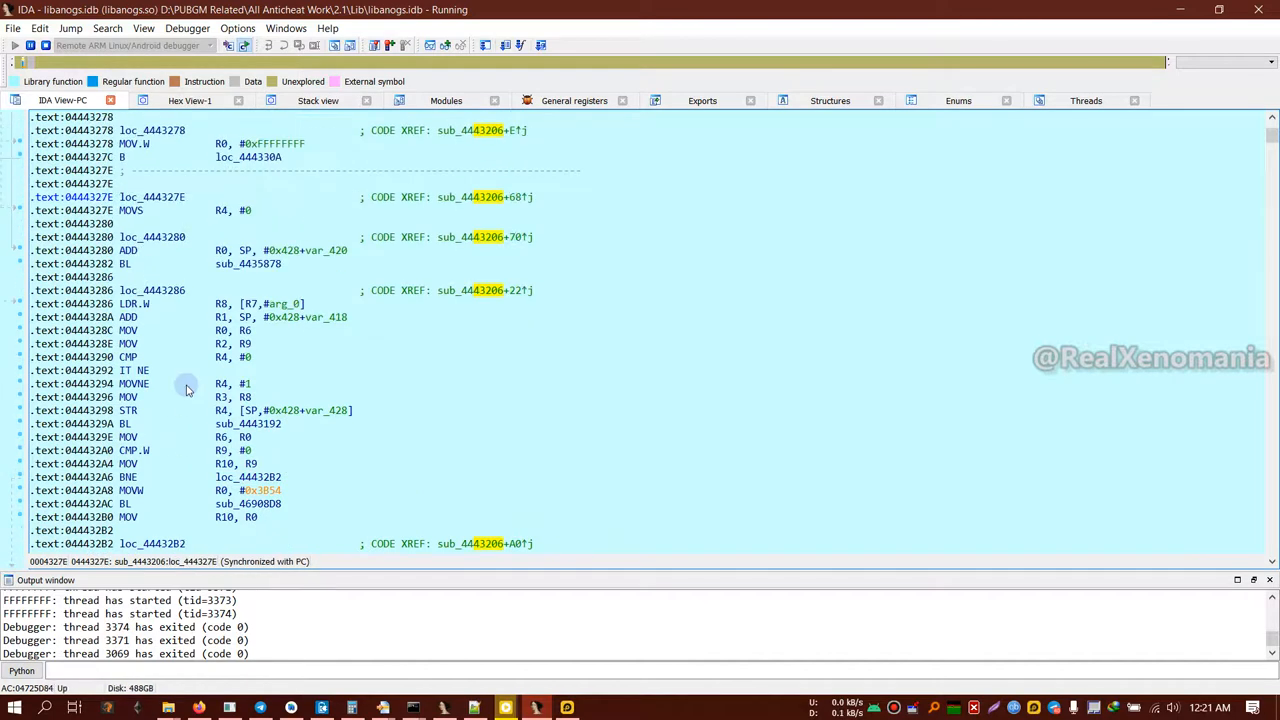
scroll(185, 389, up, 2)
scroll(185, 389, up, 2)
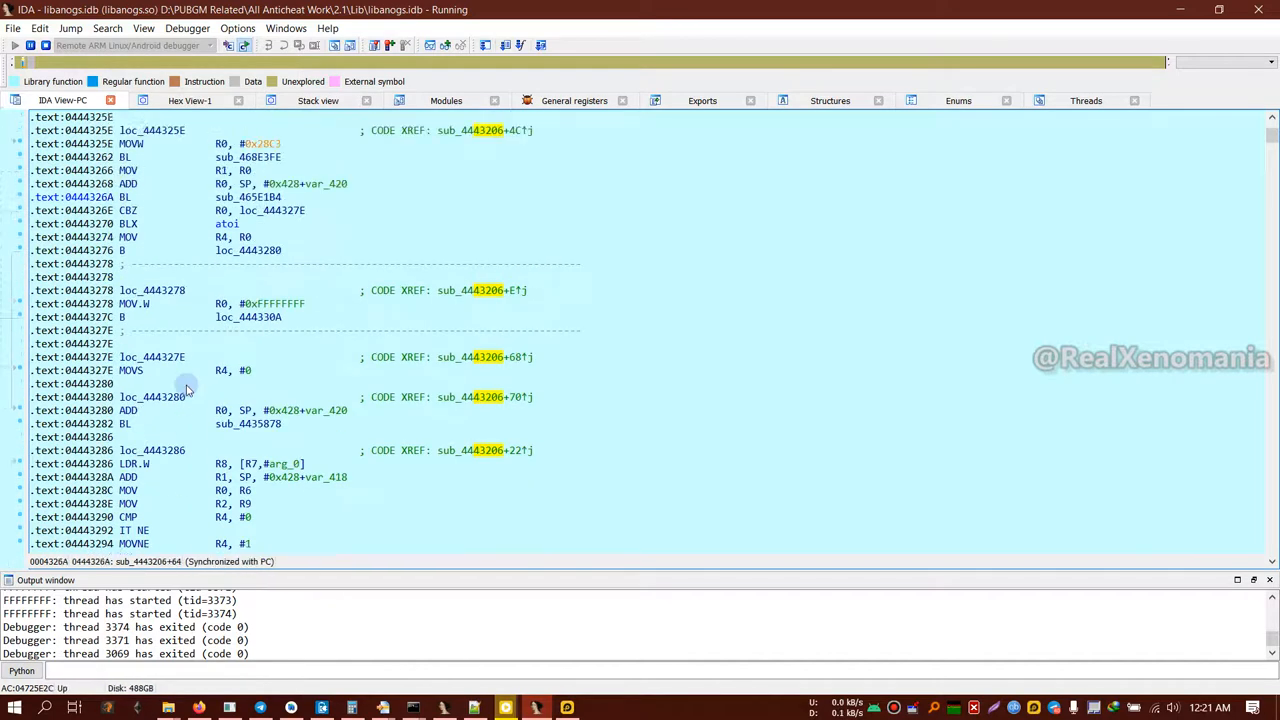
scroll(185, 389, up, 2)
scroll(185, 389, up, 1)
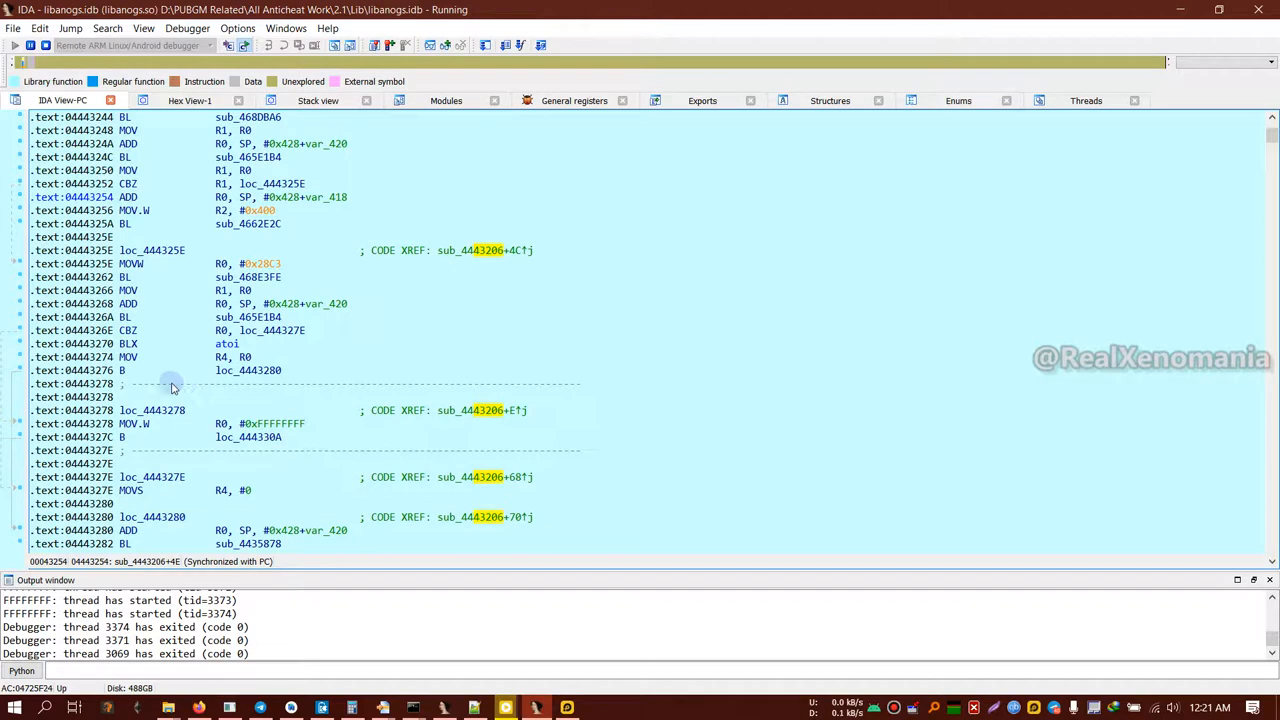
scroll(172, 388, up, 1)
scroll(170, 387, up, 1)
scroll(170, 387, up, 1)
scroll(170, 387, up, 3)
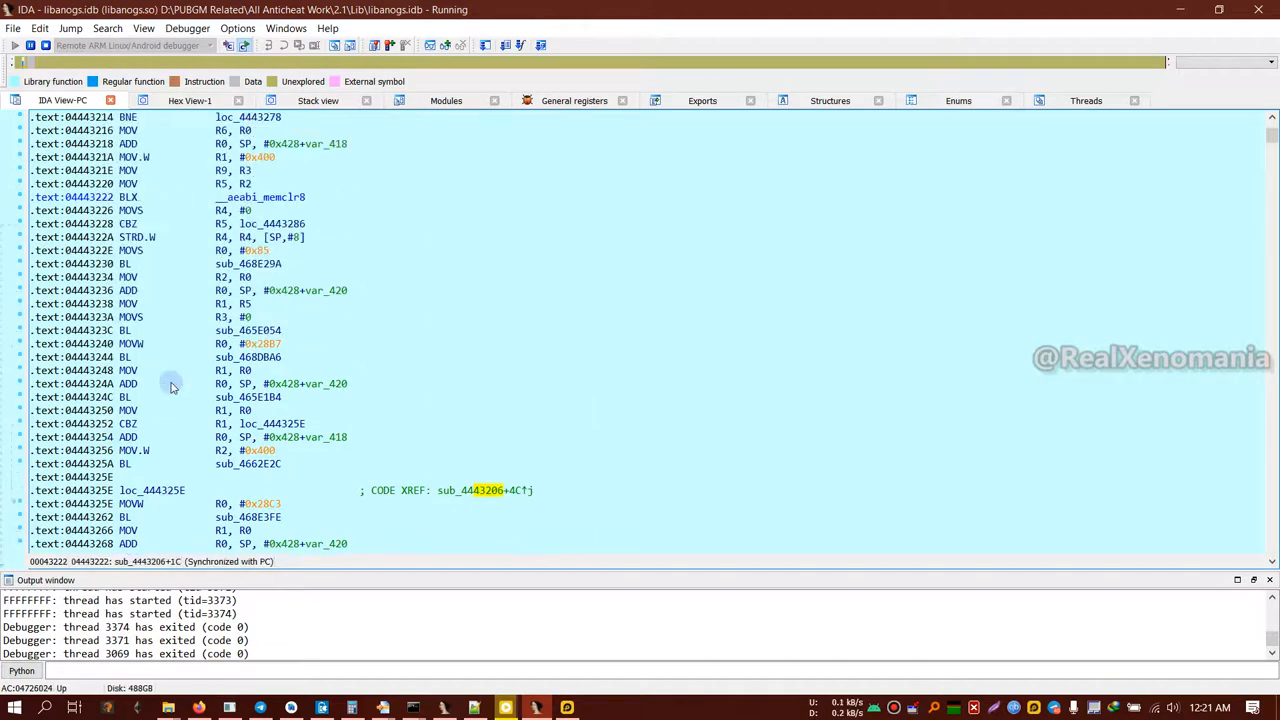
scroll(170, 387, up, 1)
scroll(170, 387, up, 2)
scroll(170, 387, up, 1)
scroll(170, 387, up, 1)
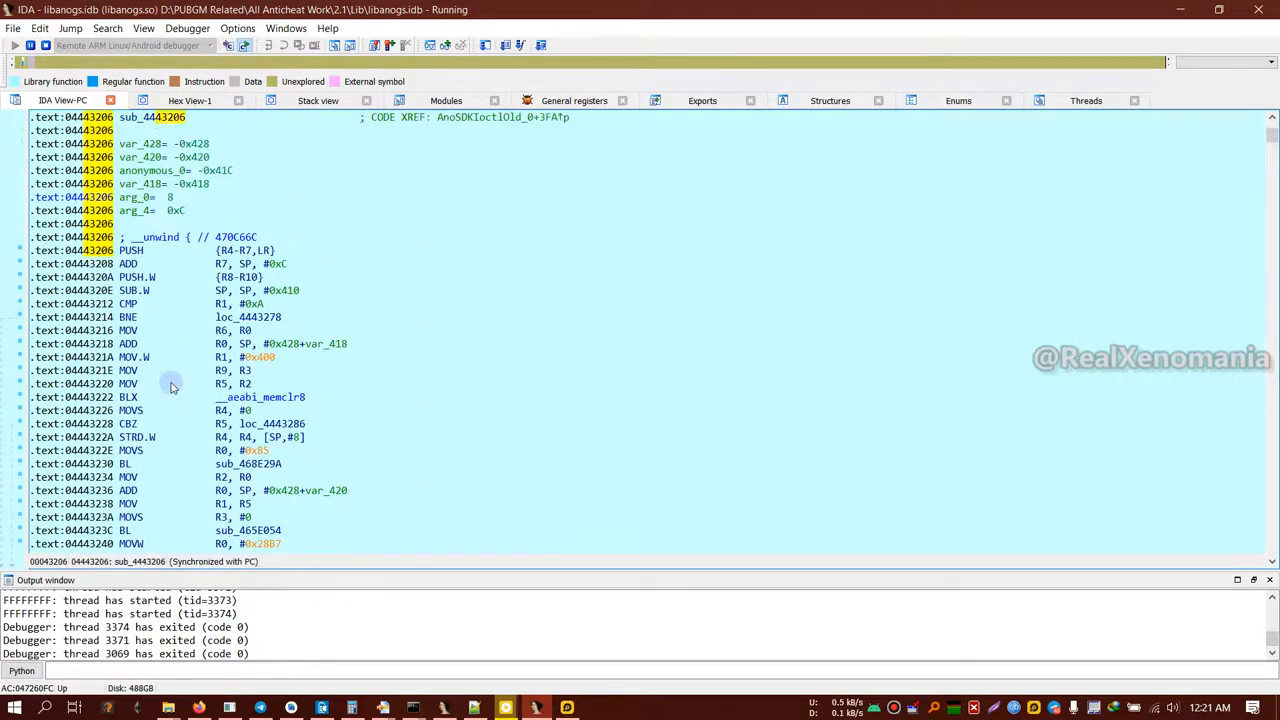
scroll(170, 387, down, 1)
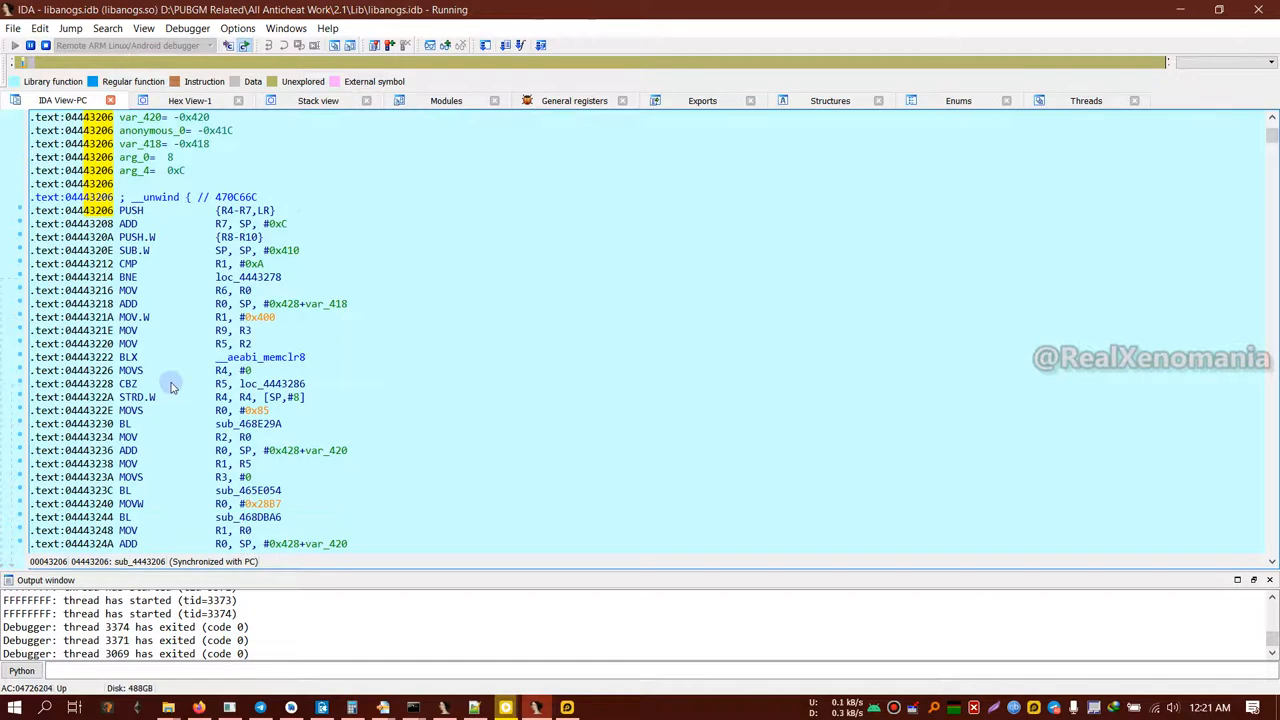
scroll(170, 387, down, 1)
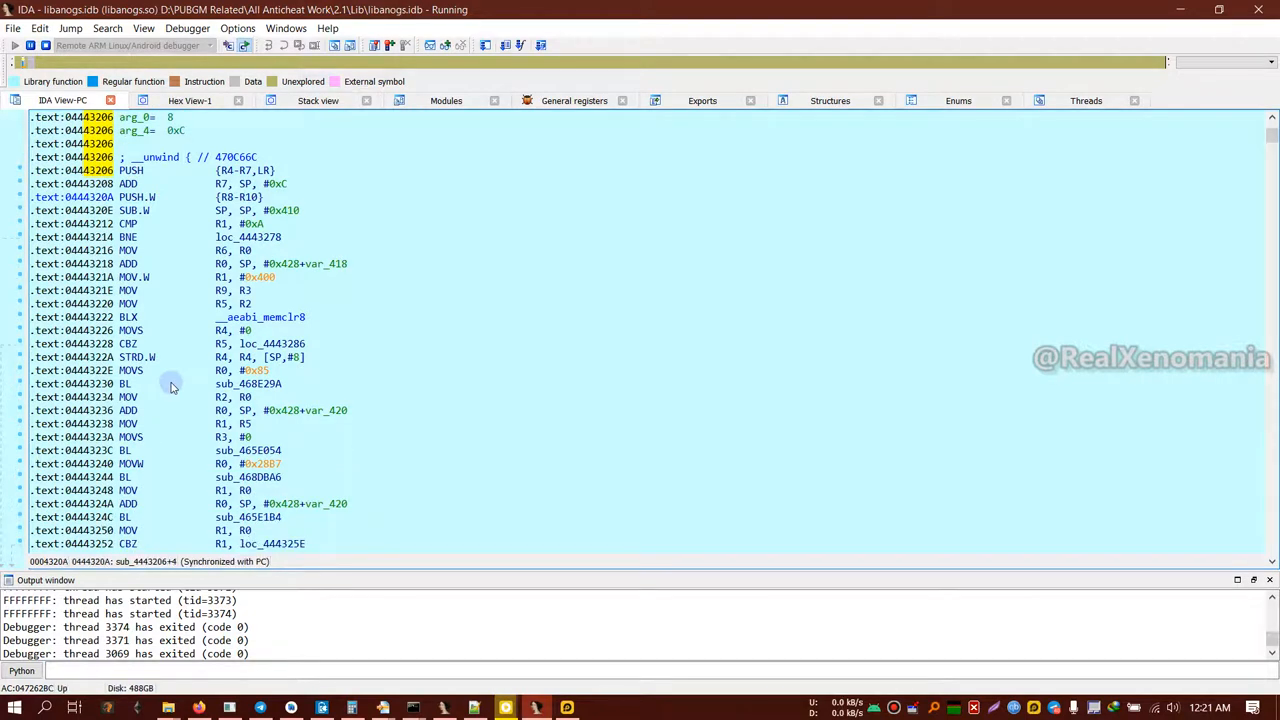
scroll(170, 387, down, 2)
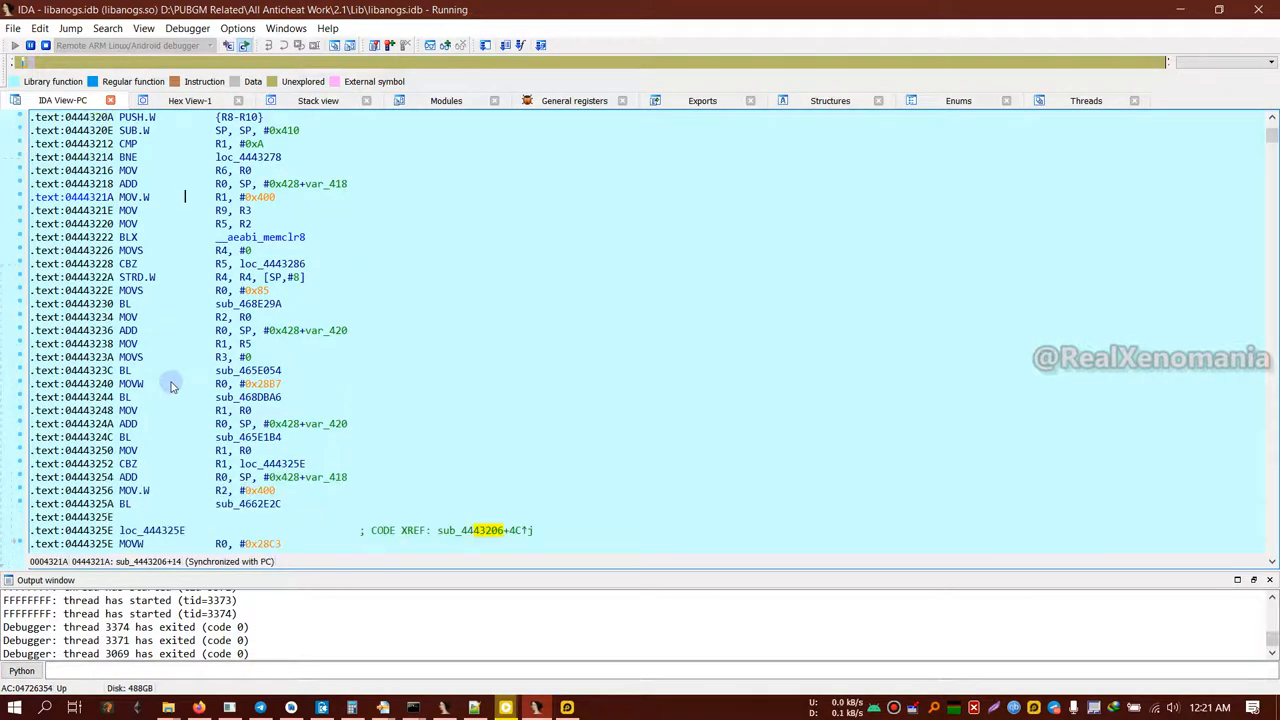
scroll(170, 403, down, 1)
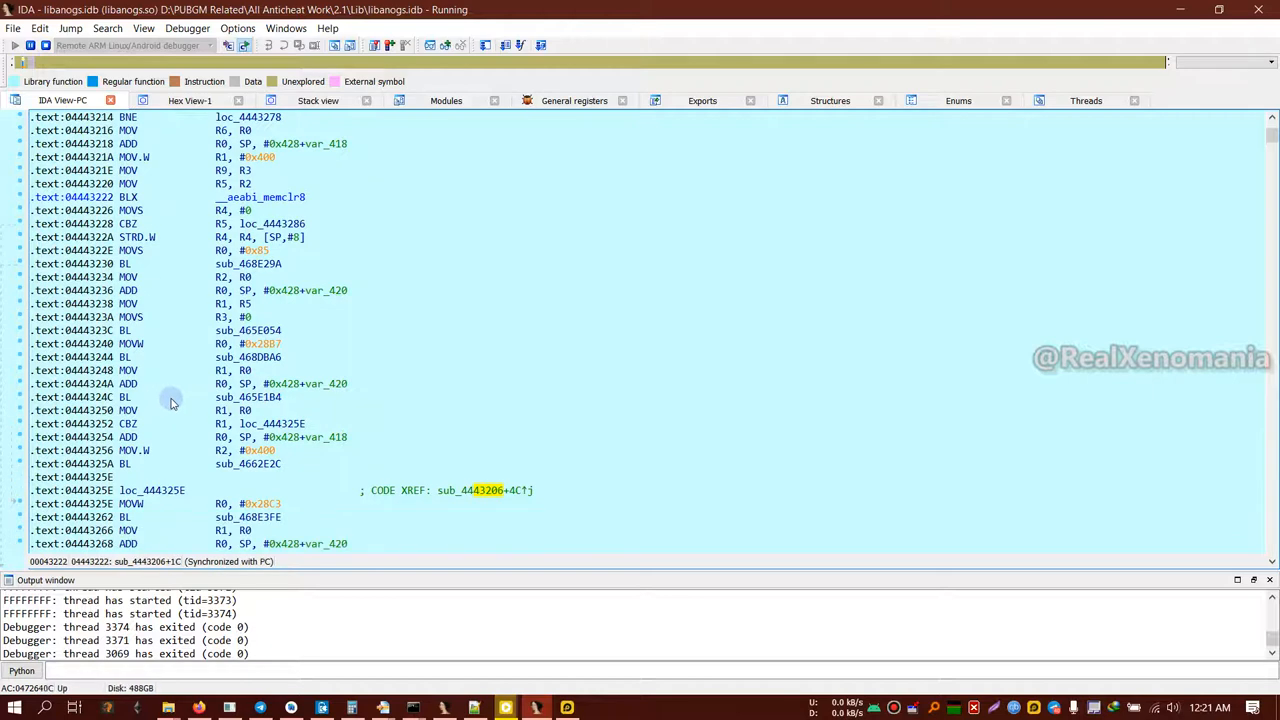
scroll(170, 403, down, 2)
scroll(170, 403, down, 1)
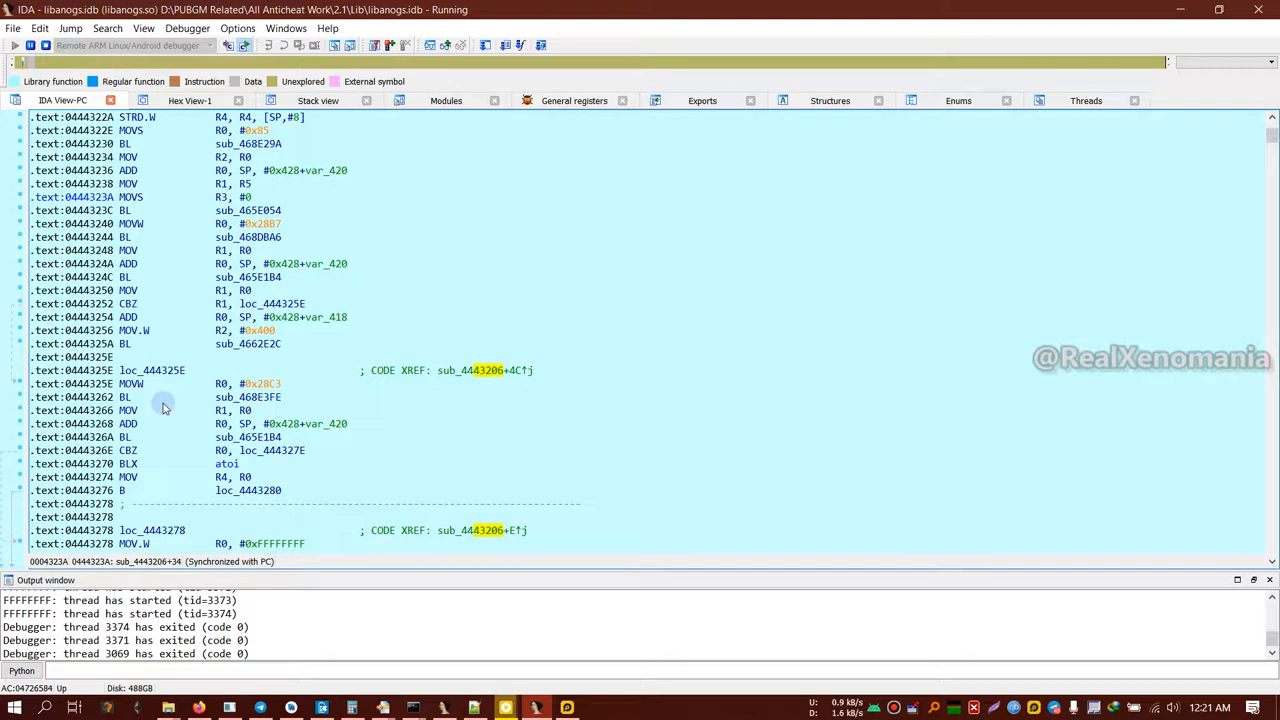
scroll(163, 407, up, 5)
scroll(160, 404, up, 6)
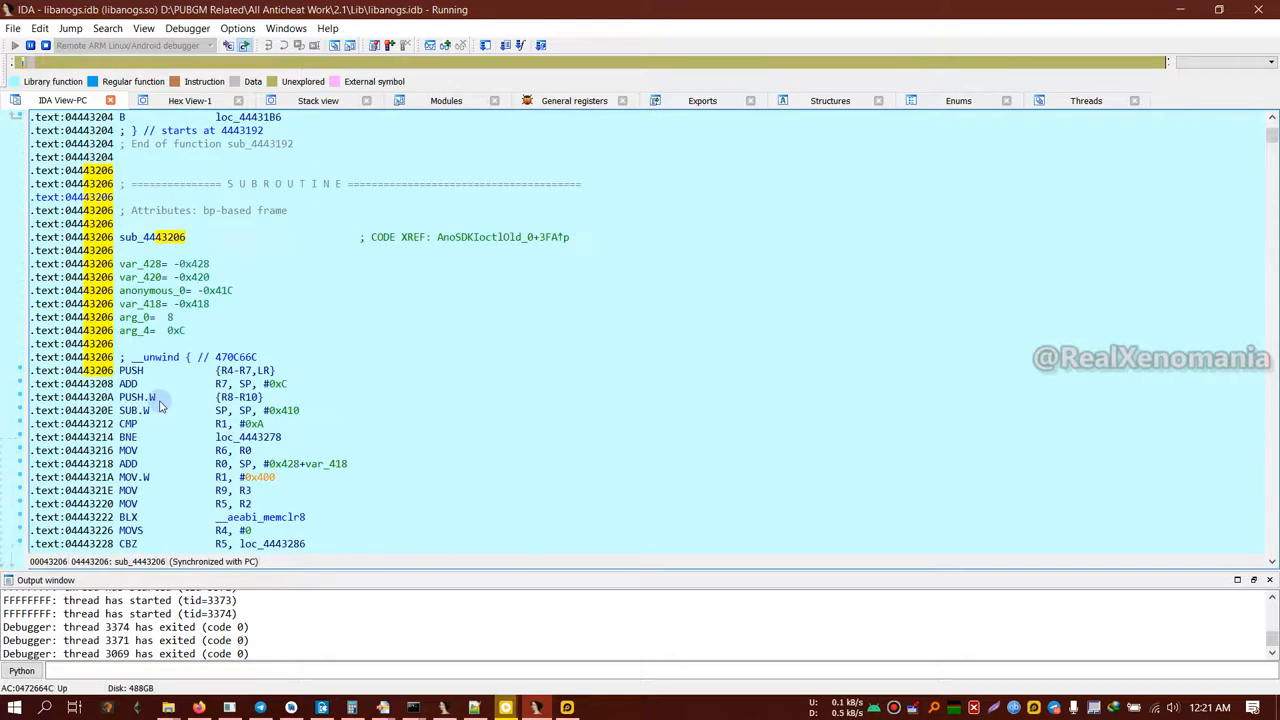
scroll(160, 404, down, 2)
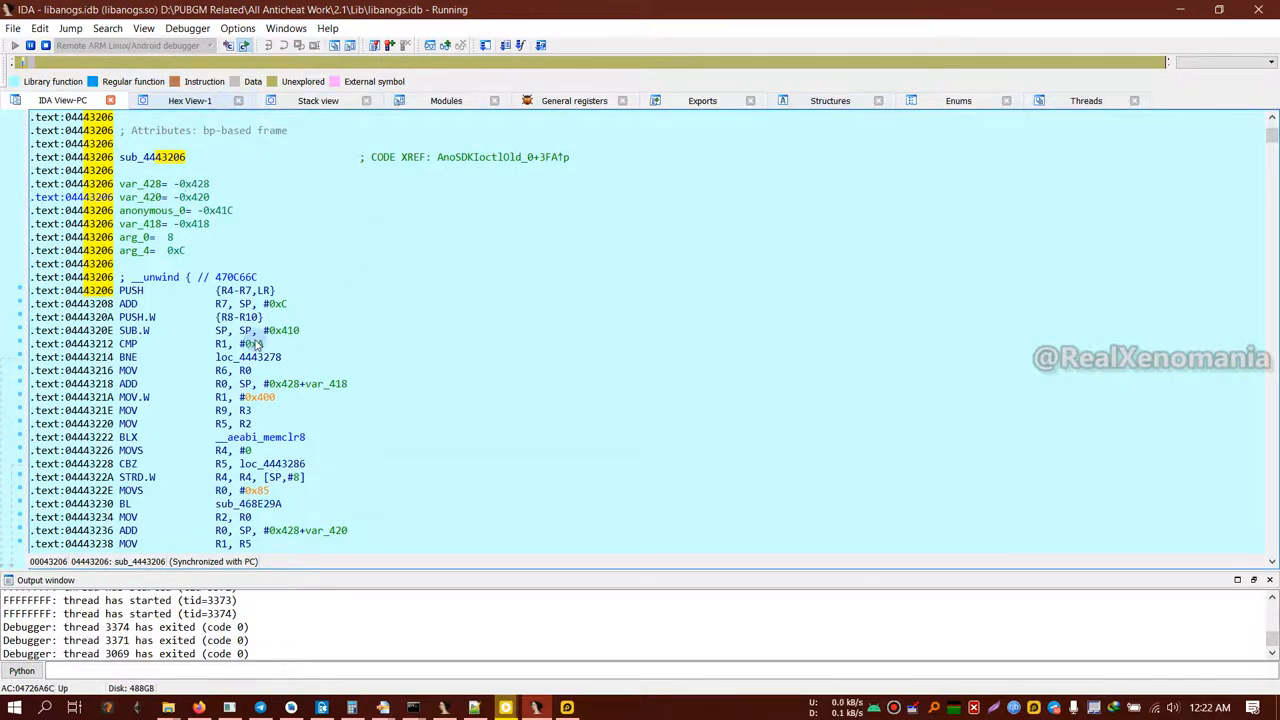
Step: Jump to address 44394DC via the G prompt, replacing the old address
key(g)
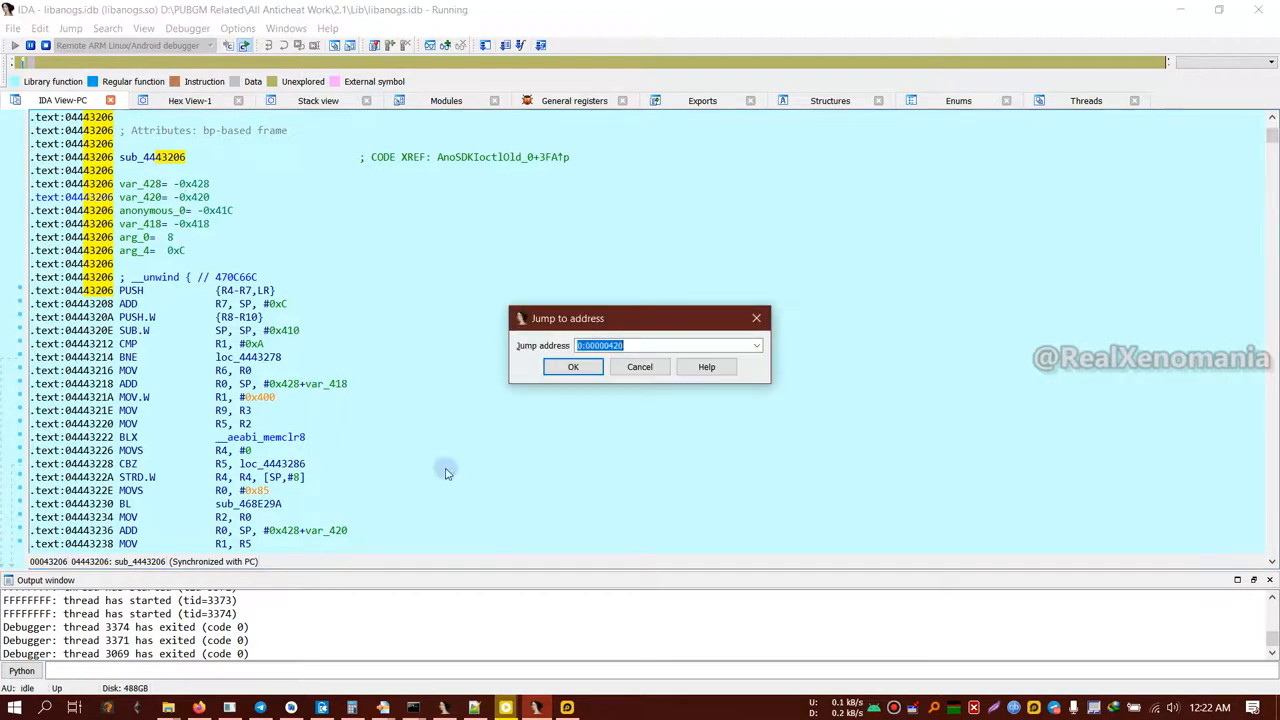
click(600, 345)
drag(600, 345, 517, 347)
text(4)
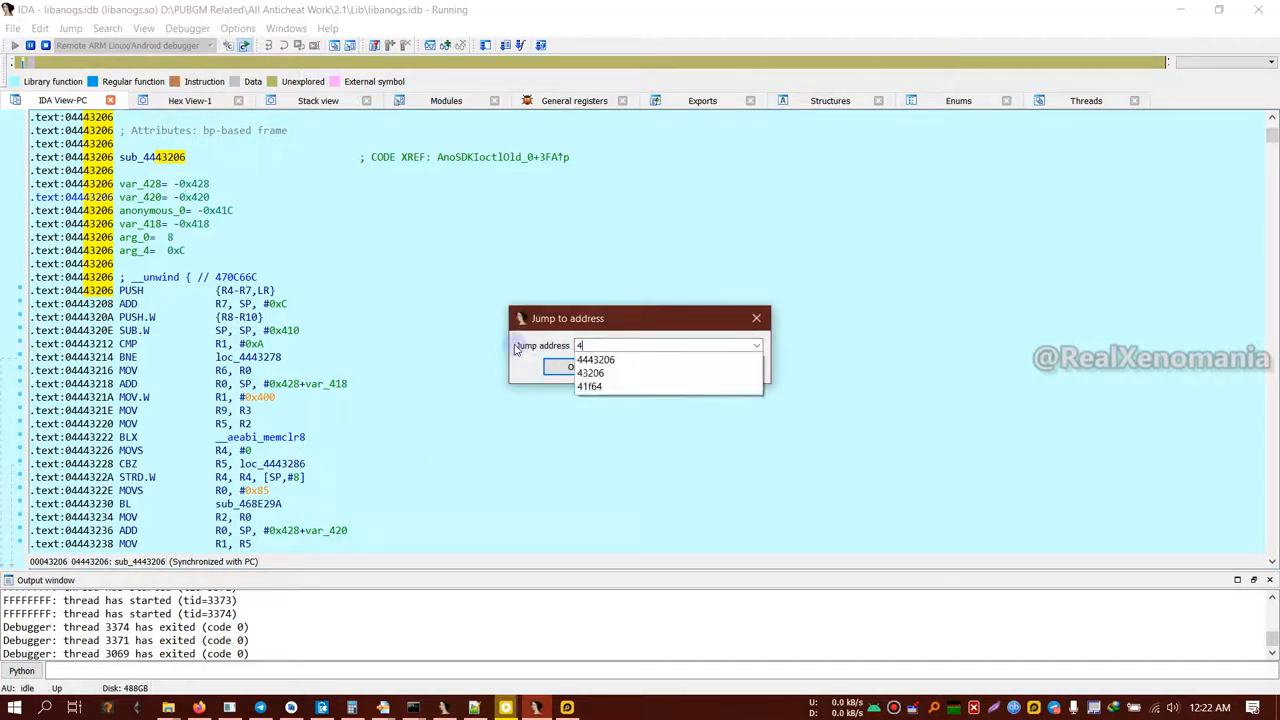
text(4394)
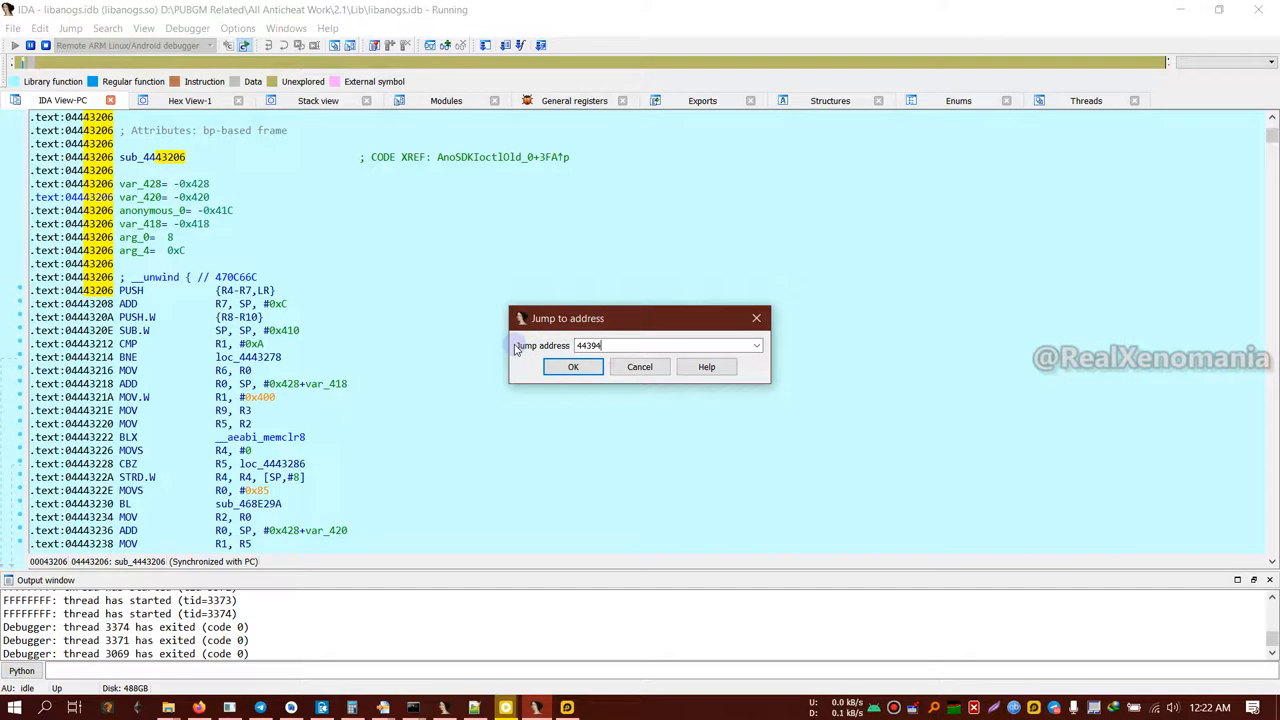
text(dc)
click(583, 367)
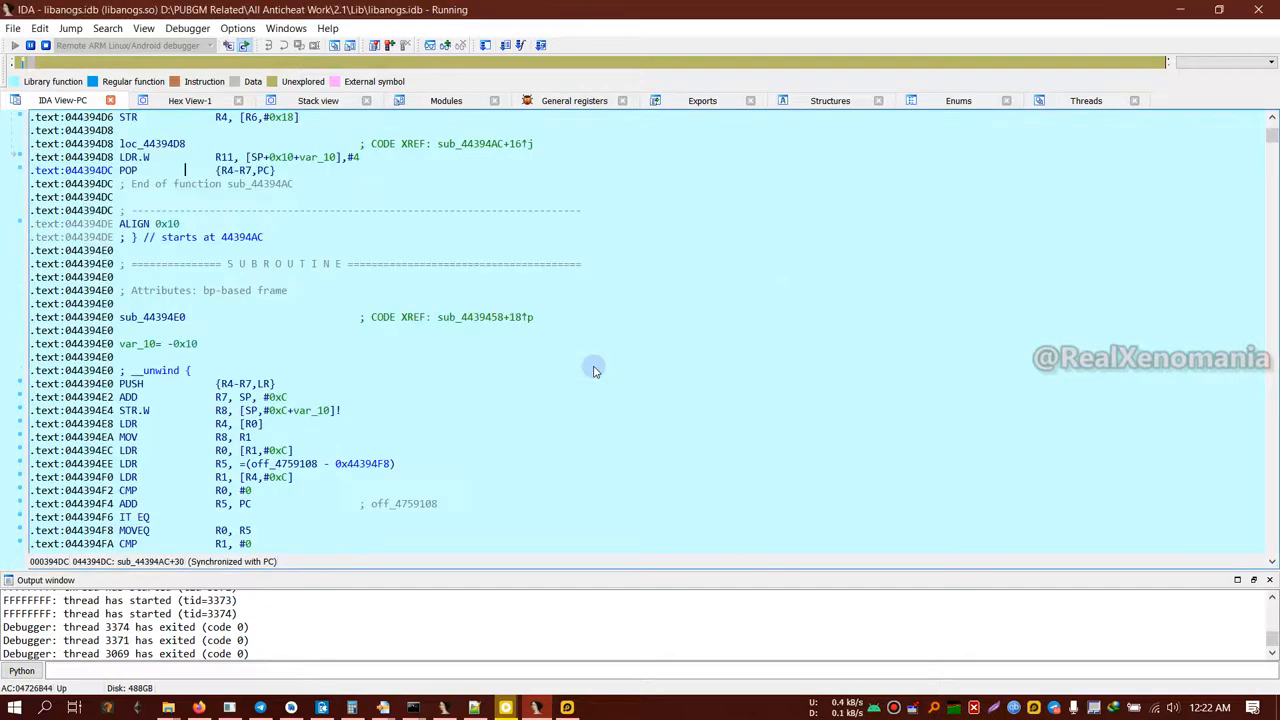
scroll(256, 370, down, 1)
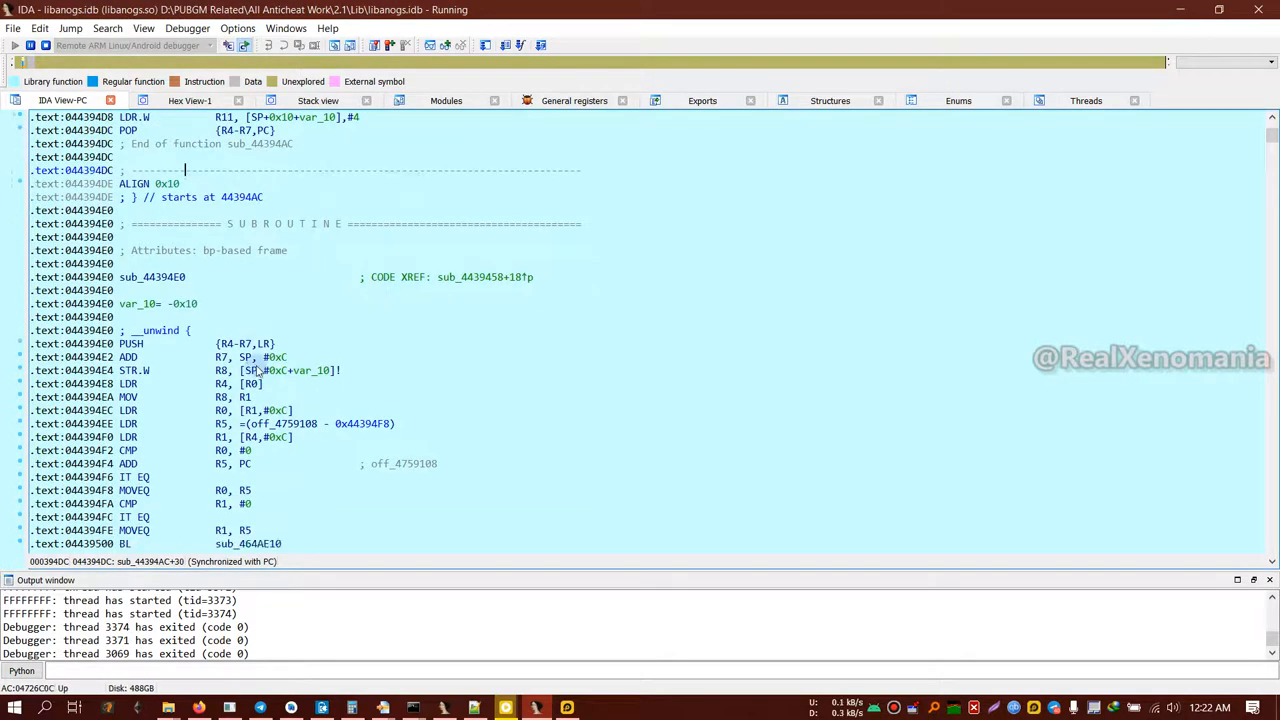
scroll(256, 370, up, 4)
scroll(256, 370, up, 1)
scroll(256, 369, up, 2)
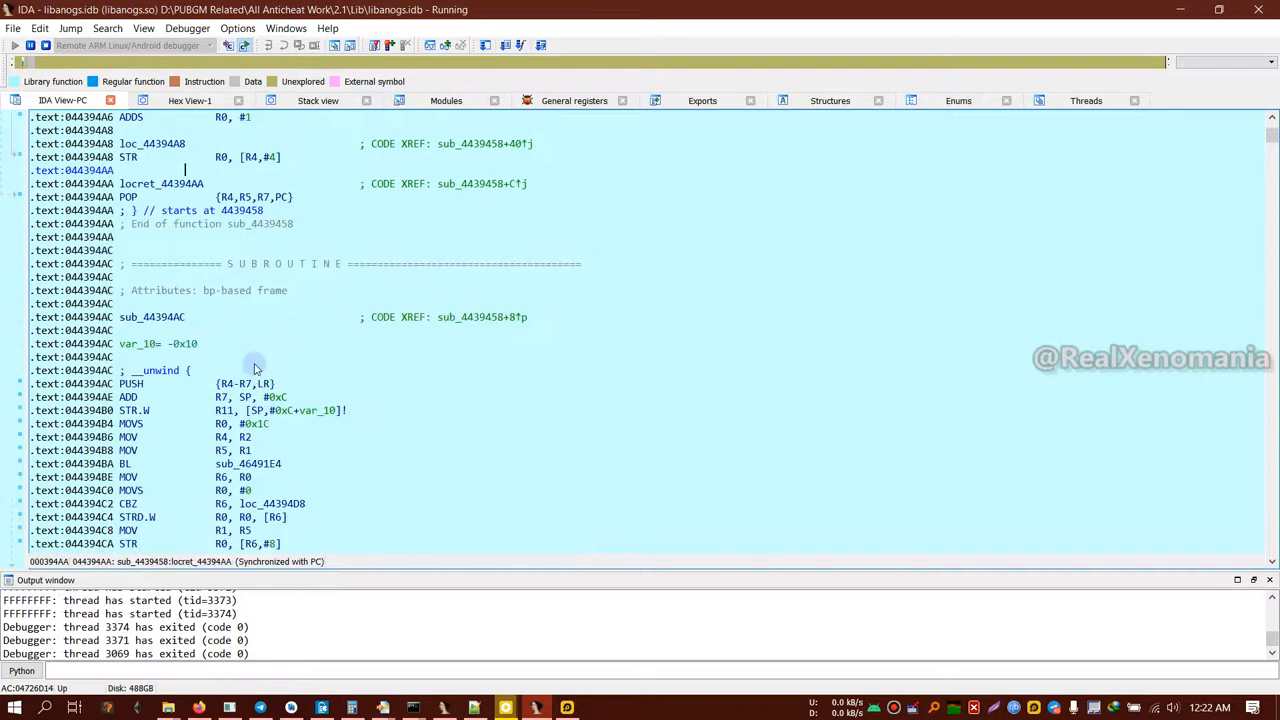
scroll(256, 370, up, 5)
scroll(256, 370, up, 5)
scroll(256, 370, up, 5)
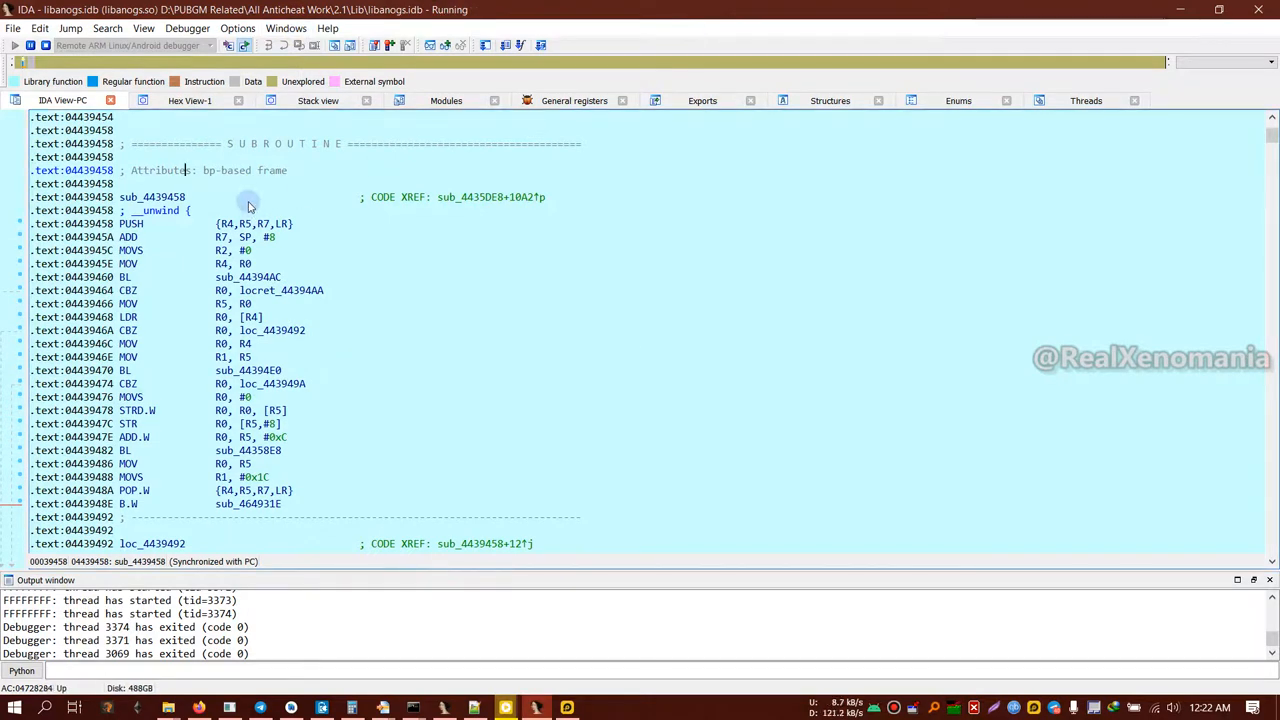
Step: Jump to the entered address, then paste 0x3D4A6C into a fresh jump prompt
key(g)
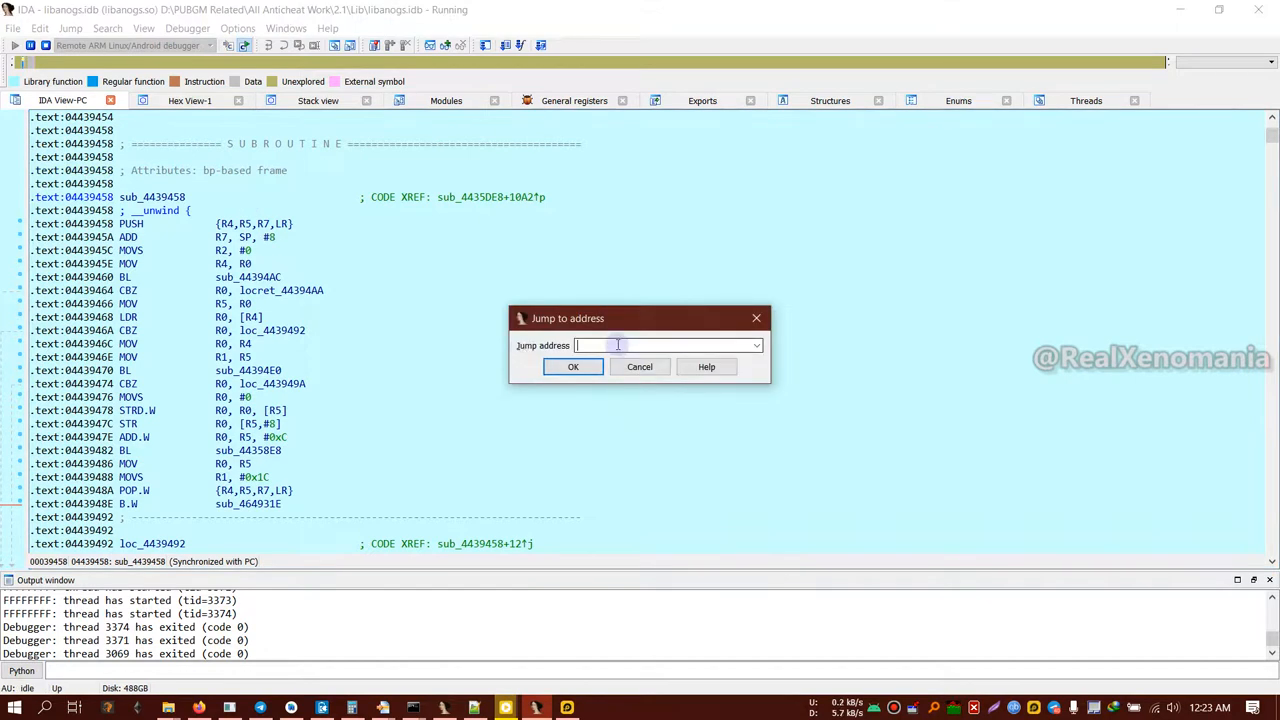
text(44)
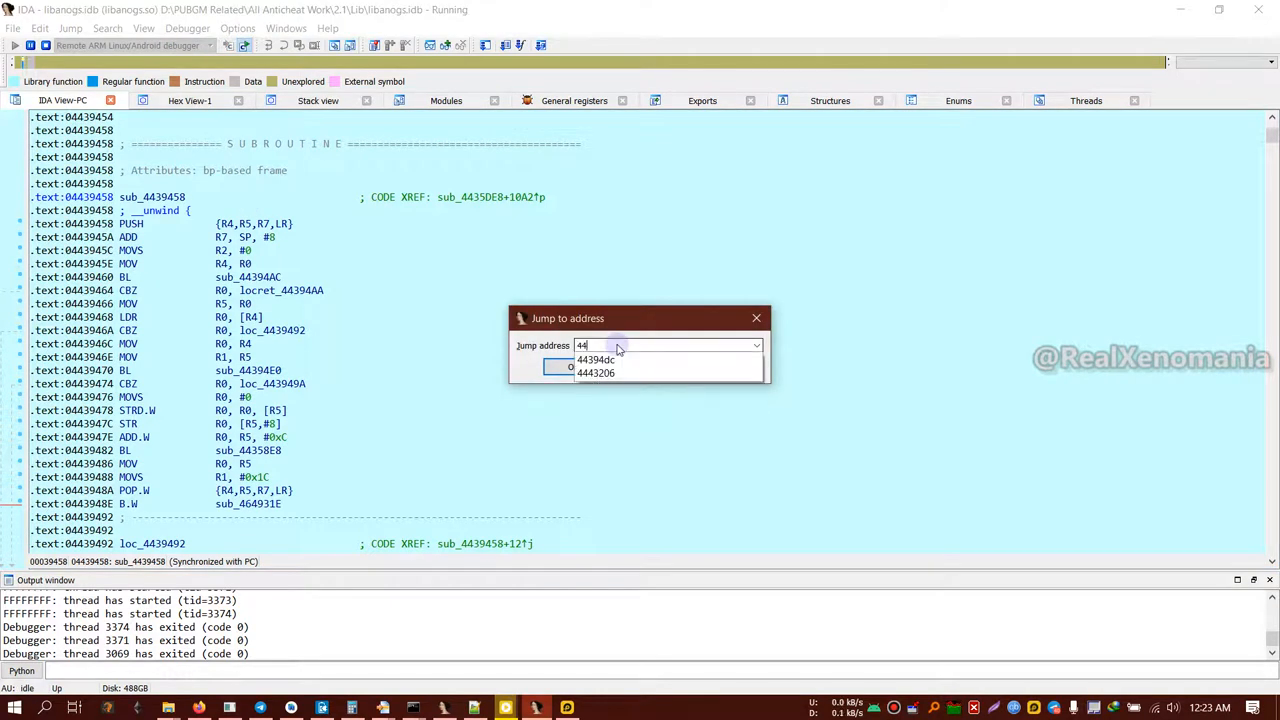
text(3D4A6C)
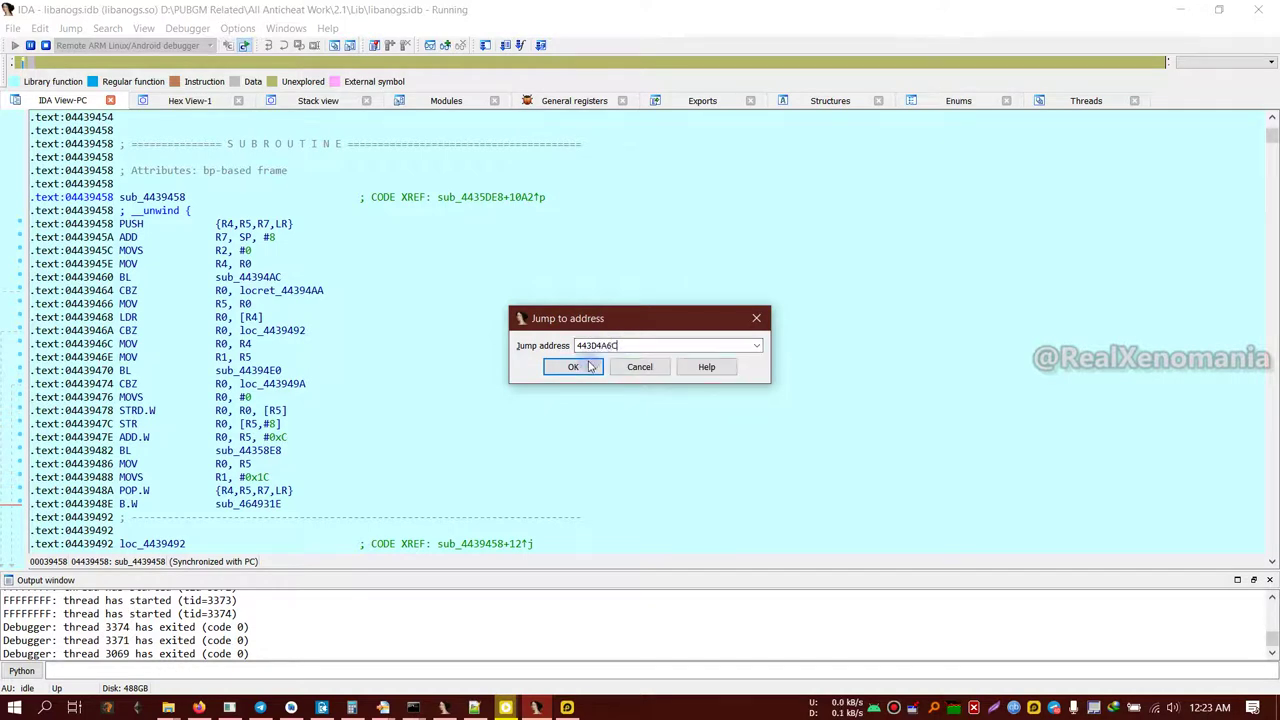
click(573, 367)
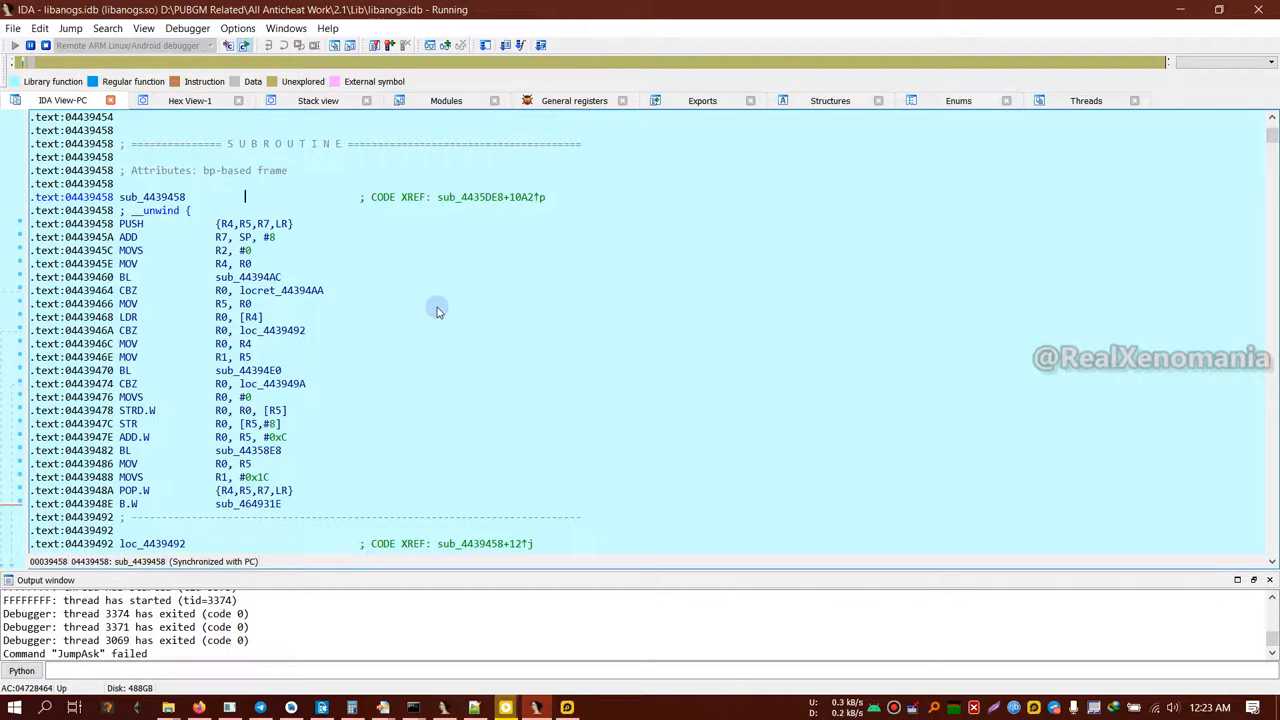
key(g)
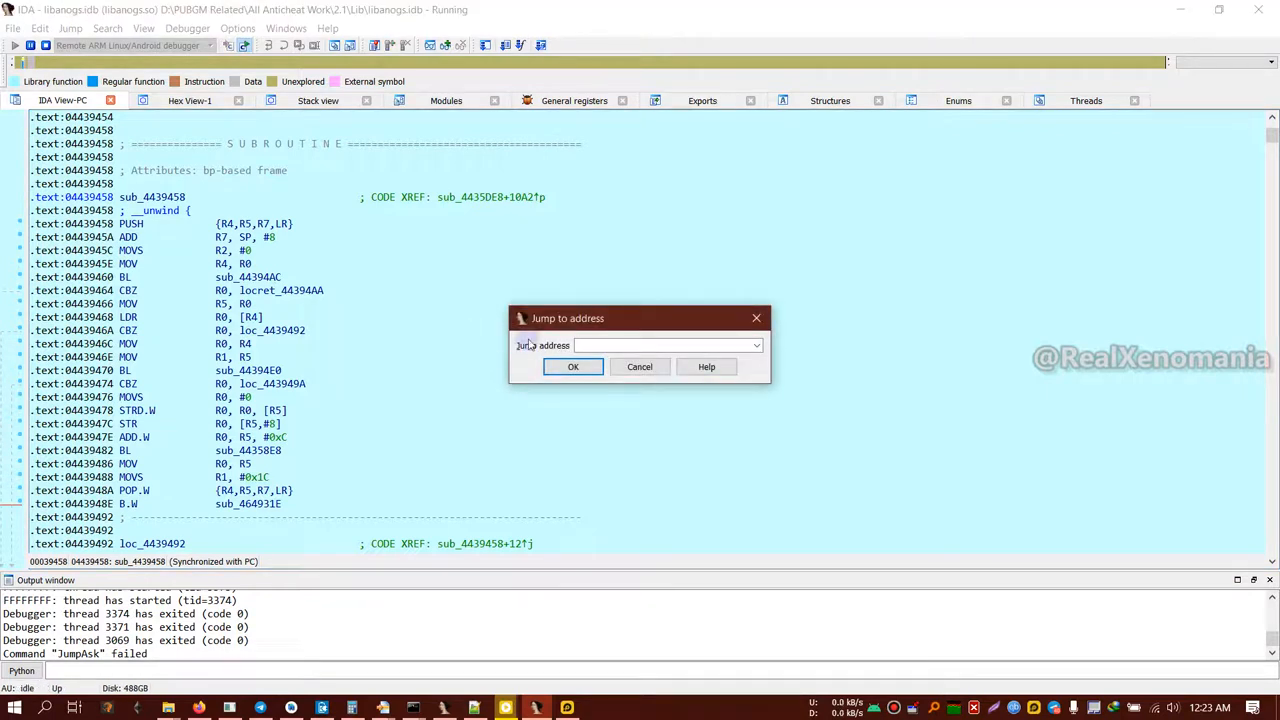
text(0x3D4A6C)
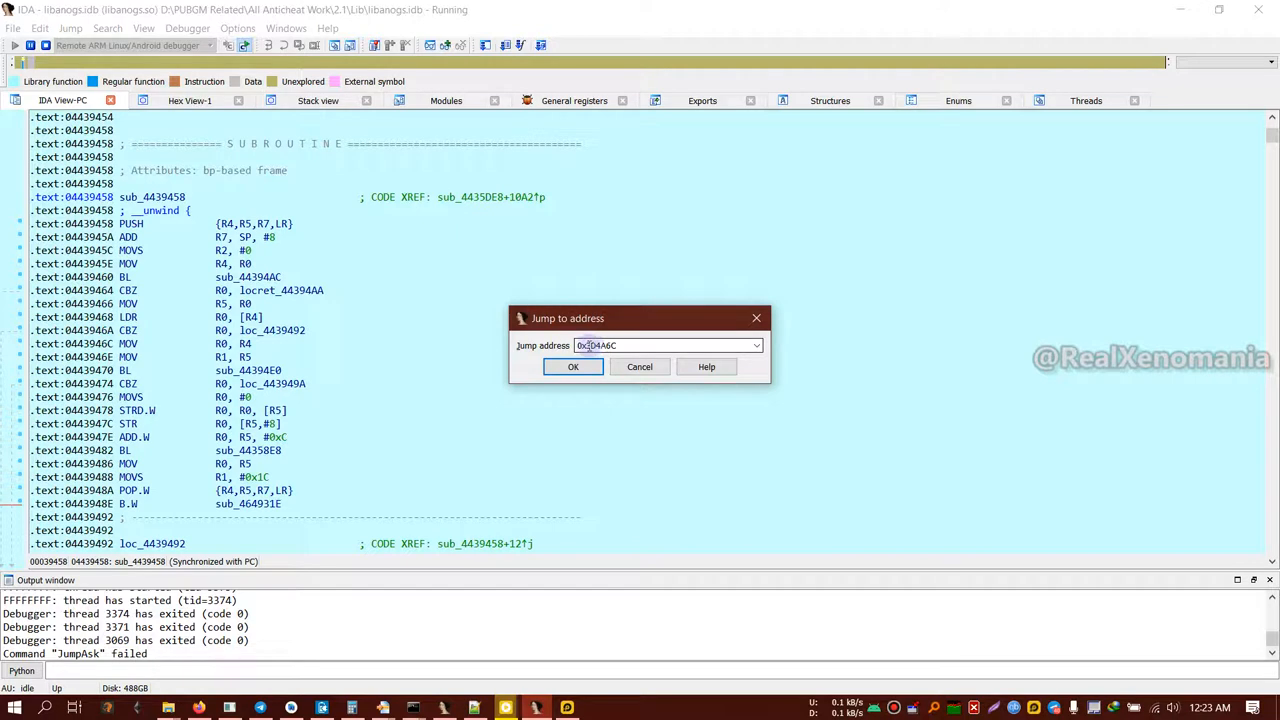
Step: Strip the 0x prefix leaving 3D4A6C and select the whole address for copying
drag(586, 345, 576, 345)
key(BackSpace)
key(BackSpace)
drag(608, 345, 558, 348)
key(ctrl+c)
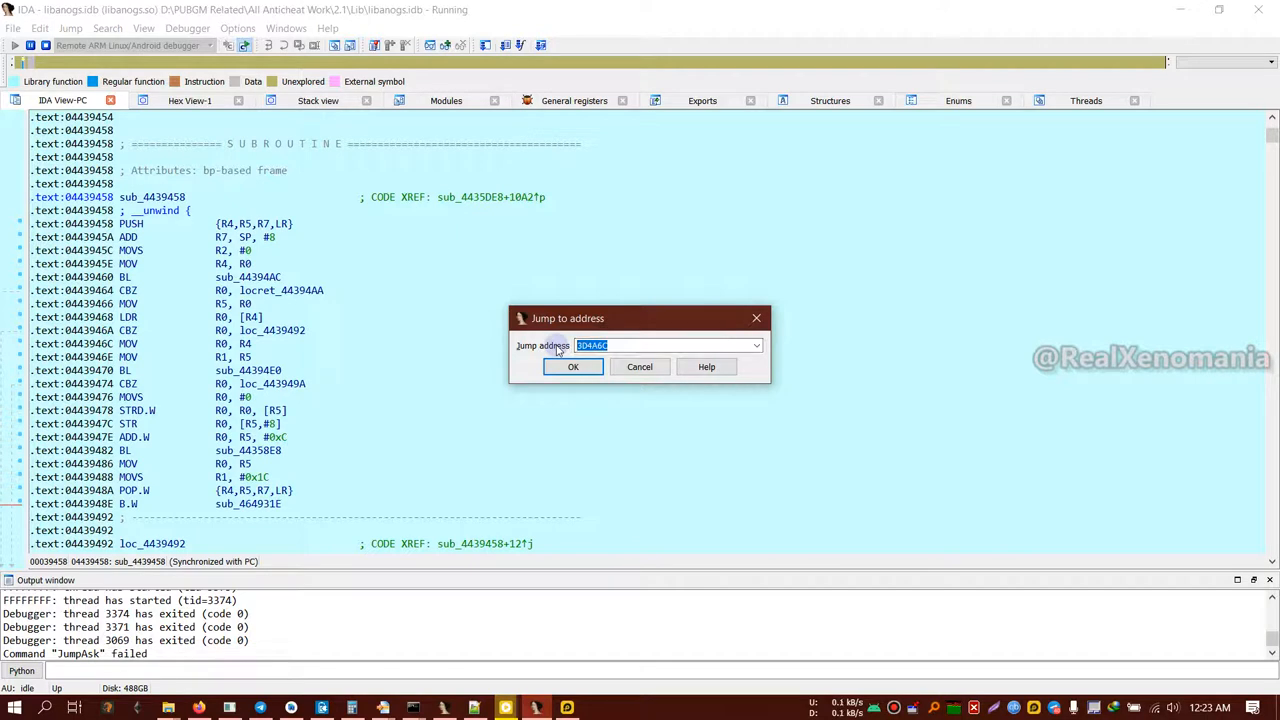
Step: In Calculator, add 4400000 to 3D4A6C to get 47D 4A6C
click(352, 707)
drag(897, 571, 897, 507)
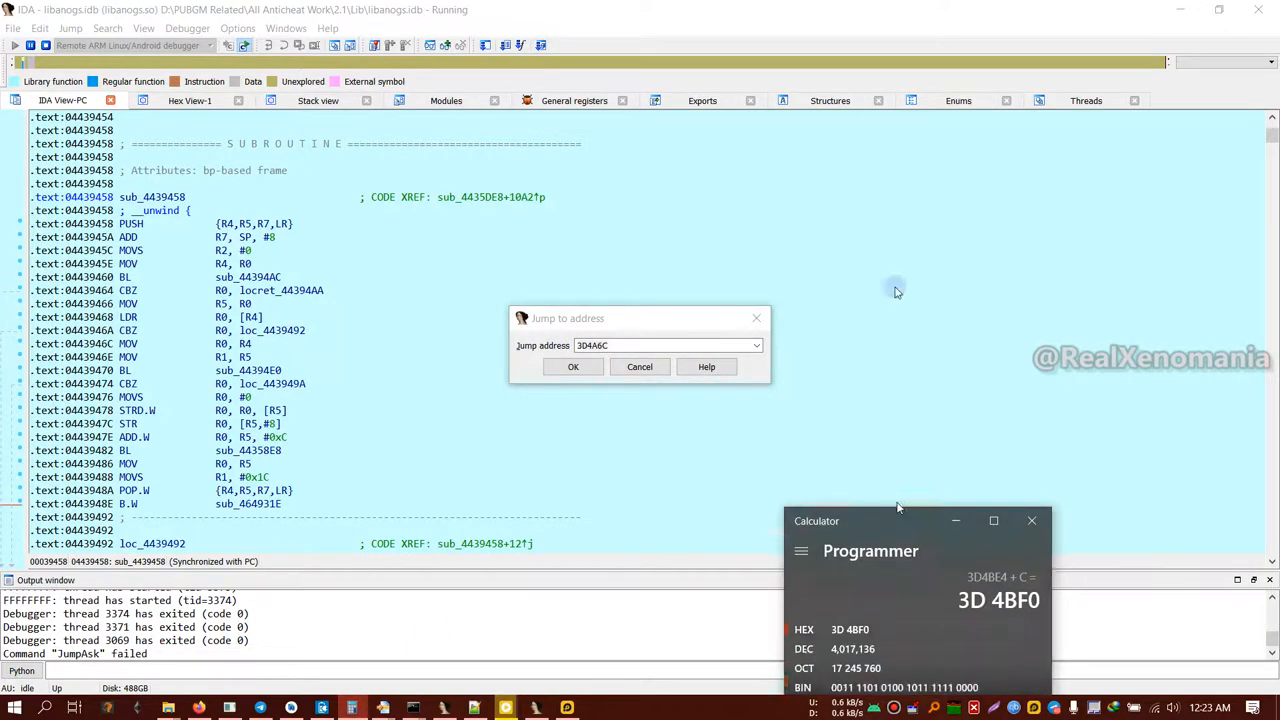
key(ctrl+v)
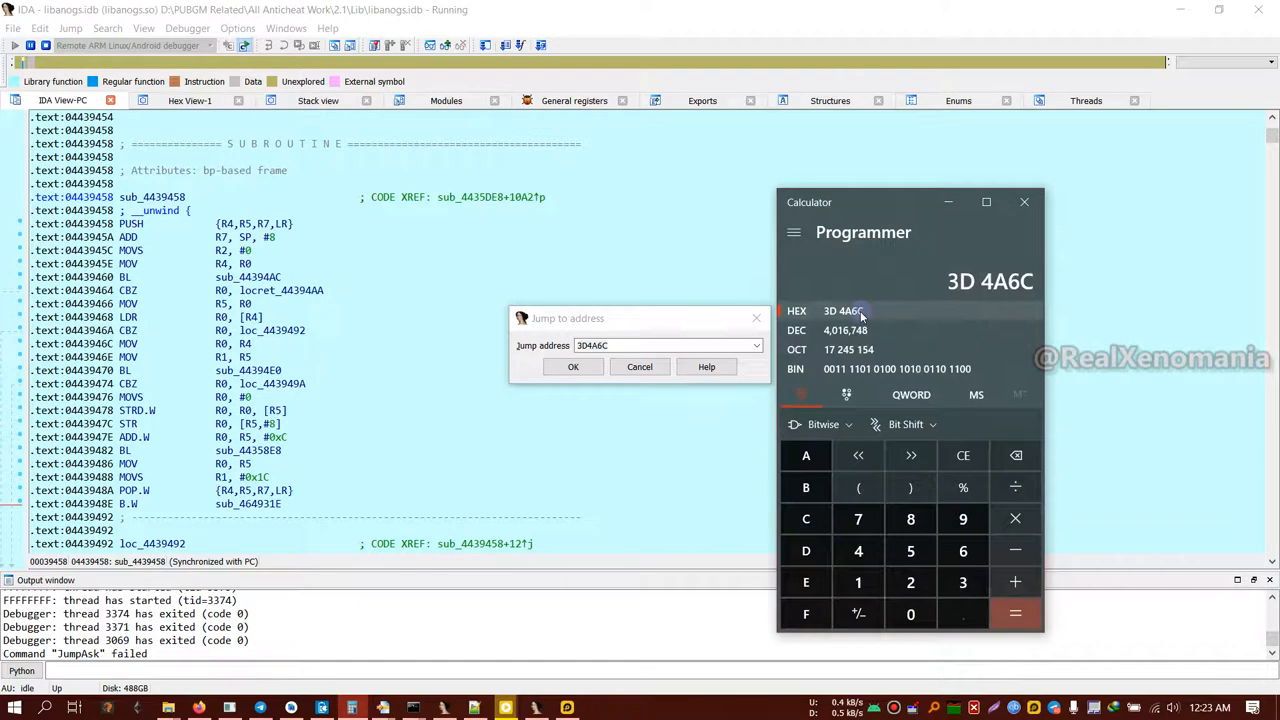
click(1018, 588)
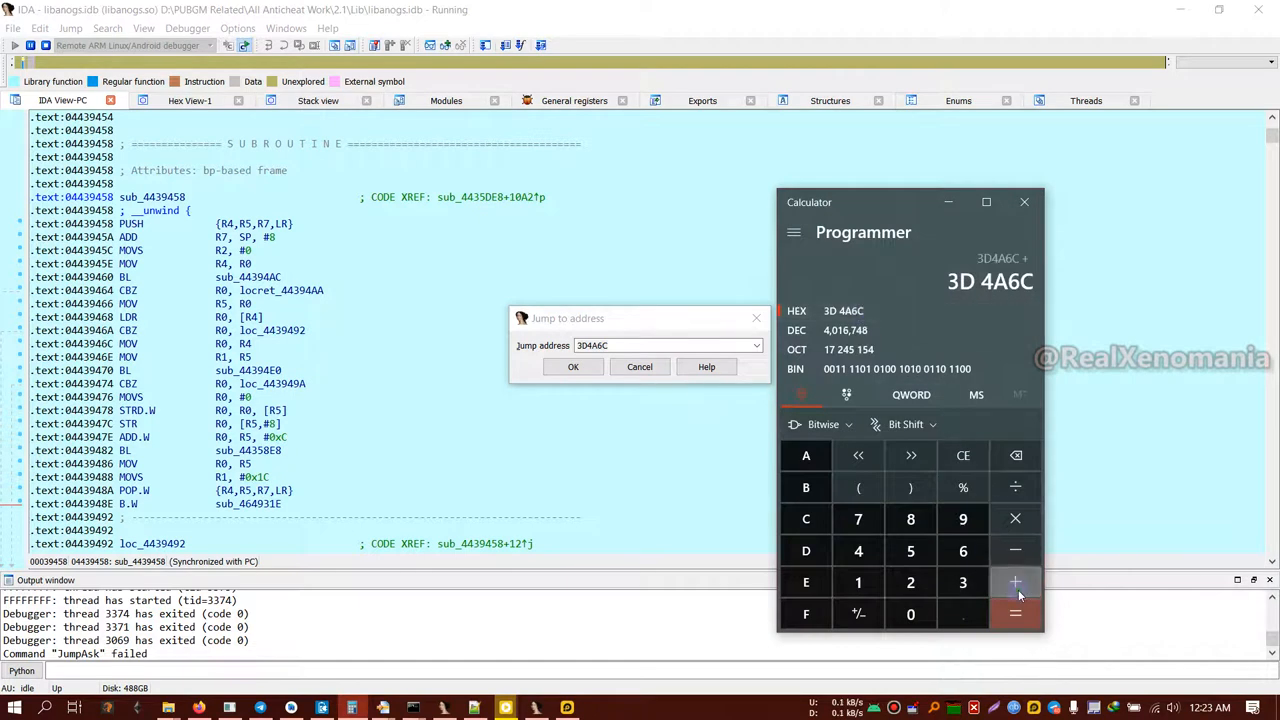
click(858, 551)
click(910, 614)
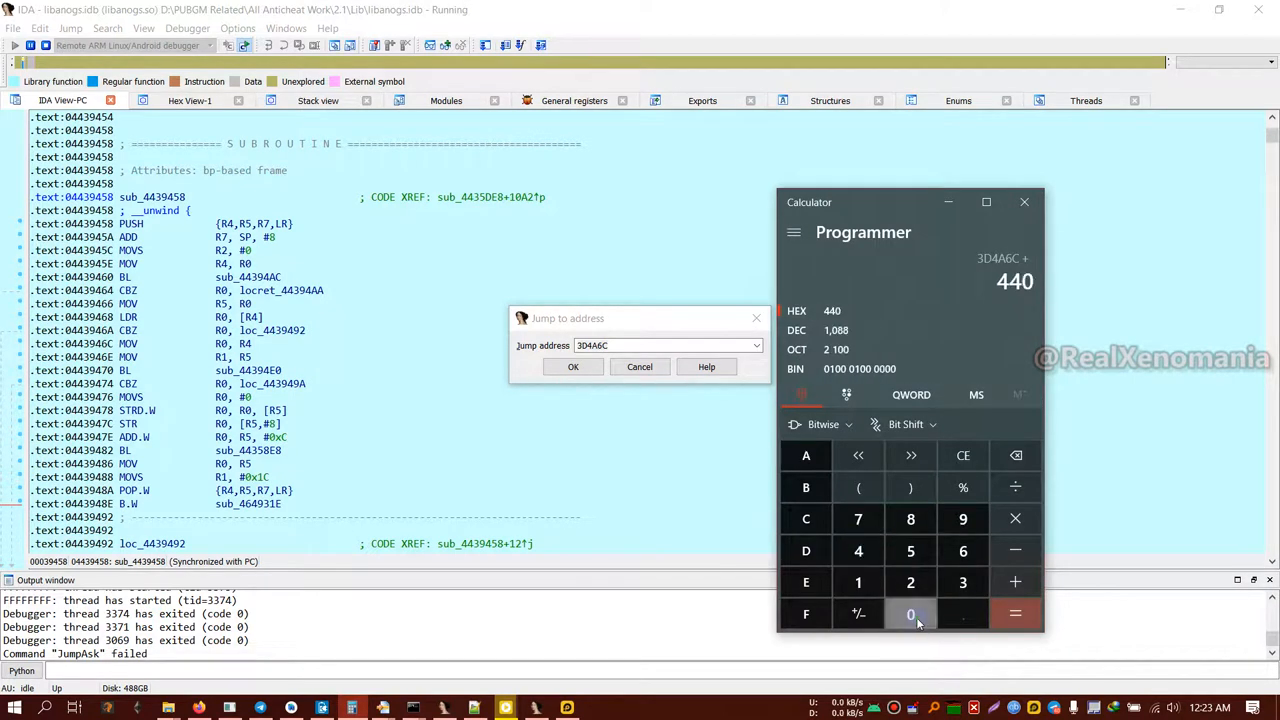
double_click(912, 616)
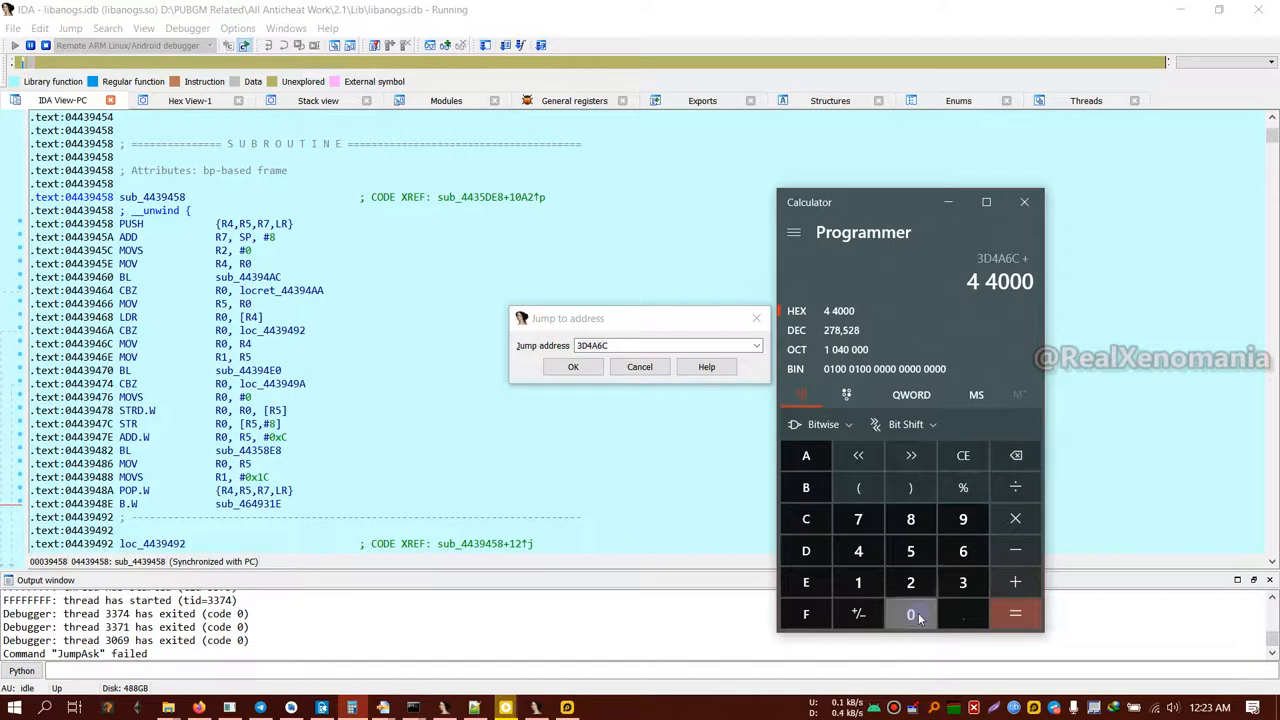
click(918, 618)
click(1015, 614)
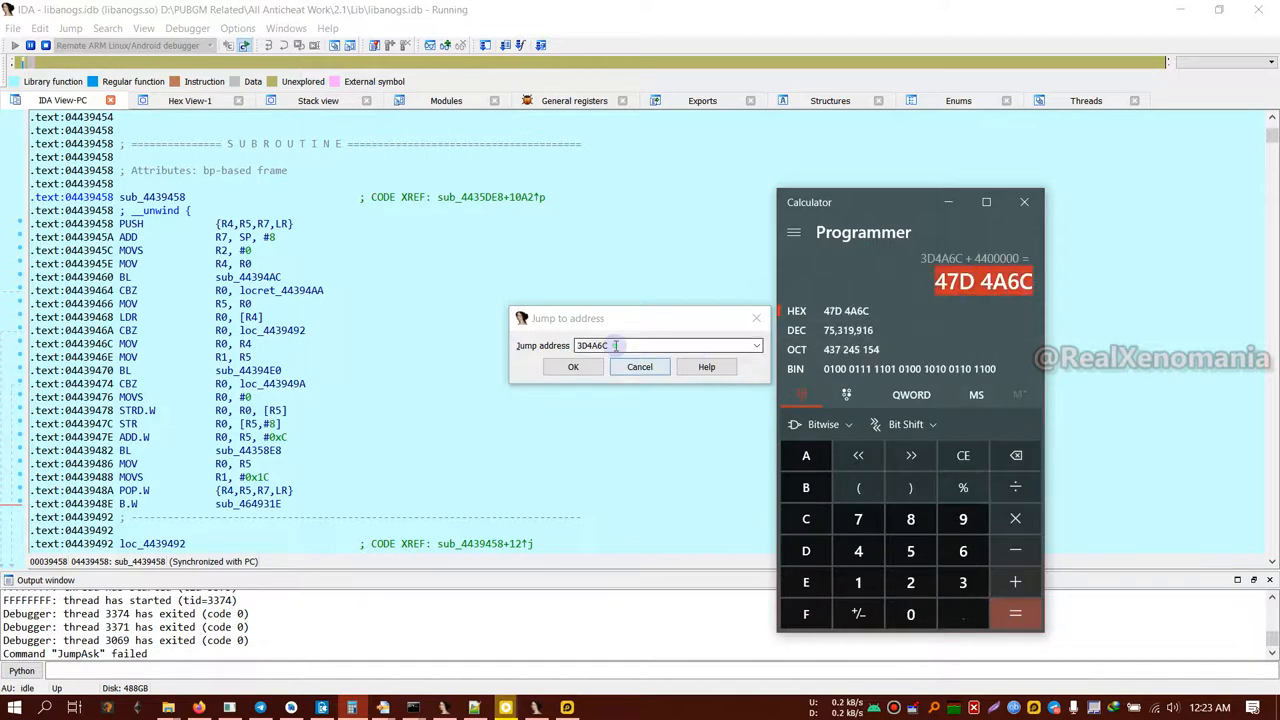
Step: Paste the computed 47D 4A6C into IDA's jump-to-address field
click(560, 346)
key(ctrl+v)
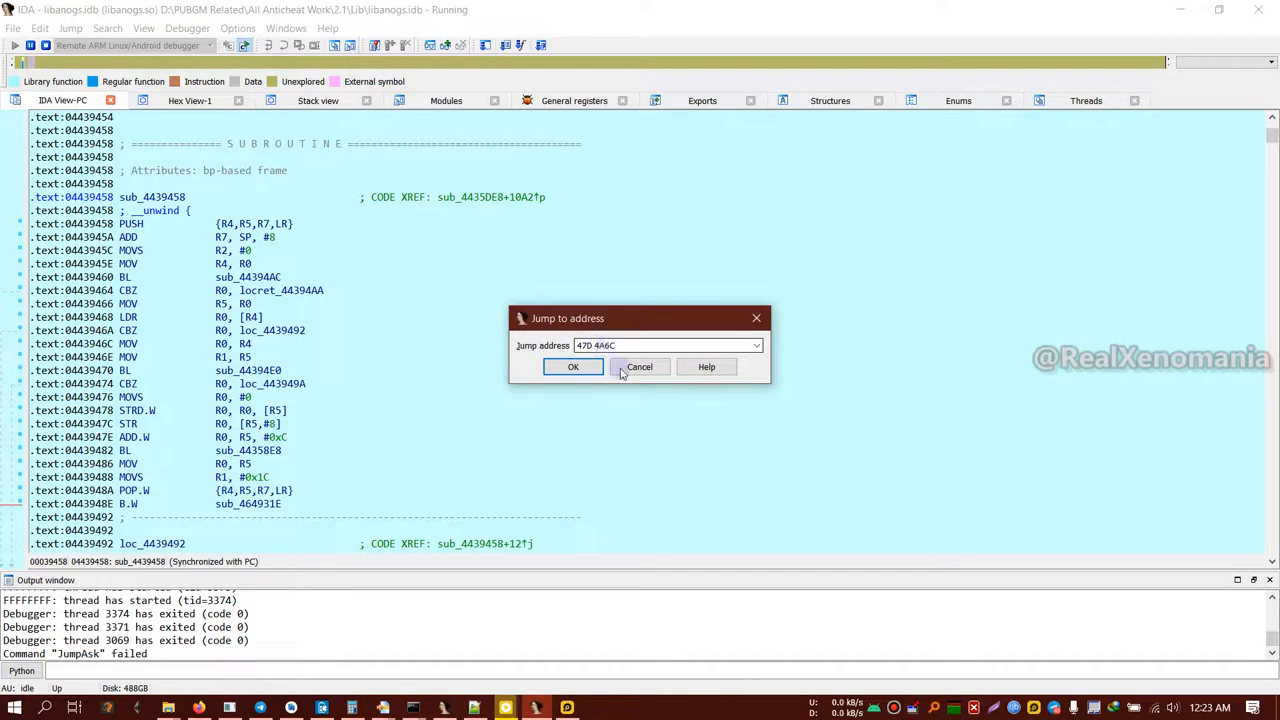
Step: Jump to 047D4A6C and highlight the AntiEmulatorClass global there
key(BackSpace)
click(597, 368)
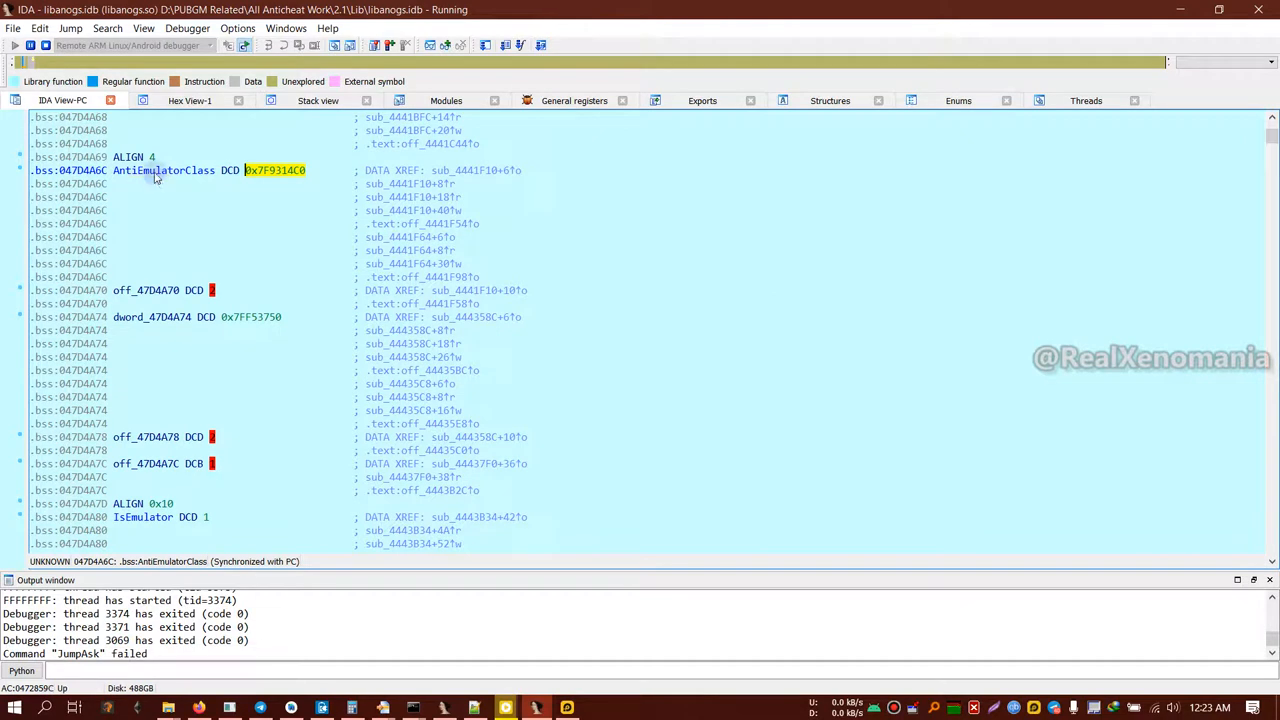
click(155, 172)
scroll(170, 405, down, 2)
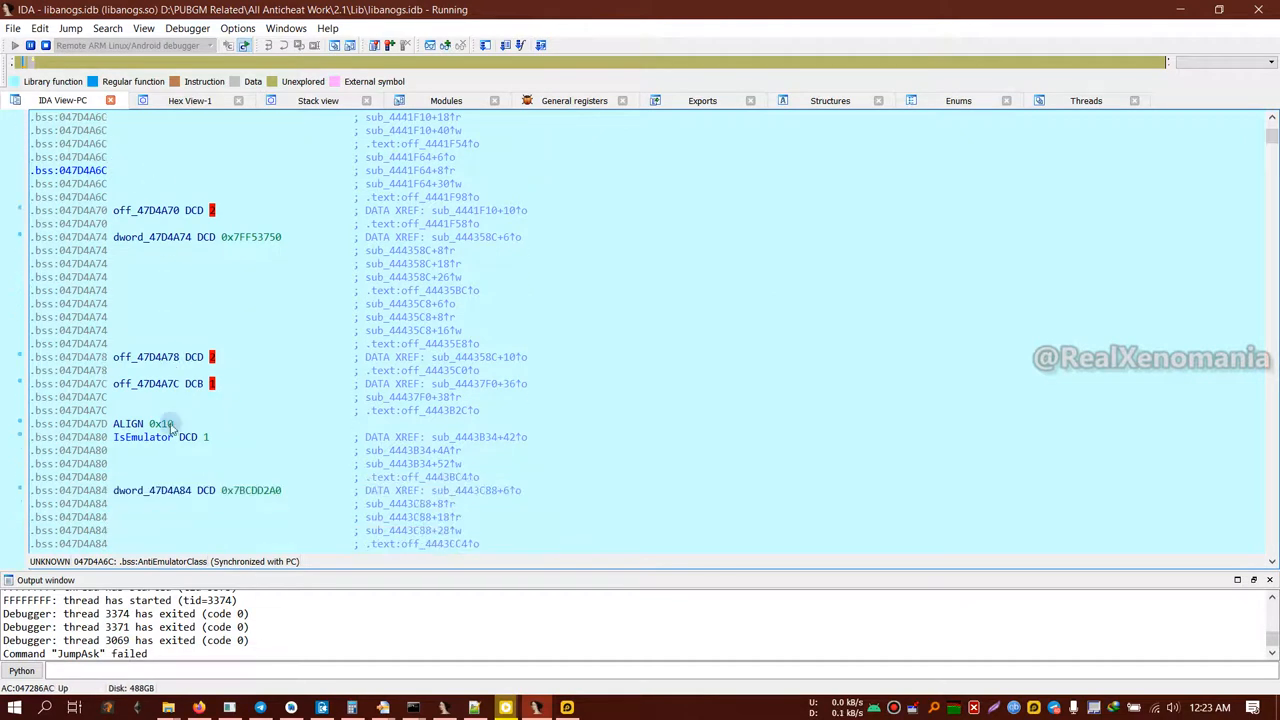
Step: Show IsEmulator holding value 1, briefly checking the emulator running PUBG MOBILE
click(147, 439)
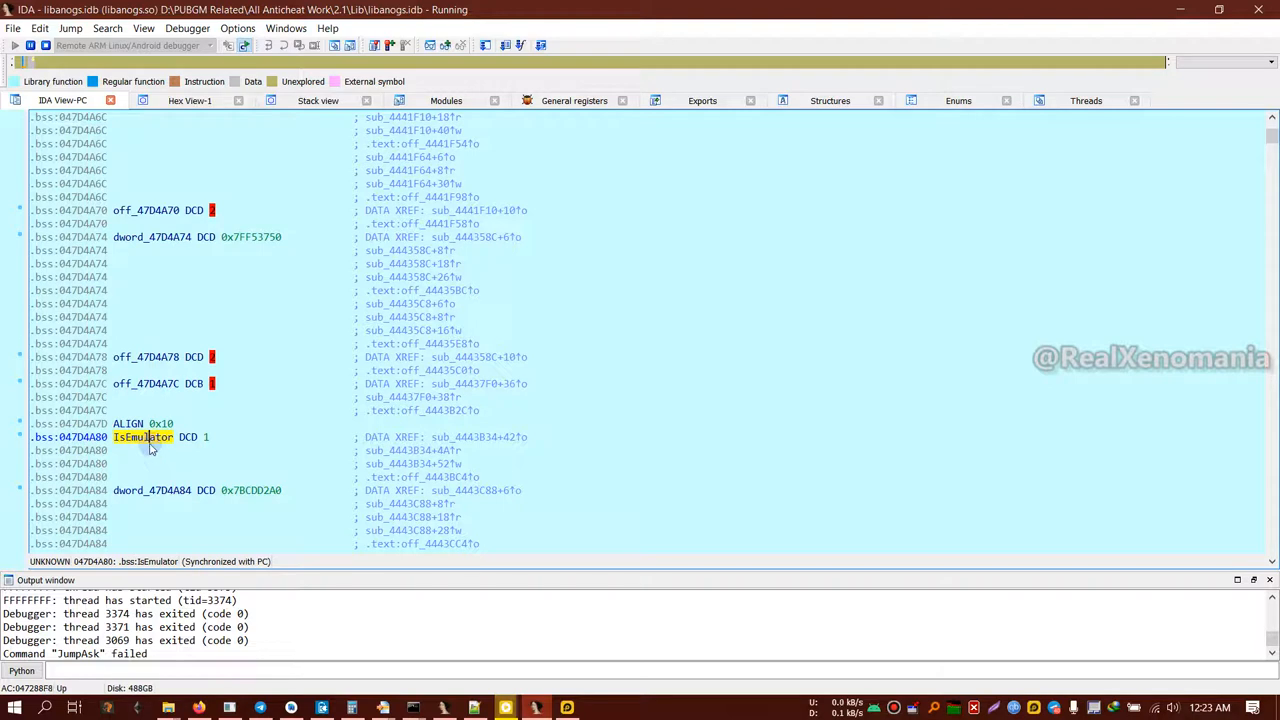
click(206, 438)
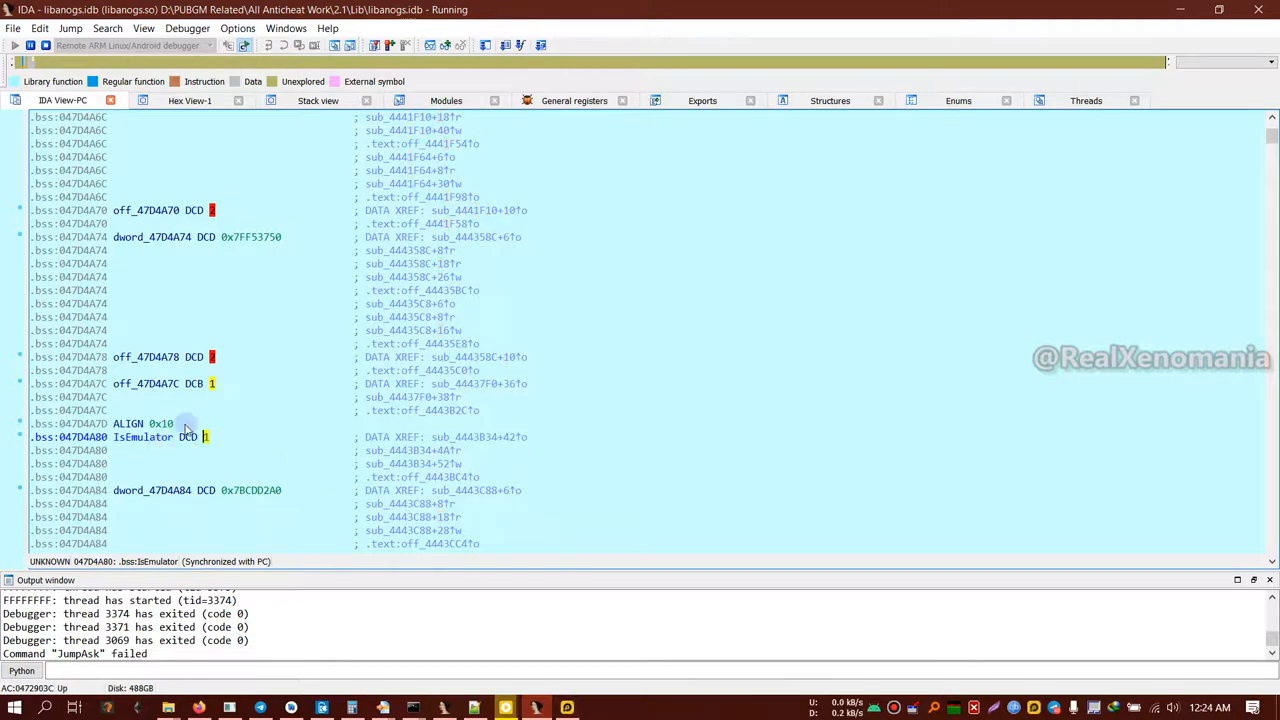
click(567, 707)
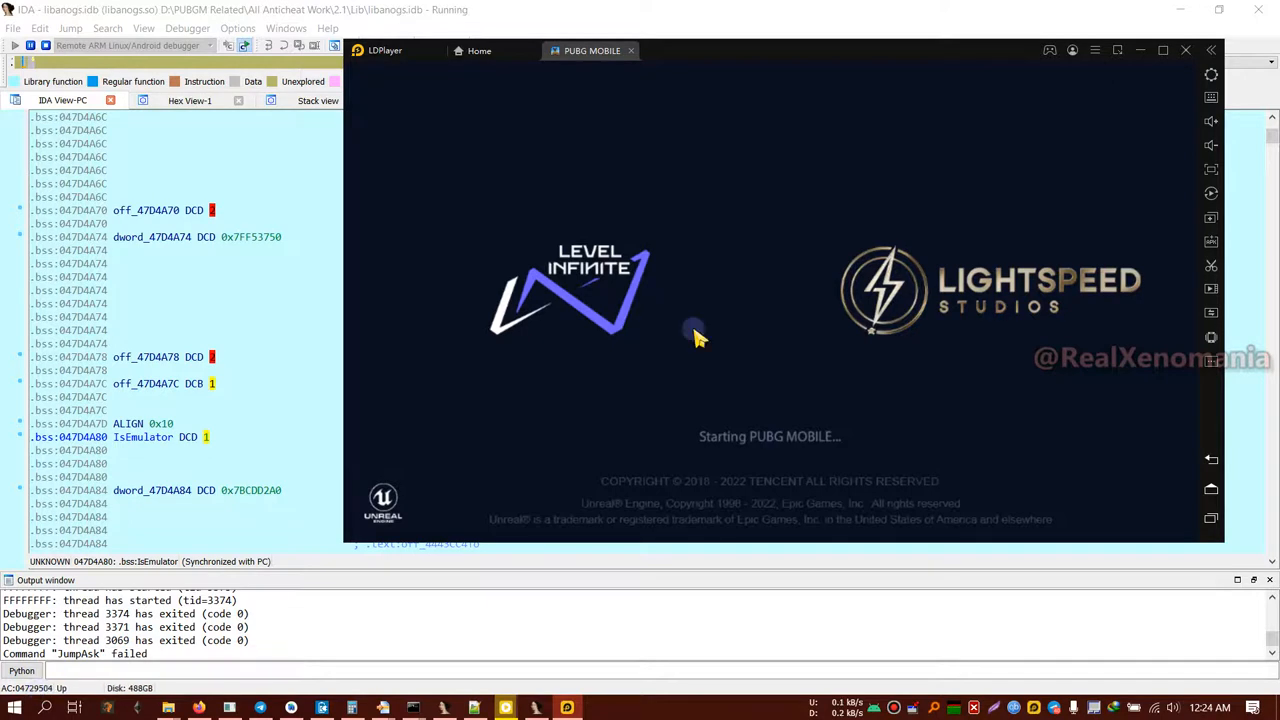
click(205, 443)
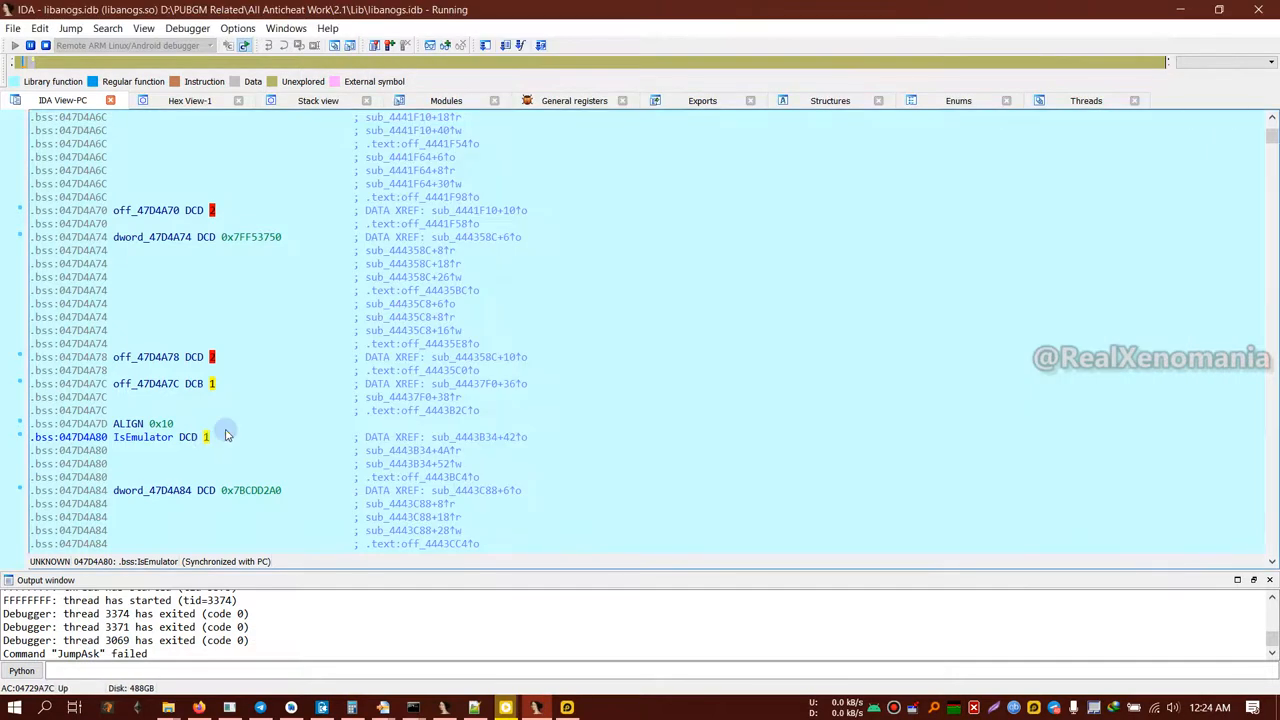
scroll(226, 436, up, 5)
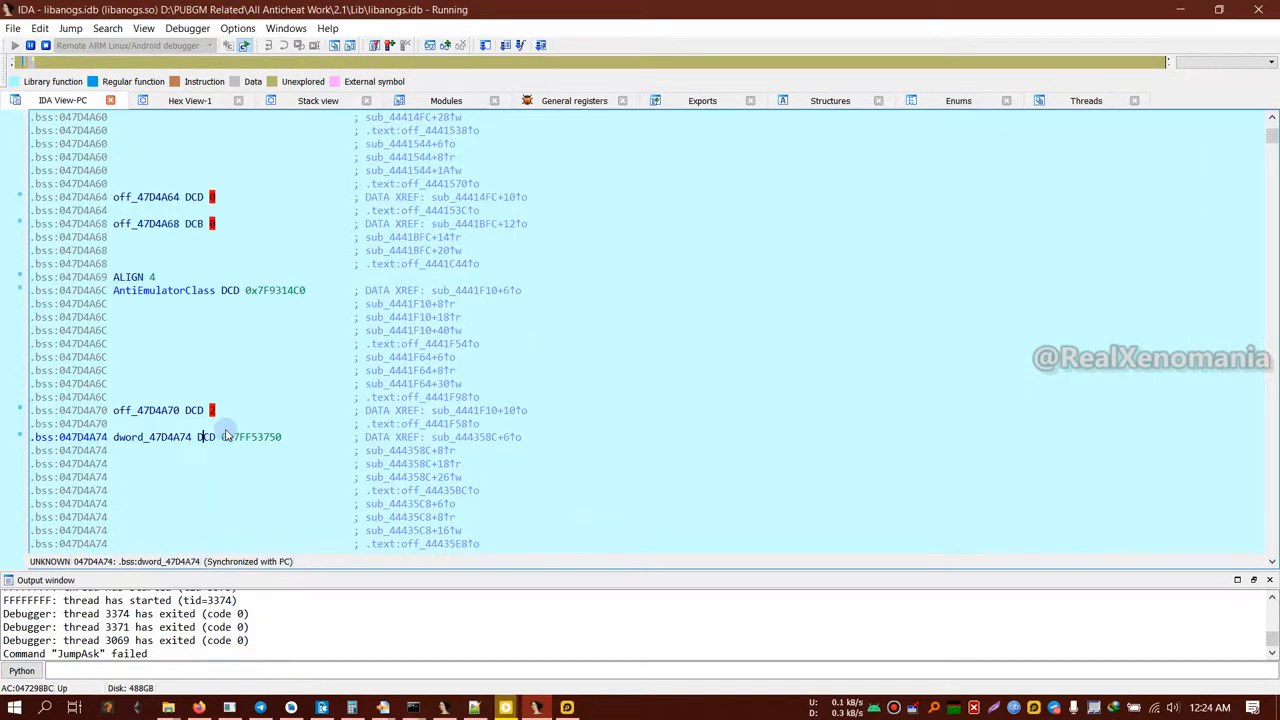
Step: Inspect AntiEmulatorClass's pointer value 0x7F9314C0 and off_47D4A68 above it
click(190, 290)
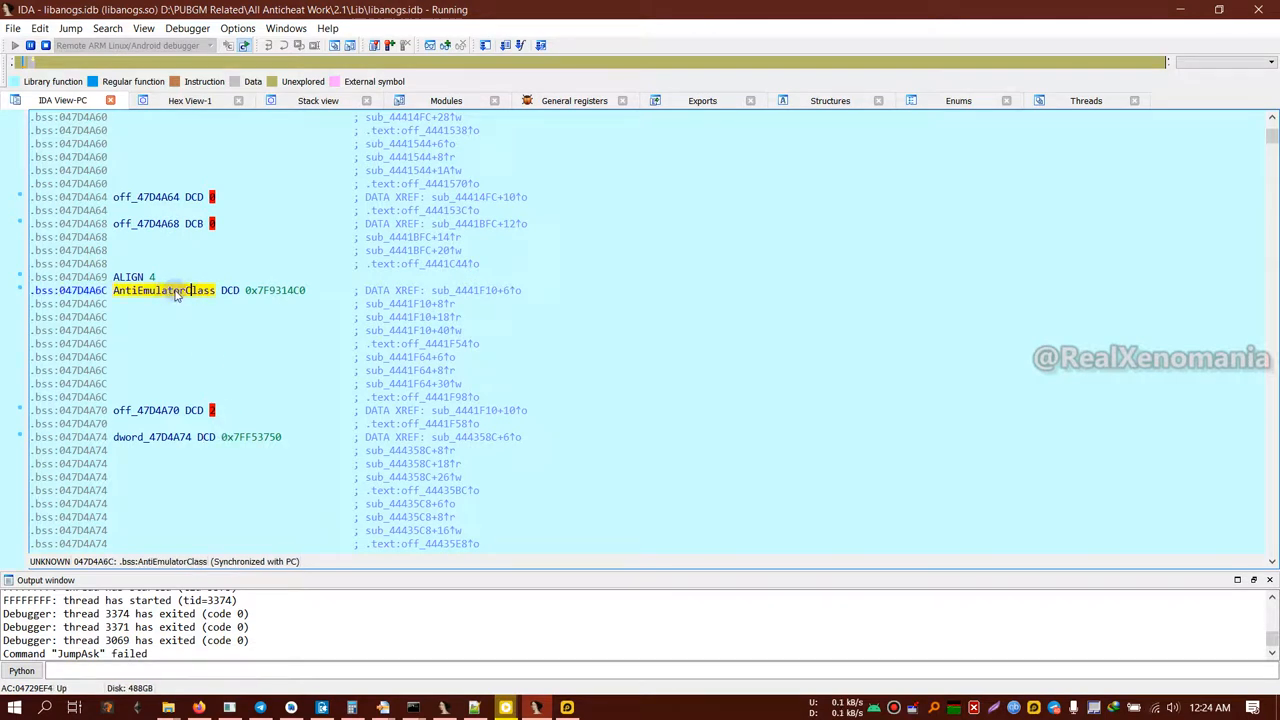
click(276, 292)
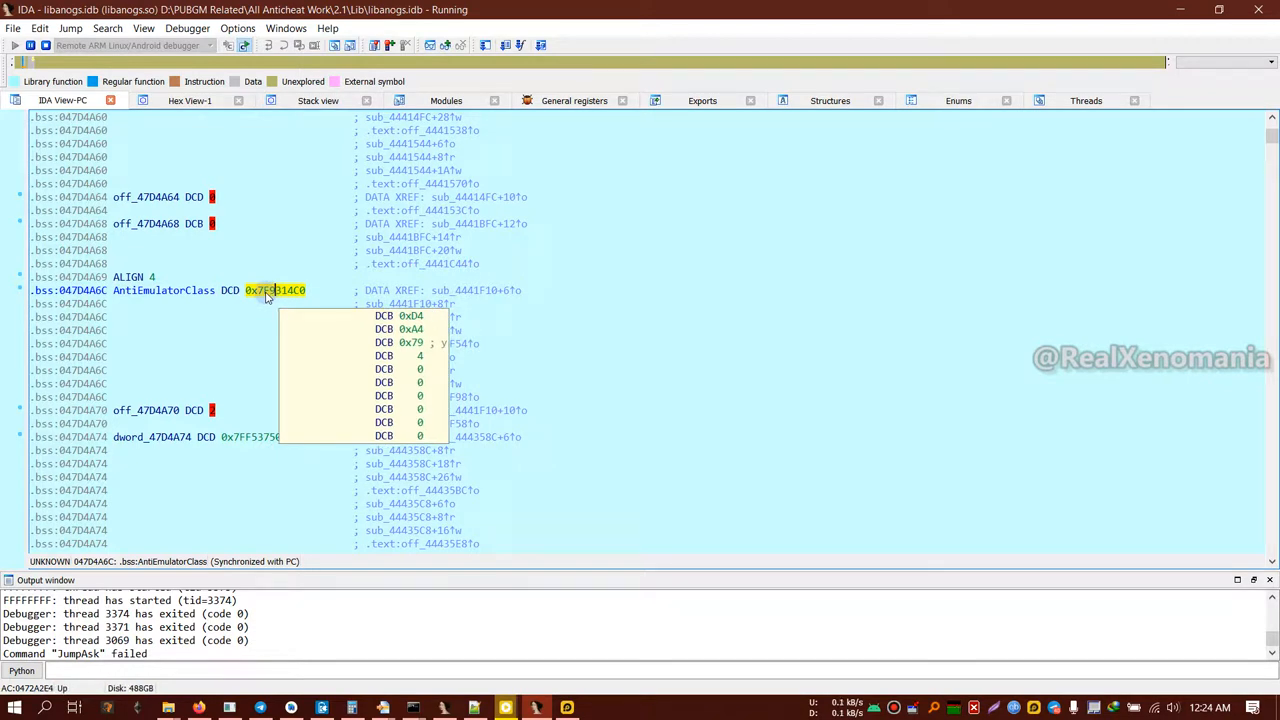
scroll(267, 296, down, 4)
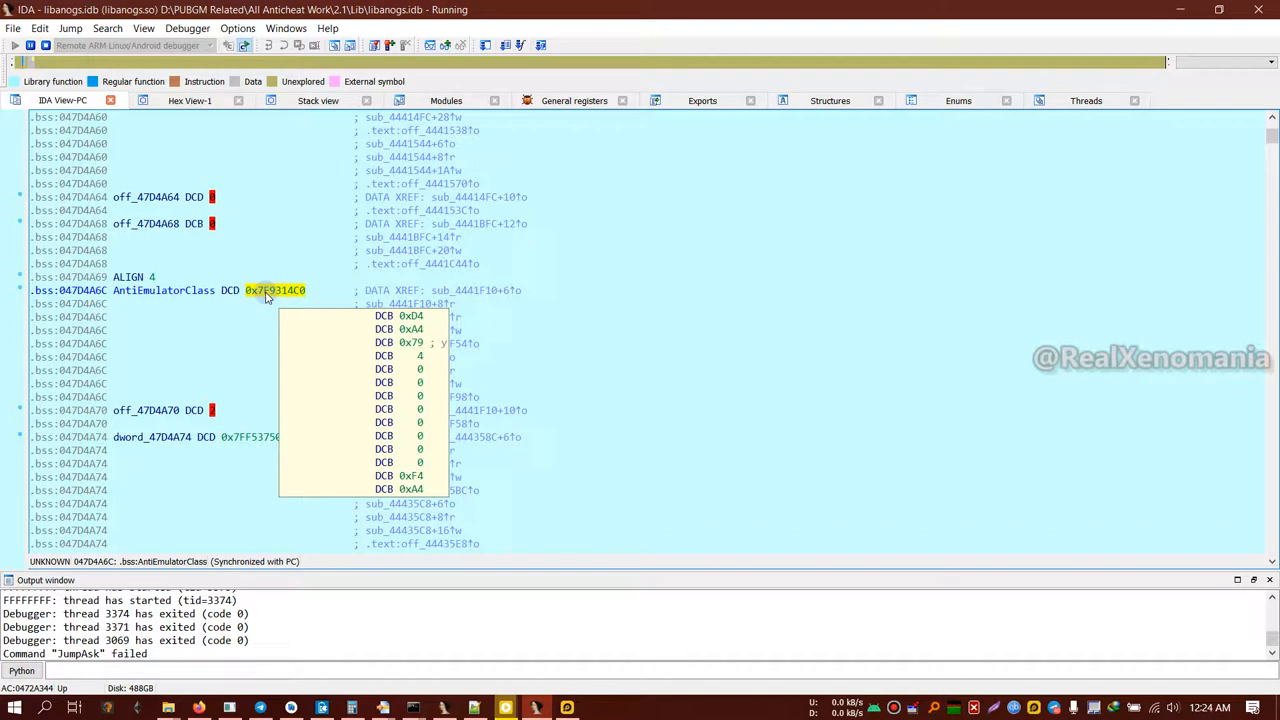
click(211, 226)
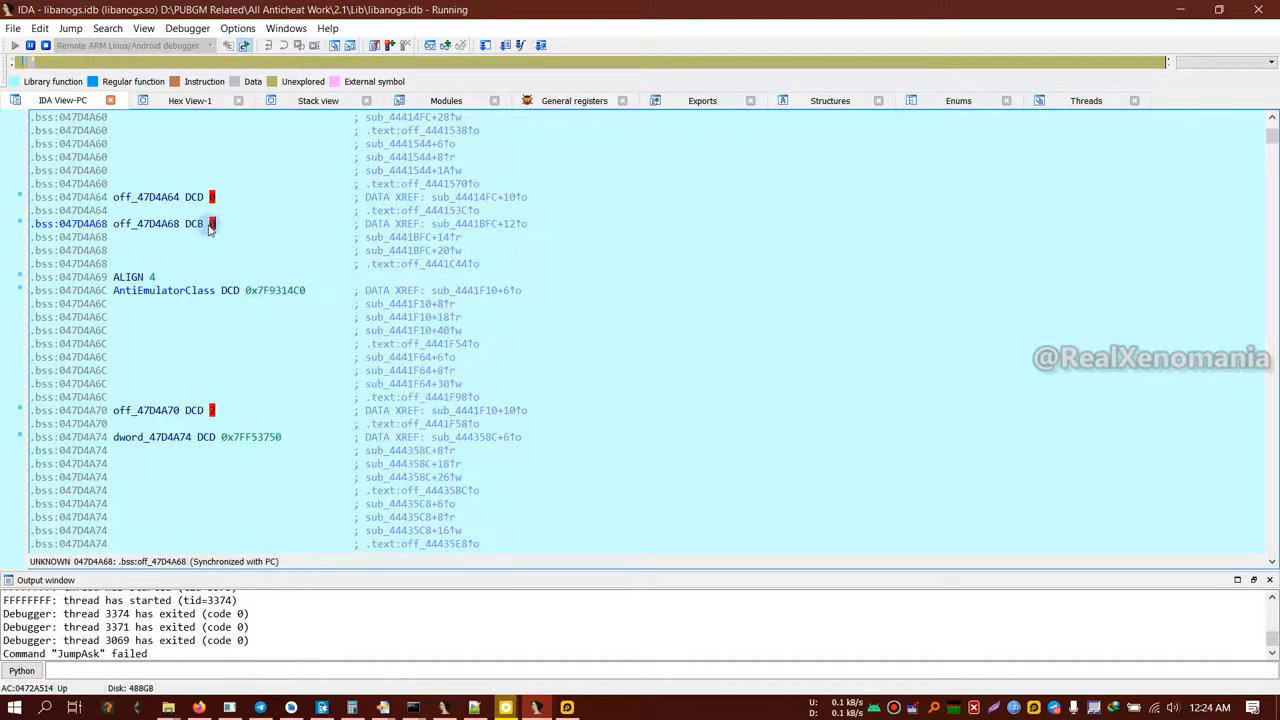
key(Up)
scroll(253, 313, up, 4)
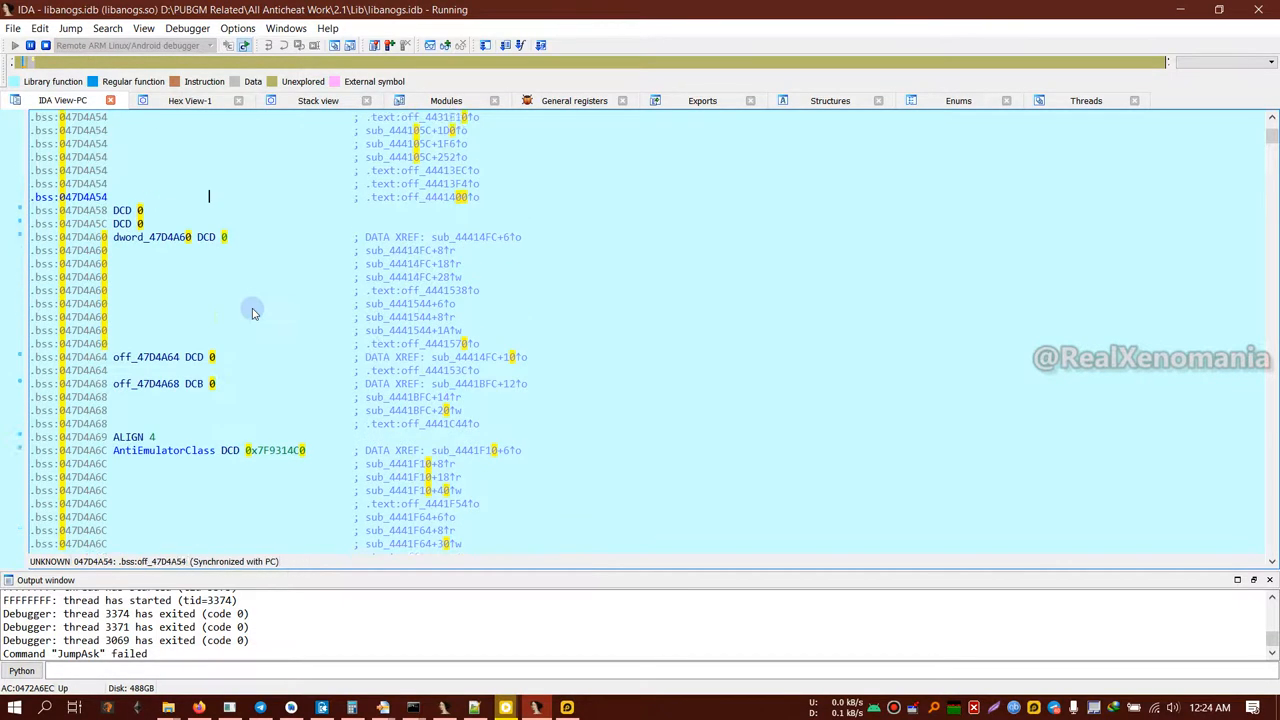
scroll(253, 313, up, 4)
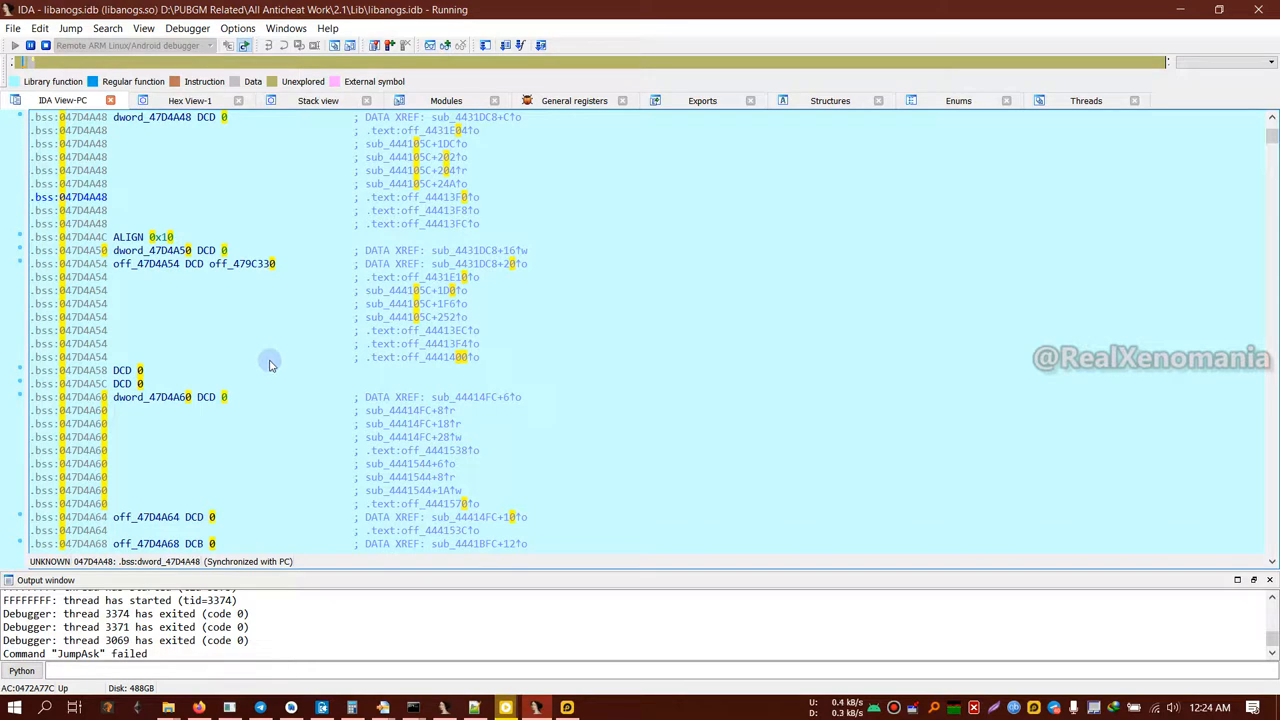
scroll(286, 386, up, 7)
scroll(286, 386, up, 3)
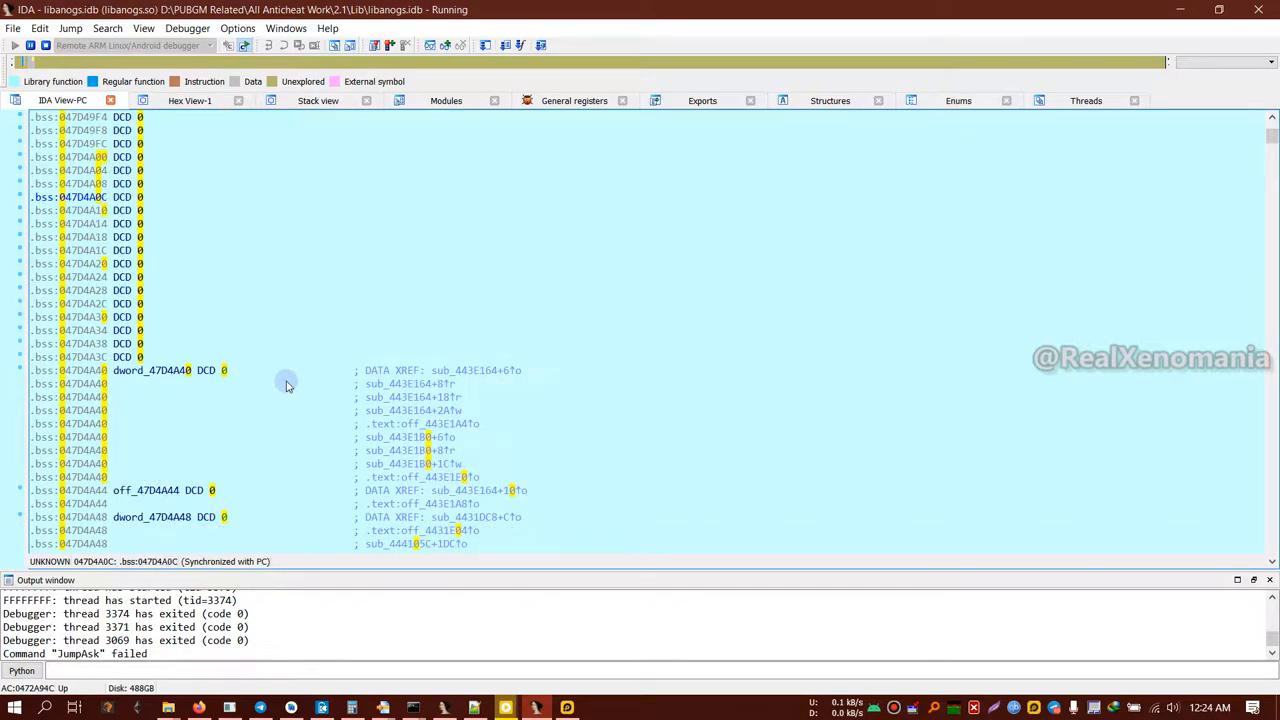
scroll(205, 382, up, 4)
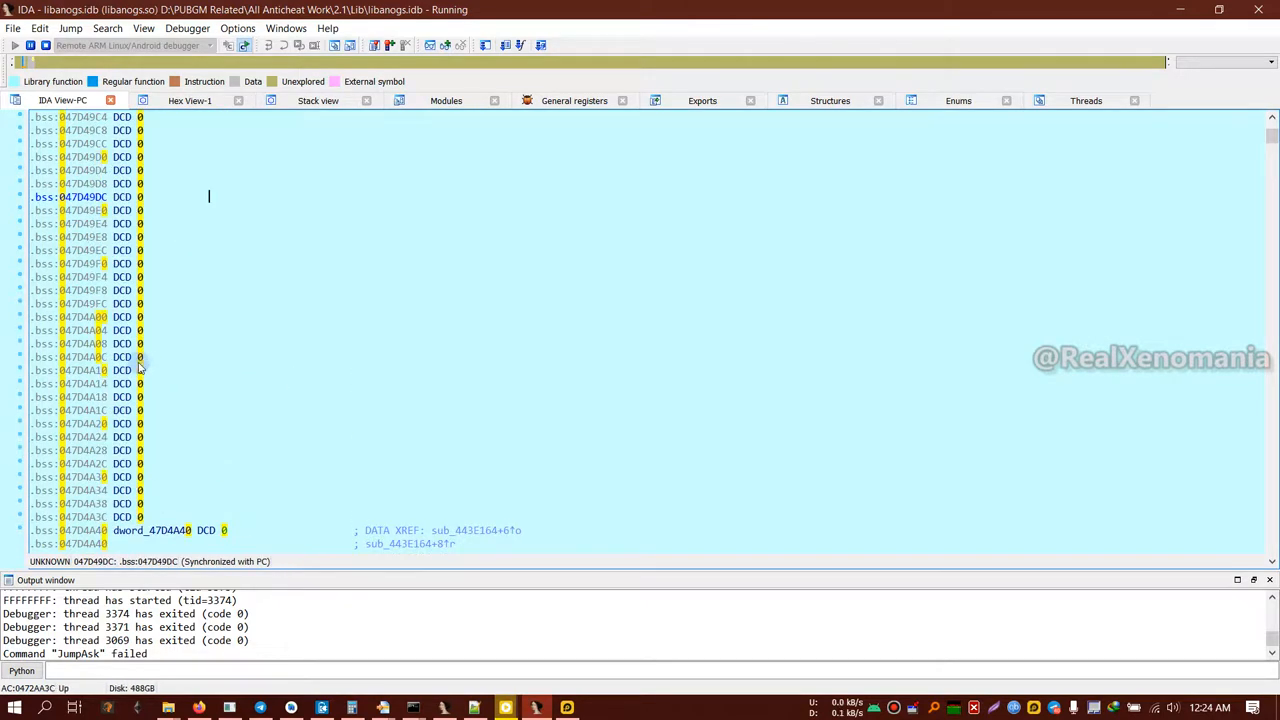
scroll(317, 420, down, 5)
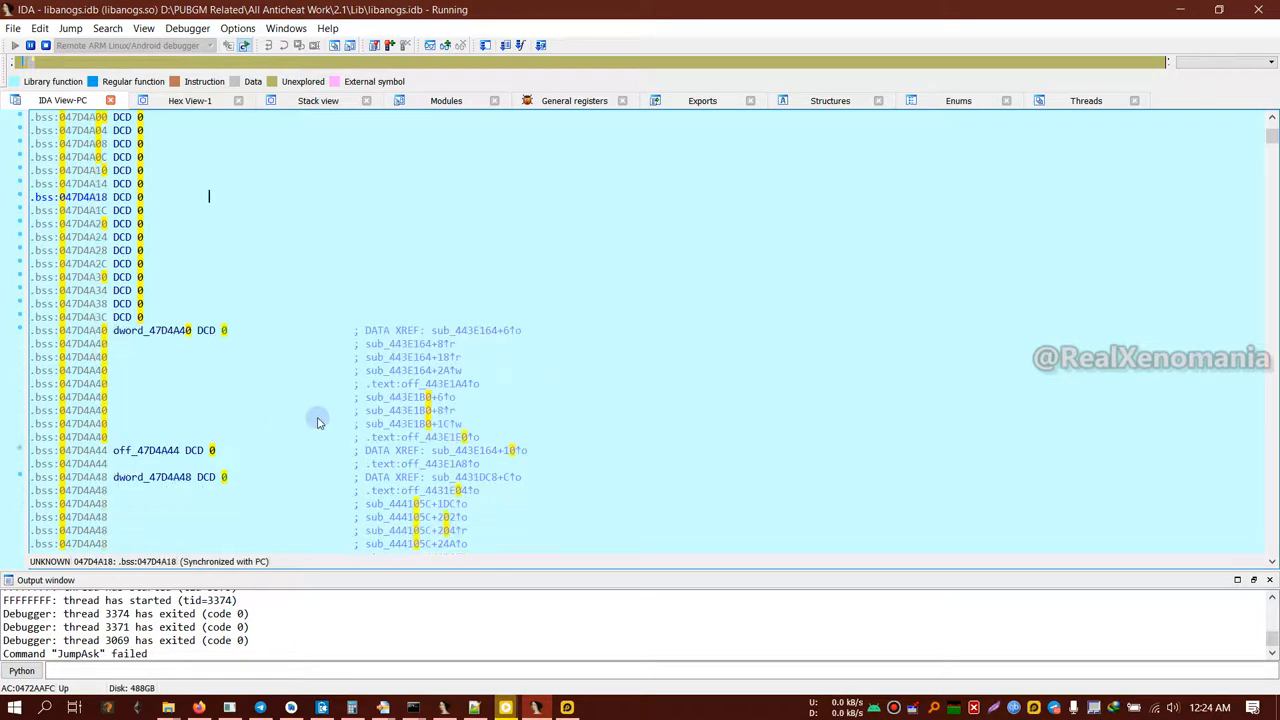
scroll(318, 422, down, 4)
scroll(318, 422, down, 4)
scroll(318, 422, down, 5)
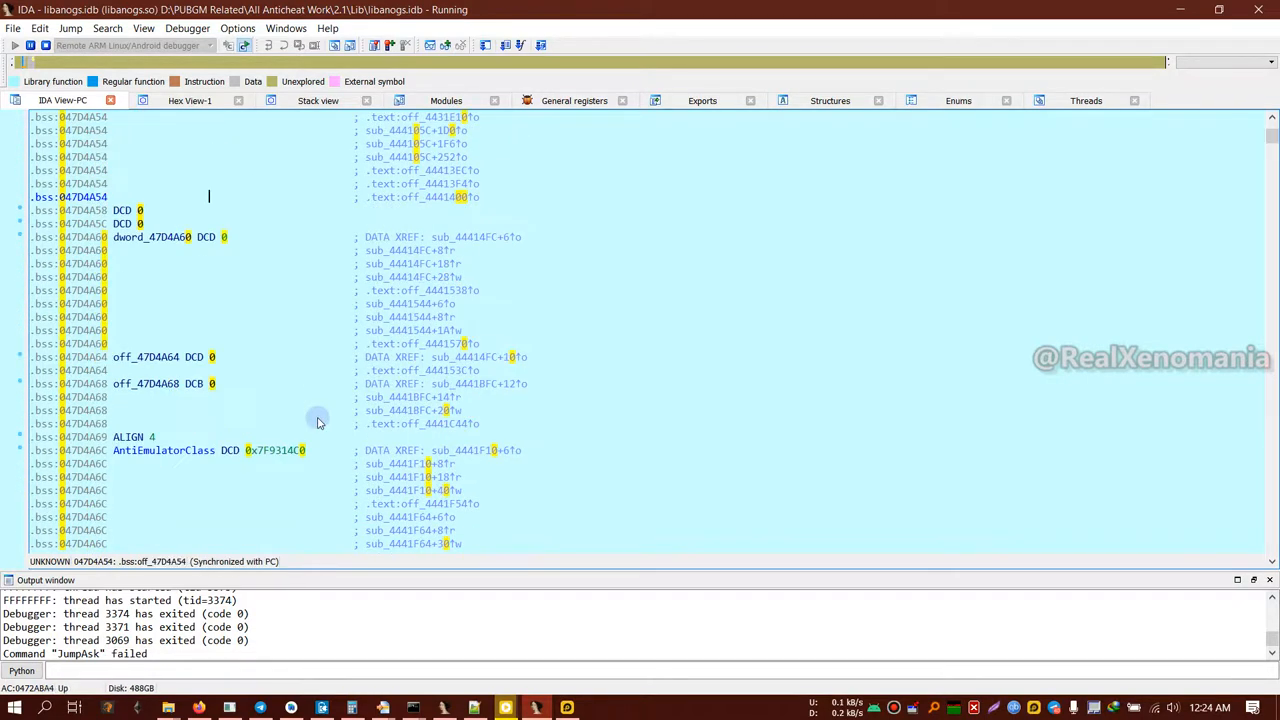
scroll(318, 422, down, 4)
scroll(318, 422, down, 5)
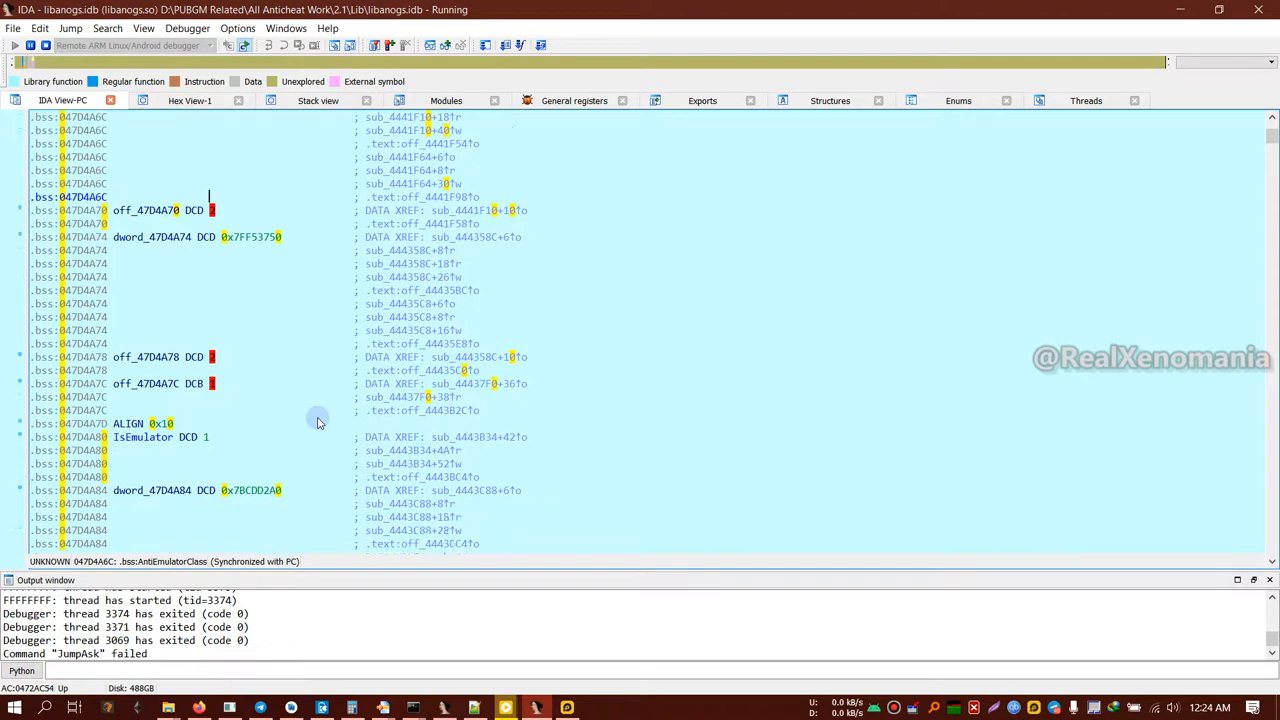
scroll(318, 422, down, 5)
scroll(318, 422, down, 4)
scroll(318, 422, down, 3)
scroll(318, 422, down, 4)
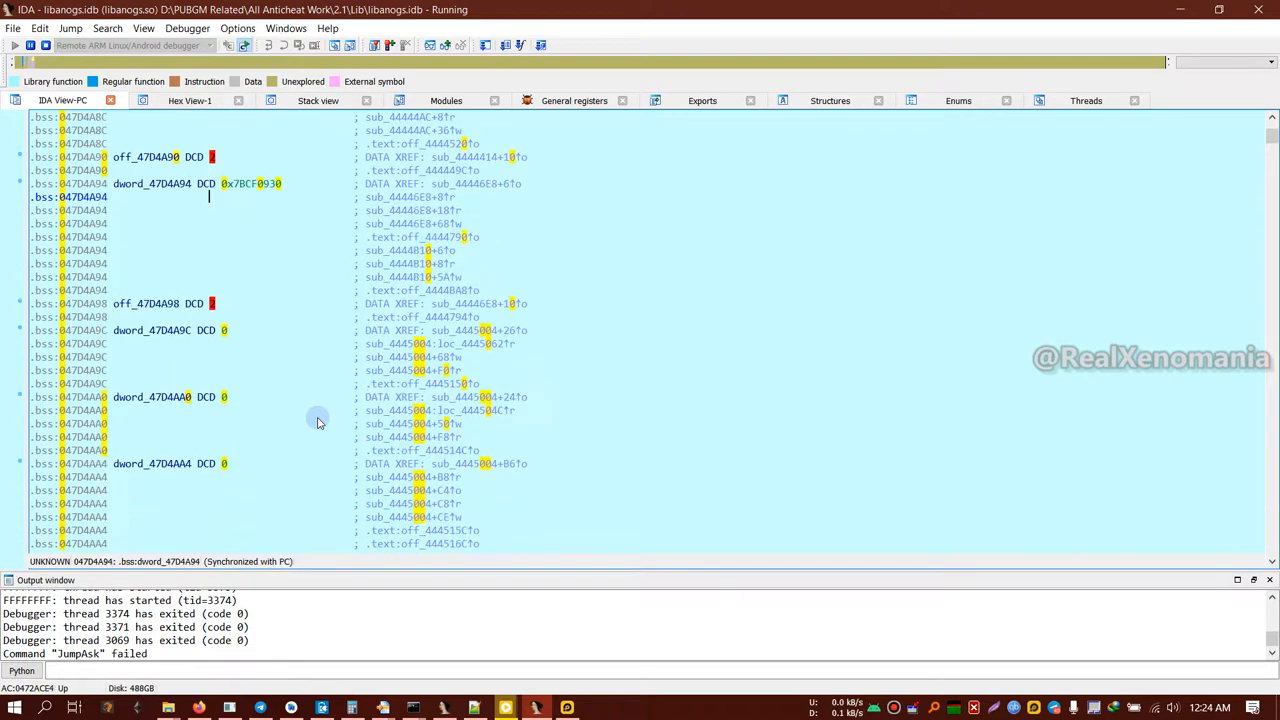
scroll(318, 422, down, 4)
Step: Check the zero-valued dwords at 047D4AA4, AA8 and AAC down toward dword_47D4AB0
click(168, 306)
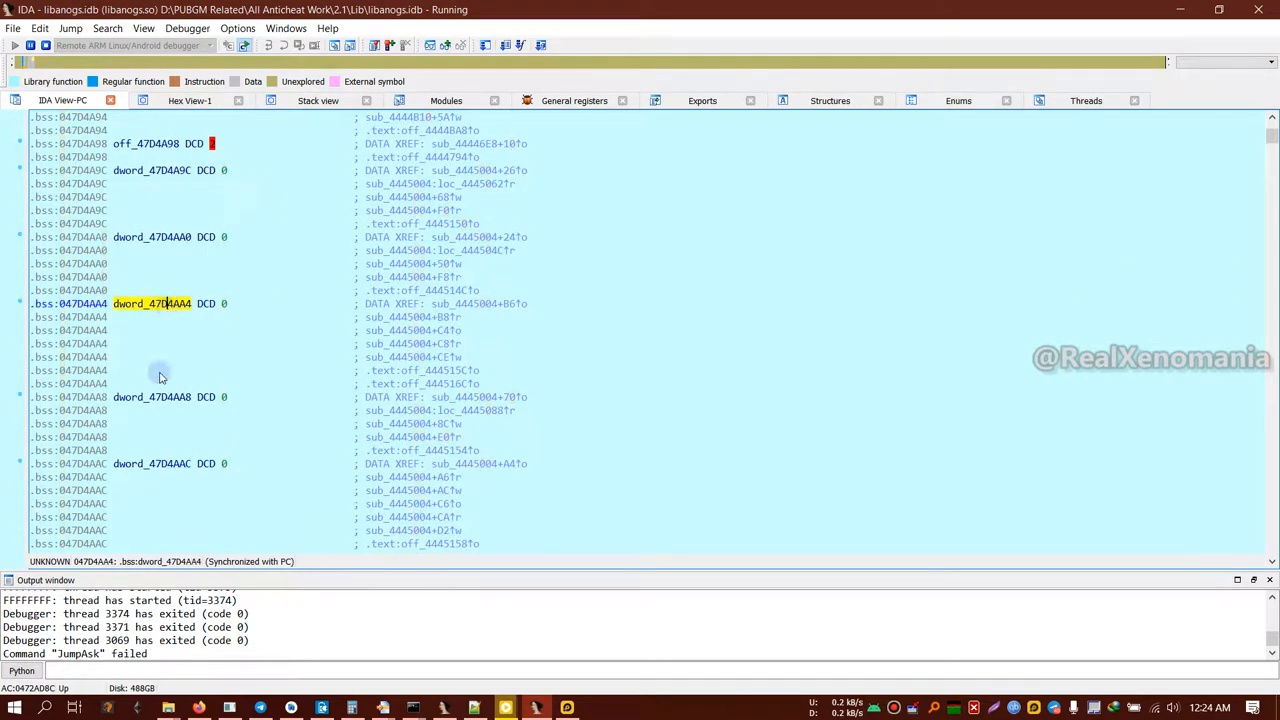
click(150, 397)
click(150, 463)
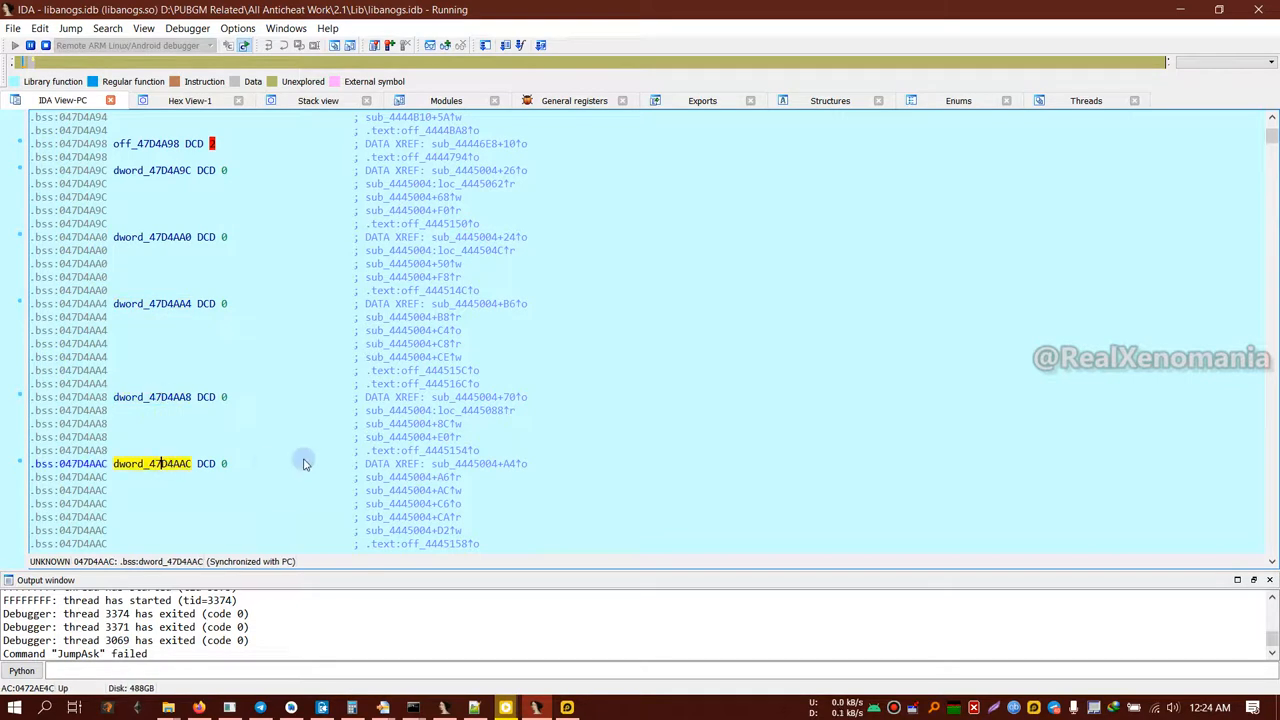
scroll(300, 460, down, 5)
scroll(305, 463, down, 4)
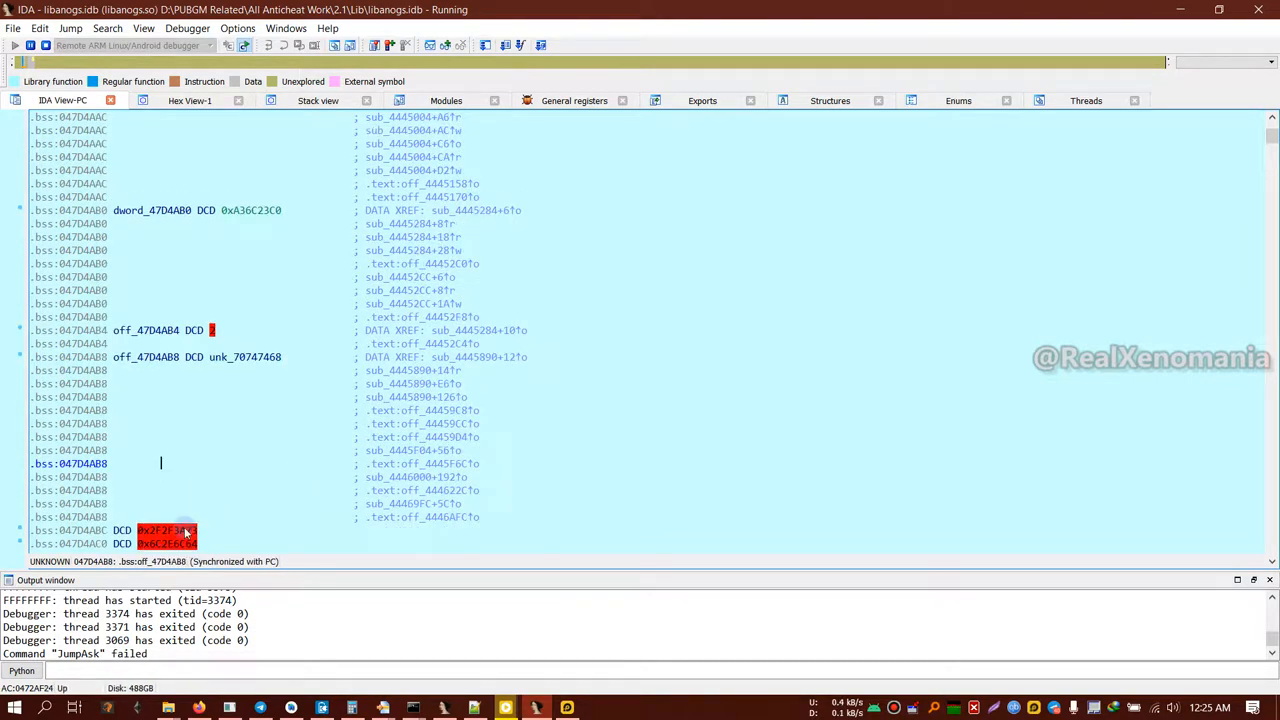
scroll(175, 500, down, 6)
Step: Inspect the string-like values stored at 047D4ABC, AC0 and ACC
click(165, 291)
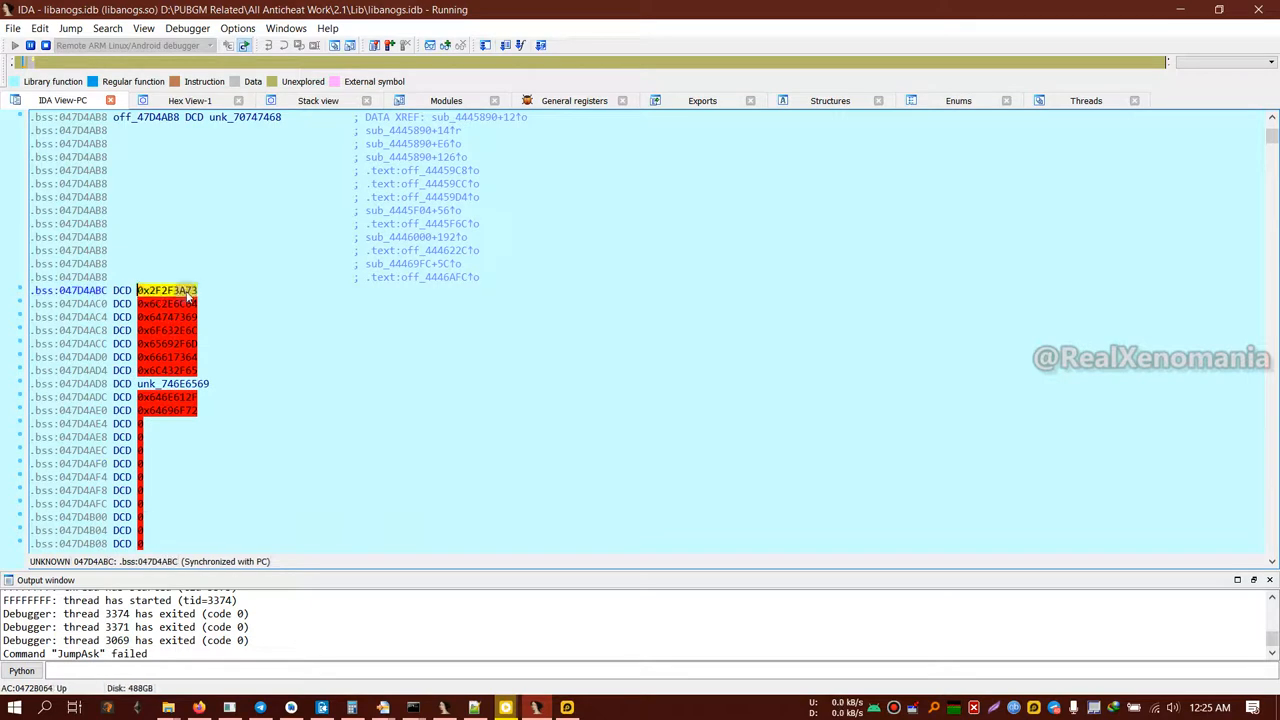
click(185, 303)
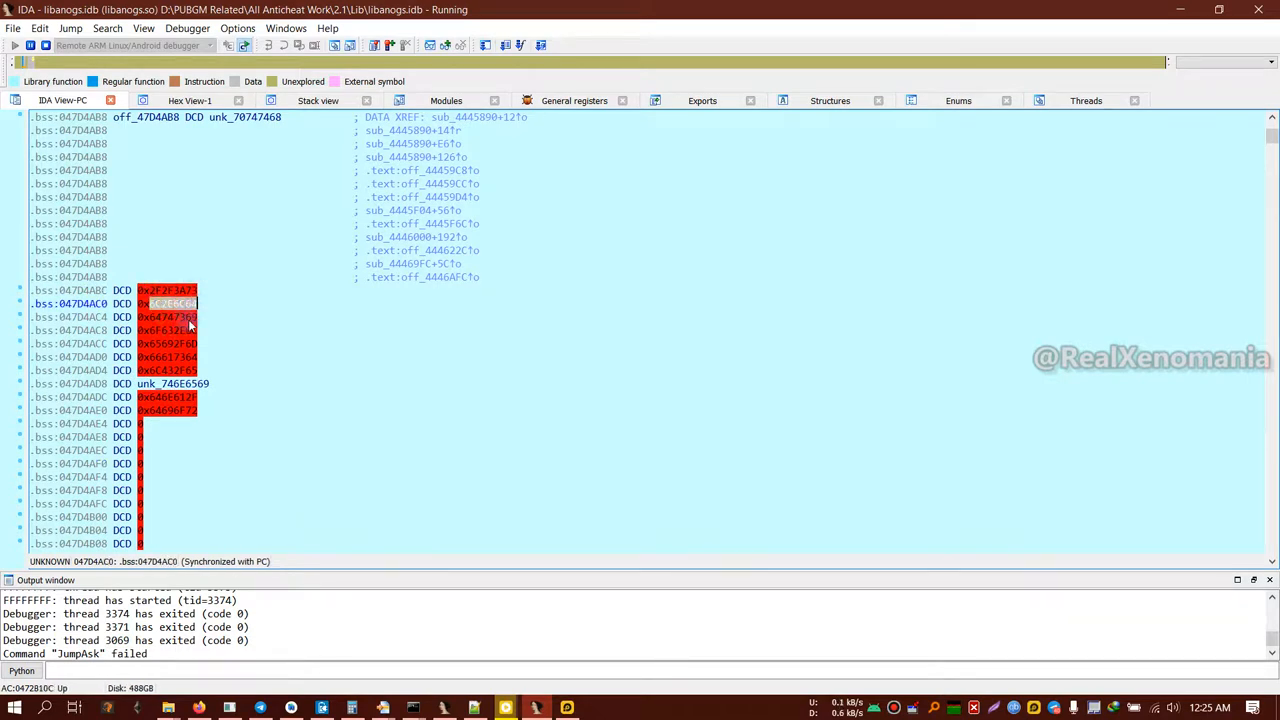
click(170, 332)
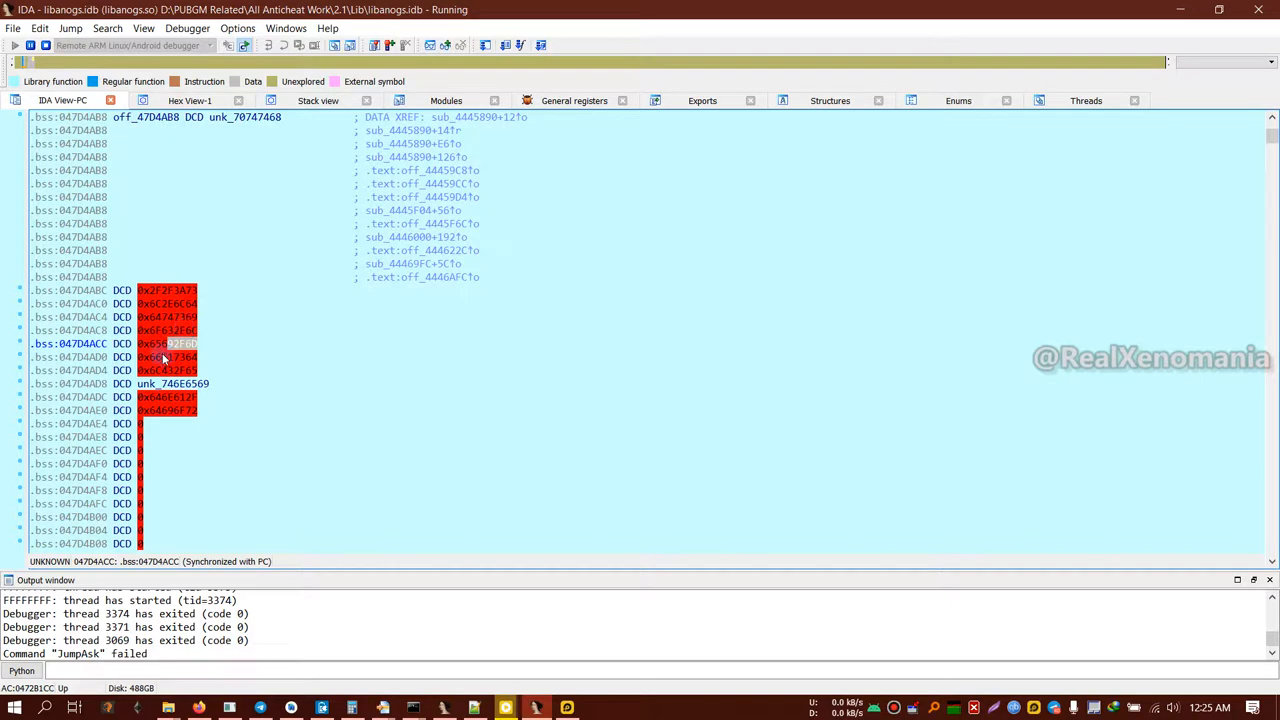
scroll(201, 410, down, 4)
scroll(201, 410, down, 4)
scroll(202, 414, down, 2)
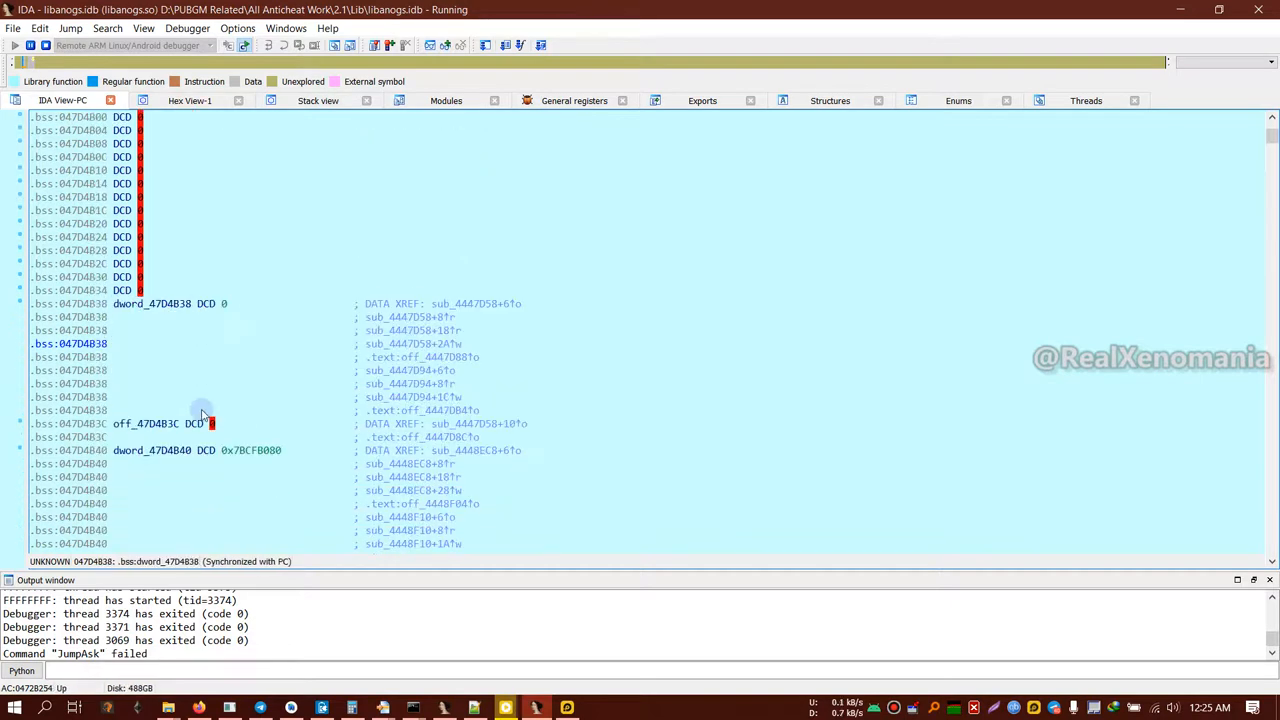
scroll(201, 414, down, 1)
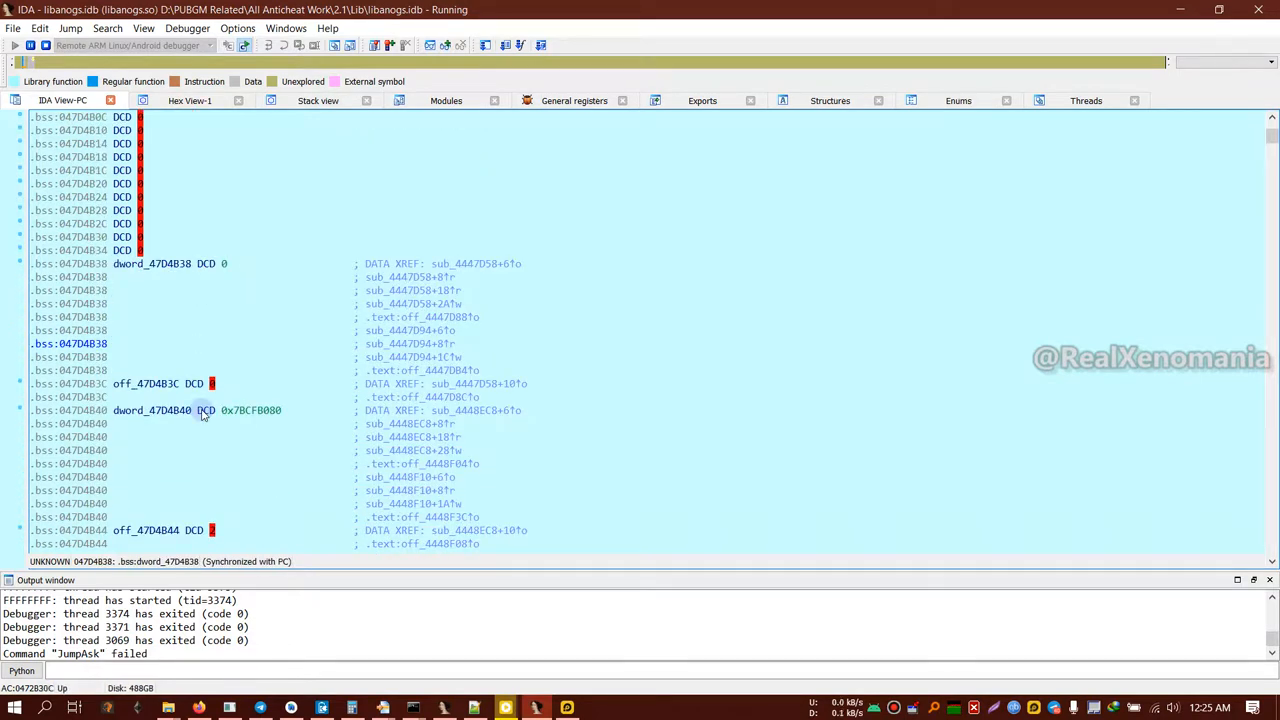
scroll(231, 443, down, 4)
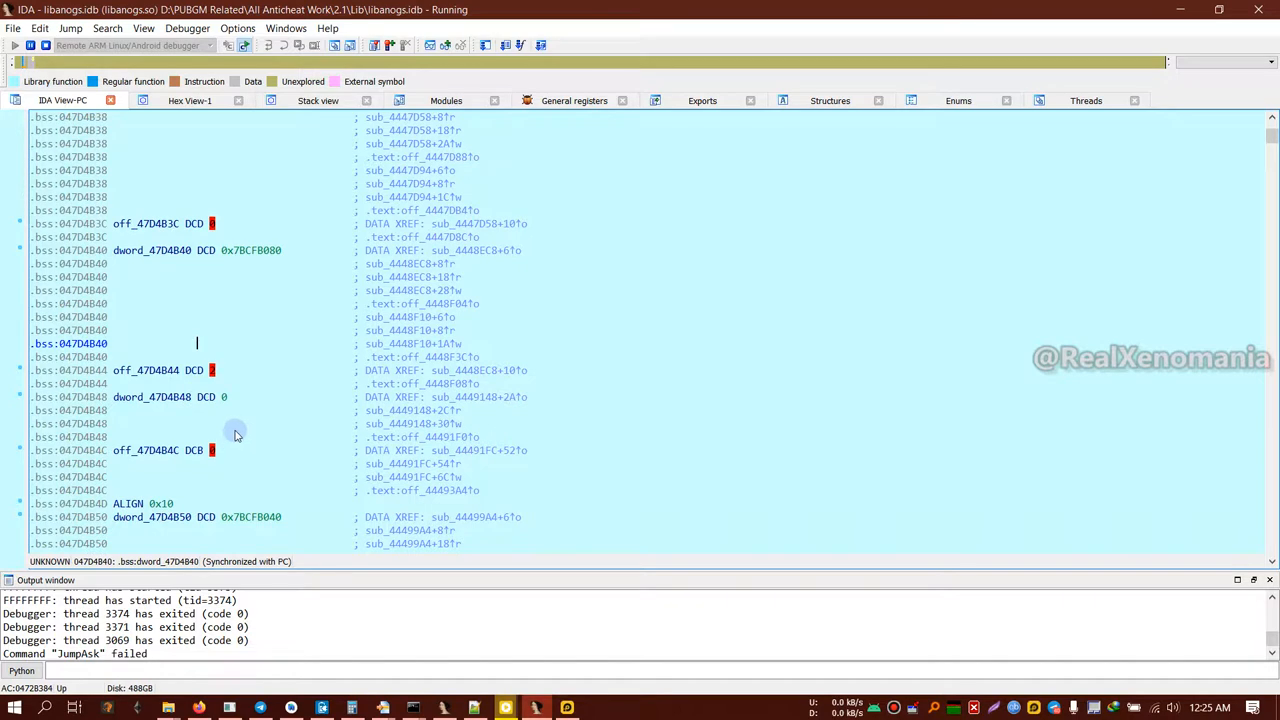
scroll(236, 435, down, 4)
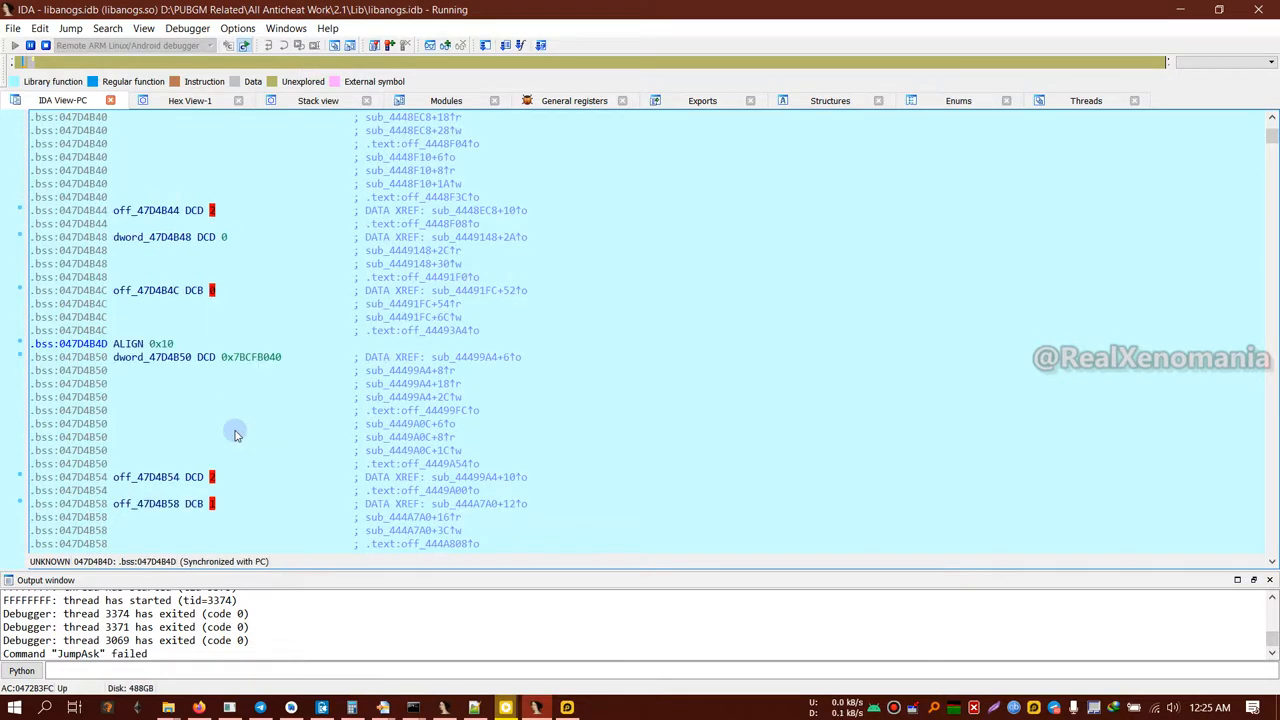
scroll(236, 435, down, 1)
scroll(236, 435, down, 1)
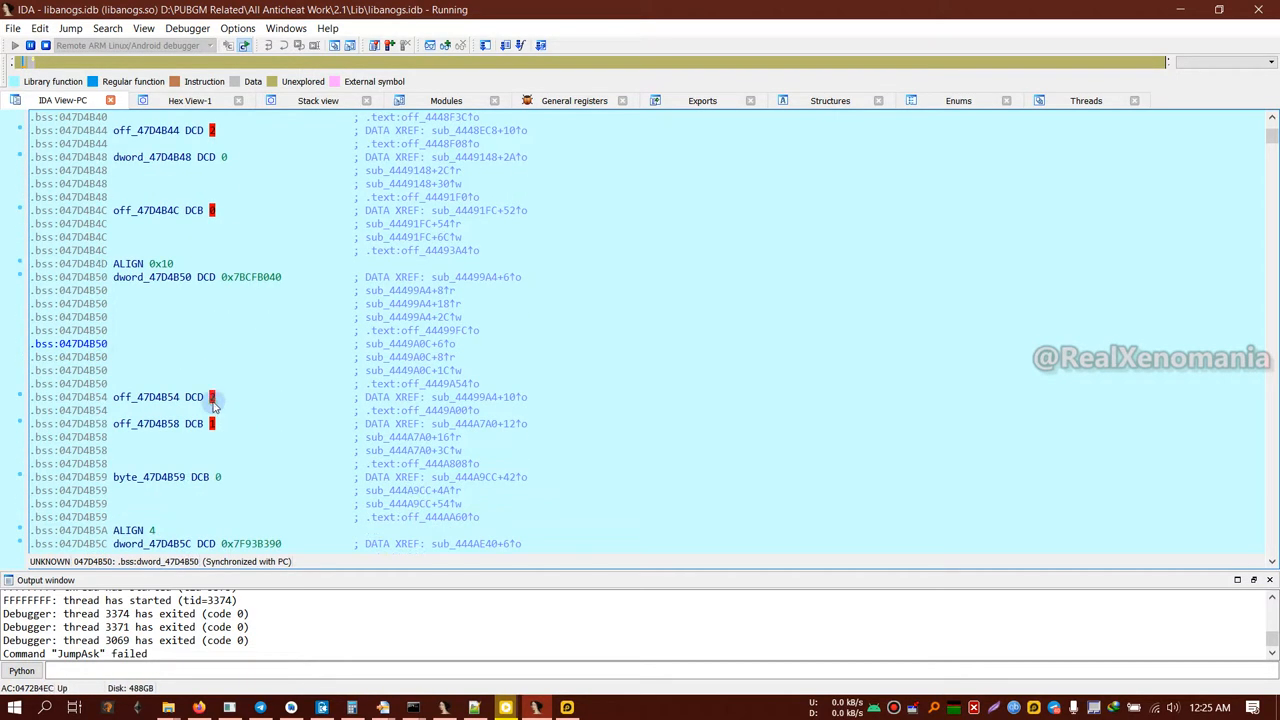
Step: Inspect the runtime values of off_47D4B54, B58 and B60
click(212, 400)
click(215, 428)
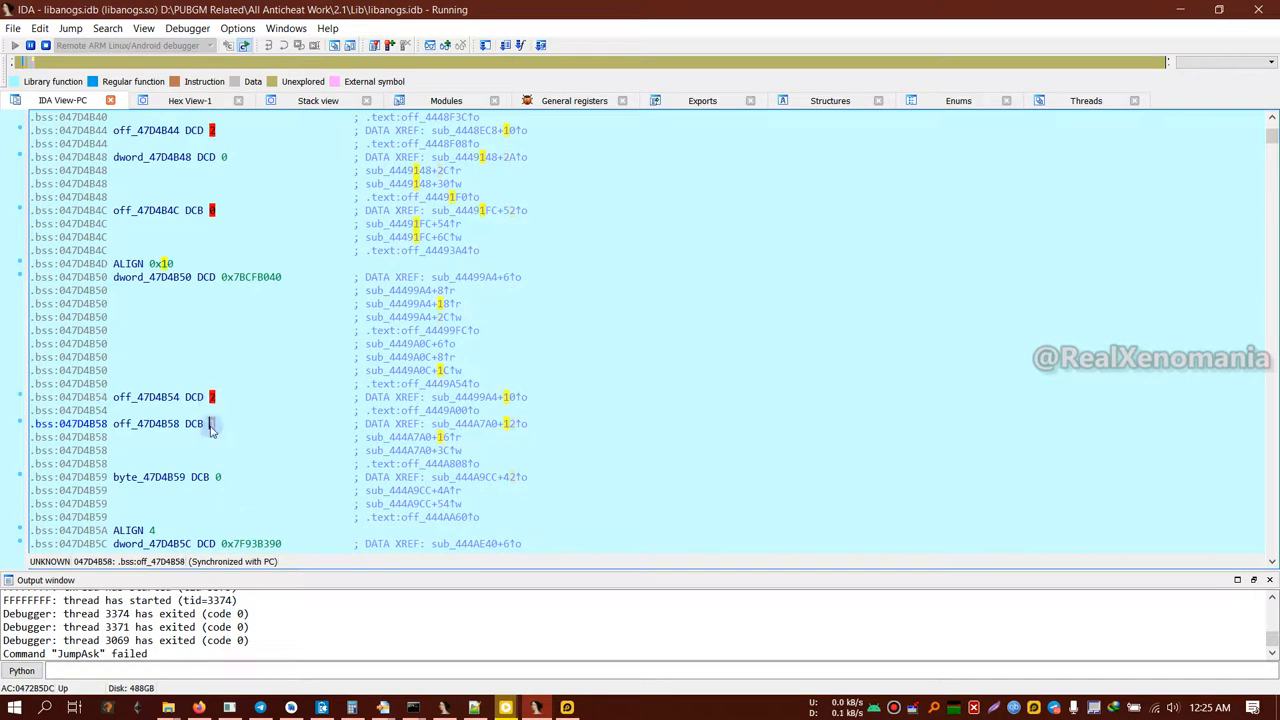
scroll(243, 491, down, 3)
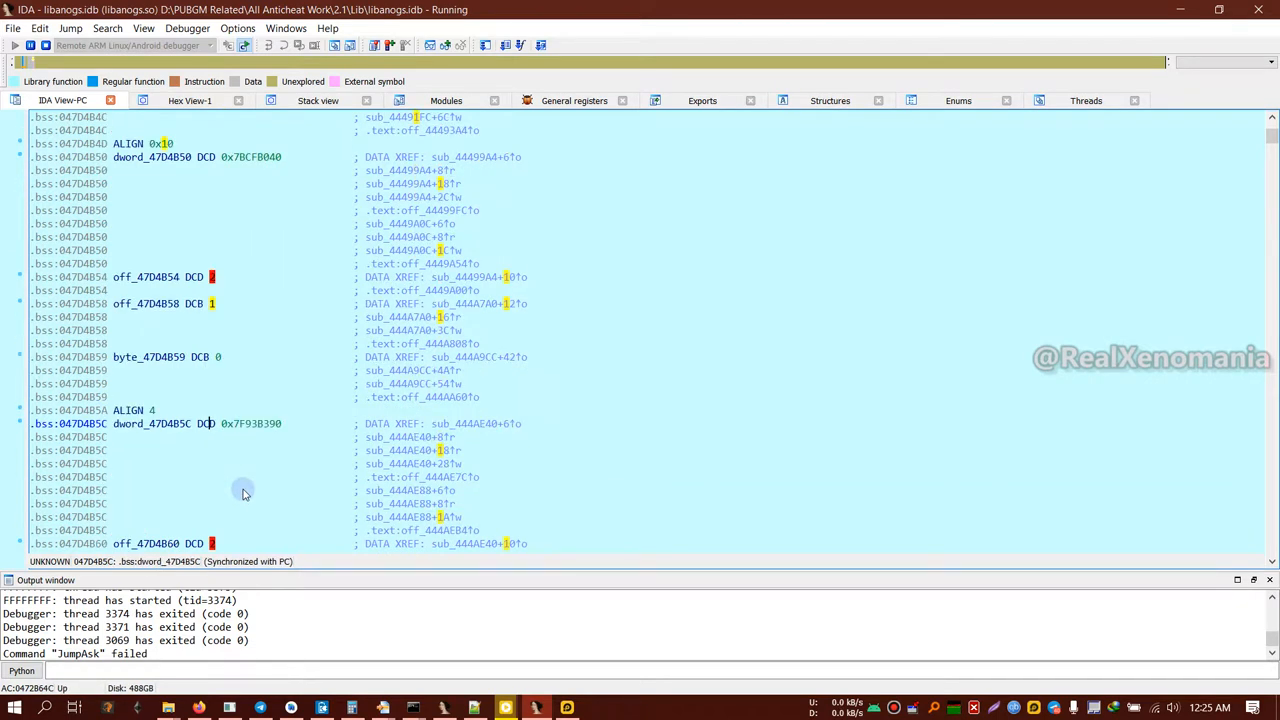
scroll(243, 491, down, 5)
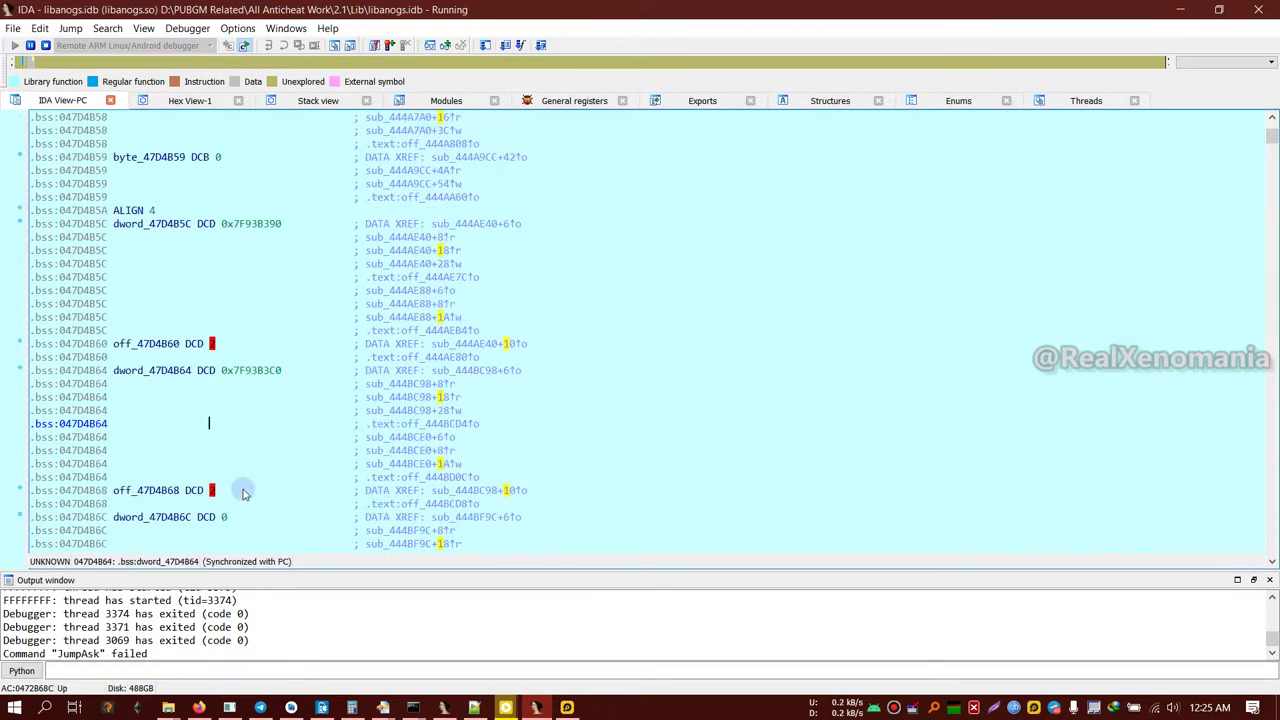
click(212, 346)
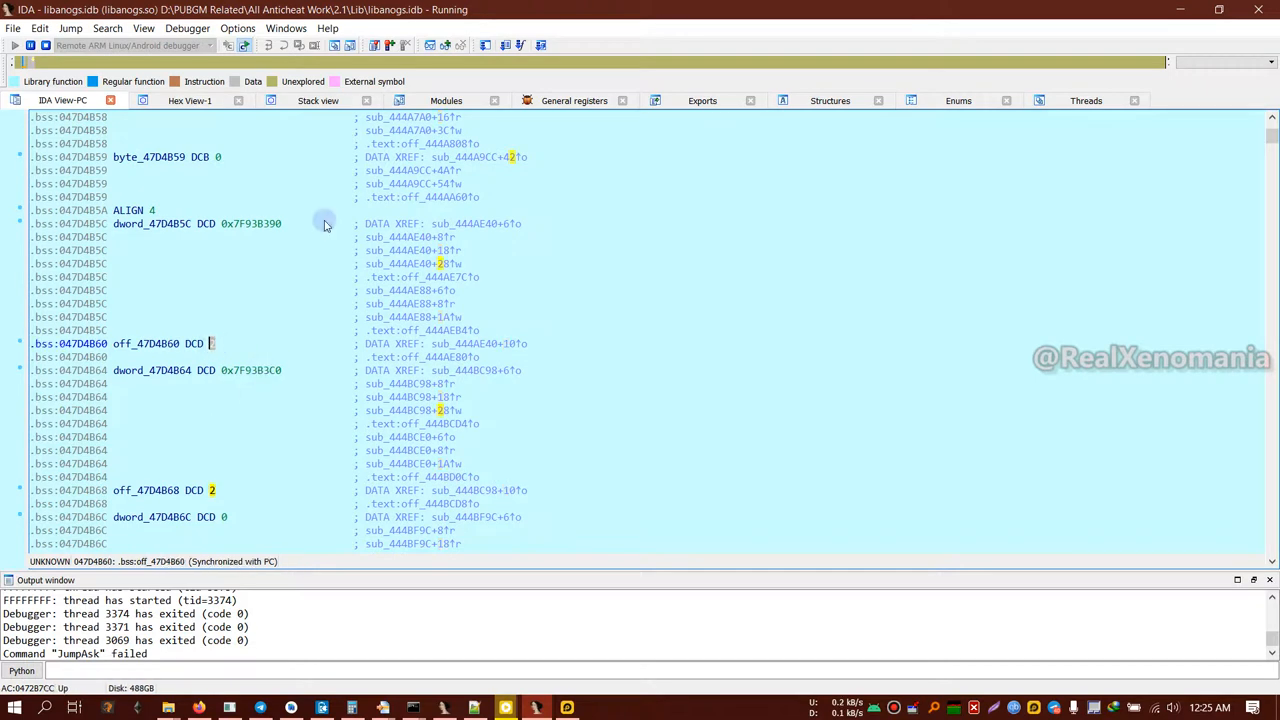
scroll(258, 418, down, 1)
scroll(258, 418, down, 4)
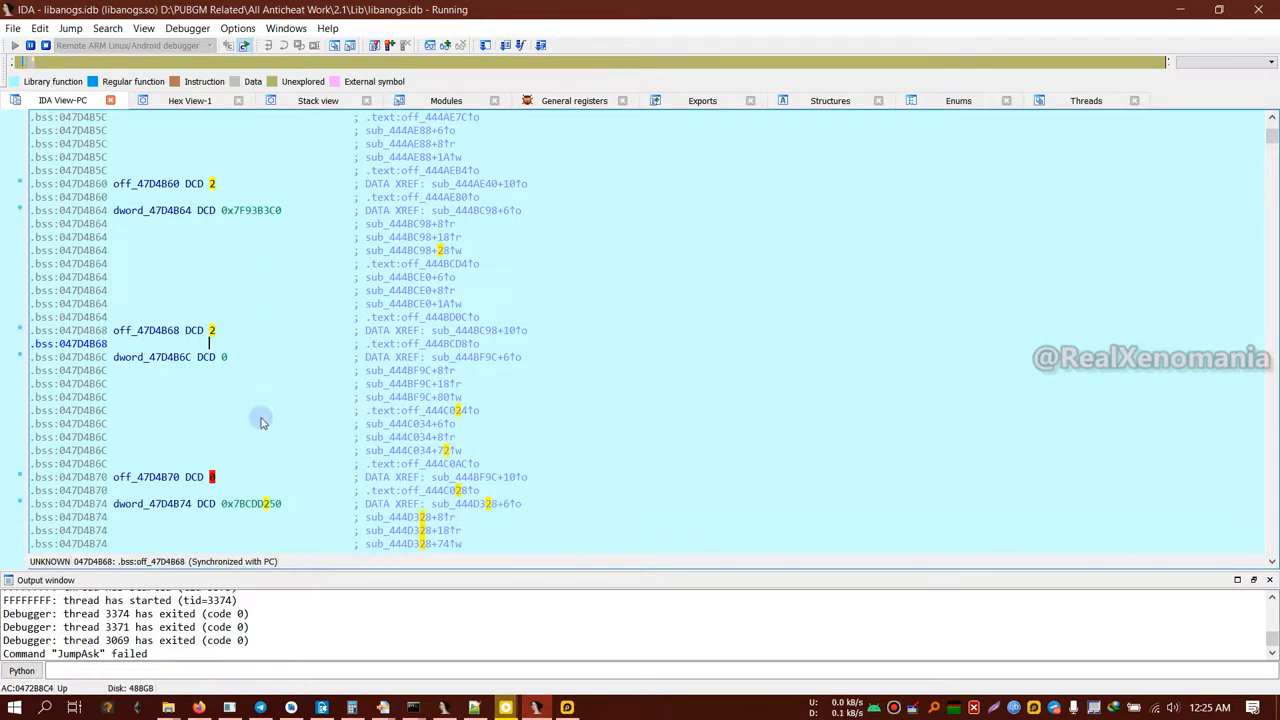
scroll(261, 422, down, 2)
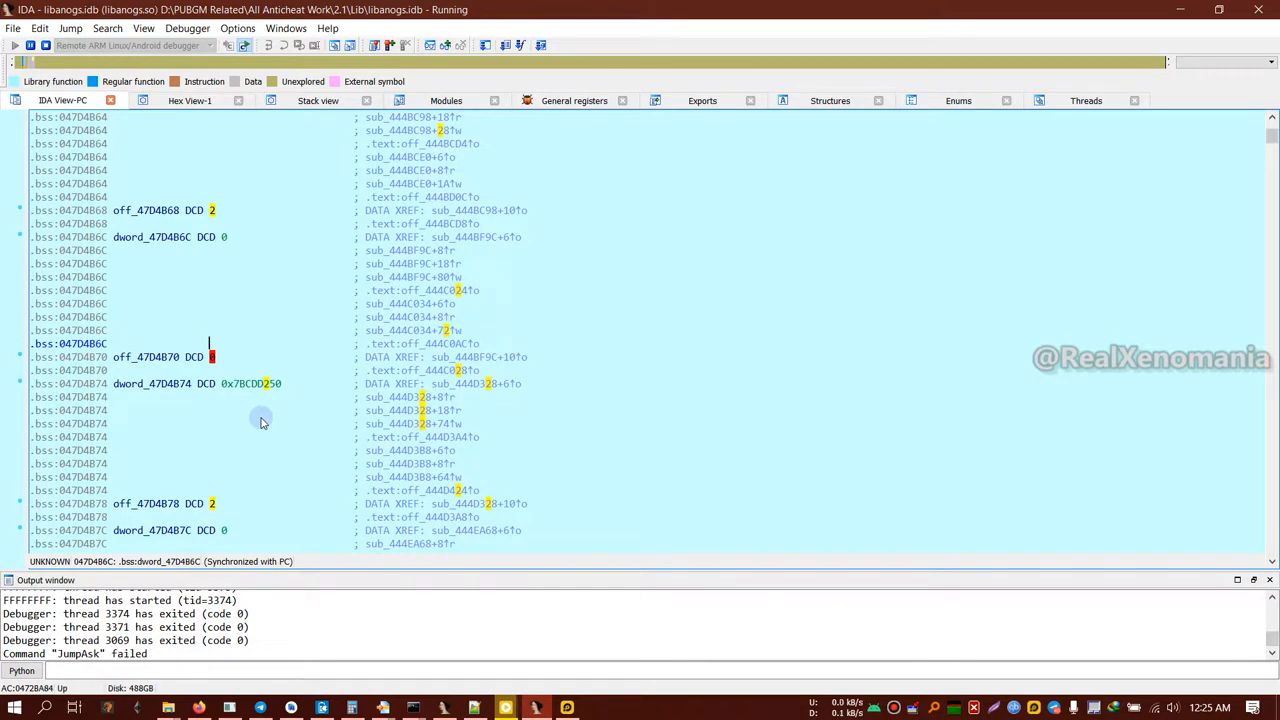
scroll(261, 422, down, 5)
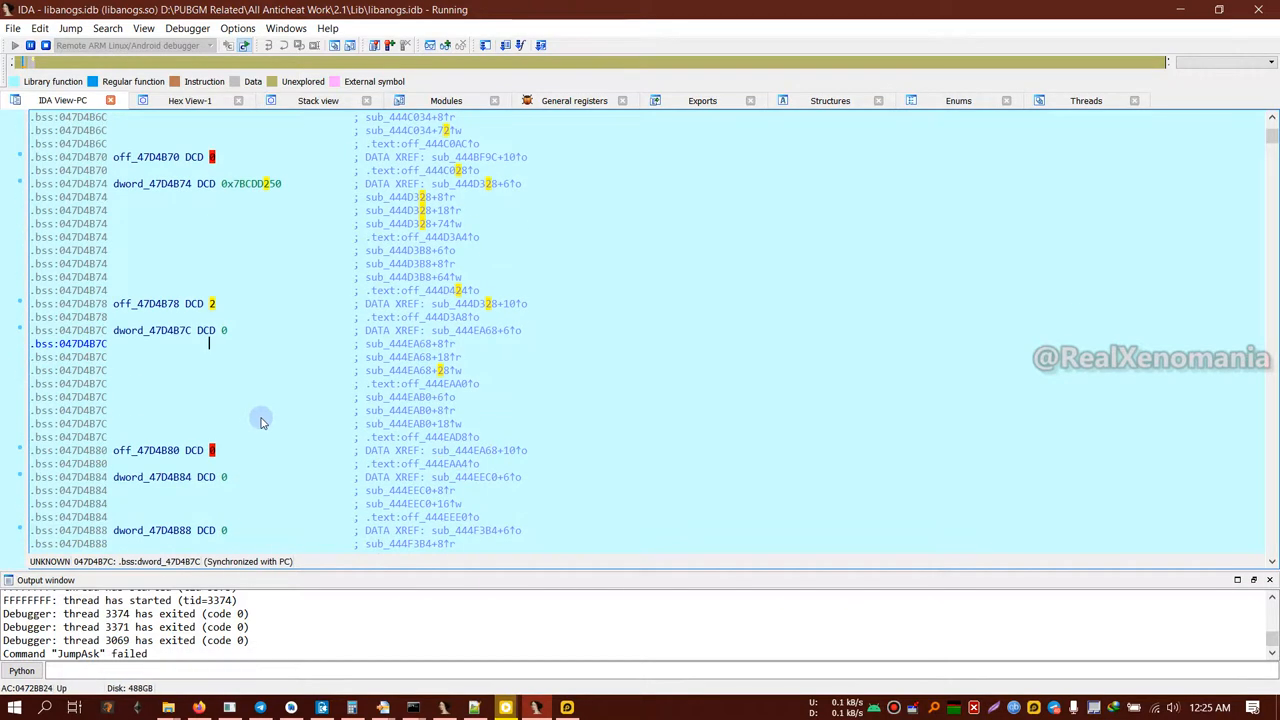
scroll(261, 422, down, 3)
scroll(261, 422, down, 1)
scroll(261, 422, down, 4)
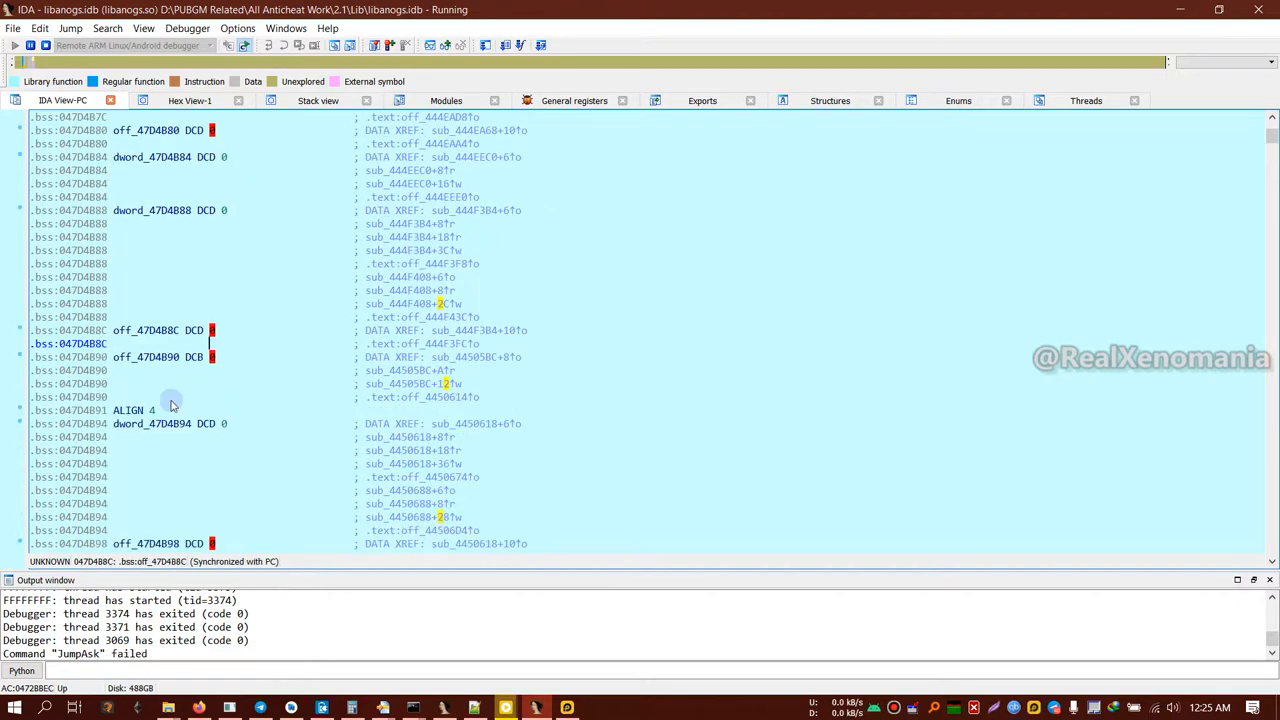
scroll(224, 397, up, 5)
scroll(224, 397, up, 5)
scroll(224, 397, up, 5)
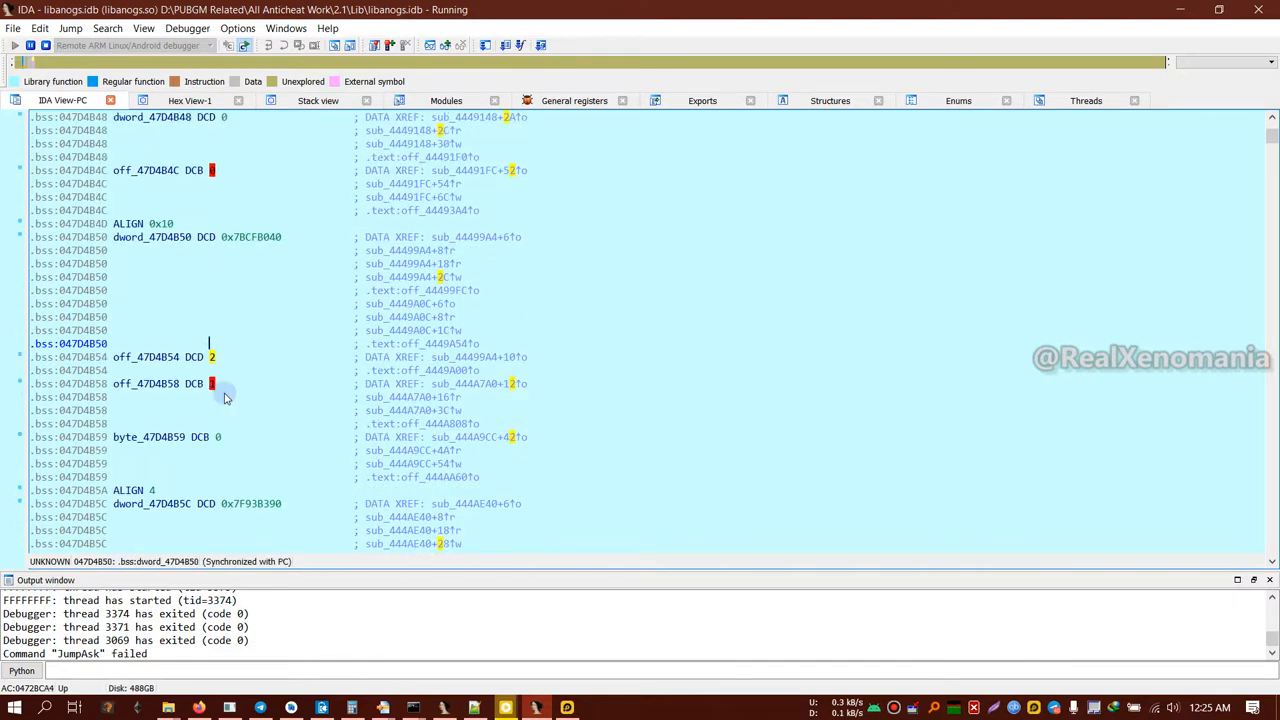
scroll(226, 397, up, 3)
scroll(294, 397, up, 5)
scroll(296, 397, up, 4)
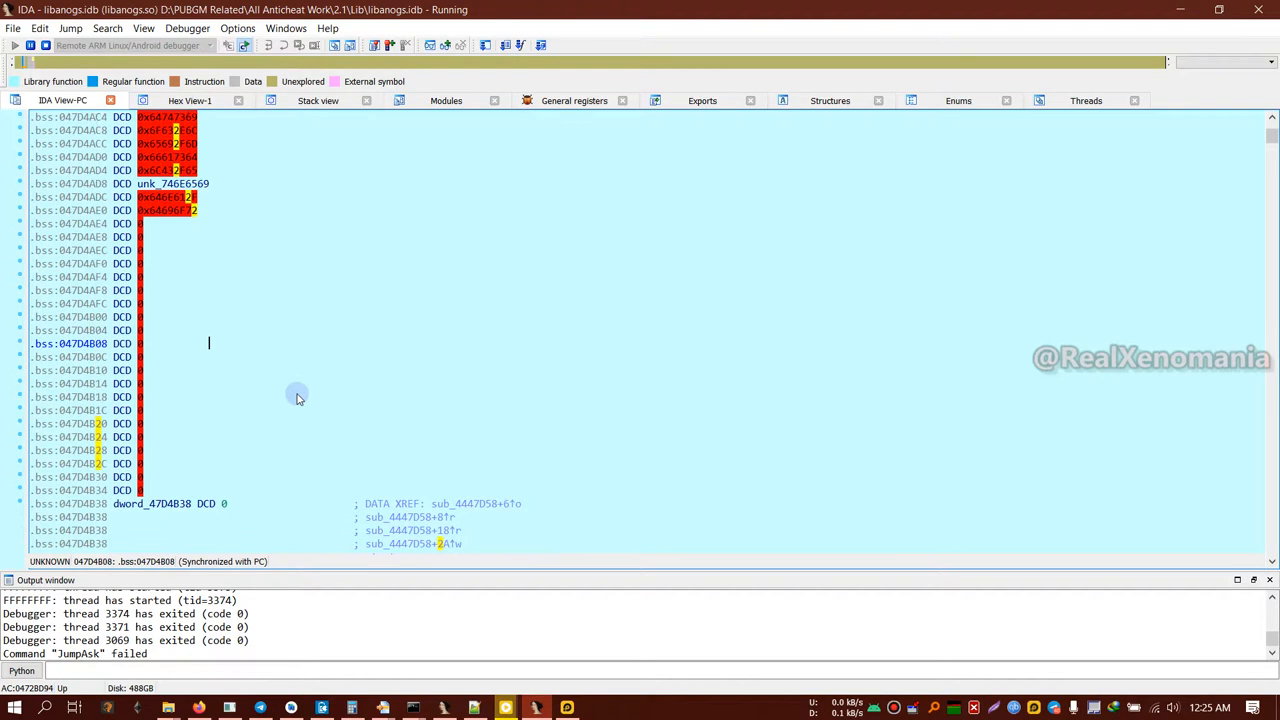
scroll(296, 397, up, 3)
scroll(296, 397, up, 3)
scroll(296, 397, up, 3)
scroll(296, 397, up, 3)
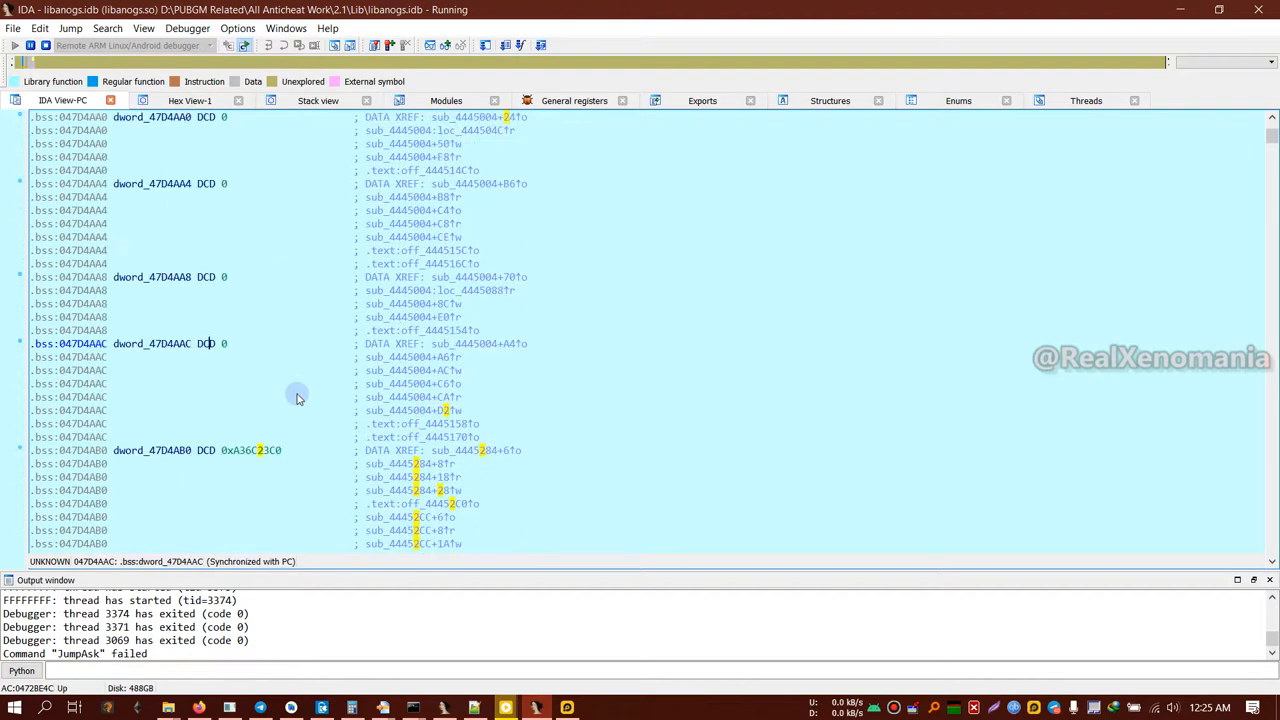
scroll(296, 397, up, 3)
scroll(296, 397, up, 2)
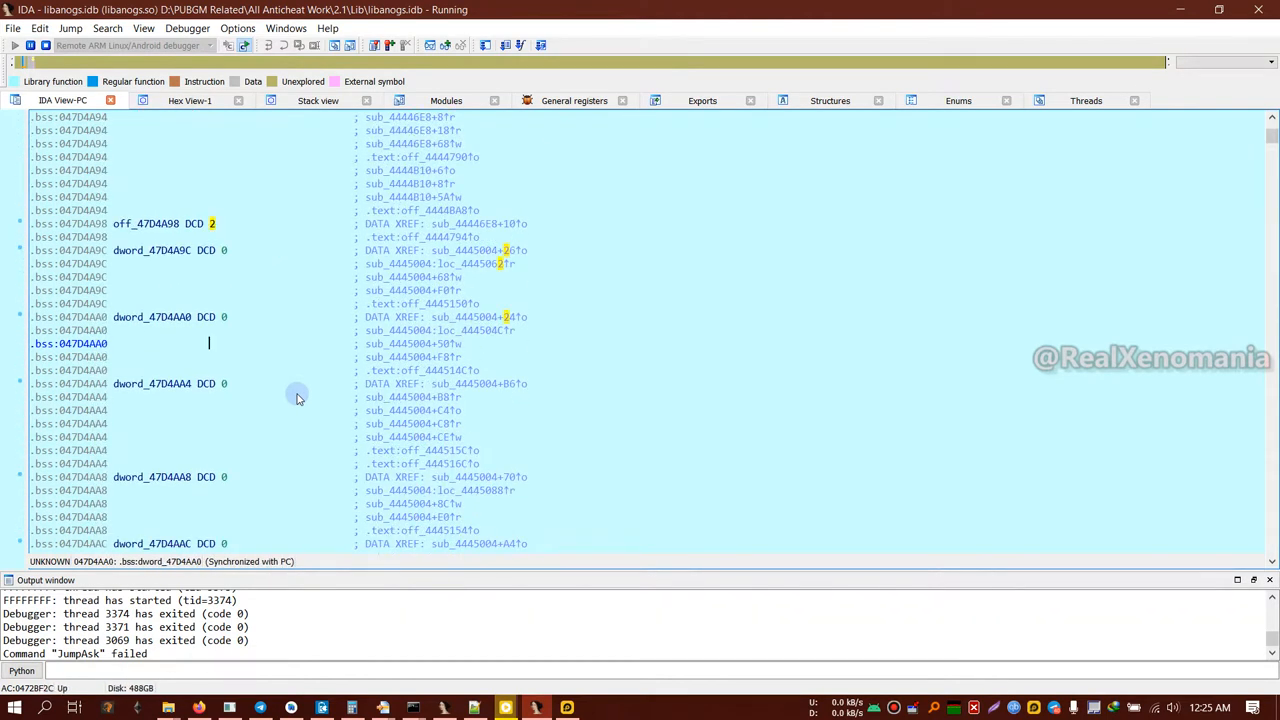
scroll(296, 397, up, 2)
scroll(296, 397, up, 2)
scroll(296, 397, up, 2)
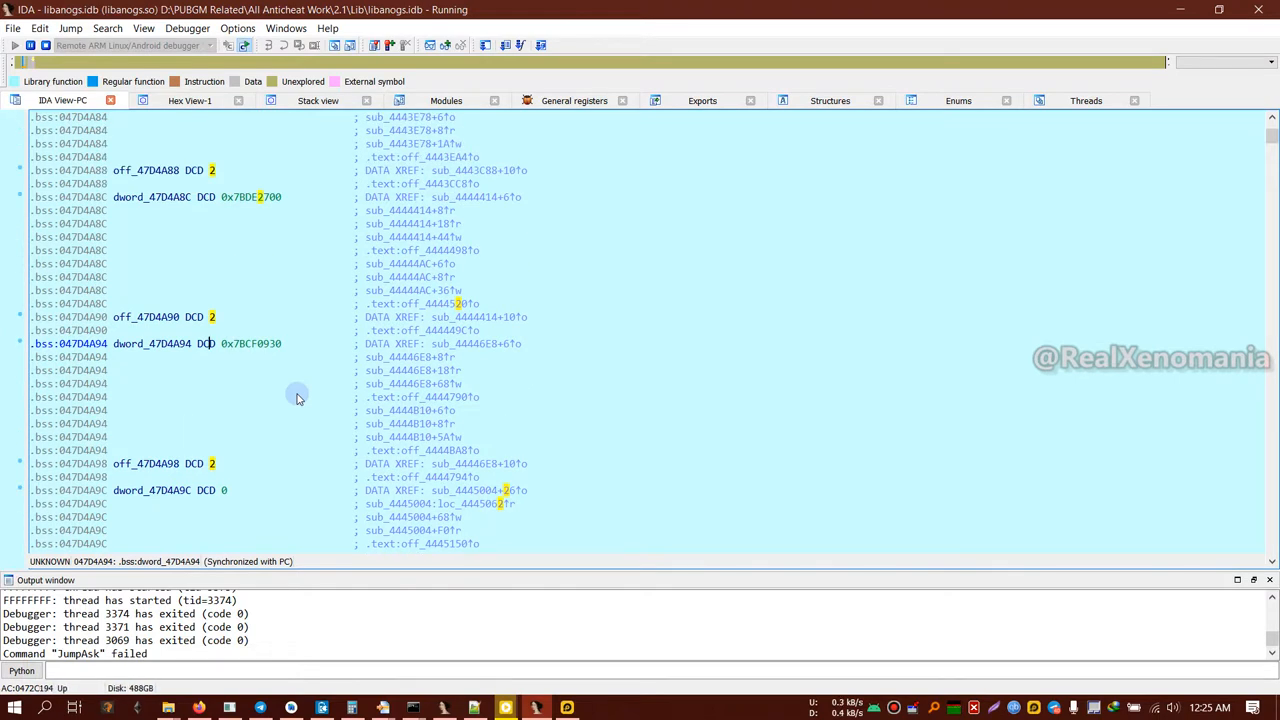
scroll(296, 397, up, 2)
scroll(296, 397, up, 4)
scroll(296, 397, up, 3)
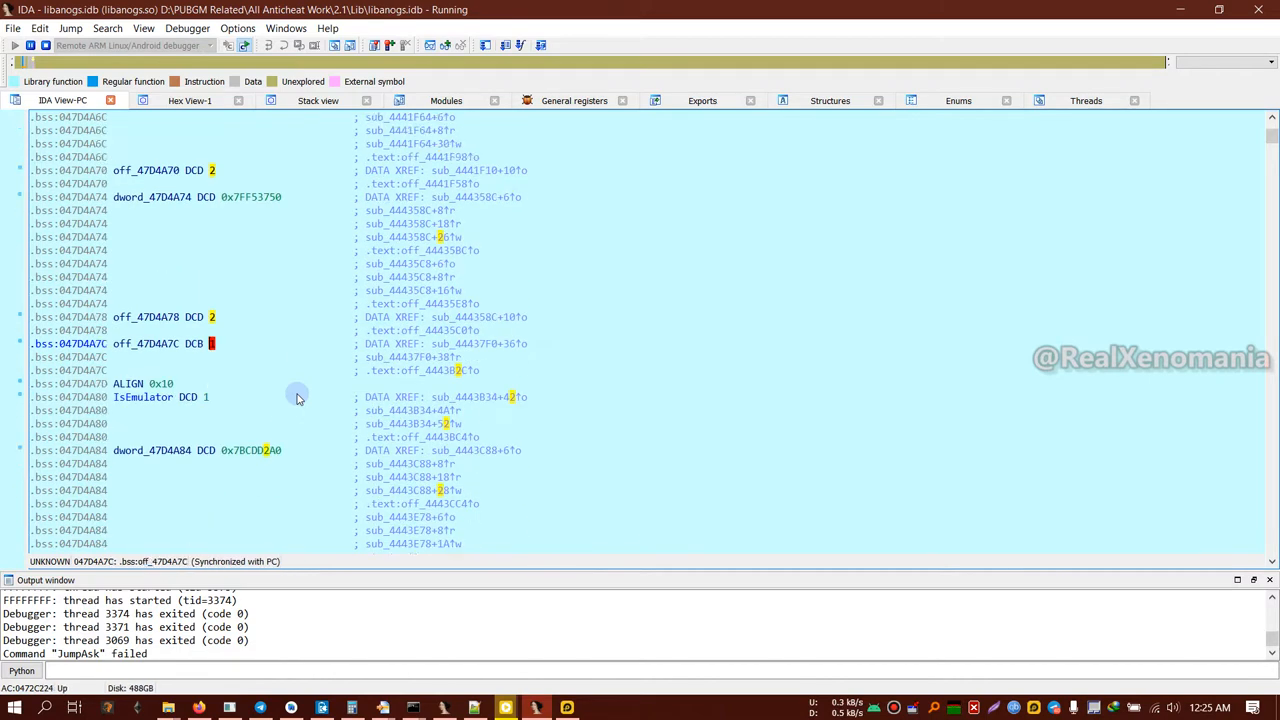
scroll(296, 397, up, 3)
scroll(296, 397, up, 7)
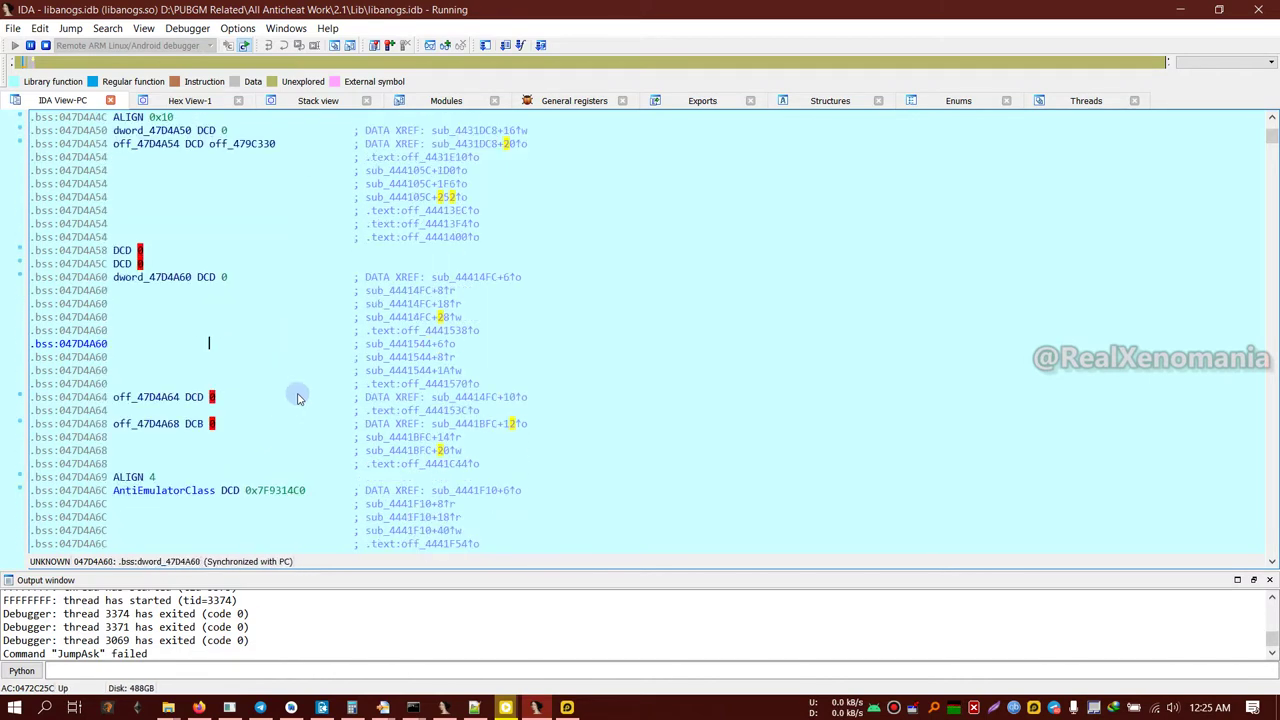
Step: Highlight AntiEmulatorClass back at 047D4A6C, showing its runtime value 0x7F9314C0
click(180, 491)
scroll(271, 436, down, 2)
scroll(271, 437, down, 2)
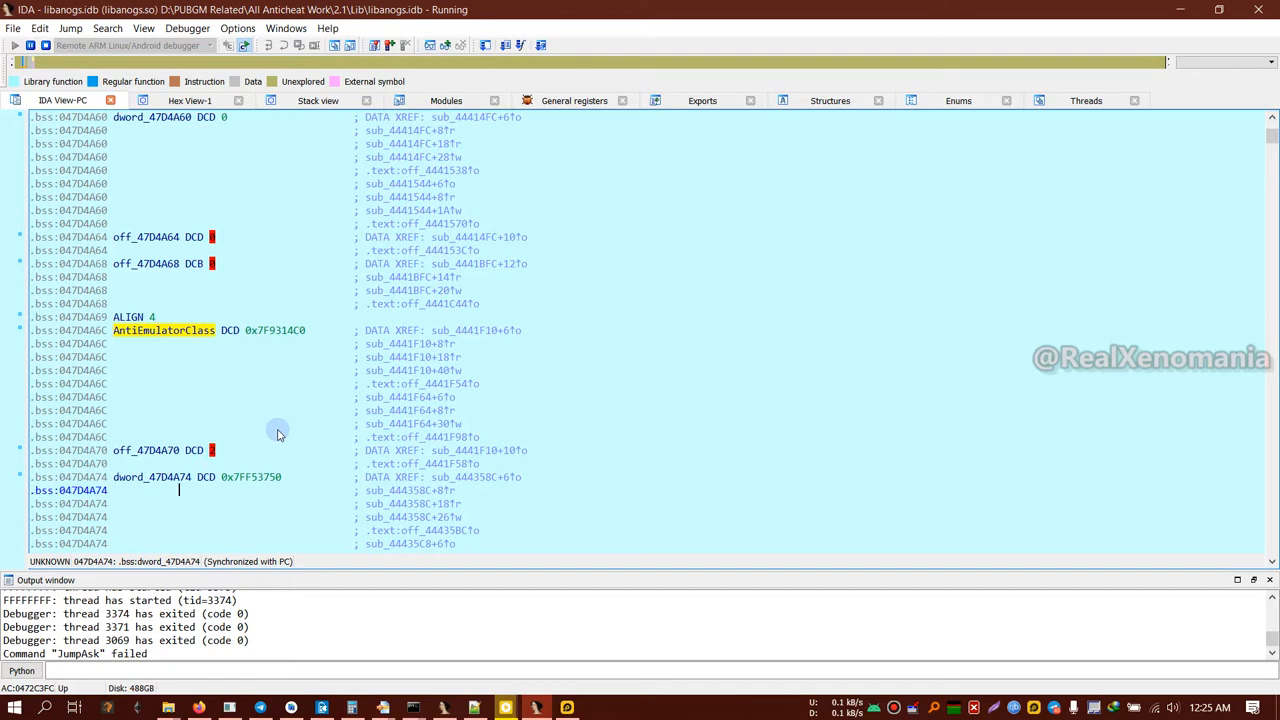
scroll(279, 433, down, 3)
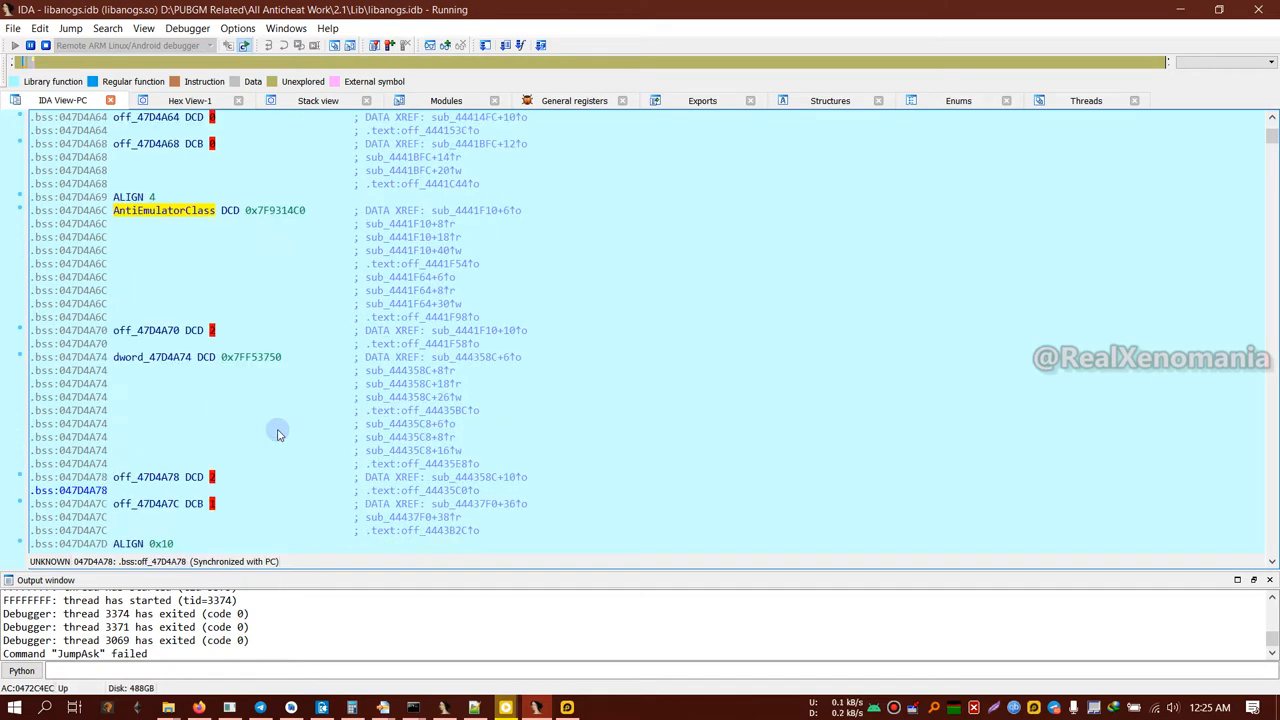